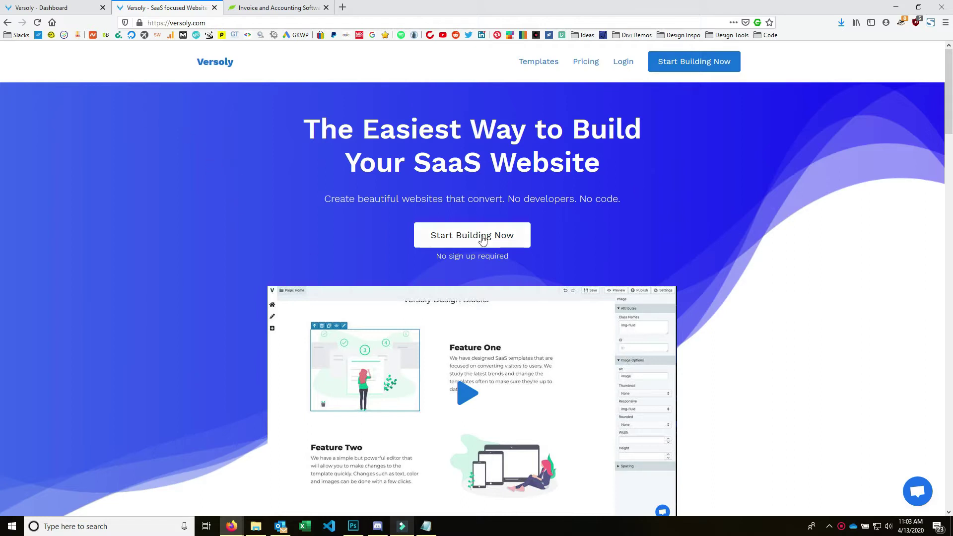
# Look over the Versoly homepage, from the hero section to the integrations and Page Builder feature cards.
pyautogui.scroll(-4, 493, 361)
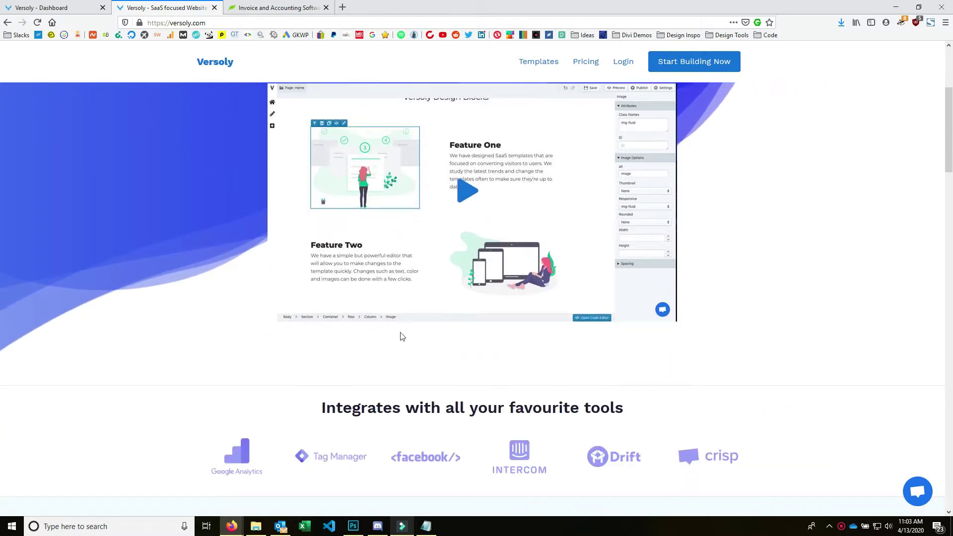
pyautogui.scroll(-1, 404, 357)
pyautogui.scroll(-4, 439, 361)
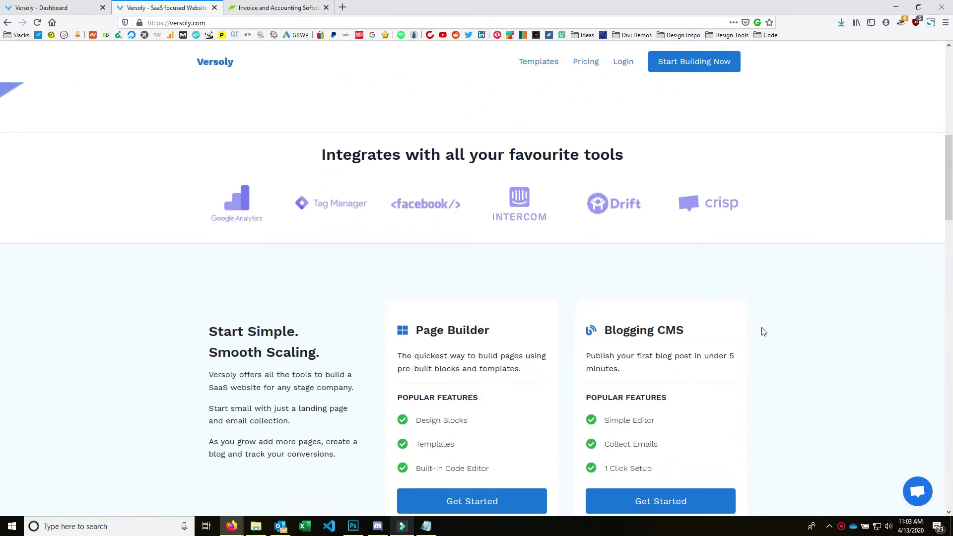
pyautogui.scroll(10, 787, 324)
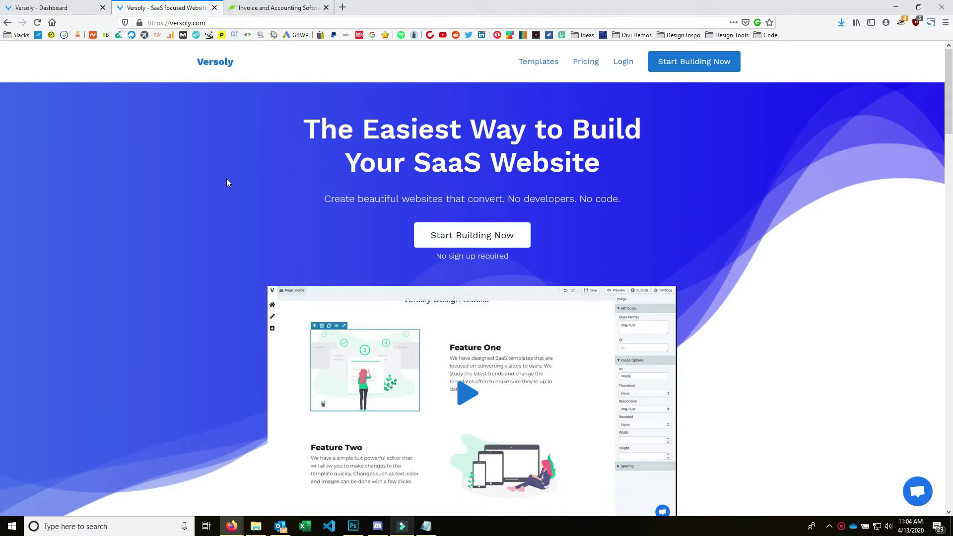
# Examine the FreshBooks homepage's sections and layout as the design reference, from the hero down through the features and testimonials.
pyautogui.click(274, 7)
pyautogui.scroll(-10, 774, 318)
pyautogui.scroll(-15, 760, 321)
pyautogui.scroll(20, 749, 317)
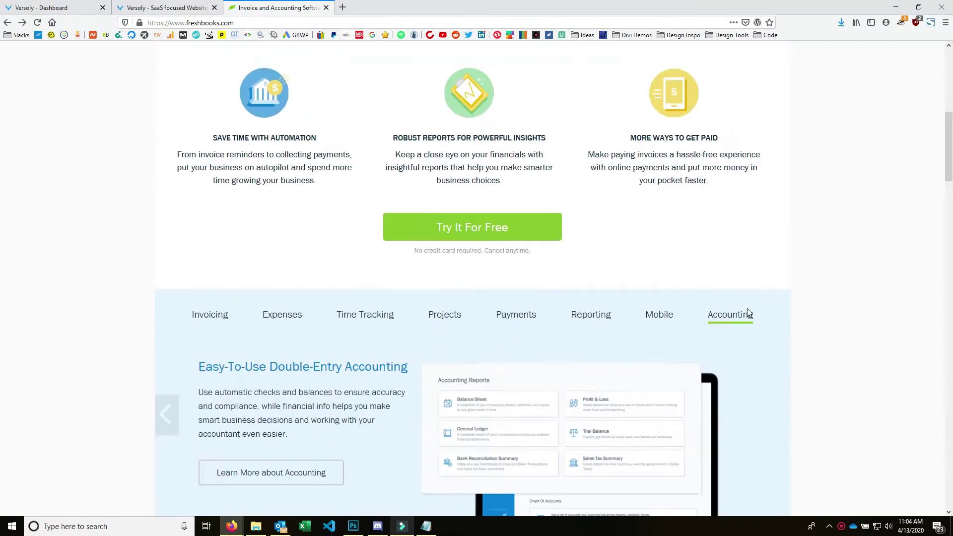
pyautogui.scroll(8, 748, 316)
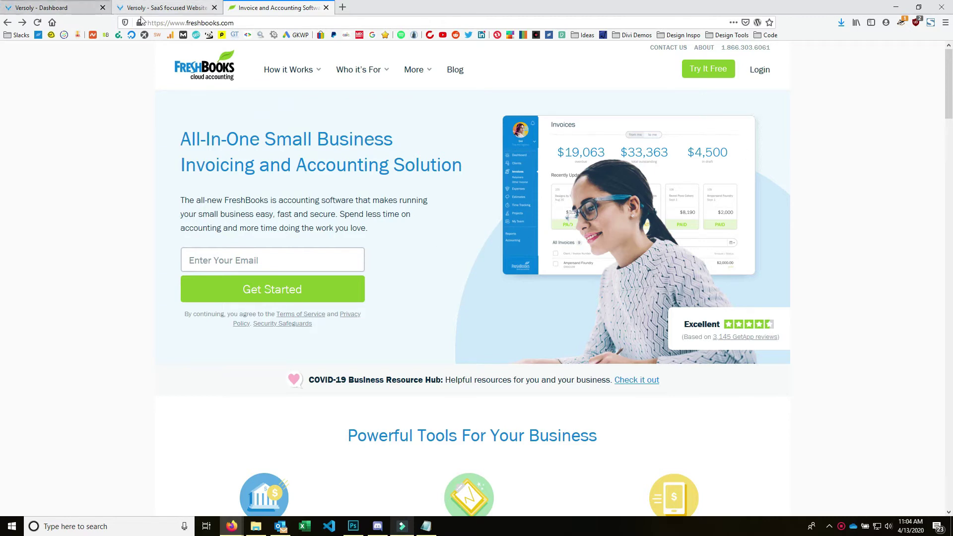
pyautogui.click(163, 8)
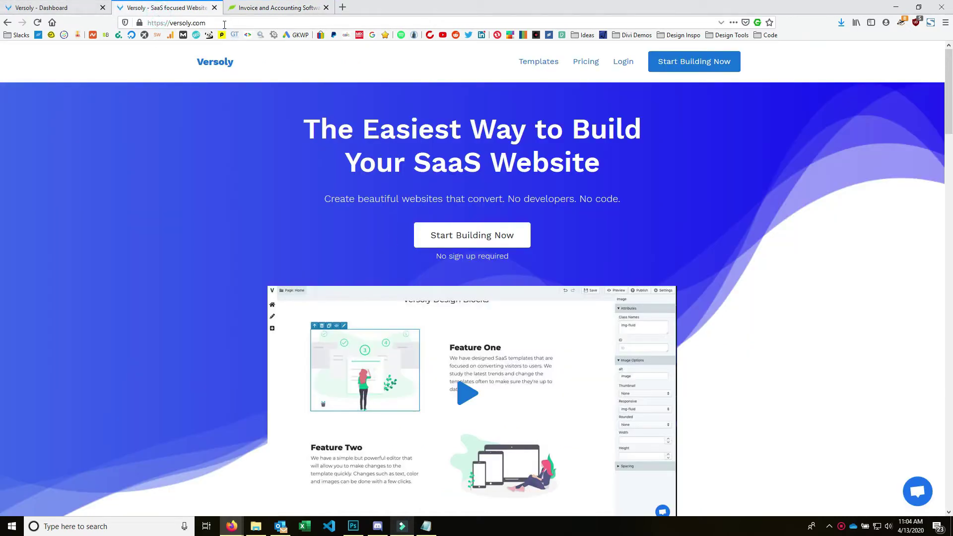
pyautogui.click(308, 8)
pyautogui.scroll(-20, 703, 320)
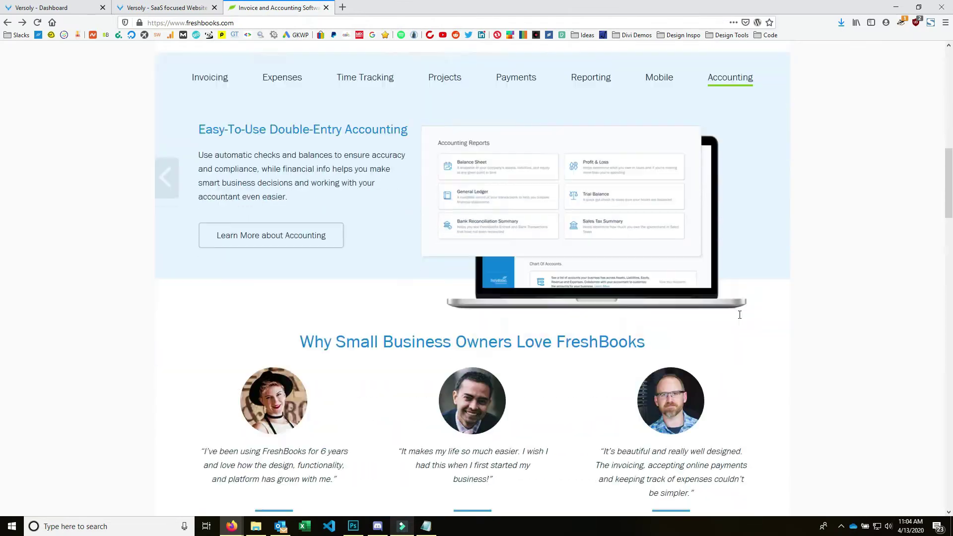
pyautogui.scroll(20, 708, 329)
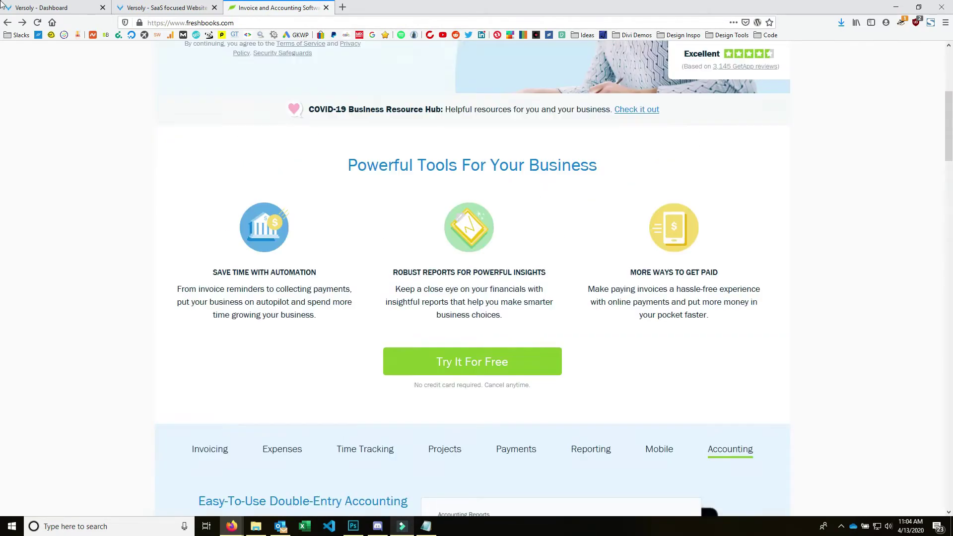
# Create a new project from the Blank template in the Versoly dashboard and add the Navbars 2 block to its page.
pyautogui.click(39, 11)
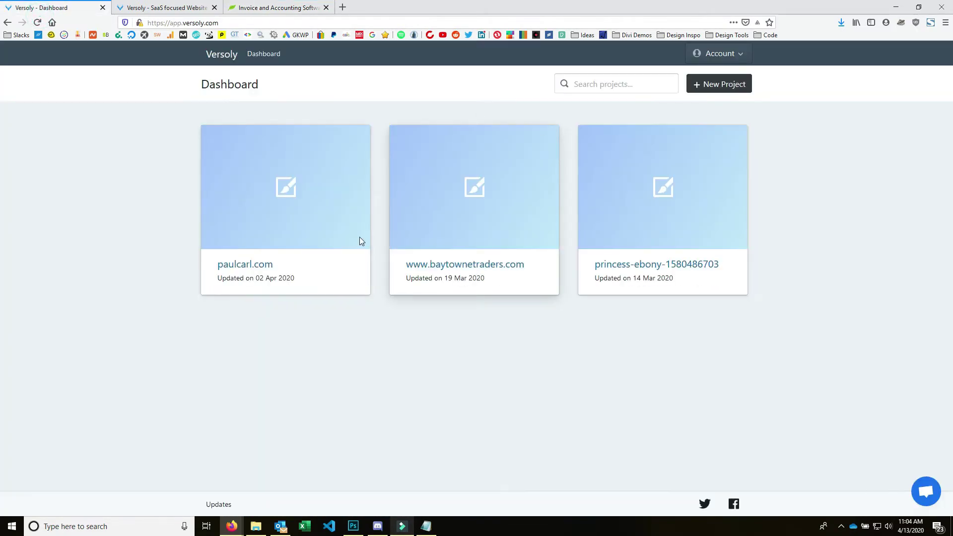
pyautogui.click(698, 55)
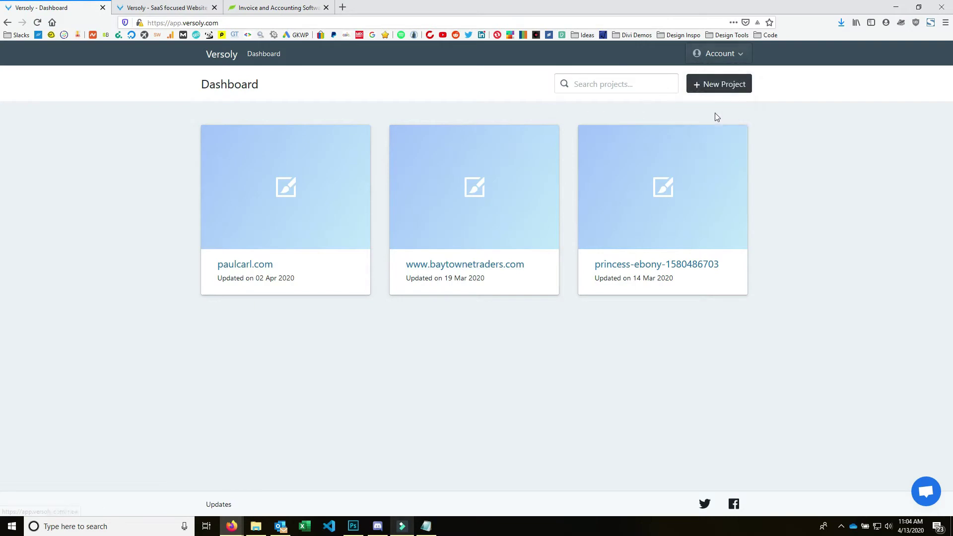
pyautogui.click(734, 84)
pyautogui.scroll(-3, 434, 383)
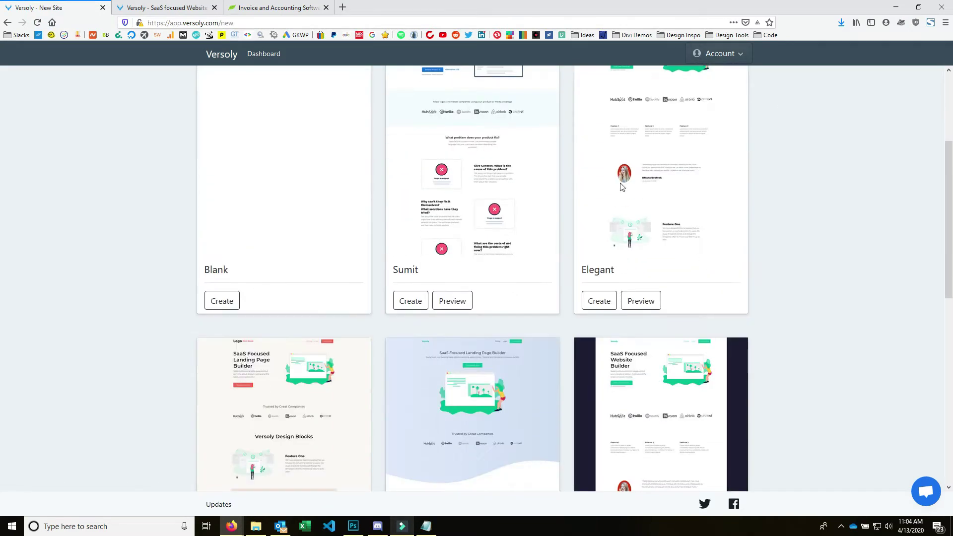
pyautogui.click(227, 301)
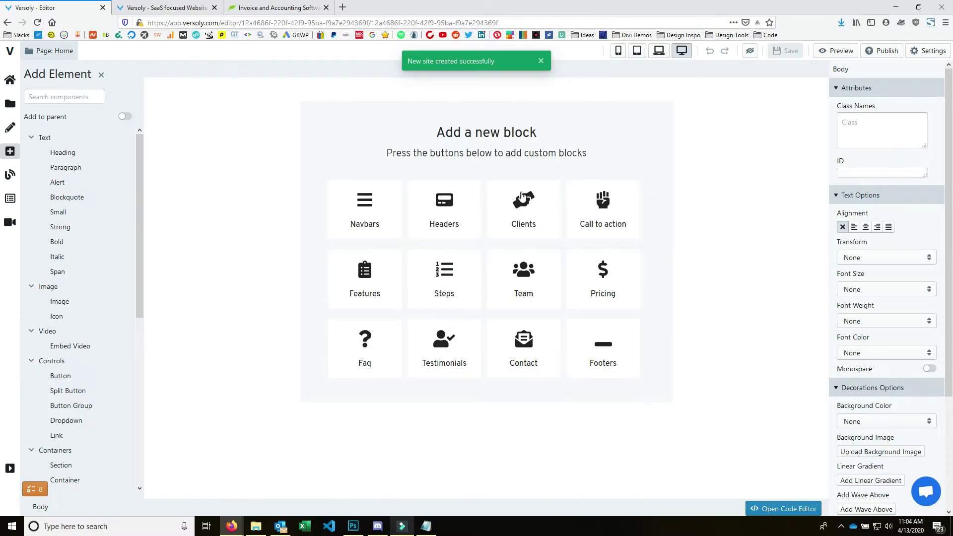
pyautogui.click(366, 205)
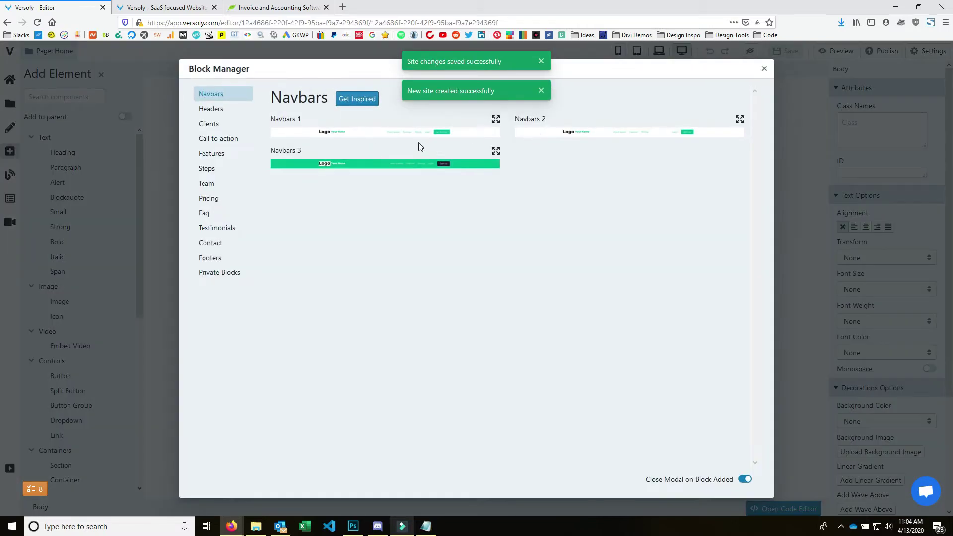
pyautogui.click(655, 135)
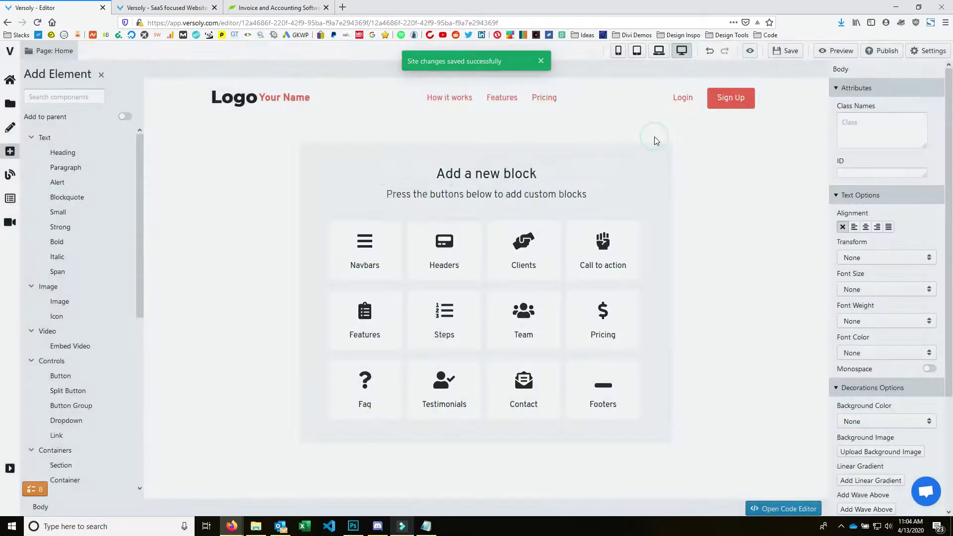
# Inspect the "Try It Free" button in the FreshBooks header and copy its background color value #85c525.
pyautogui.click(258, 7)
pyautogui.scroll(5, 647, 266)
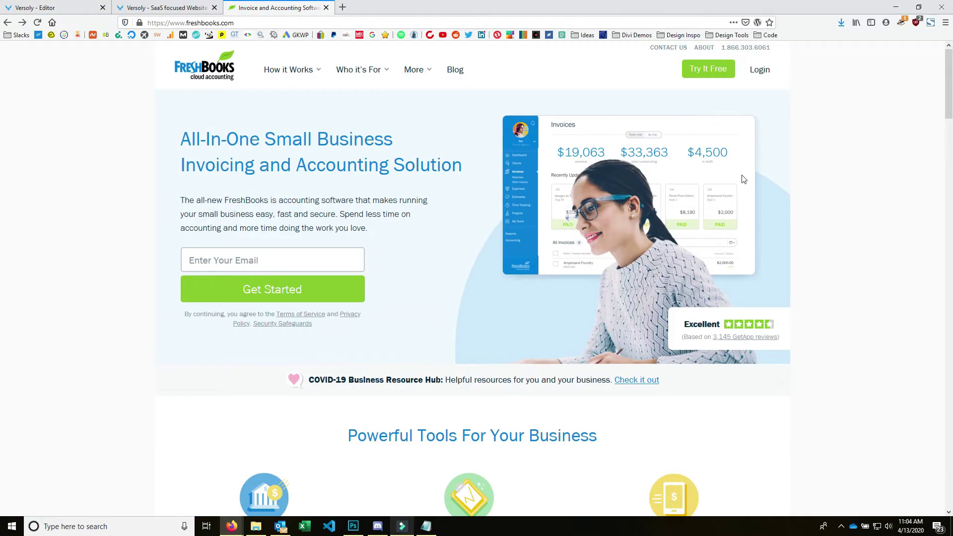
pyautogui.rightClick(701, 70)
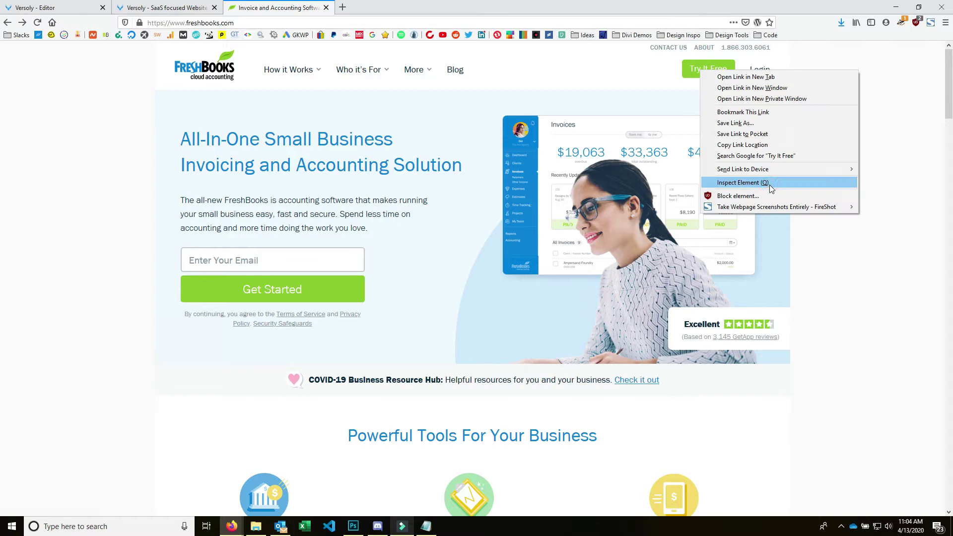
pyautogui.click(771, 188)
pyautogui.click(868, 358)
pyautogui.hotkey('ctrl', 'c')
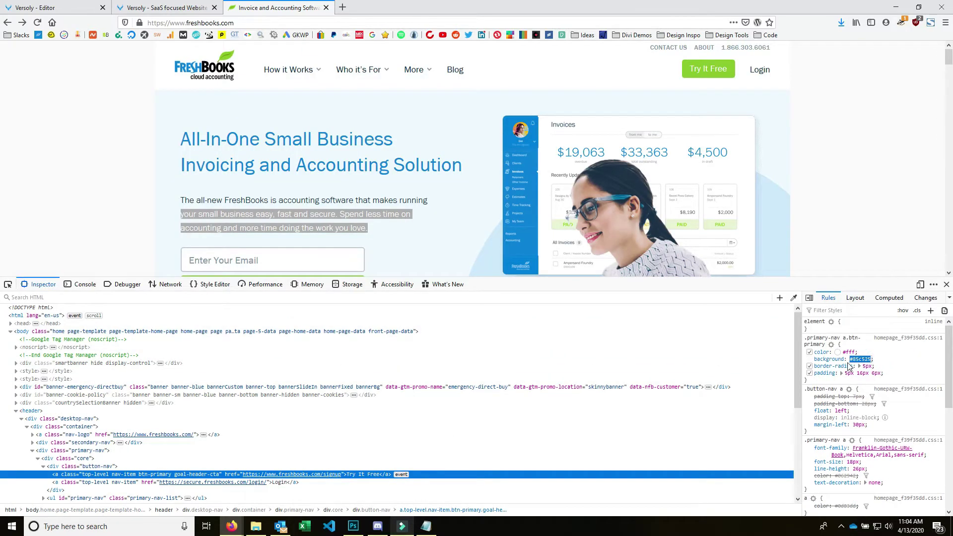
# Set the site's primary color to #85c525 in the Versoly project's site styles.
pyautogui.click(62, 5)
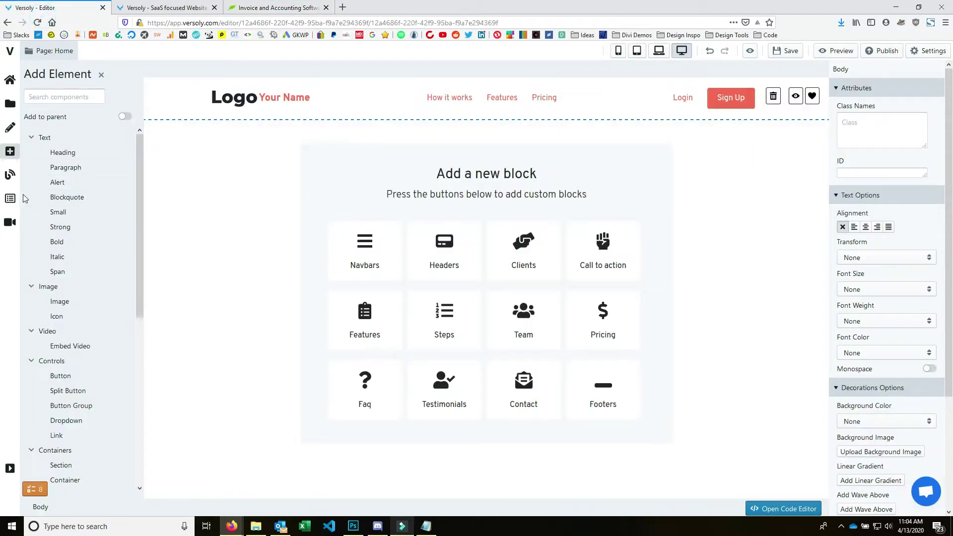
pyautogui.click(15, 132)
pyautogui.click(130, 179)
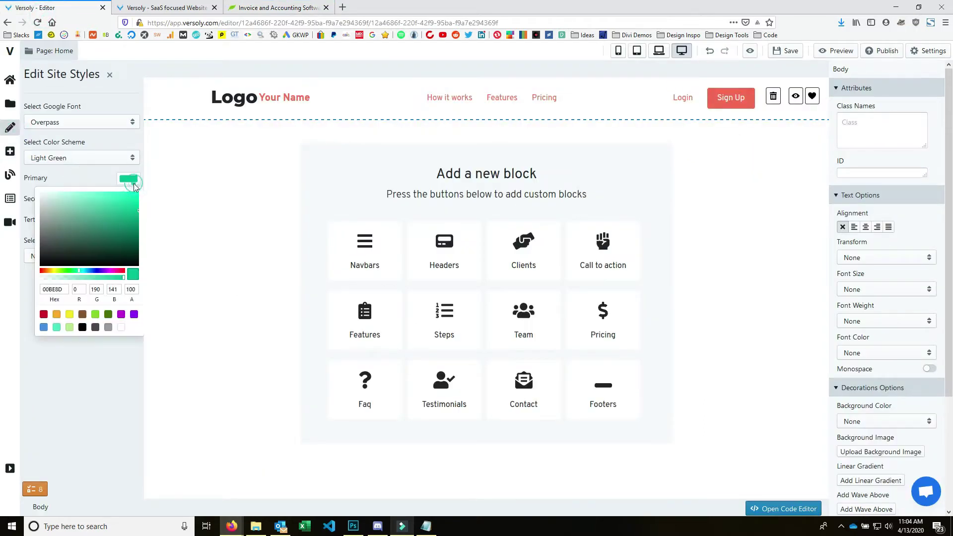
pyautogui.doubleClick(54, 289)
pyautogui.hotkey('ctrl', 'v')
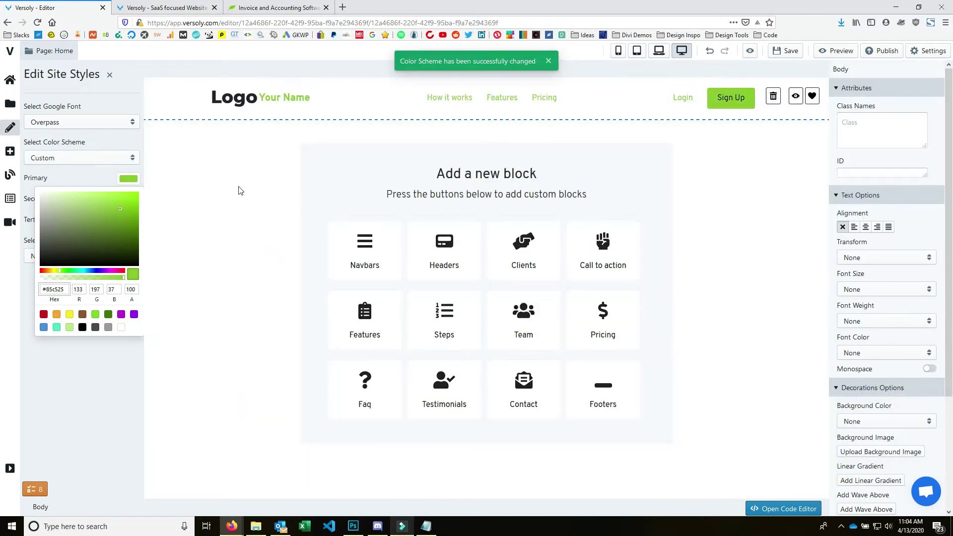
pyautogui.click(213, 217)
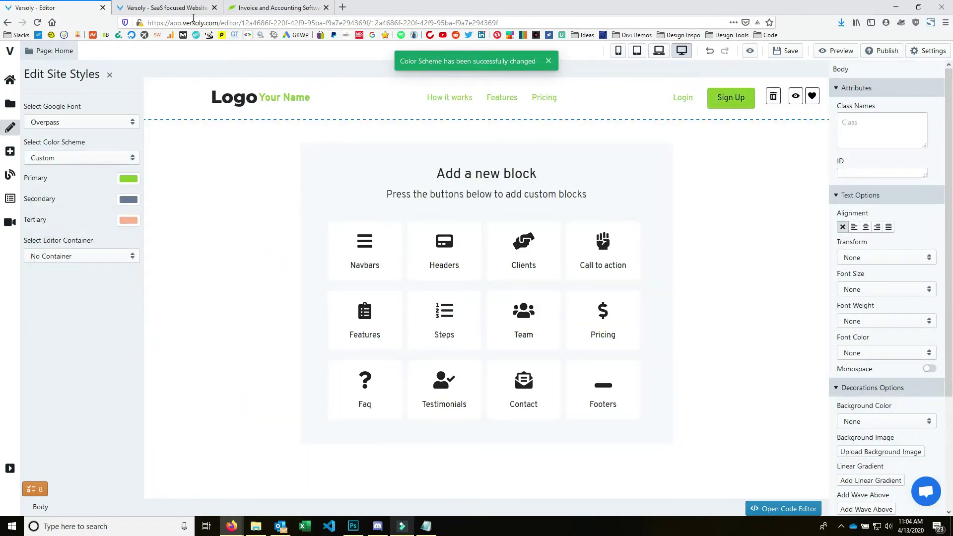
# Close the Versoly homepage tab and the page inspector on the FreshBooks site.
pyautogui.click(139, 6)
pyautogui.click(275, 8)
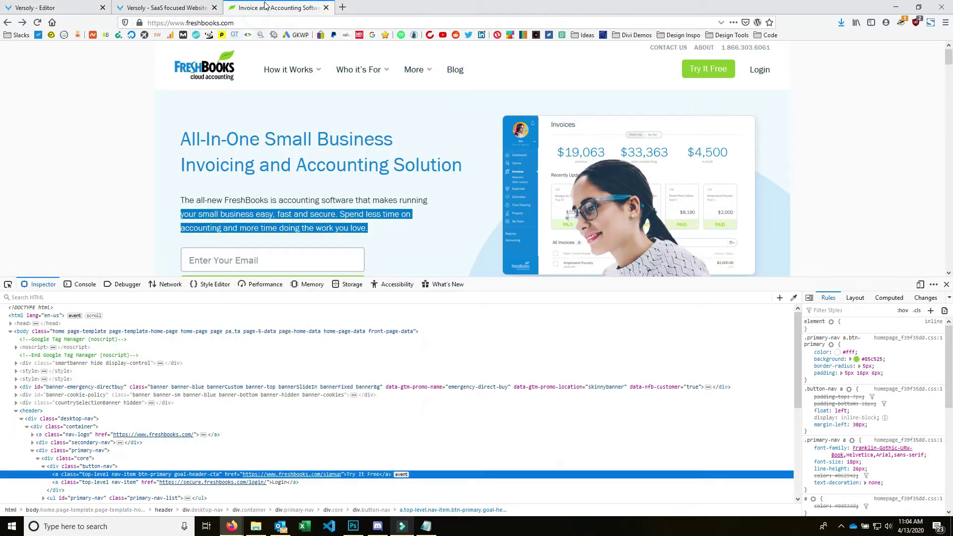
pyautogui.click(214, 8)
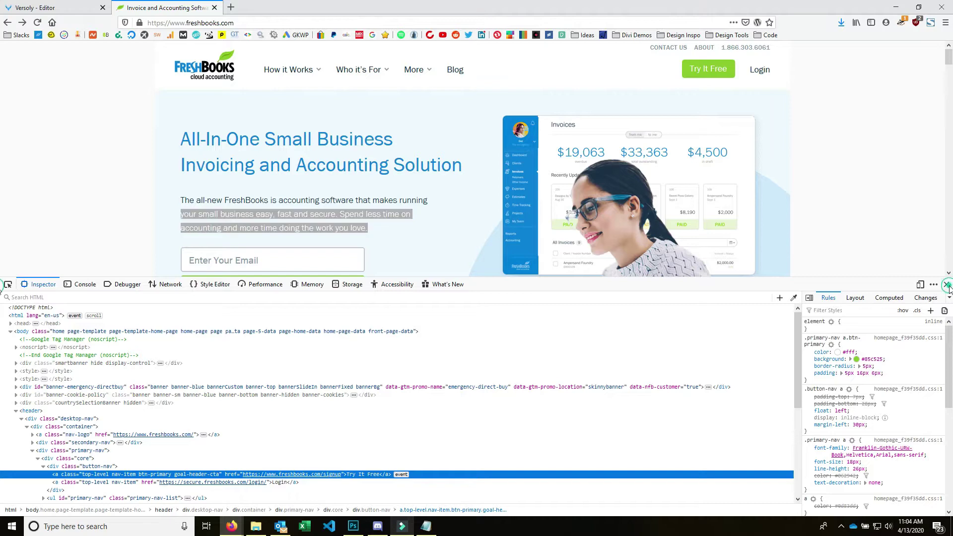
pyautogui.click(946, 285)
# Inspect the FreshBooks heading "Award-Winning Customer Support If You Need It" and copy its text color value #0d83dd.
pyautogui.scroll(-10, 602, 211)
pyautogui.scroll(-15, 614, 231)
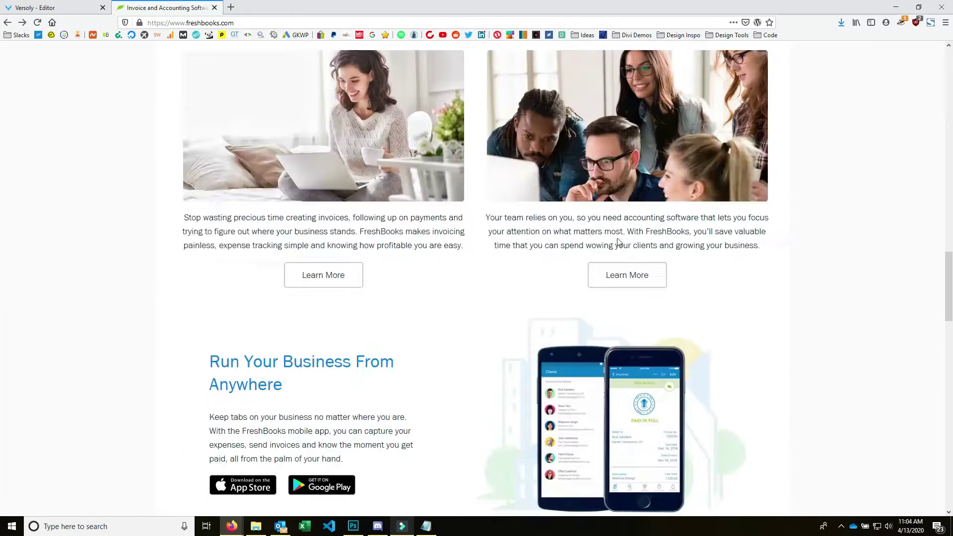
pyautogui.scroll(8, 611, 257)
pyautogui.scroll(-5, 611, 254)
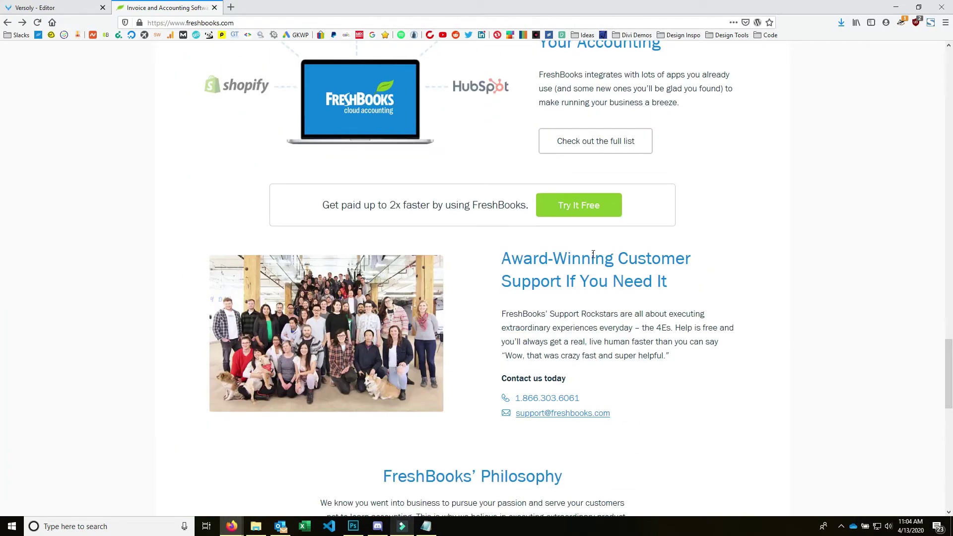
pyautogui.click(585, 263)
pyautogui.rightClick(595, 259)
pyautogui.click(666, 371)
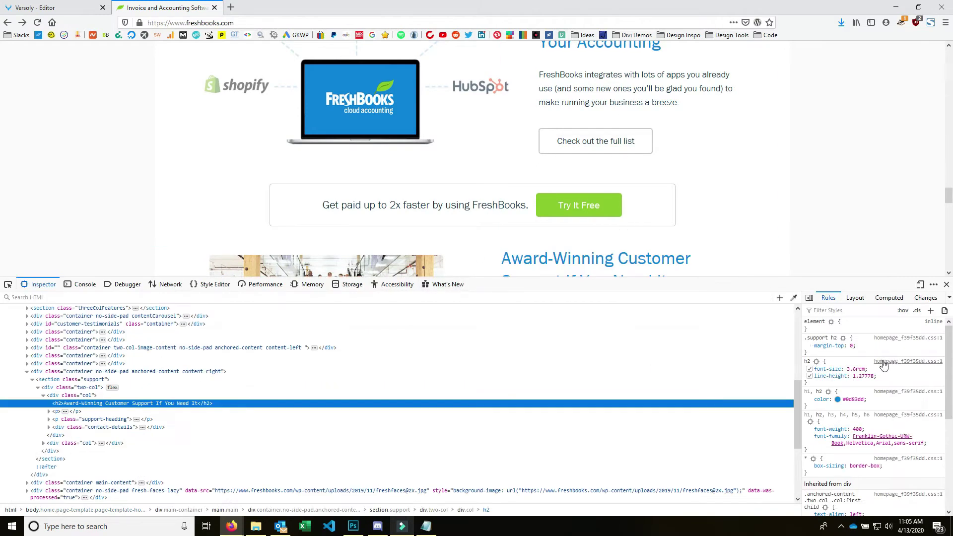
pyautogui.click(854, 400)
pyautogui.hotkey('ctrl', 'c')
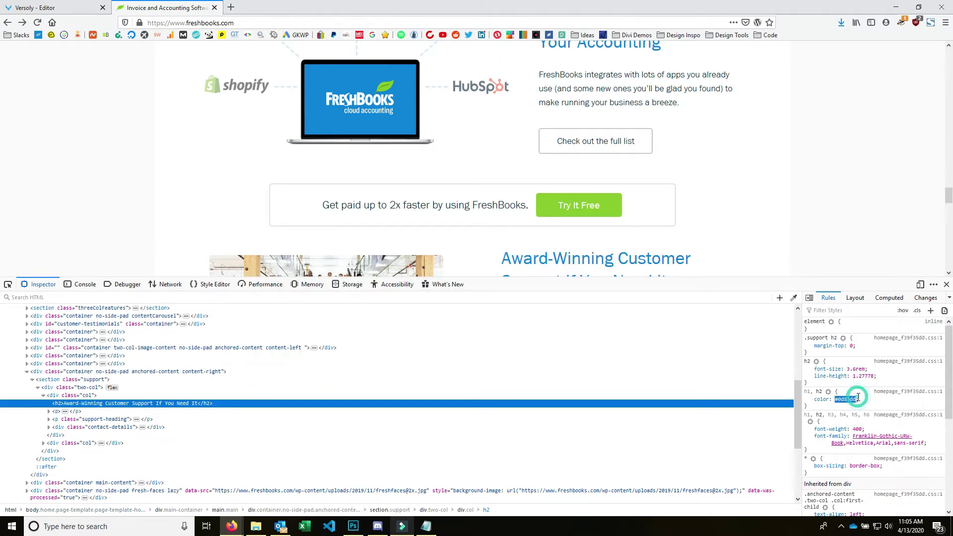
# Set the site's secondary color to #0d83dd in the Versoly project's site styles.
pyautogui.click(30, 6)
pyautogui.click(125, 200)
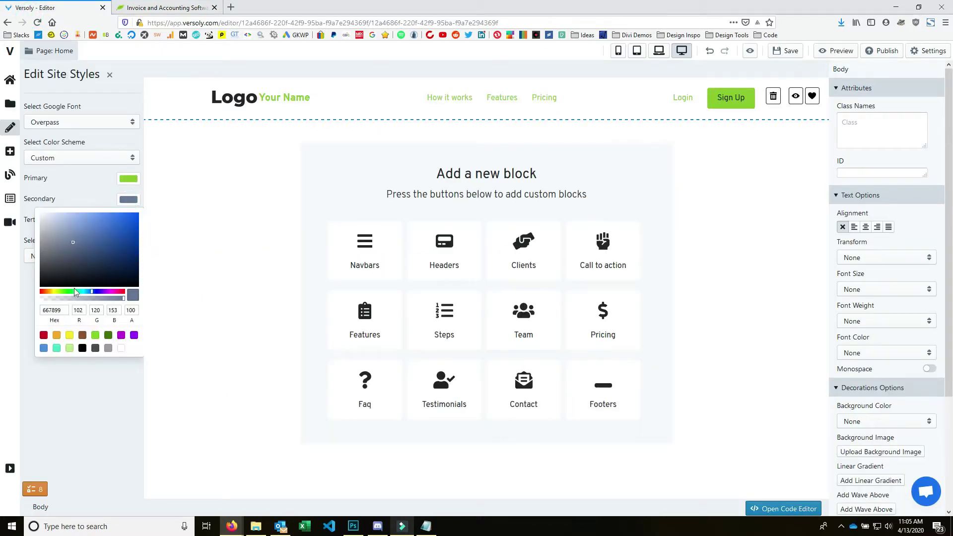
pyautogui.hotkey('ctrl', 'v')
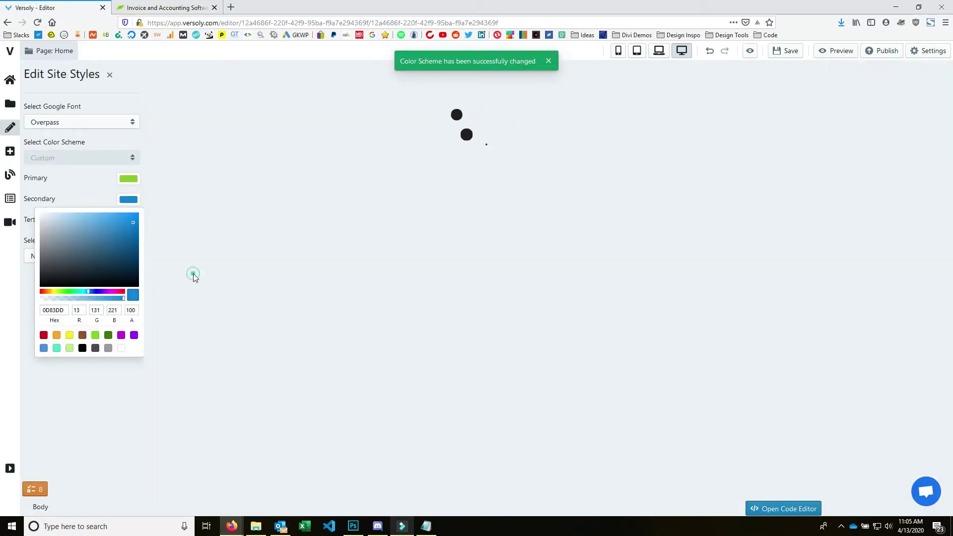
pyautogui.click(178, 244)
# Close the inspector on the FreshBooks site and review the homepage's closing call to action, footer and header.
pyautogui.click(179, 9)
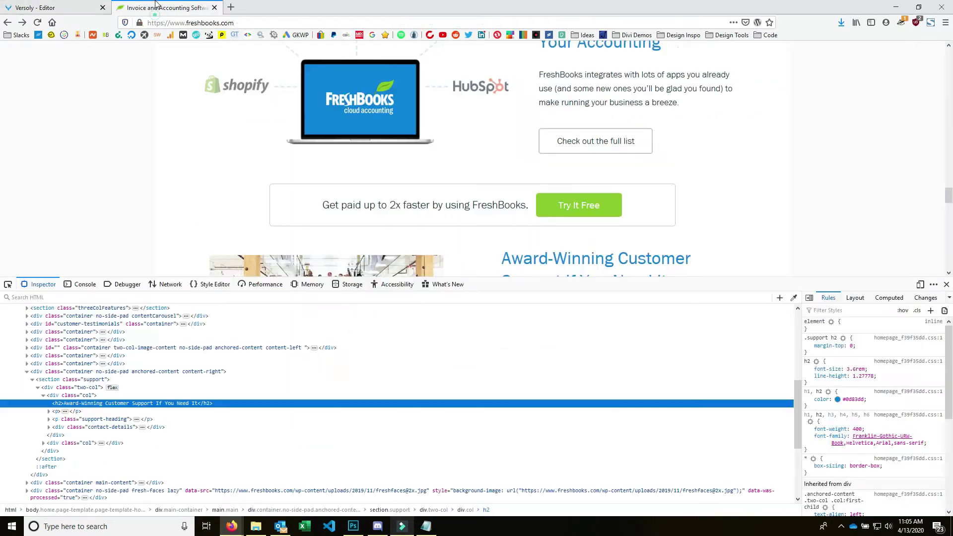
pyautogui.click(947, 285)
pyautogui.scroll(-15, 680, 194)
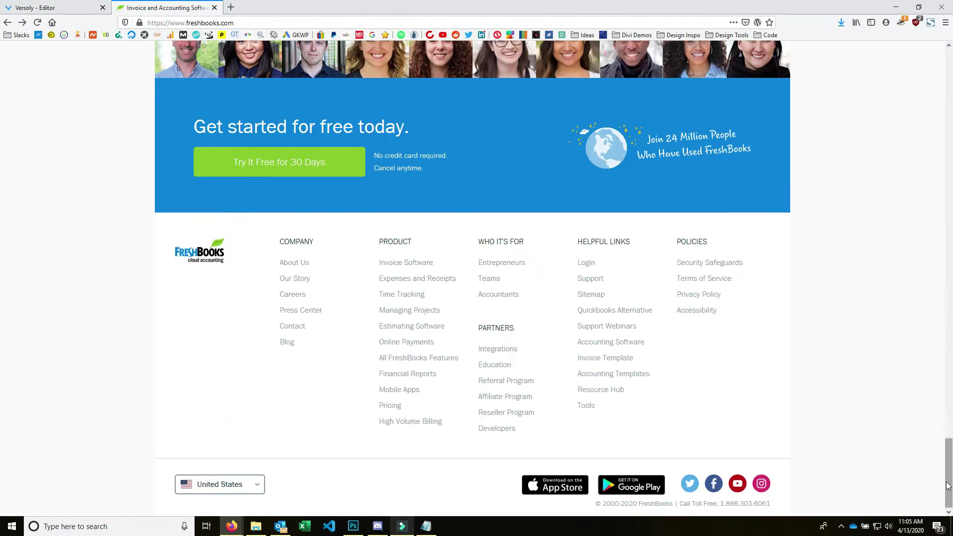
pyautogui.press('Home')
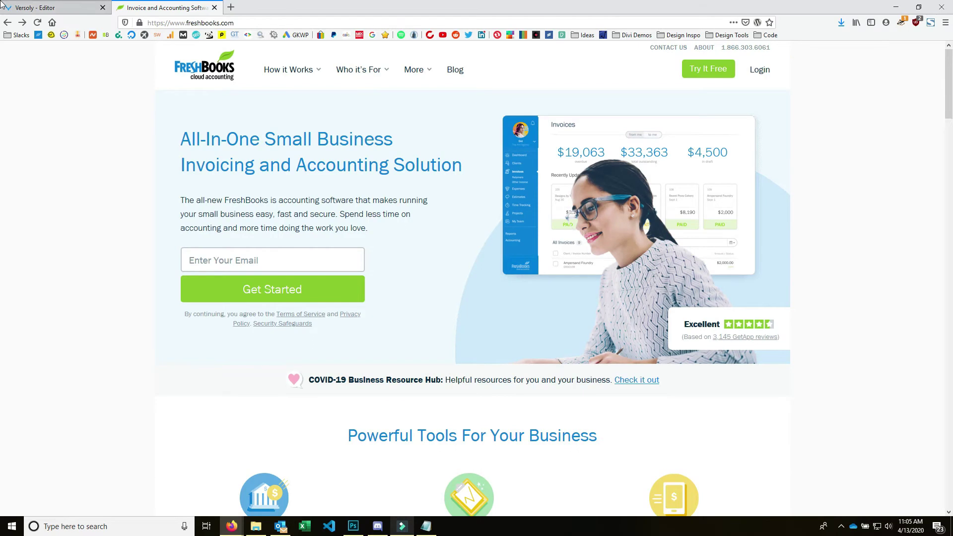
# Delete the "Your Name" text beside the logo in the Versoly page's navbar.
pyautogui.click(40, 8)
pyautogui.click(281, 100)
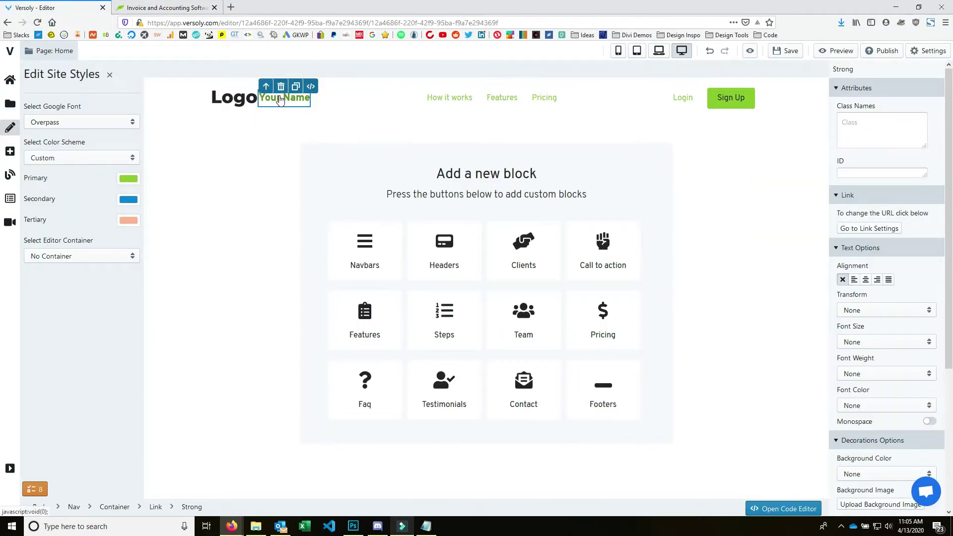
pyautogui.press('Delete')
# Replace the navbar's placeholder logo image with the FreshBooks cloud accounting logo.
pyautogui.click(243, 99)
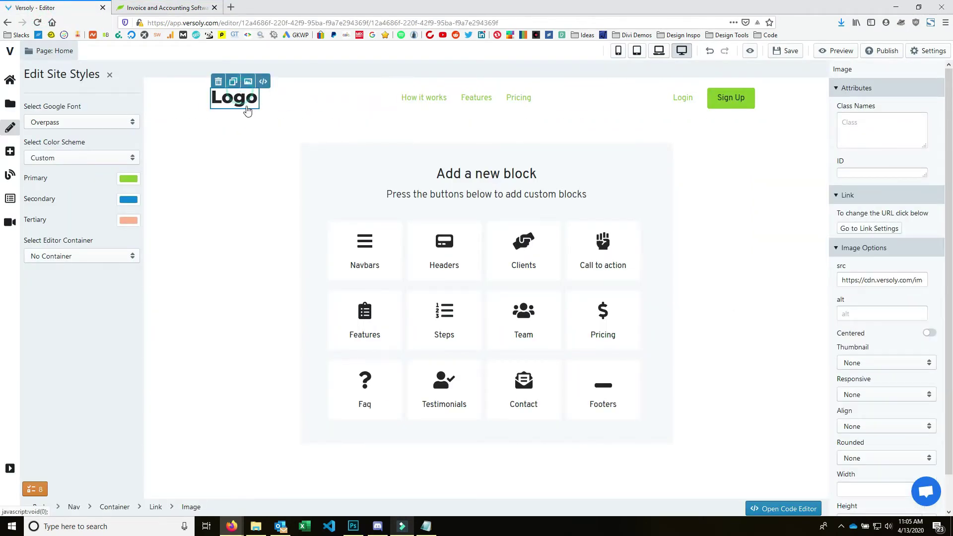
pyautogui.click(247, 80)
pyautogui.click(496, 296)
pyautogui.click(345, 110)
pyautogui.click(368, 110)
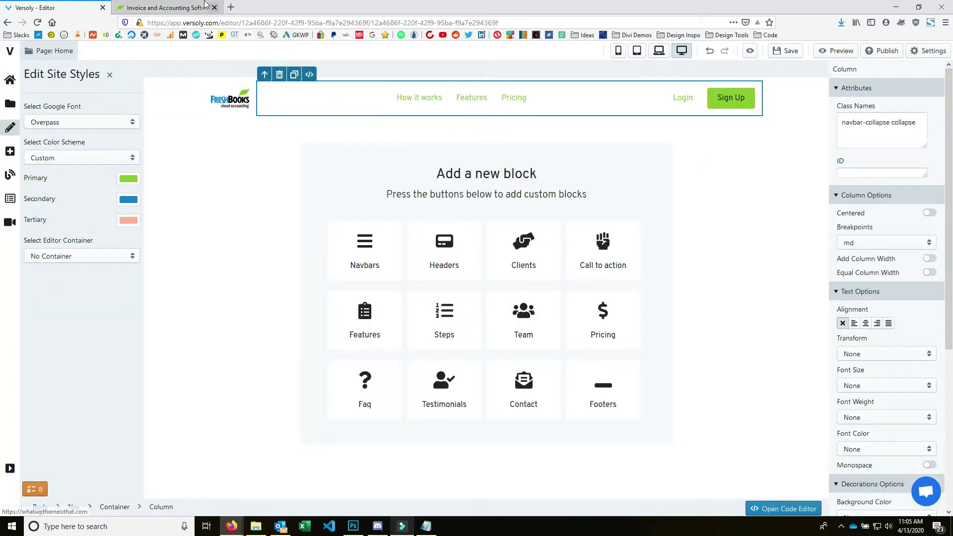
# Set the font color of the navbar's "How it works" link to text-dark and copy that class from its HTML.
pyautogui.click(158, 7)
pyautogui.click(35, 8)
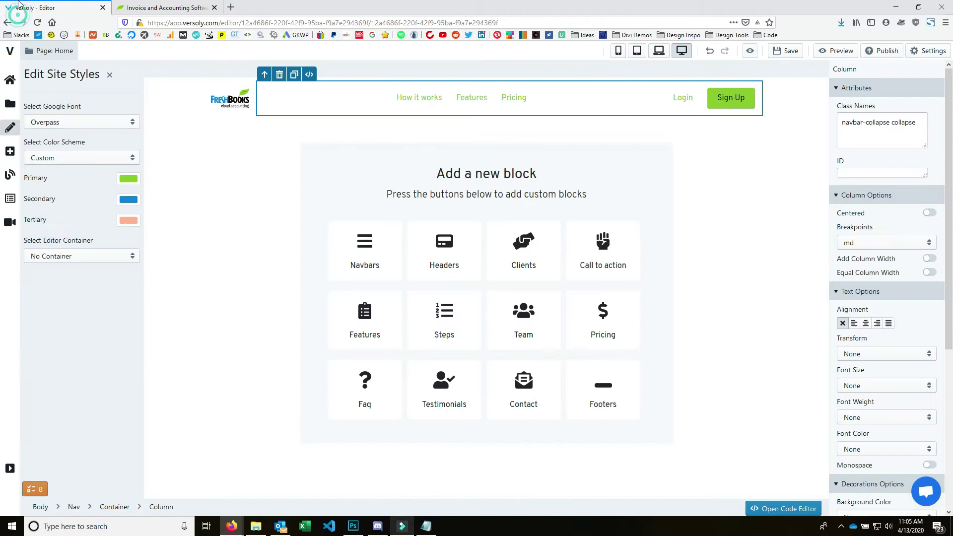
pyautogui.click(393, 99)
pyautogui.click(334, 99)
pyautogui.click(430, 98)
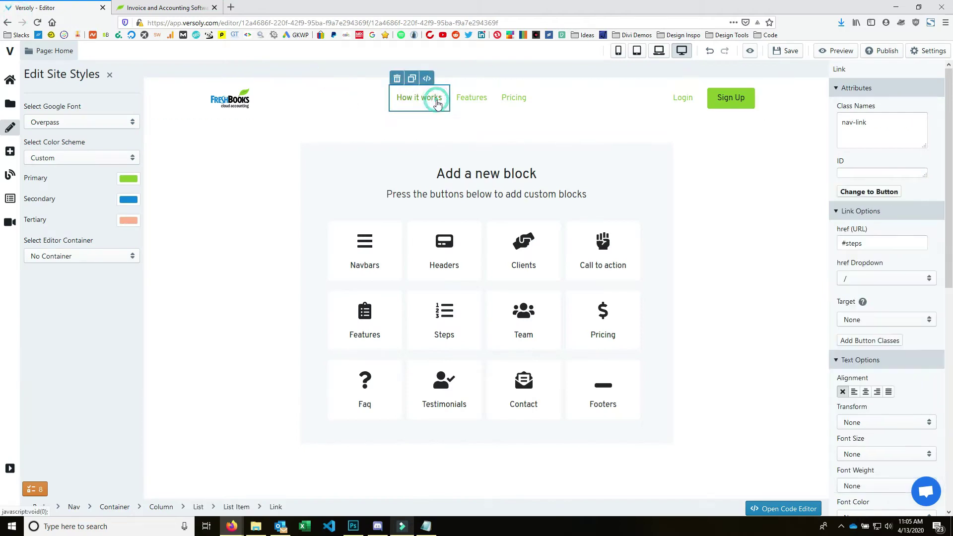
pyautogui.click(427, 79)
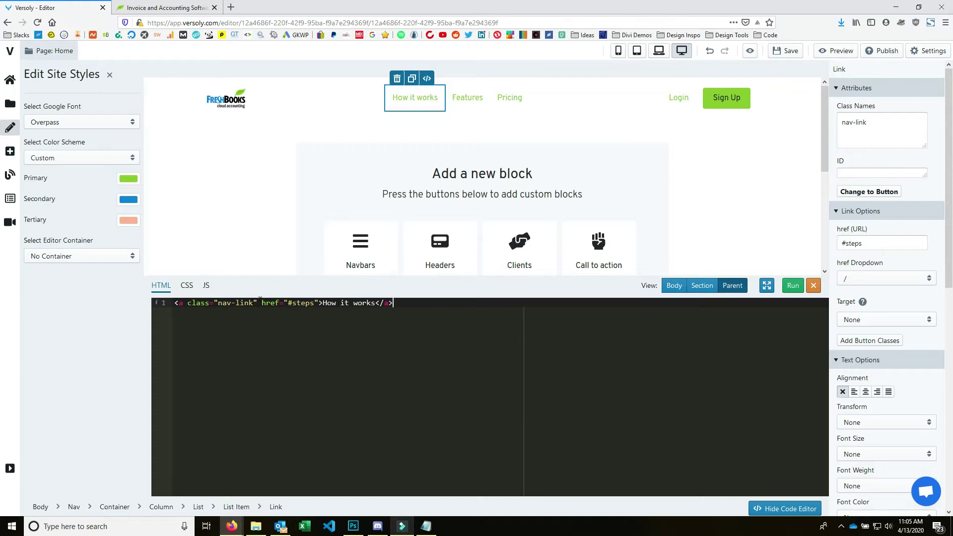
pyautogui.scroll(-3, 899, 407)
pyautogui.click(908, 404)
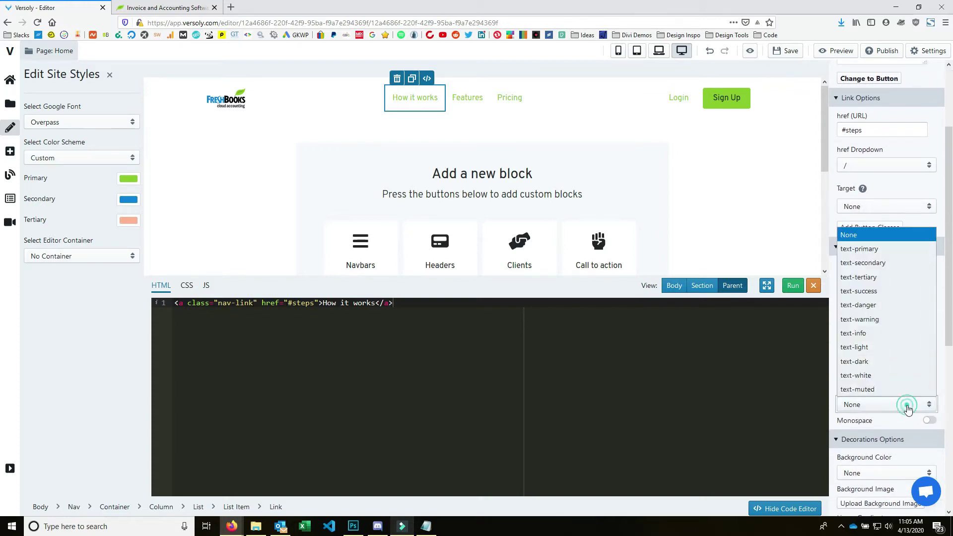
pyautogui.click(876, 362)
pyautogui.click(398, 340)
pyautogui.moveTo(296, 303); pyautogui.dragTo(257, 303)
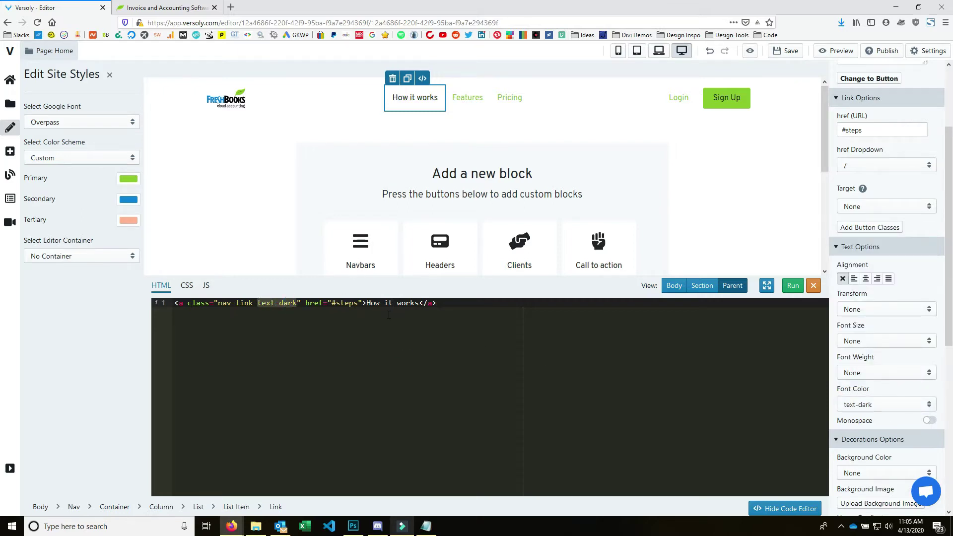
# In the navbar's Features link HTML, change the label to "Who it's for", add the text-dark class and run the code.
pyautogui.click(161, 7)
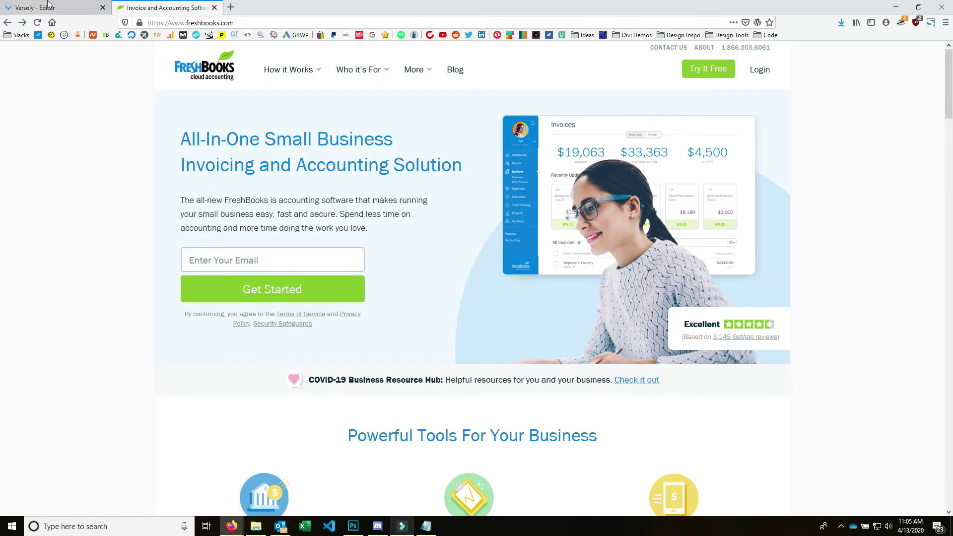
pyautogui.click(62, 4)
pyautogui.click(467, 97)
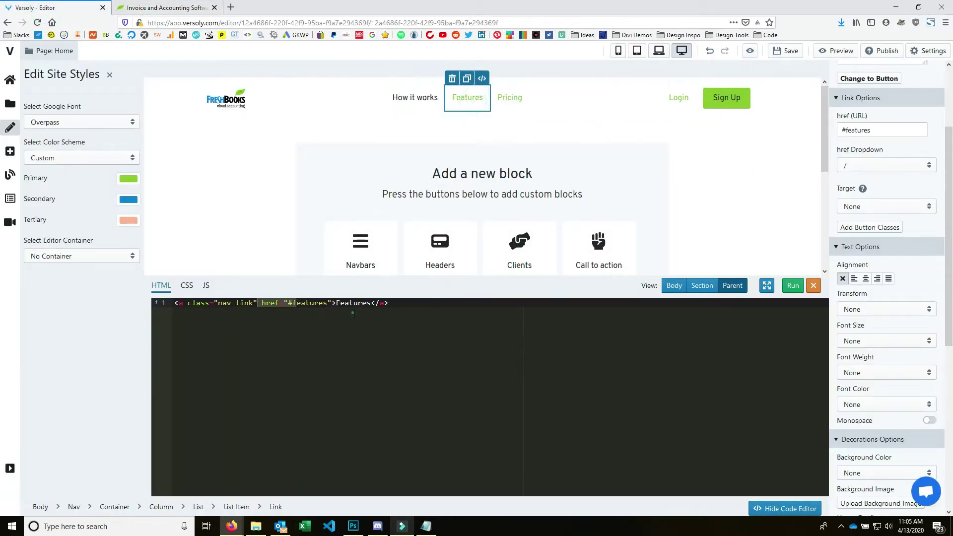
pyautogui.moveTo(335, 303); pyautogui.dragTo(367, 304)
pyautogui.write("Who's it fo")
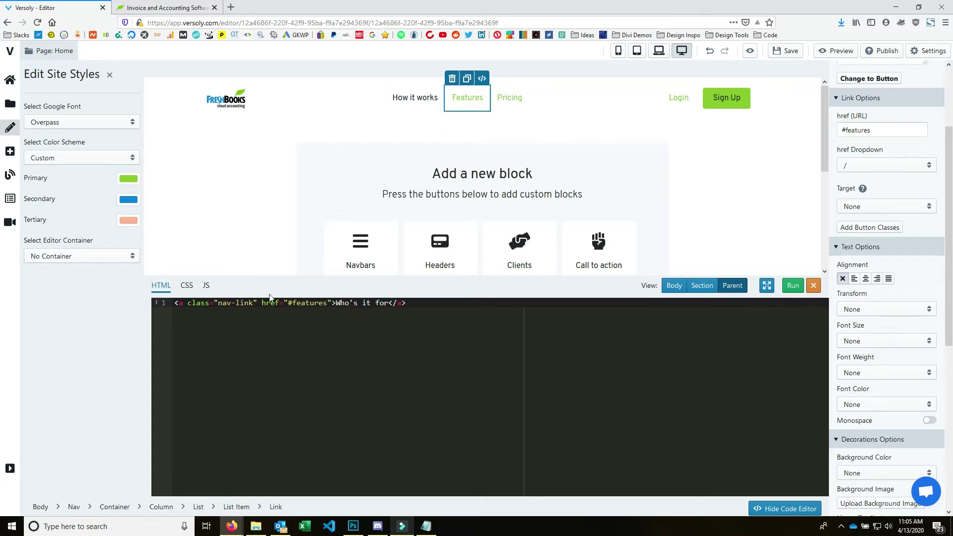
pyautogui.write(' text-dark')
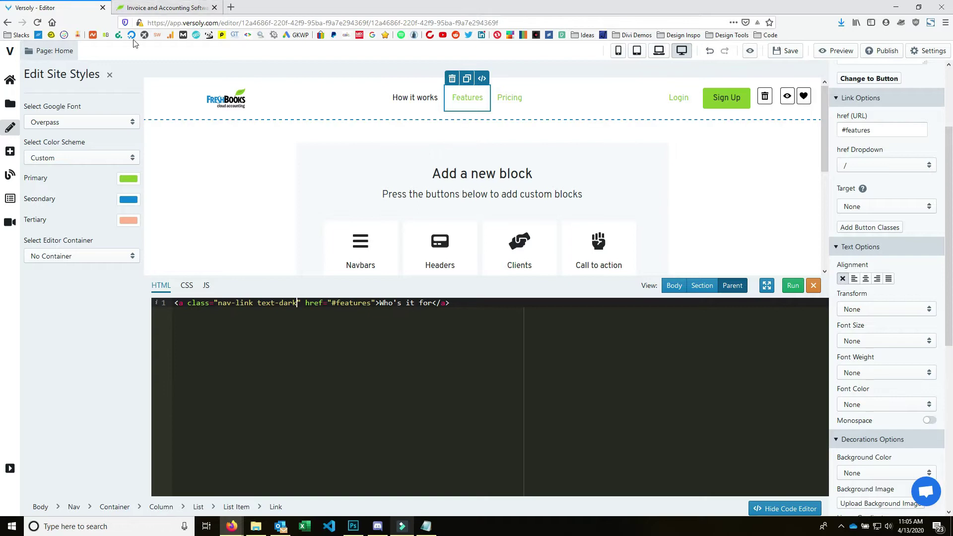
pyautogui.click(166, 7)
pyautogui.click(63, 6)
pyautogui.click(396, 303)
pyautogui.press('BackSpace')
pyautogui.click(793, 284)
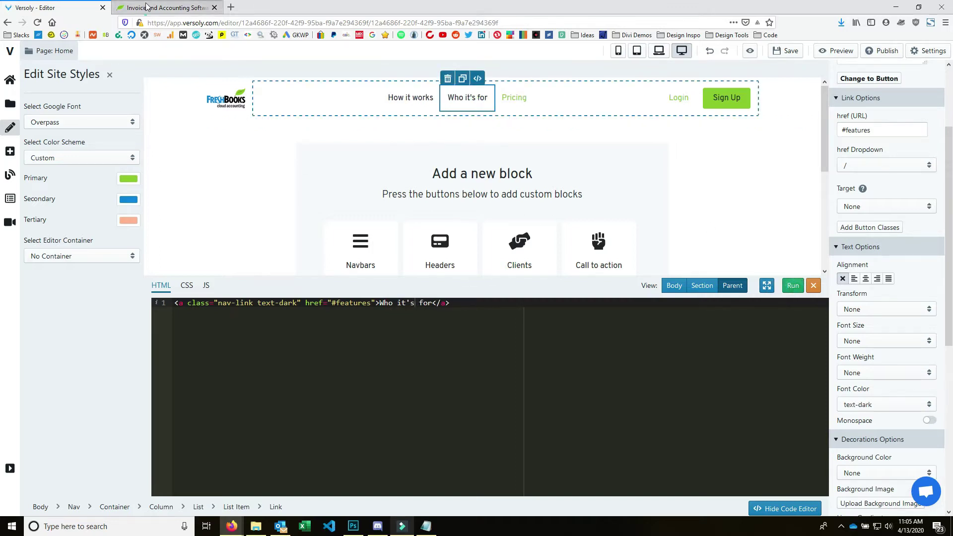
# In the navbar's Pricing link HTML, change the label to "More", add the text-dark class and run the code.
pyautogui.click(118, 8)
pyautogui.click(110, 6)
pyautogui.click(512, 101)
pyautogui.moveTo(331, 302); pyautogui.dragTo(297, 302)
pyautogui.write('</a>')
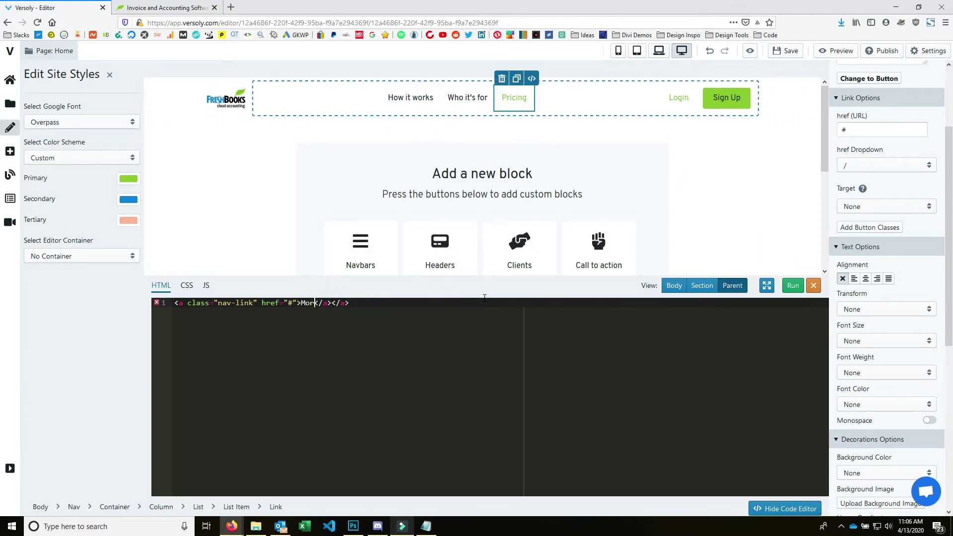
pyautogui.click(254, 302)
pyautogui.write('text-dark')
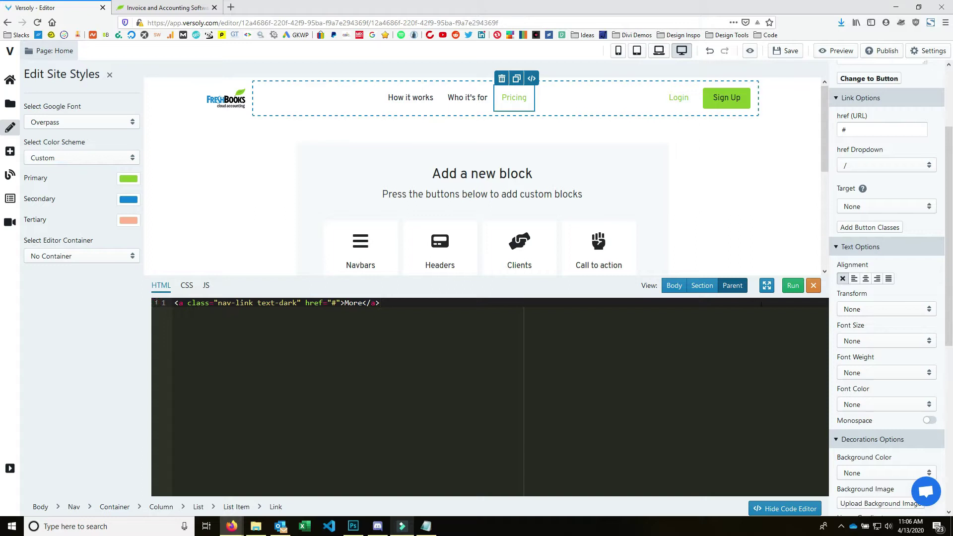
pyautogui.click(794, 286)
# Add the text-dark class to the navbar's Login link in its HTML and run the code.
pyautogui.click(576, 104)
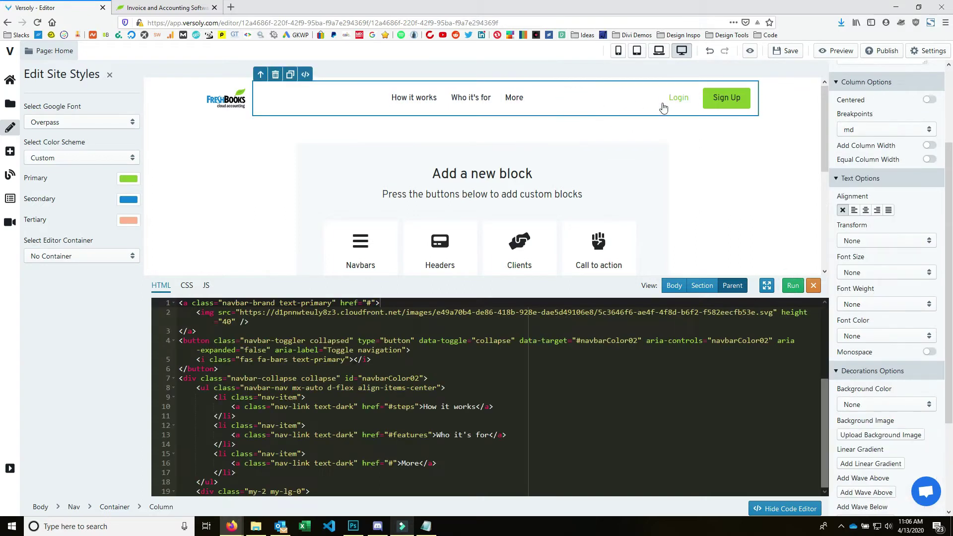
pyautogui.click(678, 97)
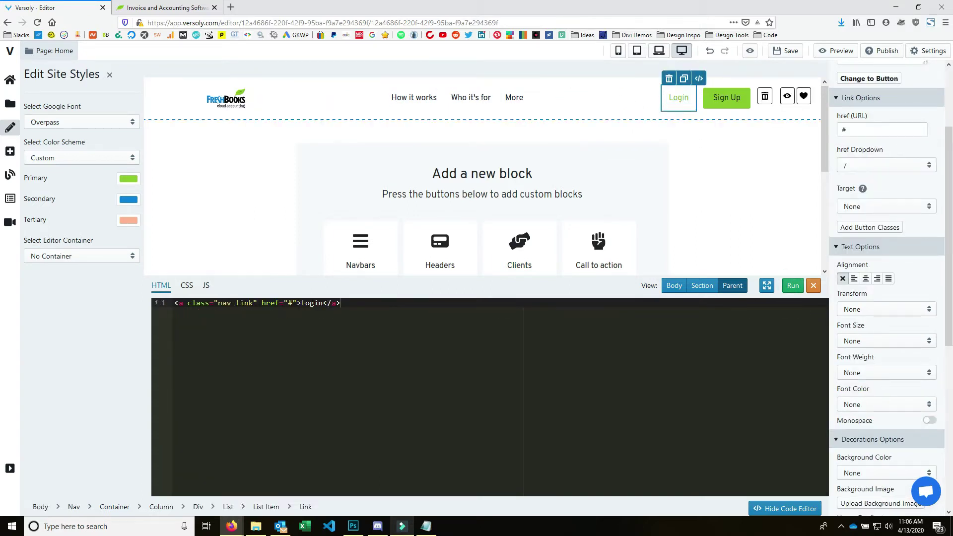
pyautogui.click(254, 303)
pyautogui.write('text-dark')
pyautogui.click(165, 7)
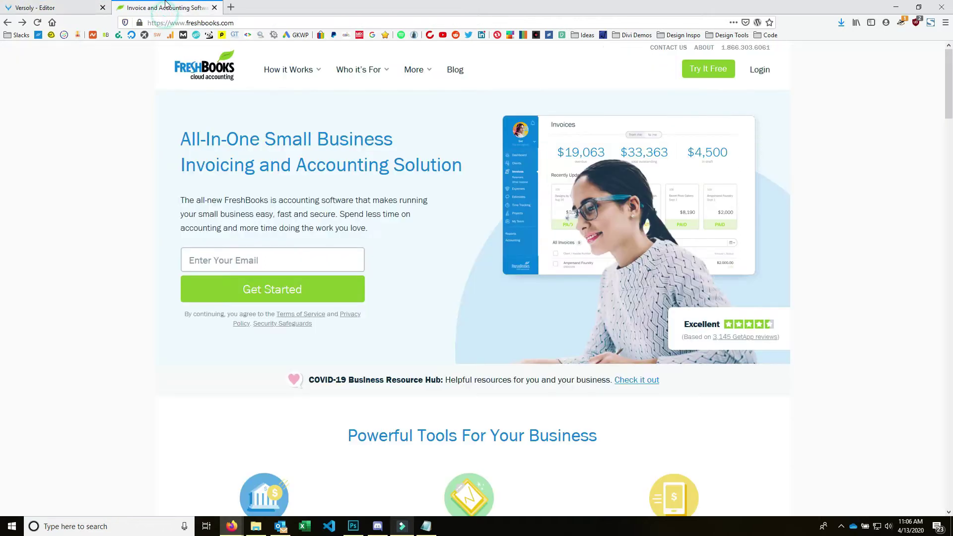
pyautogui.click(49, 8)
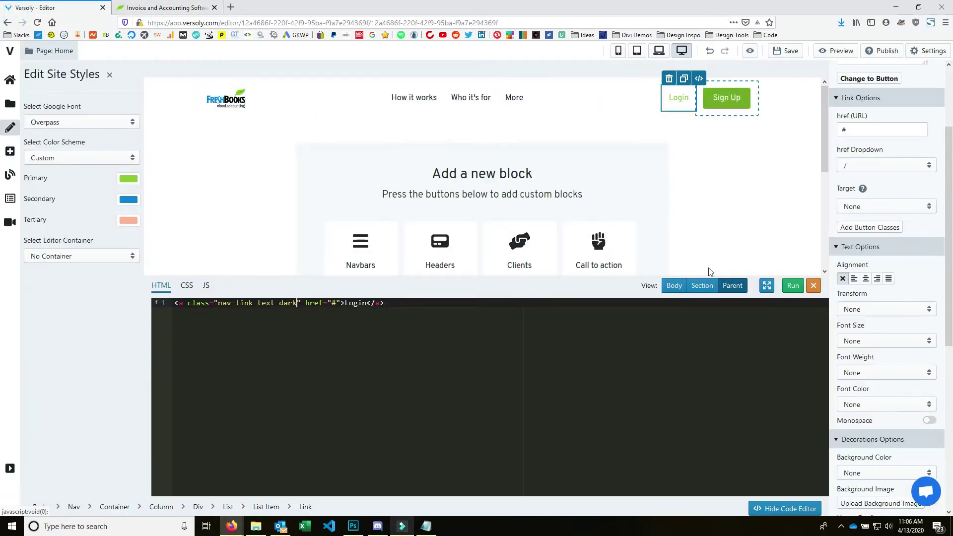
pyautogui.click(794, 285)
# Change the label of the navbar's Sign Up button to "Try It Free" in its HTML, matching the FreshBooks site's capitalization.
pyautogui.click(719, 102)
pyautogui.click(401, 316)
pyautogui.moveTo(363, 303); pyautogui.dragTo(337, 304)
pyautogui.press('BackSpace')
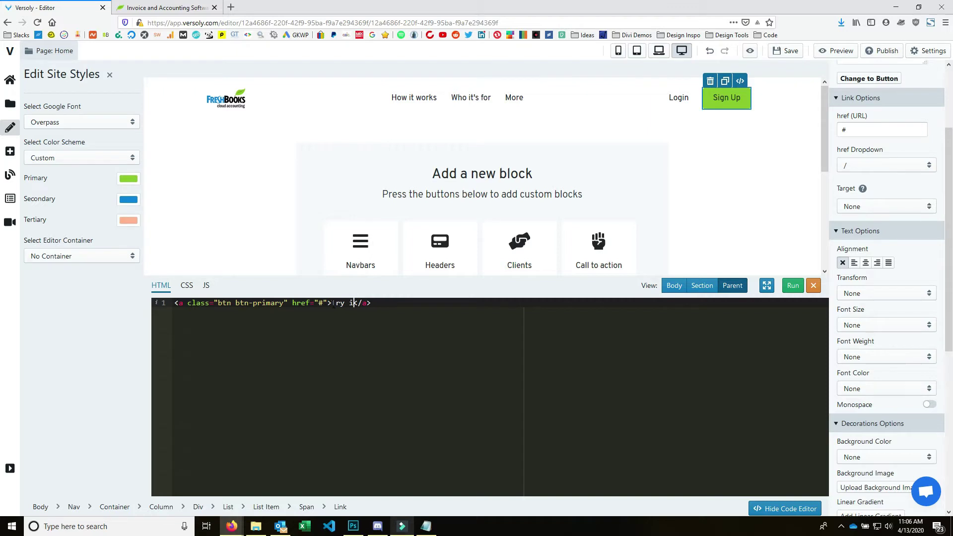
pyautogui.write('Try it free')
pyautogui.click(163, 7)
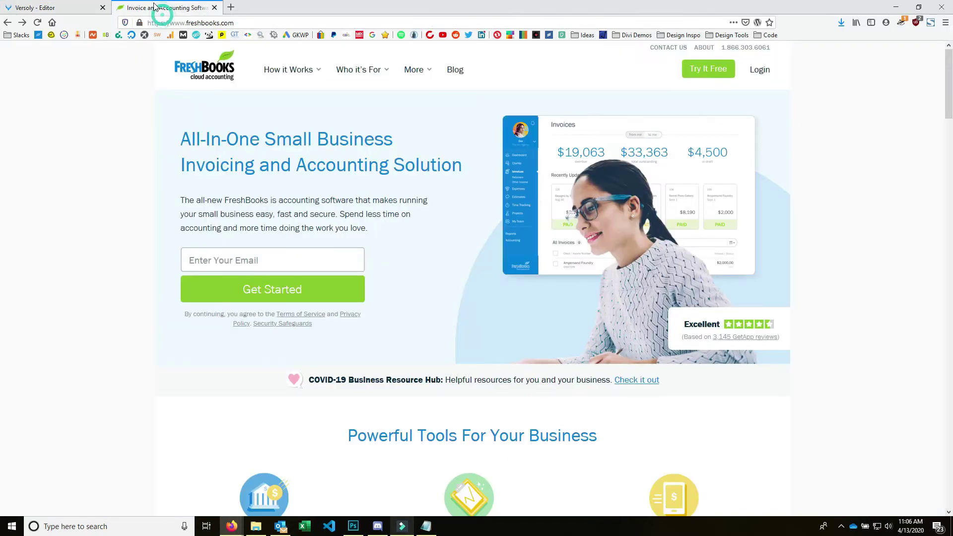
pyautogui.click(27, 6)
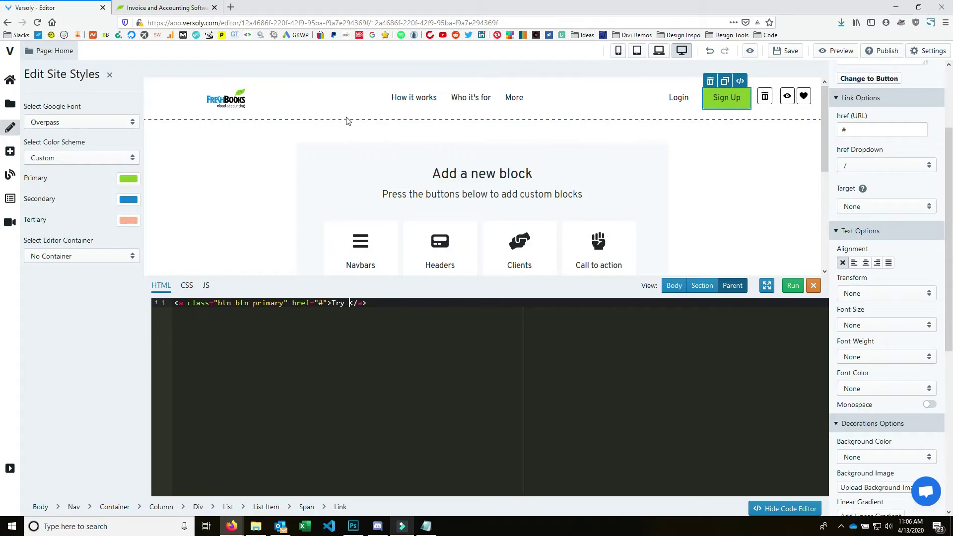
pyautogui.write('ee')
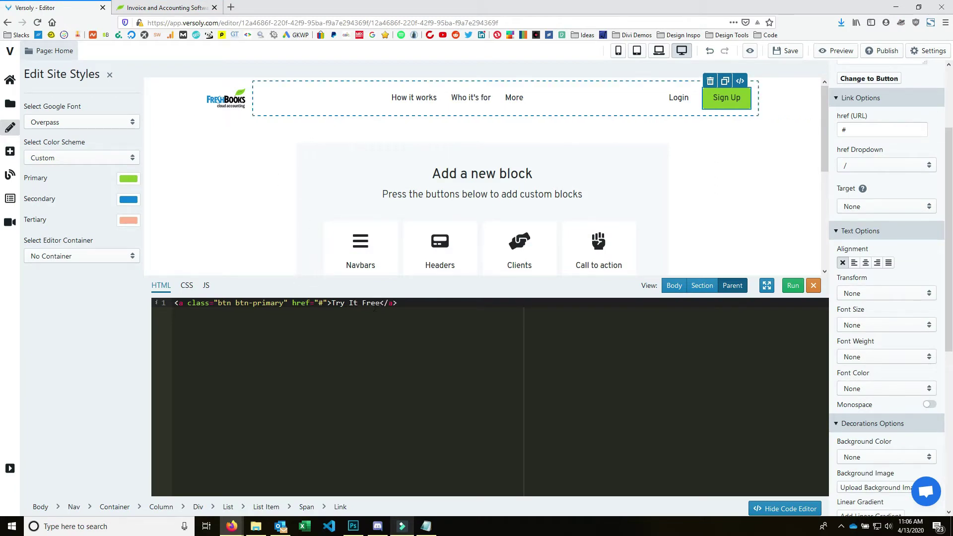
# Add the text-white class to the "Try It Free" button's HTML and run the code.
pyautogui.press('End')
pyautogui.click(285, 303)
pyautogui.write('text-white')
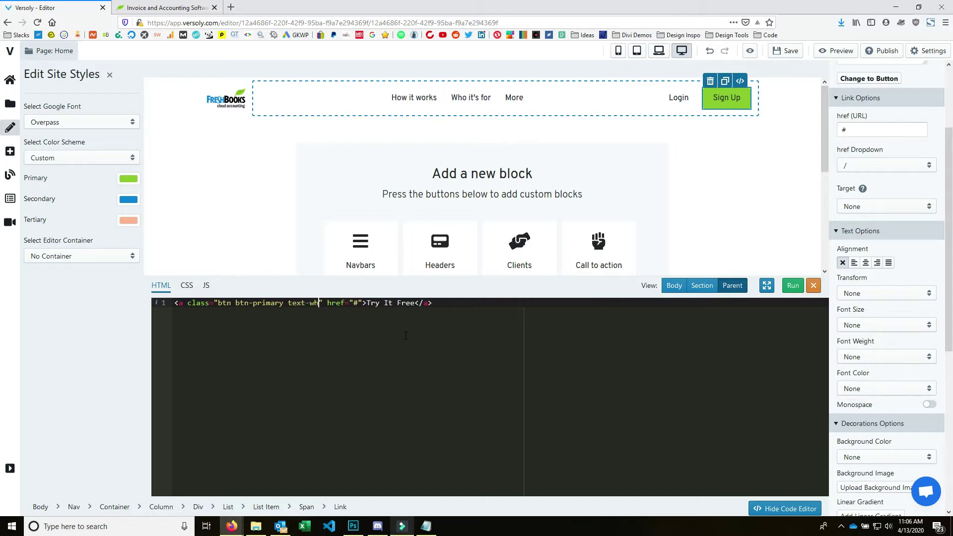
pyautogui.click(793, 286)
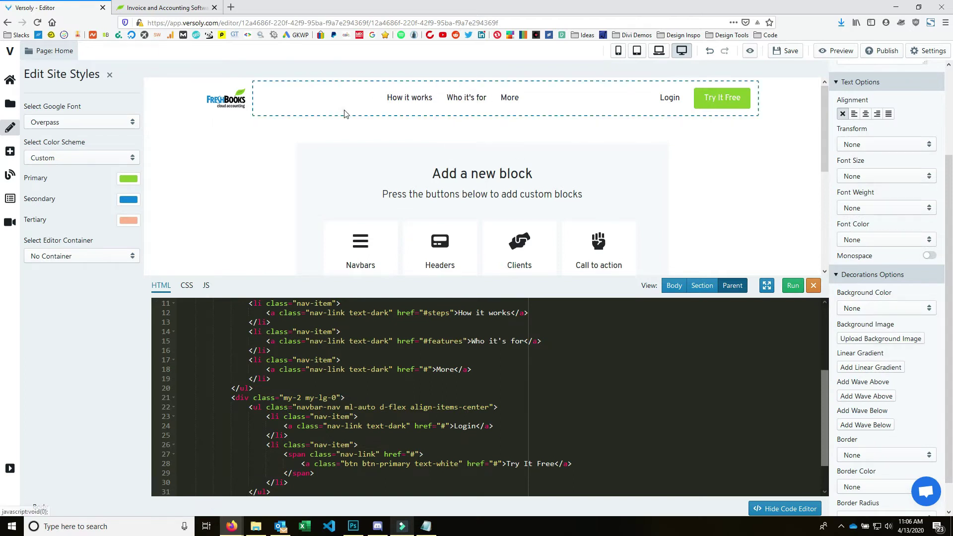
# Replace "center" with "left" in the align-items class of the navbar's menu list, run the code and close the code editor.
pyautogui.click(390, 100)
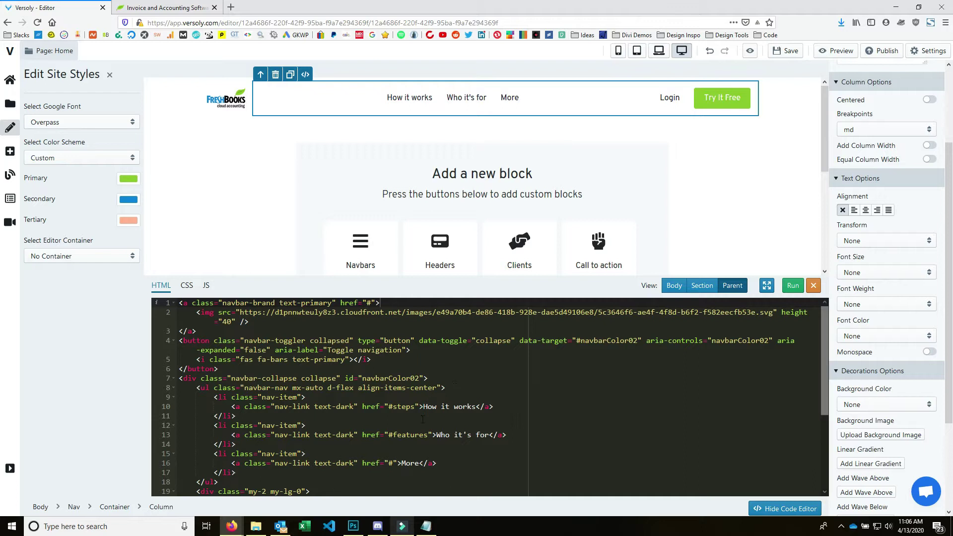
pyautogui.click(438, 388)
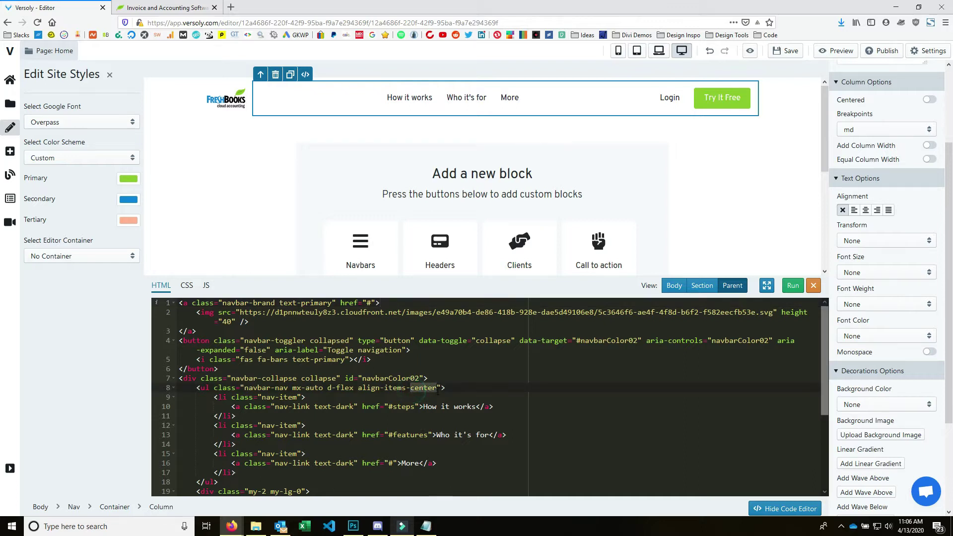
pyautogui.hotkey('ctrl', 'BackSpace')
pyautogui.write('lef')
pyautogui.click(792, 286)
pyautogui.click(793, 286)
pyautogui.click(813, 285)
pyautogui.click(218, 164)
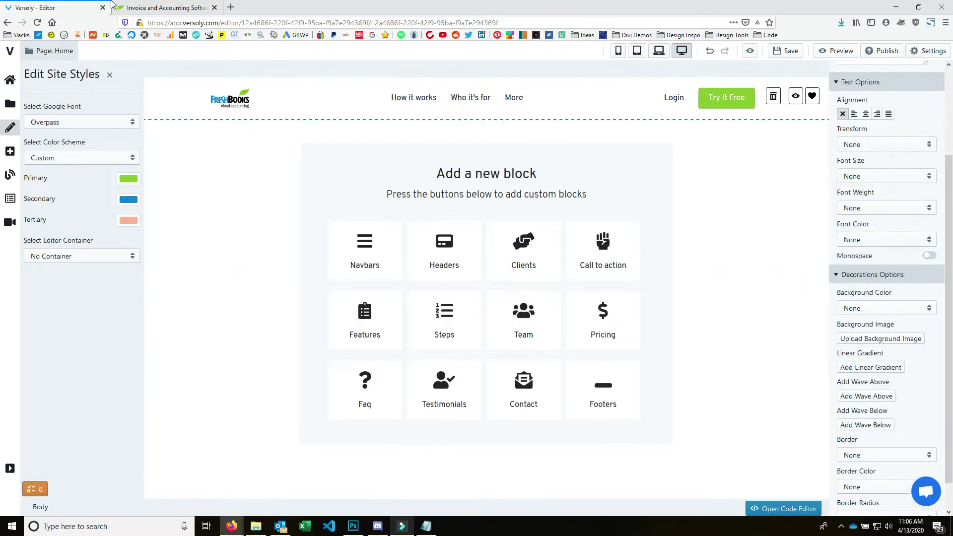
# Copy the headline "All-In-One Small Business Invoicing and Accounting Solution" from the FreshBooks homepage.
pyautogui.click(129, 6)
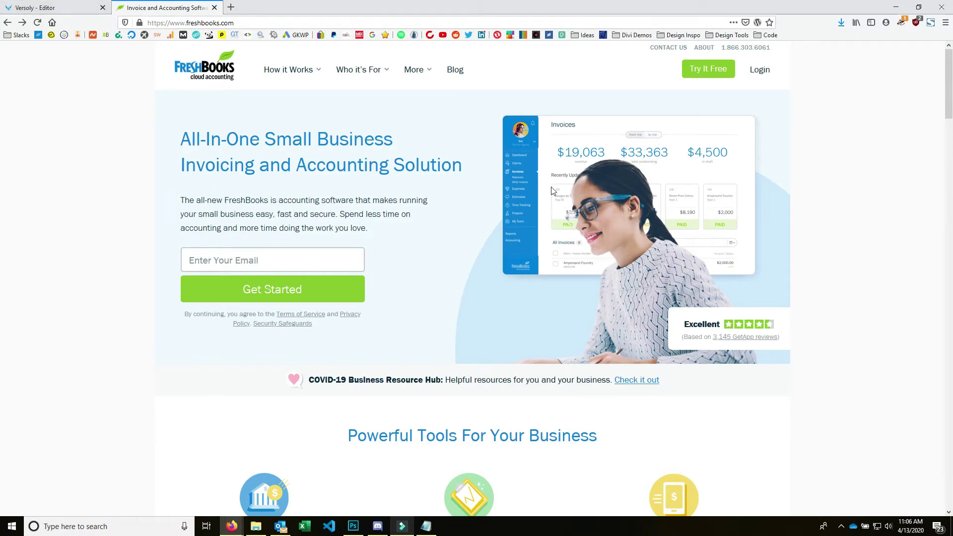
pyautogui.moveTo(462, 169); pyautogui.dragTo(181, 139)
pyautogui.rightClick(218, 140)
pyautogui.click(231, 145)
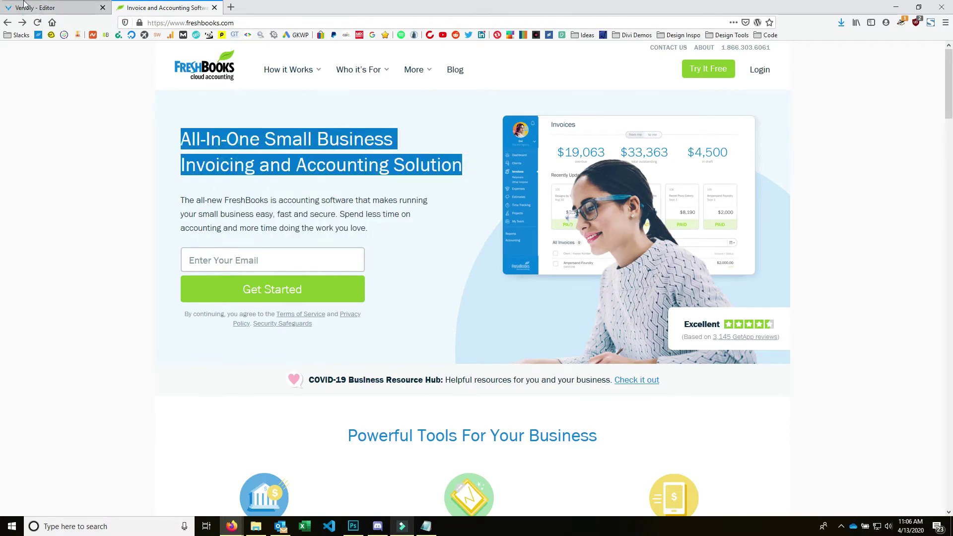
# Add the Headers 2 block to the Versoly page and replace its heading with the copied FreshBooks headline.
pyautogui.click(40, 8)
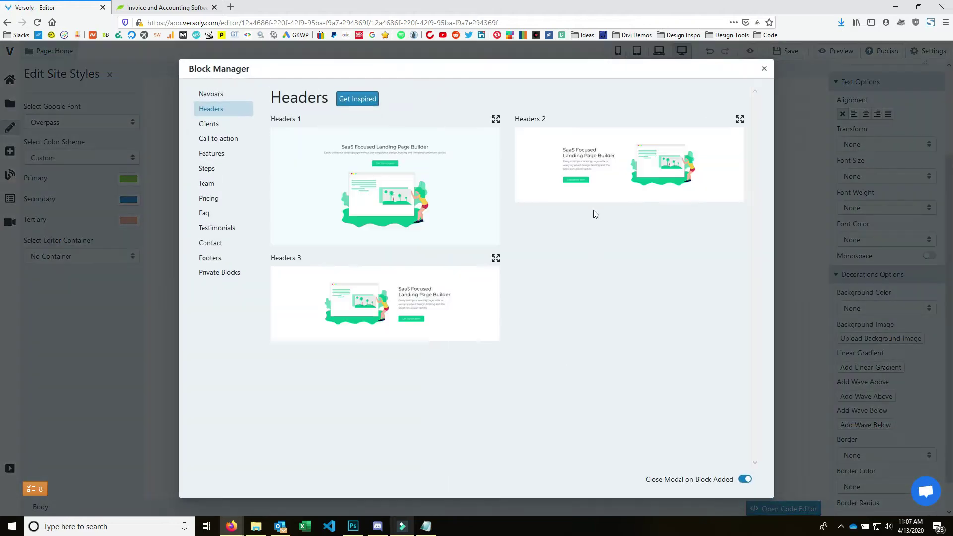
pyautogui.click(676, 161)
pyautogui.click(327, 223)
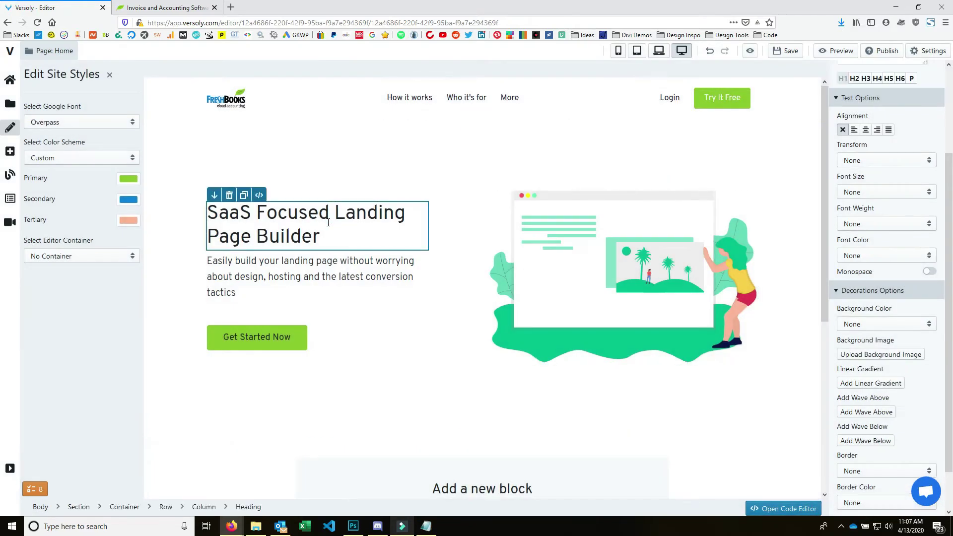
pyautogui.hotkey('ctrl', 'a')
pyautogui.tripleClick(327, 222)
pyautogui.hotkey('ctrl', 'v')
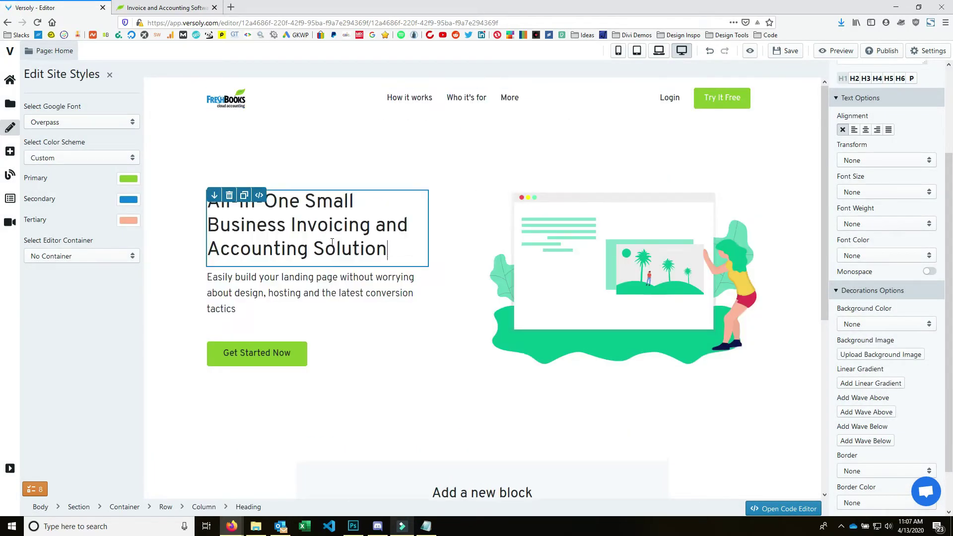
# Replace the header block's paragraph with the FreshBooks intro text starting "The all-new FreshBooks is accounting software".
pyautogui.click(370, 308)
pyautogui.click(163, 8)
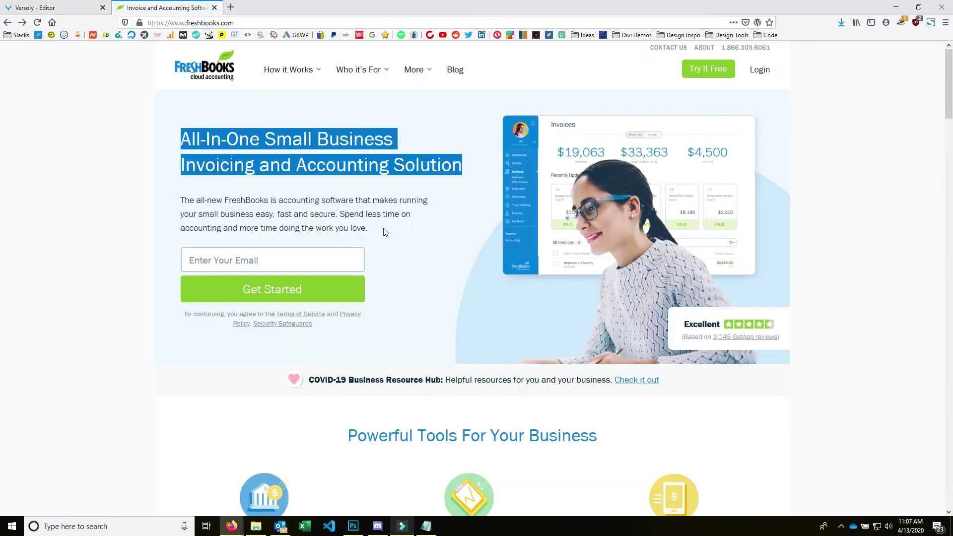
pyautogui.moveTo(378, 229); pyautogui.dragTo(181, 201)
pyautogui.click(35, 7)
pyautogui.click(322, 295)
pyautogui.tripleClick(321, 295)
pyautogui.hotkey('ctrl', 'v')
# Set the font color of the header block's heading to text-secondary.
pyautogui.click(325, 251)
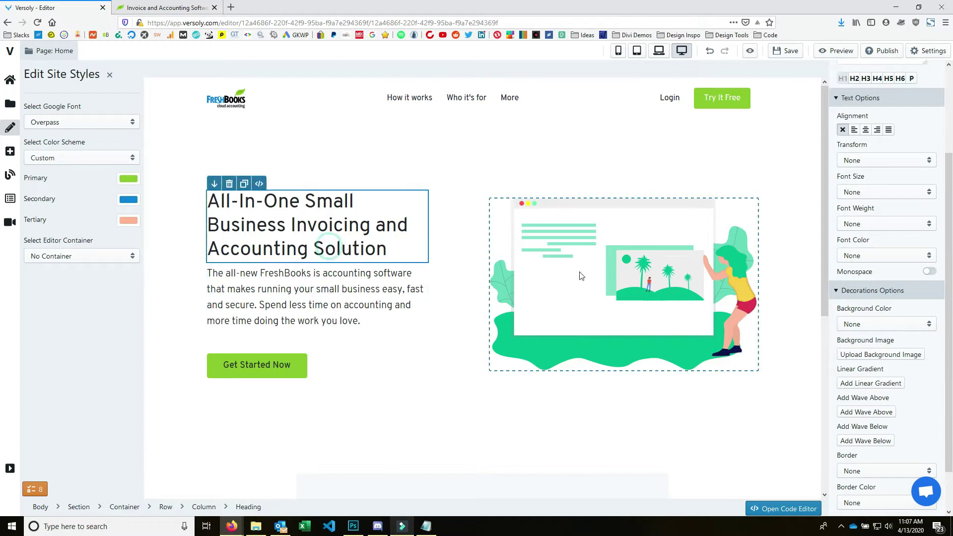
pyautogui.scroll(-2, 885, 373)
pyautogui.click(898, 211)
pyautogui.click(884, 249)
# Set the font color of the header block's Get Started Now button to text-white.
pyautogui.click(346, 281)
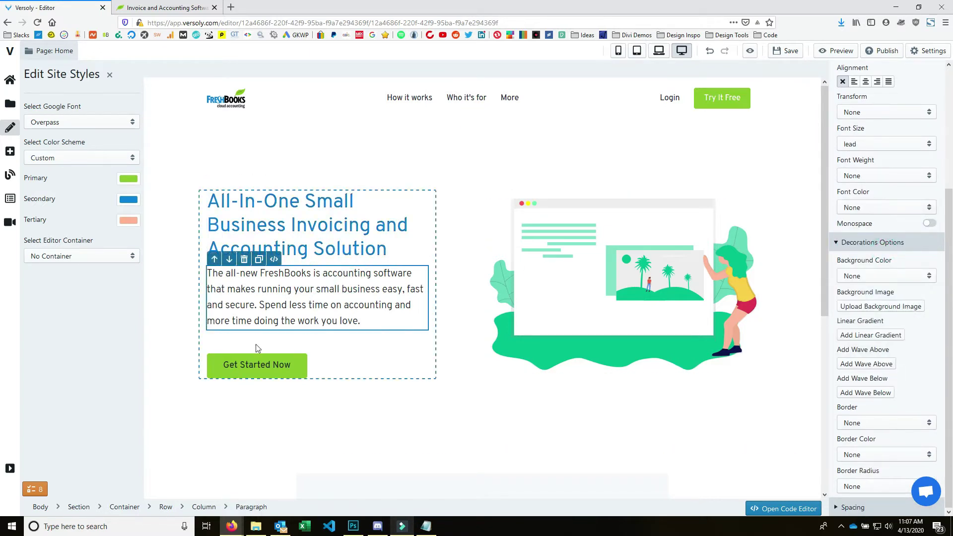
pyautogui.click(188, 6)
pyautogui.click(55, 8)
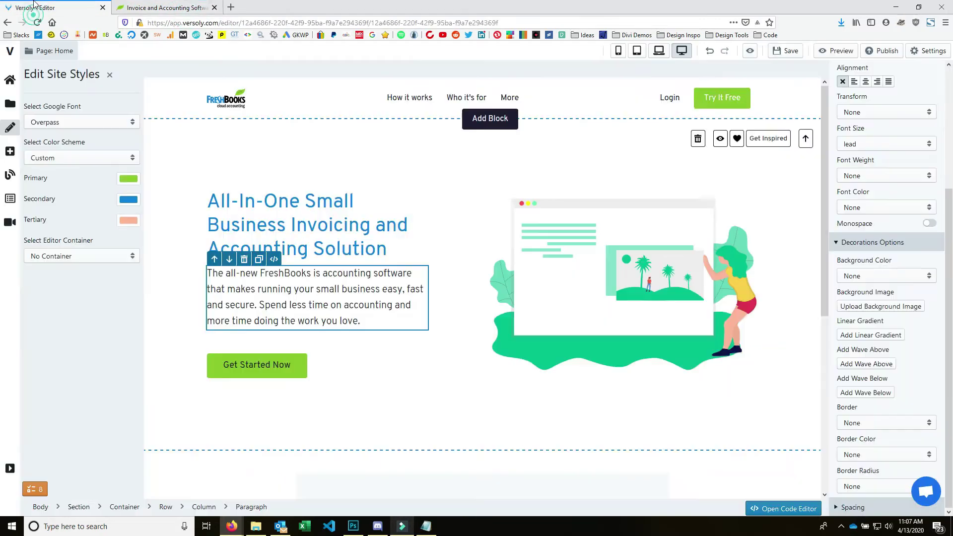
pyautogui.click(258, 372)
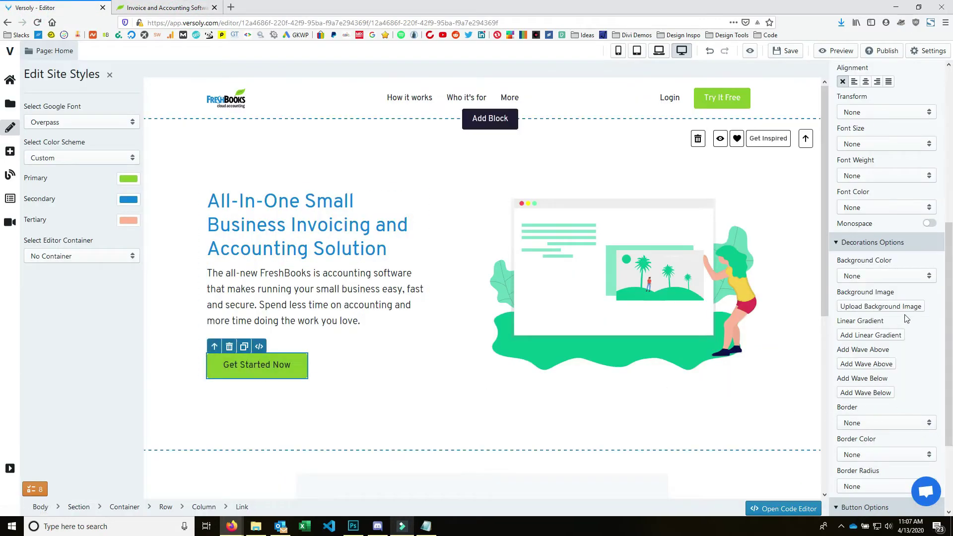
pyautogui.click(878, 214)
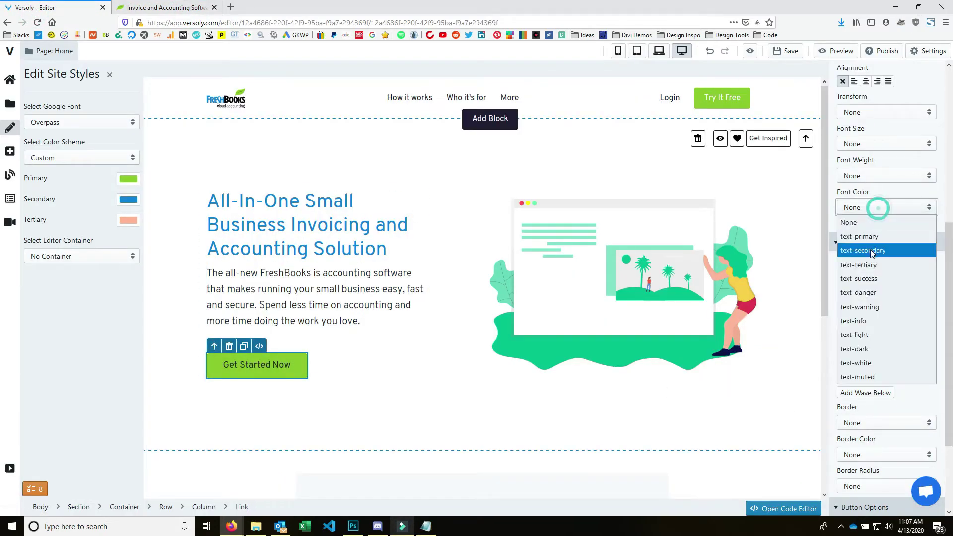
pyautogui.click(879, 361)
pyautogui.click(327, 372)
# Replace the header block's illustration with the FreshBooks picture of the woman in front of the invoices dashboard.
pyautogui.click(546, 214)
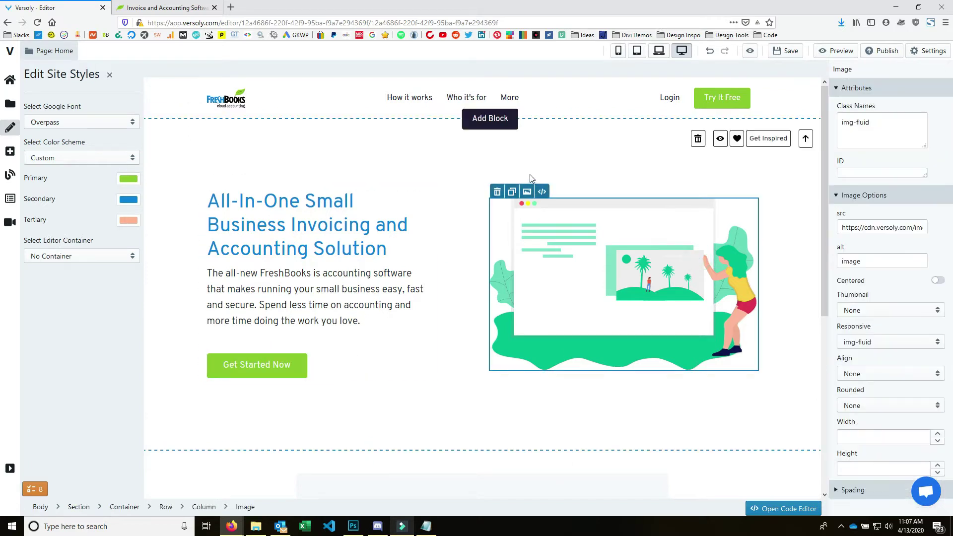
pyautogui.click(520, 194)
pyautogui.click(627, 260)
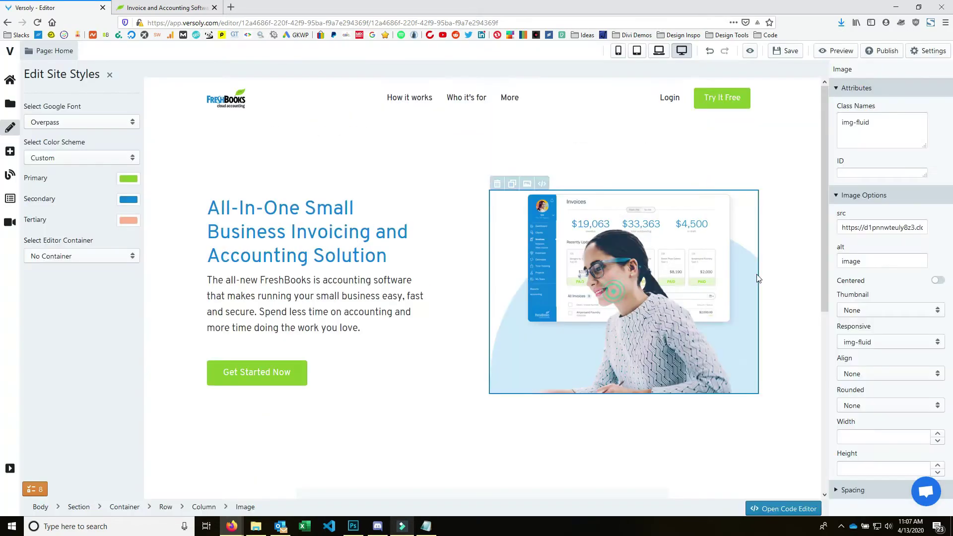
# Select the header block's section and compare its look with the hero section on the FreshBooks homepage.
pyautogui.click(549, 415)
pyautogui.scroll(-5, 576, 379)
pyautogui.scroll(1, 585, 323)
pyautogui.hotkey('ctrl', 'Tab')
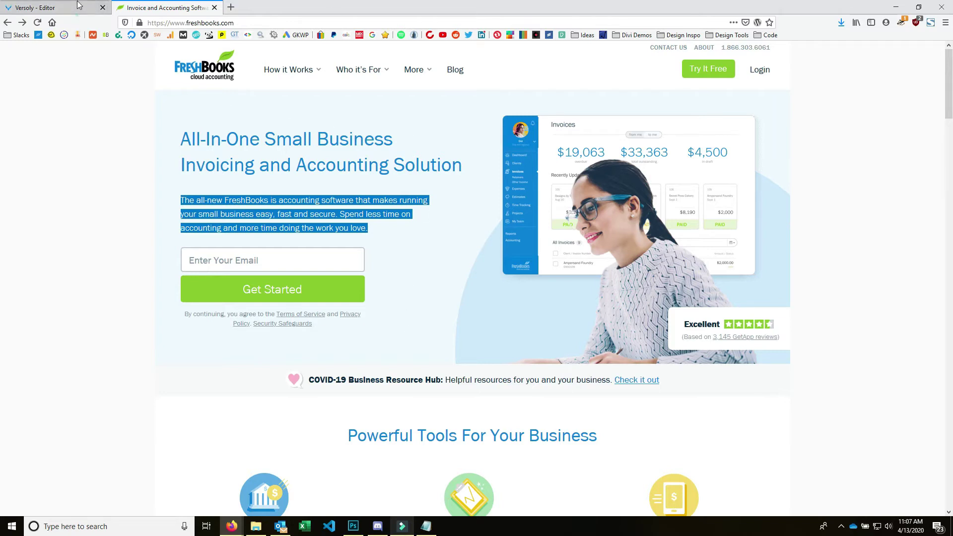
pyautogui.click(50, 8)
pyautogui.scroll(4, 501, 224)
pyautogui.scroll(2, 508, 252)
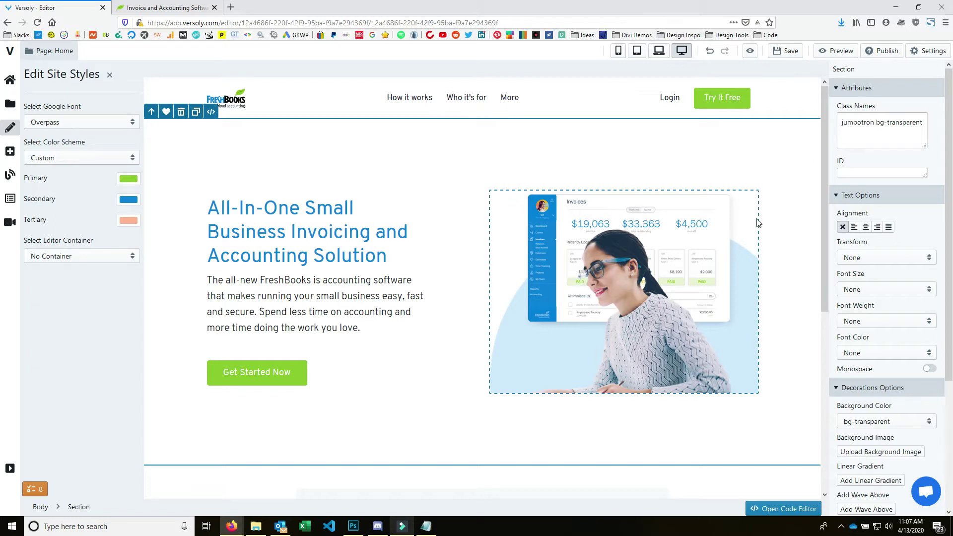
# Inspect the hero container on the FreshBooks homepage and copy its background color #eff8fe.
pyautogui.click(179, 6)
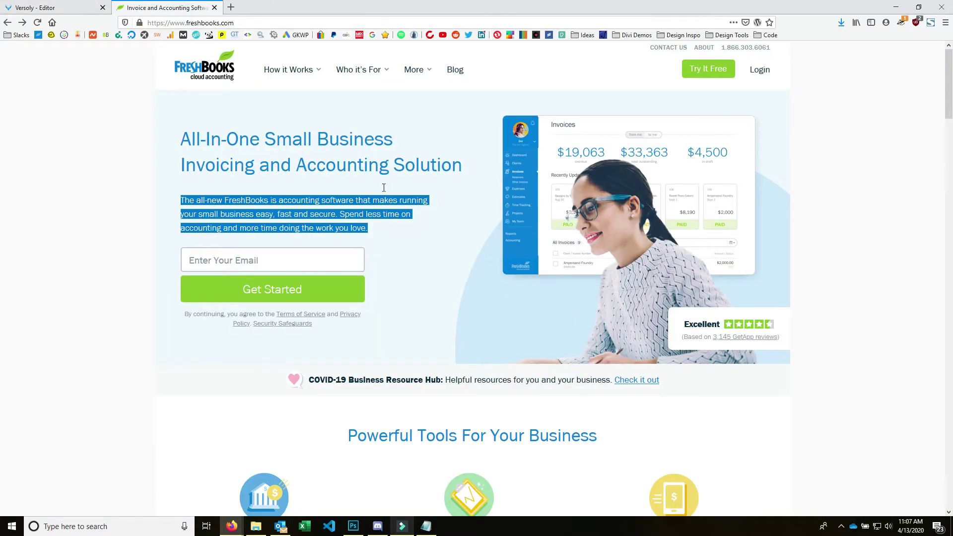
pyautogui.click(330, 106)
pyautogui.rightClick(448, 125)
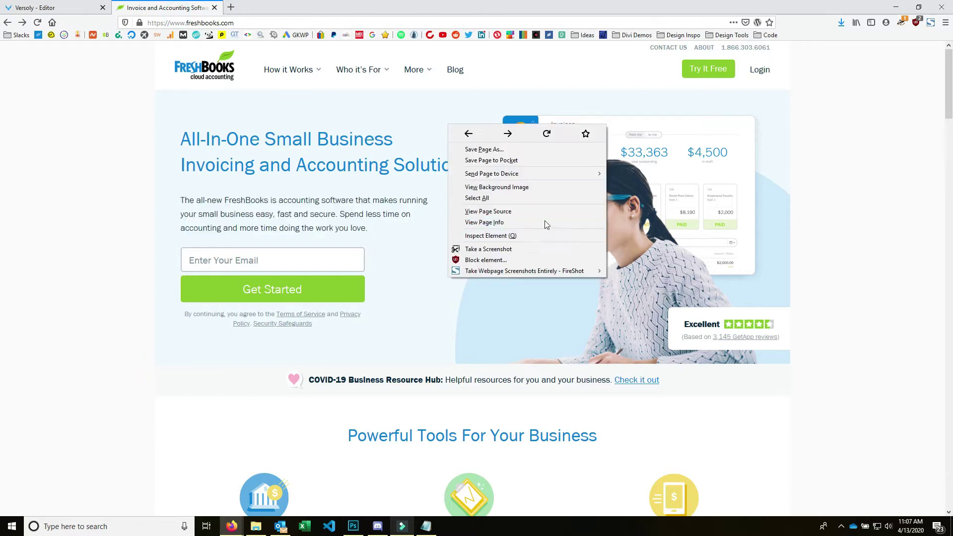
pyautogui.click(540, 235)
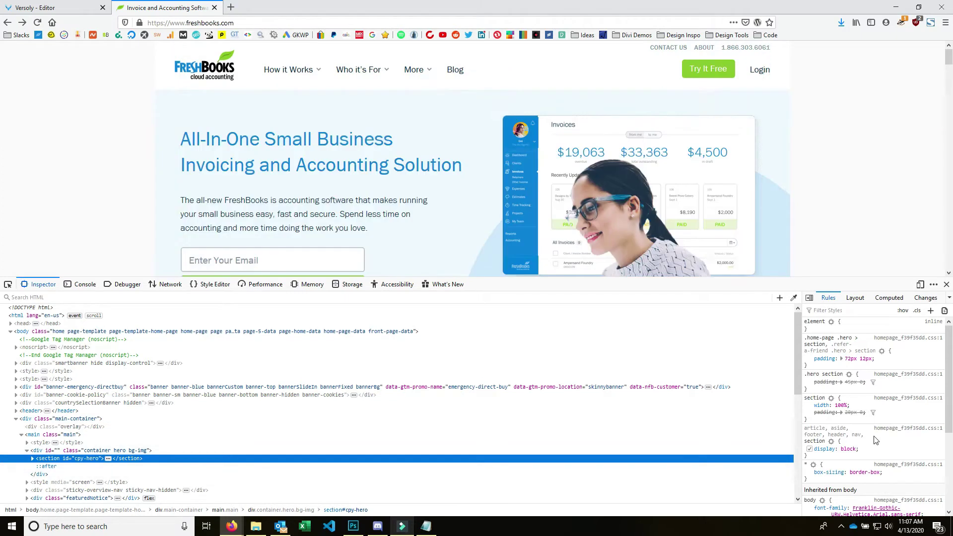
pyautogui.scroll(-3, 884, 441)
pyautogui.scroll(-1, 884, 445)
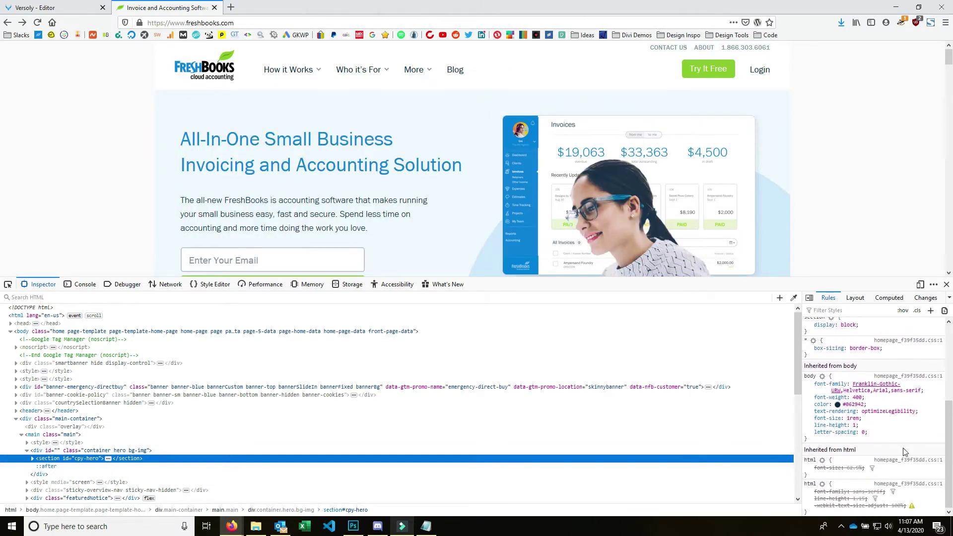
pyautogui.click(132, 451)
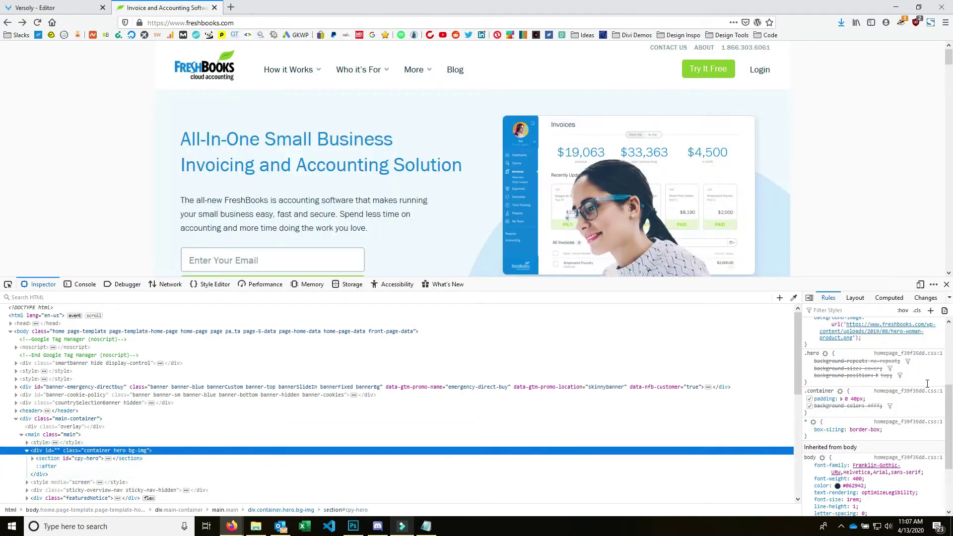
pyautogui.scroll(3, 921, 473)
pyautogui.doubleClick(878, 376)
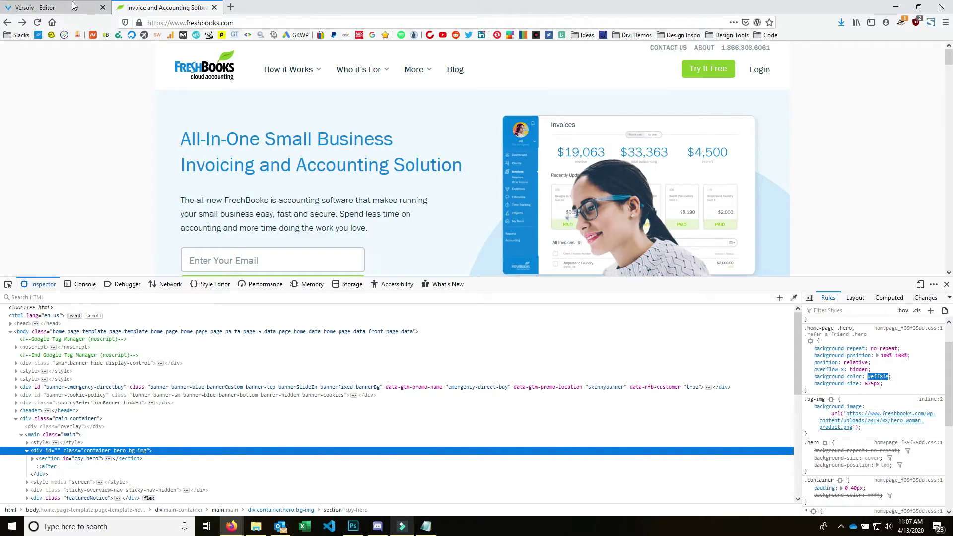
# Add a .hero-bg class with background-color #eff8fe to the Versoly page's CSS and run the code.
pyautogui.click(55, 7)
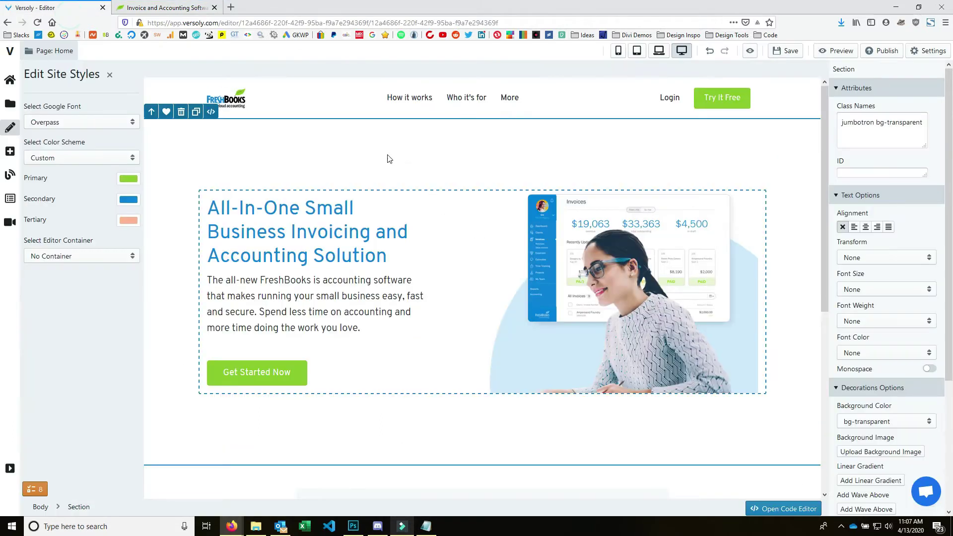
pyautogui.click(882, 423)
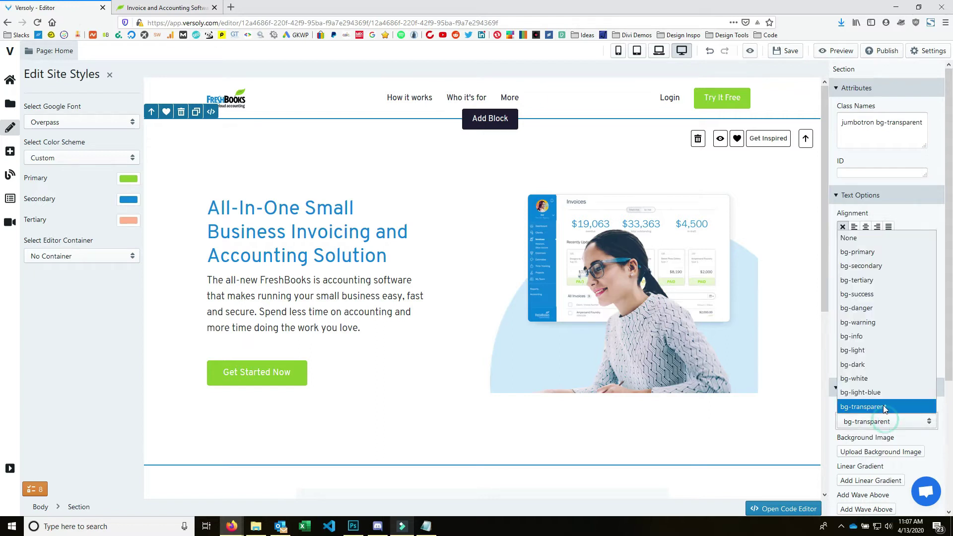
pyautogui.click(905, 442)
pyautogui.click(211, 111)
pyautogui.scroll(-5, 512, 388)
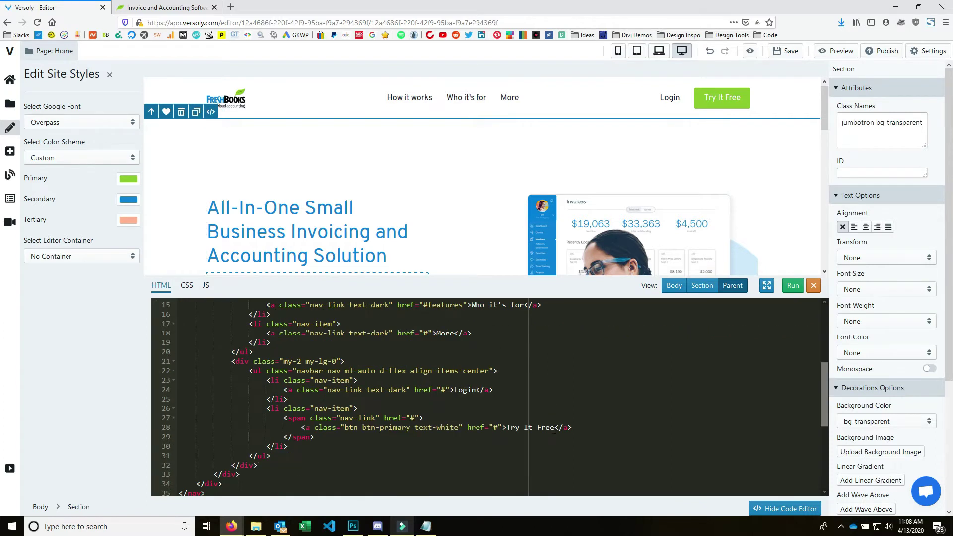
pyautogui.scroll(4, 547, 419)
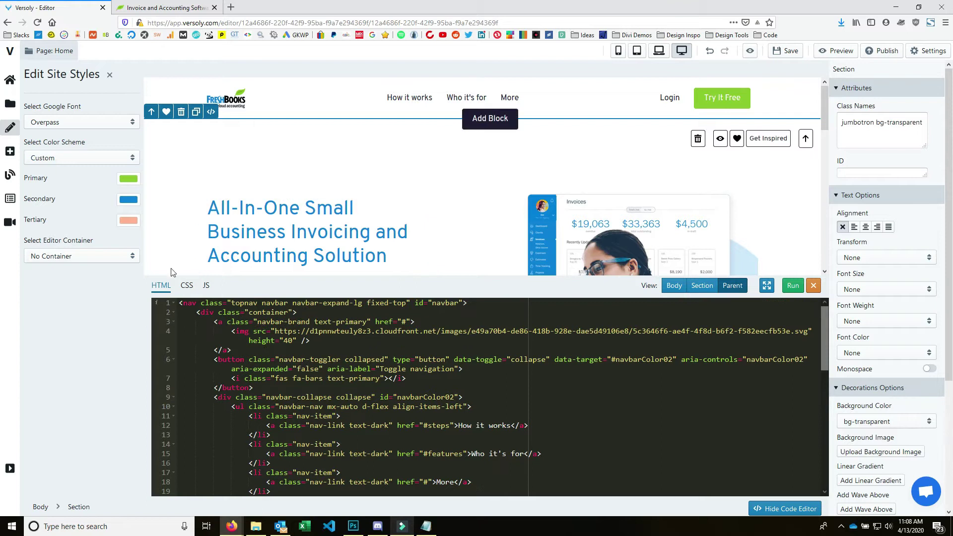
pyautogui.click(187, 286)
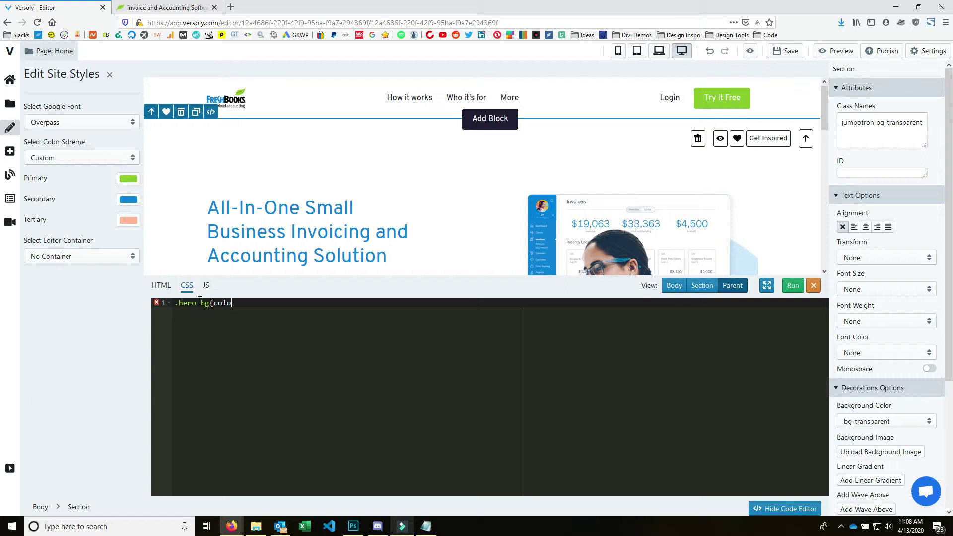
pyautogui.write('.hero-bg{background-color:#eff8fe;')
pyautogui.click(793, 285)
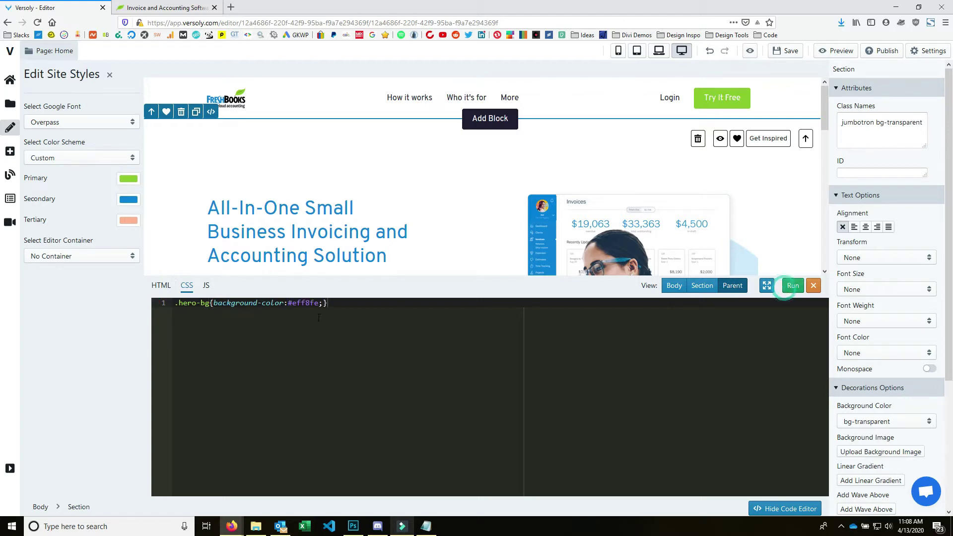
# Replace the header section's bg-transparent class with hero-bg in the HTML, run it and close the code editor.
pyautogui.click(164, 281)
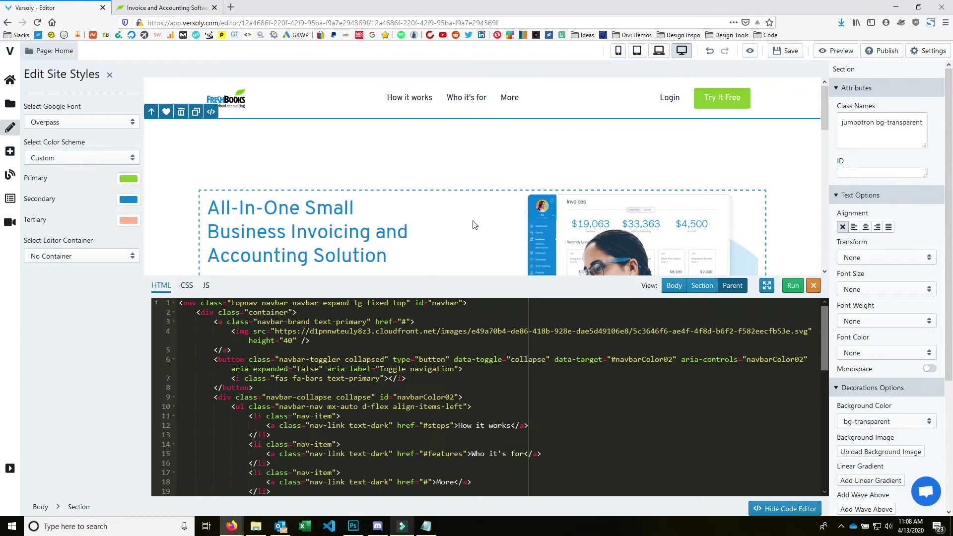
pyautogui.click(306, 341)
pyautogui.scroll(-9, 489, 407)
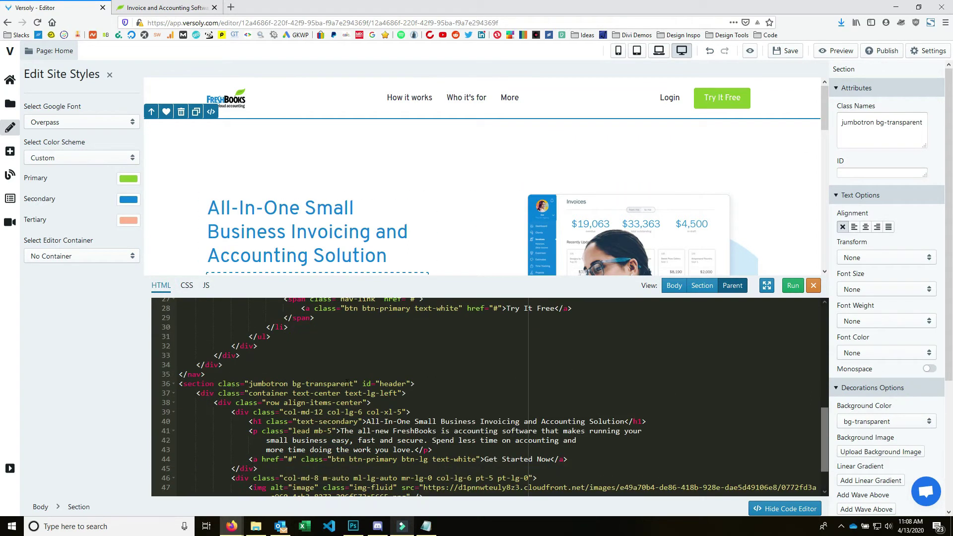
pyautogui.moveTo(354, 383); pyautogui.dragTo(280, 383)
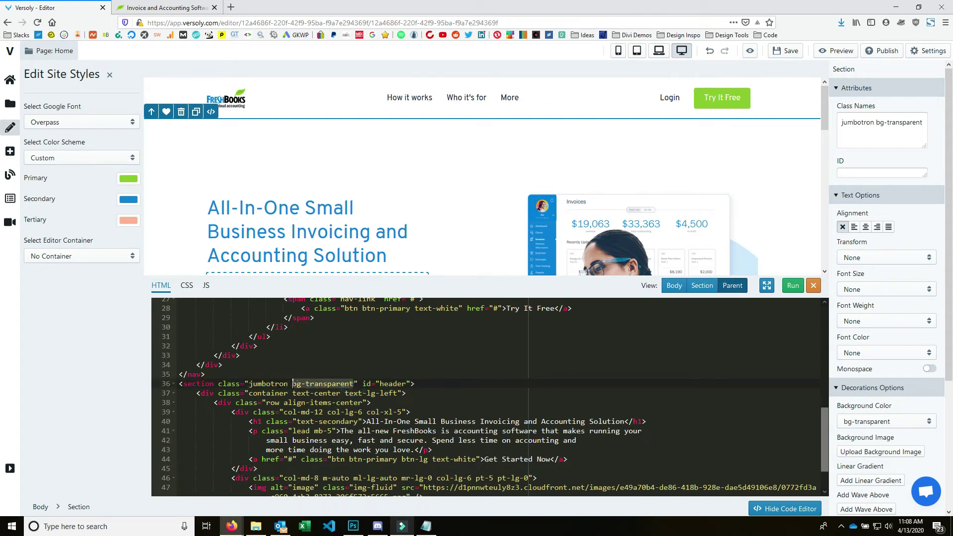
pyautogui.write('hero-bg')
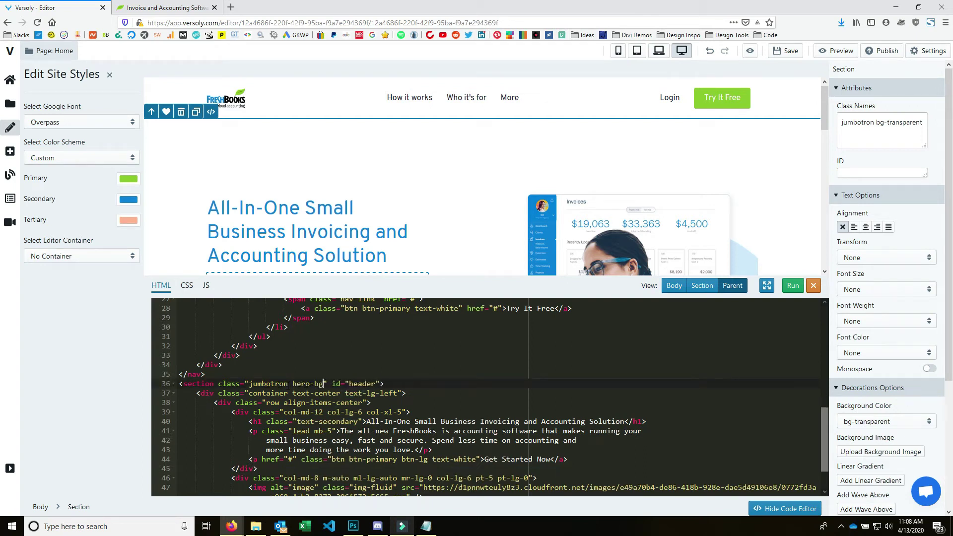
pyautogui.click(793, 286)
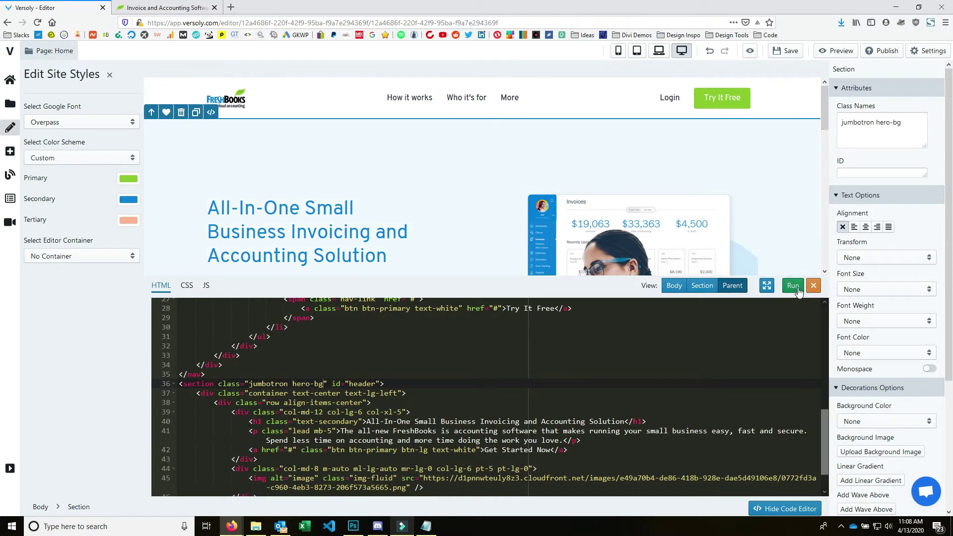
pyautogui.click(814, 285)
pyautogui.scroll(-1, 650, 377)
pyautogui.scroll(1, 639, 337)
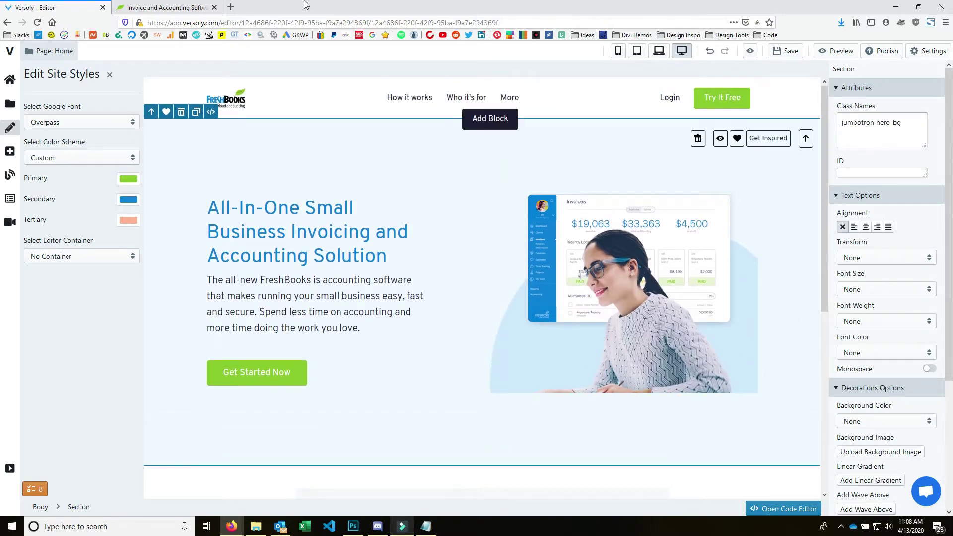
# Close the inspector on the FreshBooks homepage and examine the Powerful Tools For Your Business section.
pyautogui.click(189, 7)
pyautogui.scroll(-4, 804, 217)
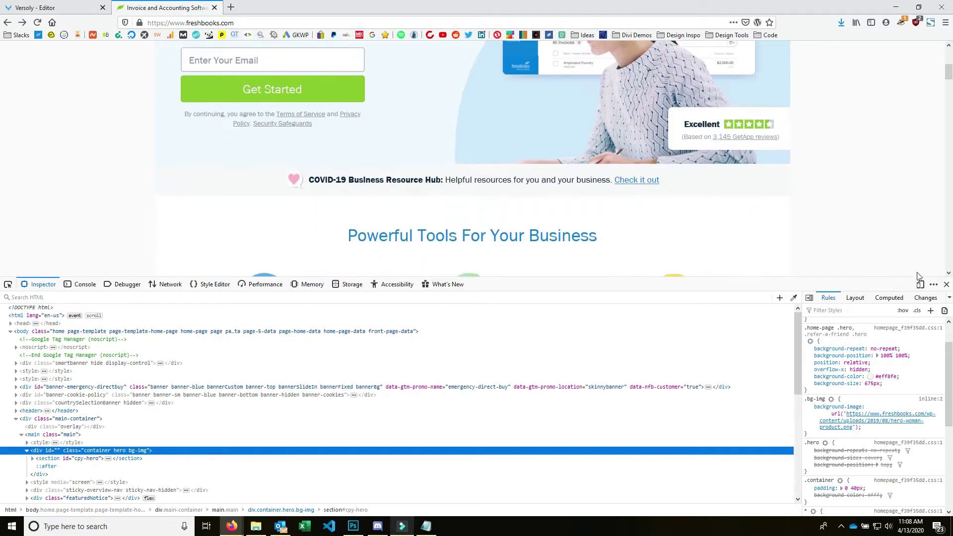
pyautogui.click(947, 284)
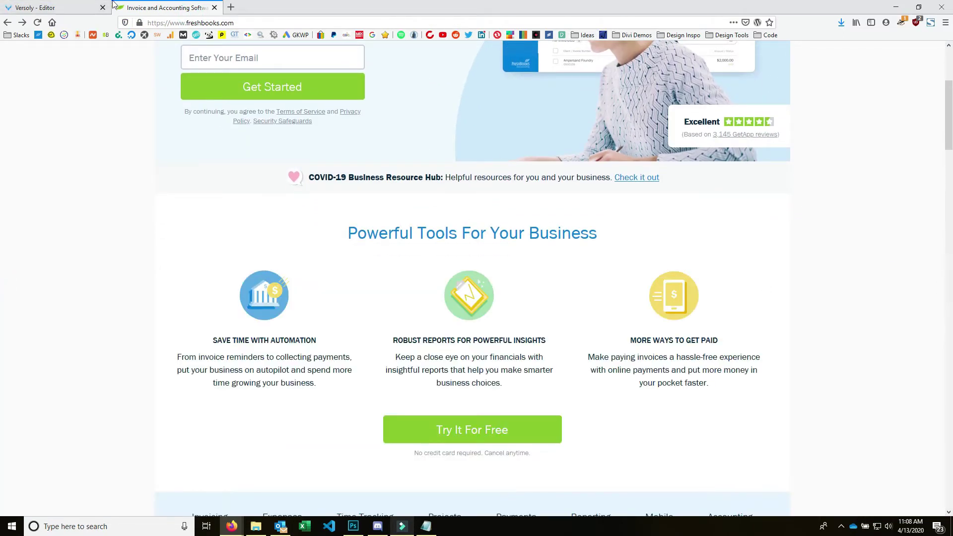
# Add the Features 1 block below the header section of the Versoly page.
pyautogui.click(70, 7)
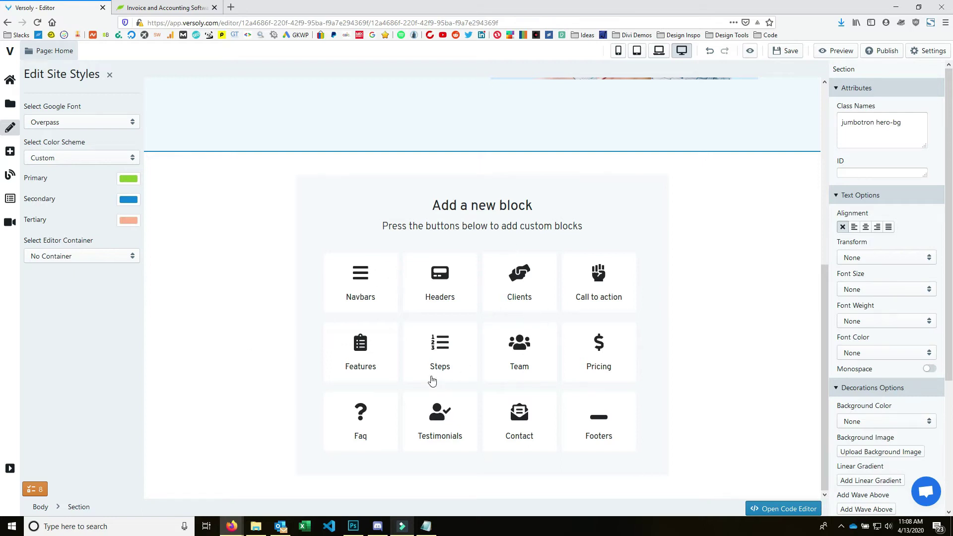
pyautogui.click(370, 357)
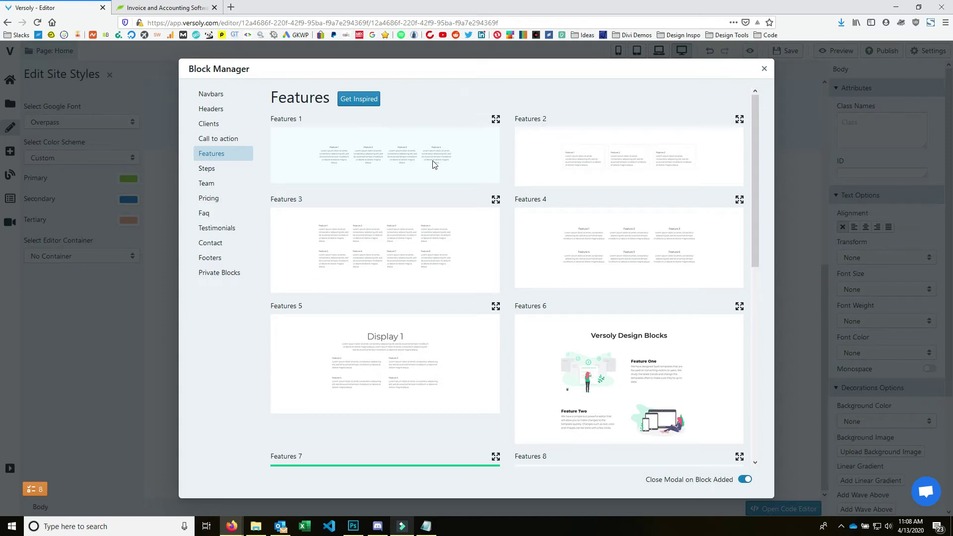
pyautogui.click(364, 160)
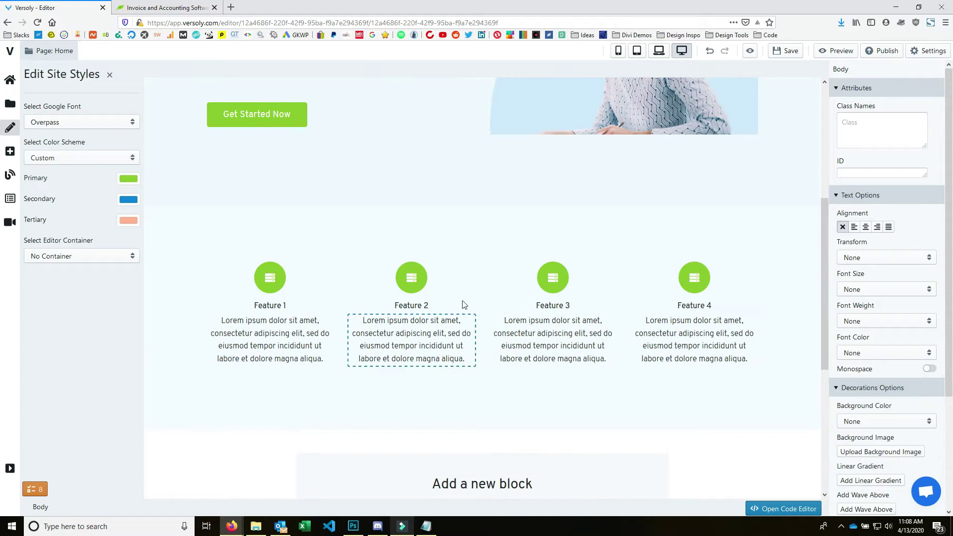
# Delete the Feature 4 column from the features block.
pyautogui.scroll(3, 435, 287)
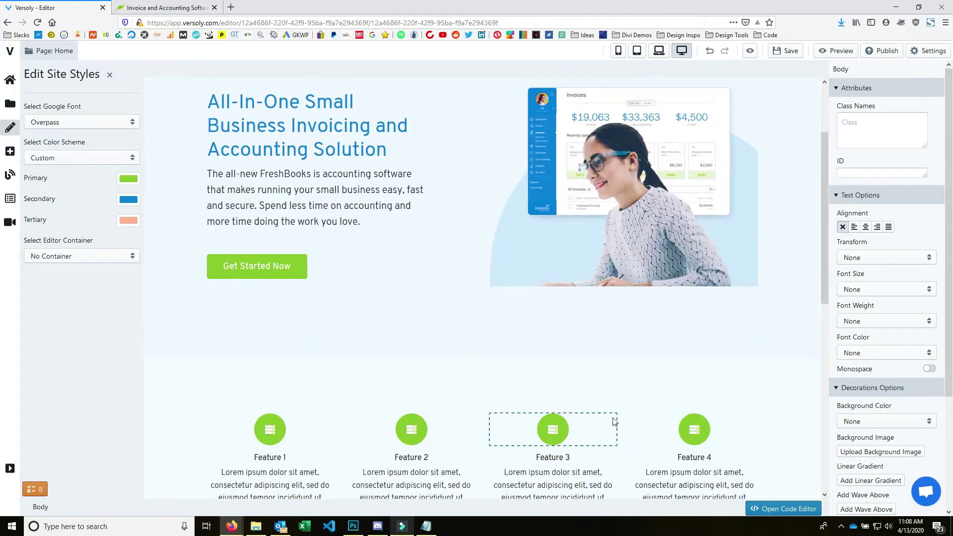
pyautogui.click(631, 415)
pyautogui.click(645, 405)
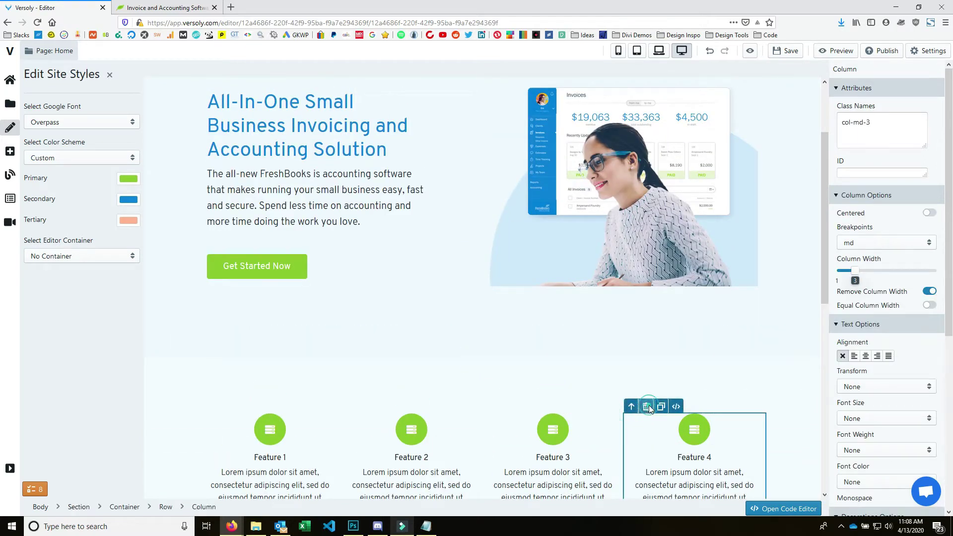
# Set the background color of the features section to bg-white.
pyautogui.click(624, 412)
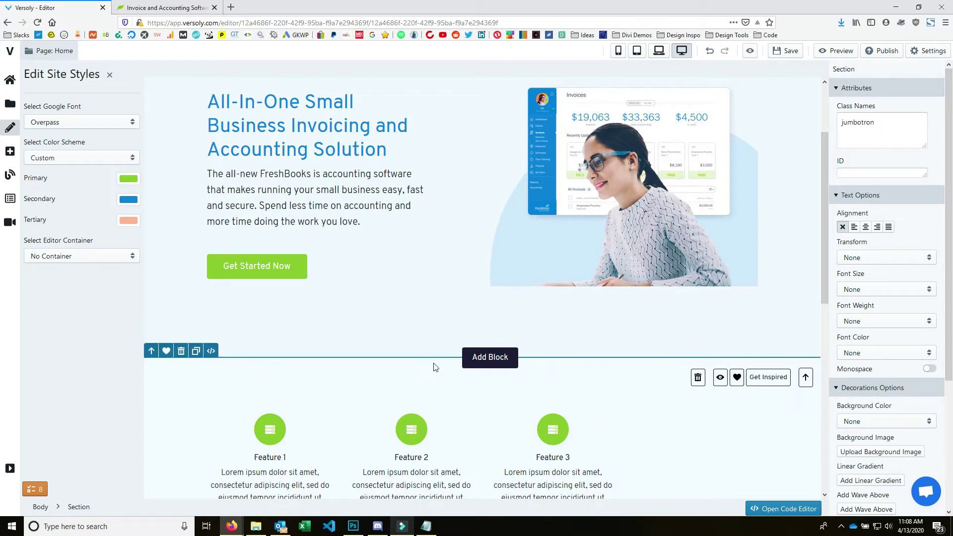
pyautogui.click(885, 422)
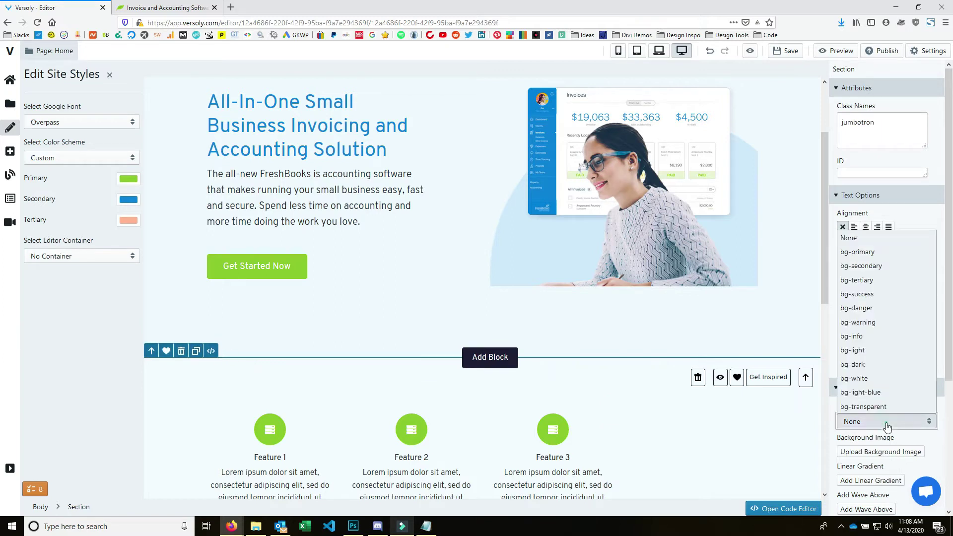
pyautogui.click(888, 371)
# In the features section's HTML, set the Feature 1 and Feature 2 columns to col-md-4 and their icon wrappers to mb-4.
pyautogui.click(211, 351)
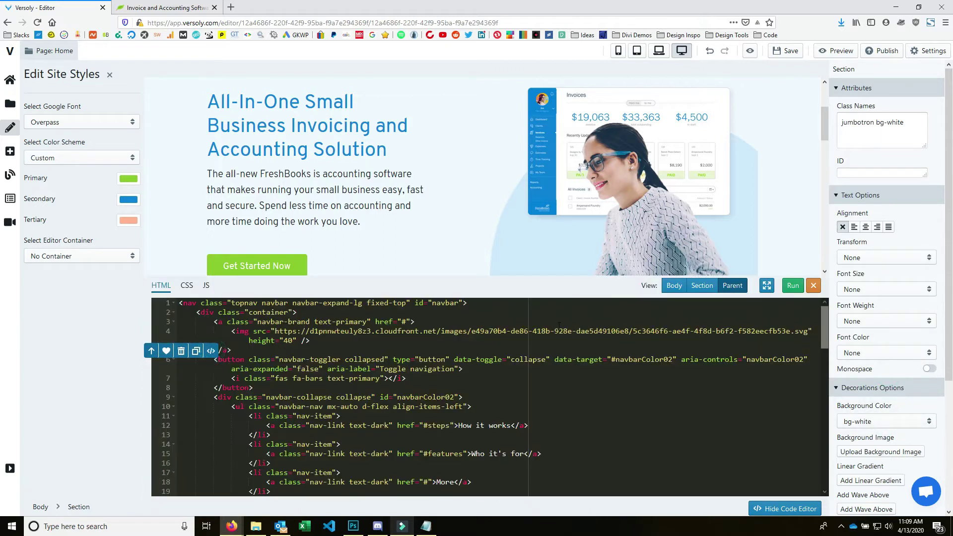
pyautogui.scroll(1, 595, 383)
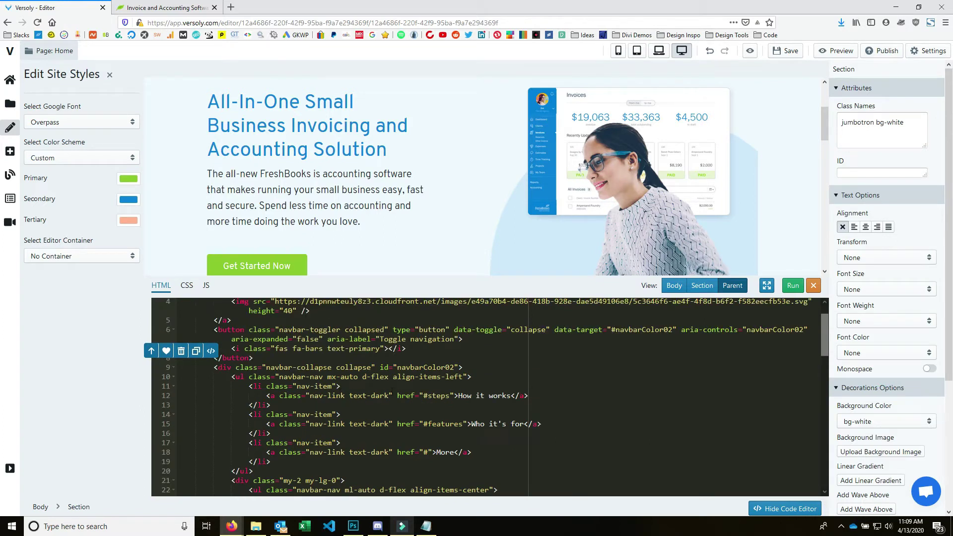
pyautogui.scroll(-10, 370, 392)
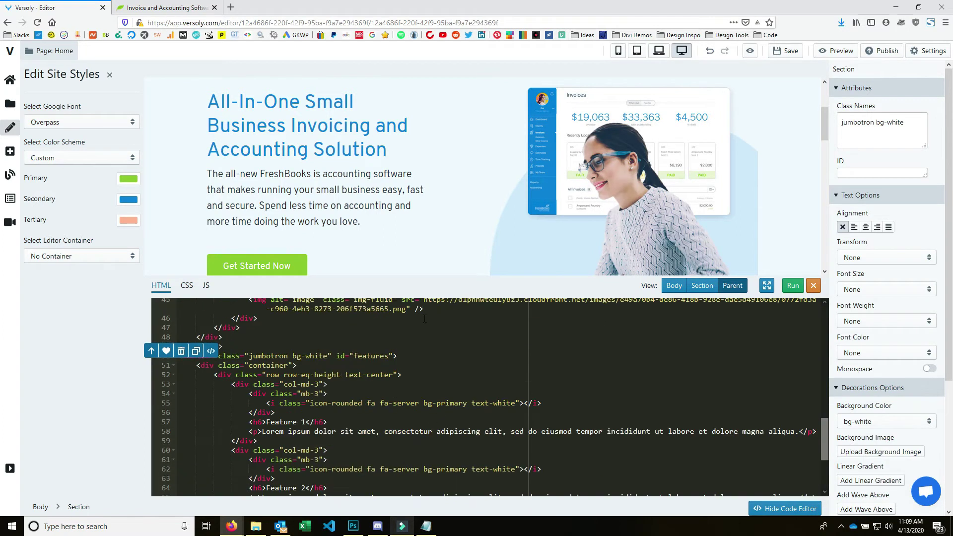
pyautogui.scroll(-4, 374, 187)
pyautogui.click(211, 148)
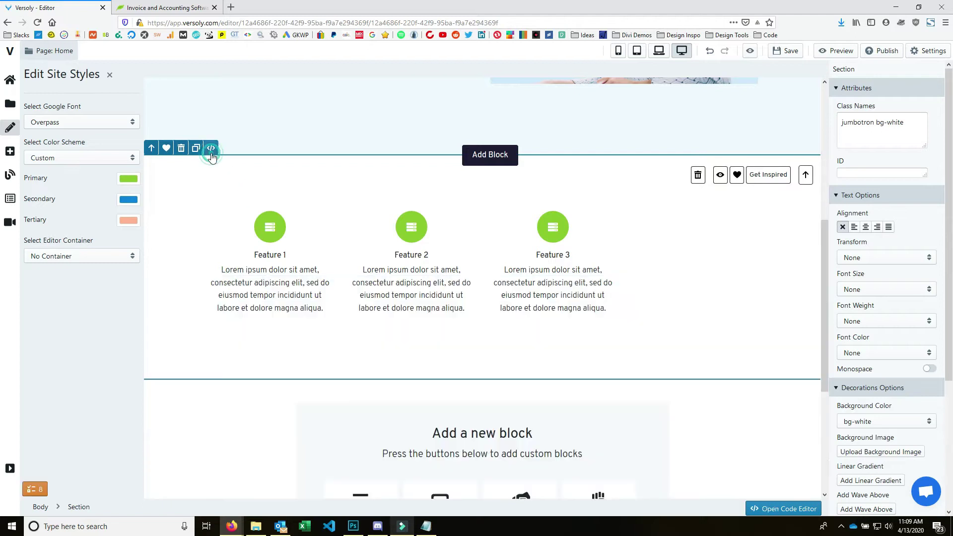
pyautogui.click(211, 148)
pyautogui.scroll(-8, 455, 377)
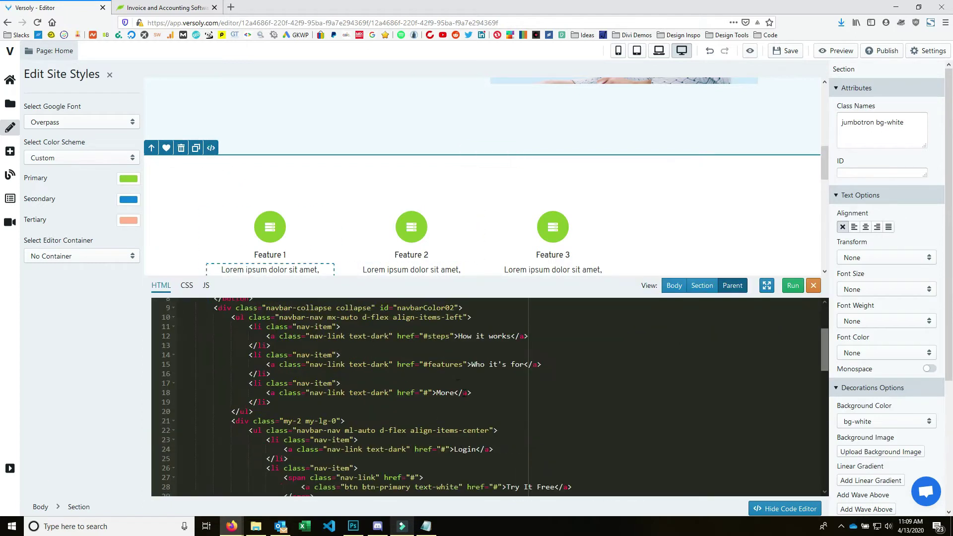
pyautogui.scroll(-9, 455, 381)
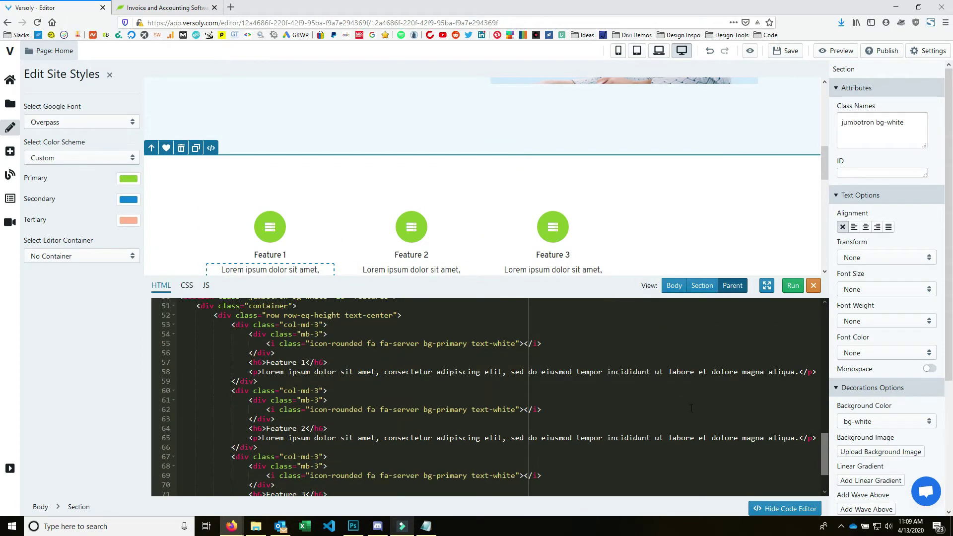
pyautogui.scroll(1, 376, 370)
pyautogui.click(316, 355)
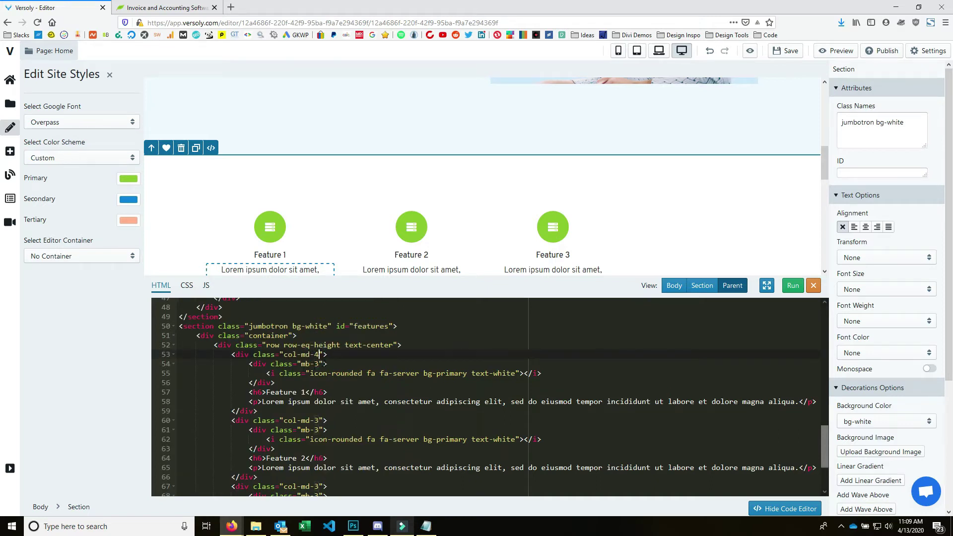
pyautogui.click(315, 363)
pyautogui.click(319, 420)
pyautogui.click(319, 429)
pyautogui.write('4')
# Set the Feature 3 column to col-md-4 and its icon wrapper to mb-4 in the HTML, and run the code.
pyautogui.click(318, 487)
pyautogui.press('BackSpace')
pyautogui.write('4')
pyautogui.scroll(-2, 319, 413)
pyautogui.click(318, 436)
pyautogui.press('BackSpace')
pyautogui.write('4')
pyautogui.click(793, 285)
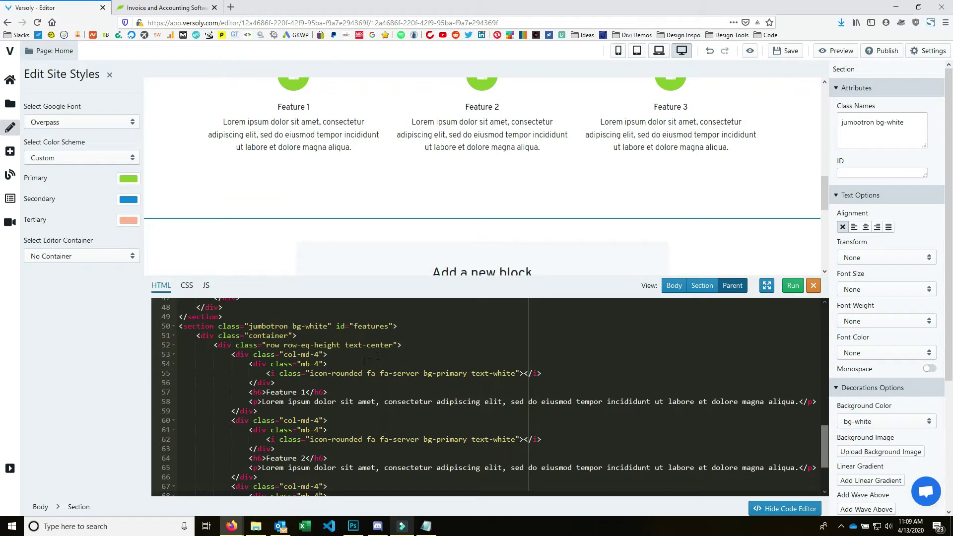
pyautogui.scroll(2, 348, 224)
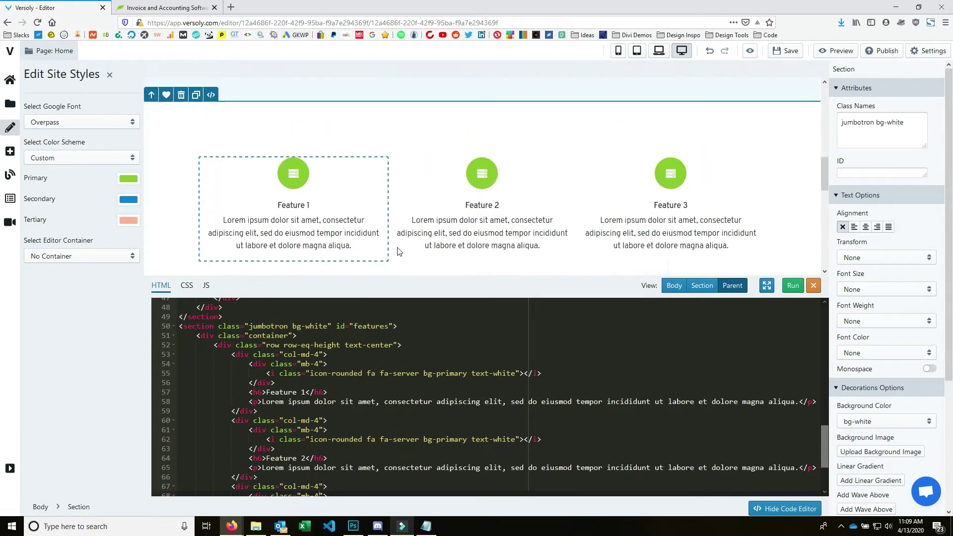
# Check the feature descriptions on the FreshBooks homepage and left-align the three feature paragraphs in Versoly.
pyautogui.click(163, 5)
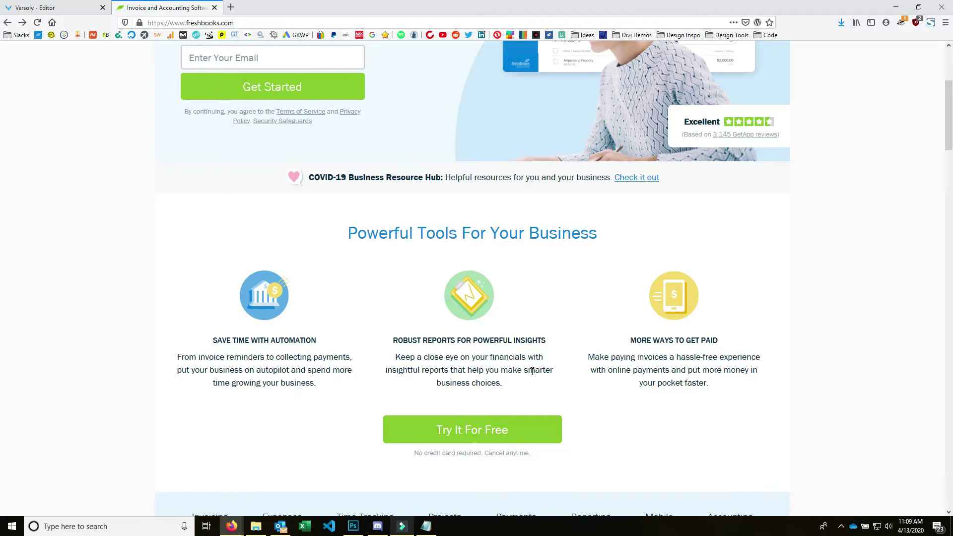
pyautogui.moveTo(735, 387); pyautogui.dragTo(584, 363)
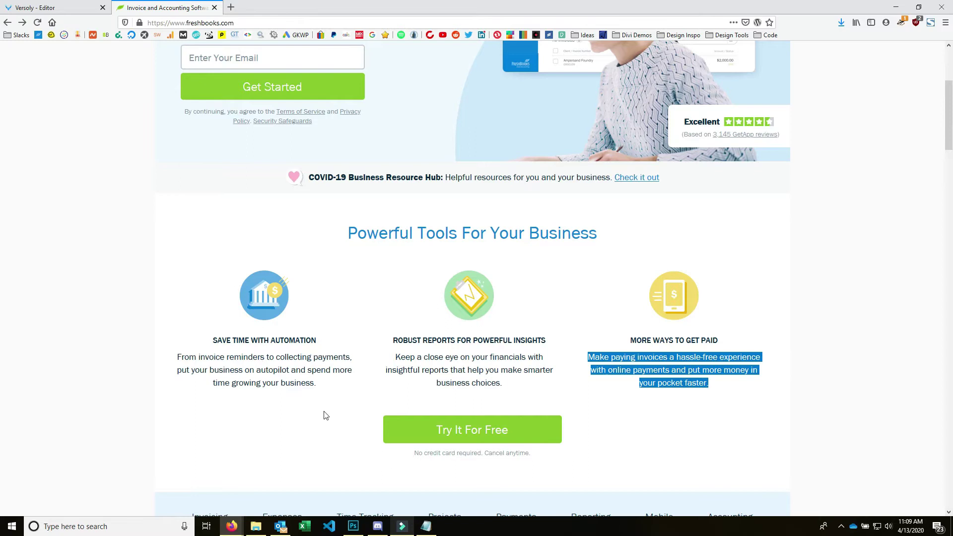
pyautogui.click(50, 7)
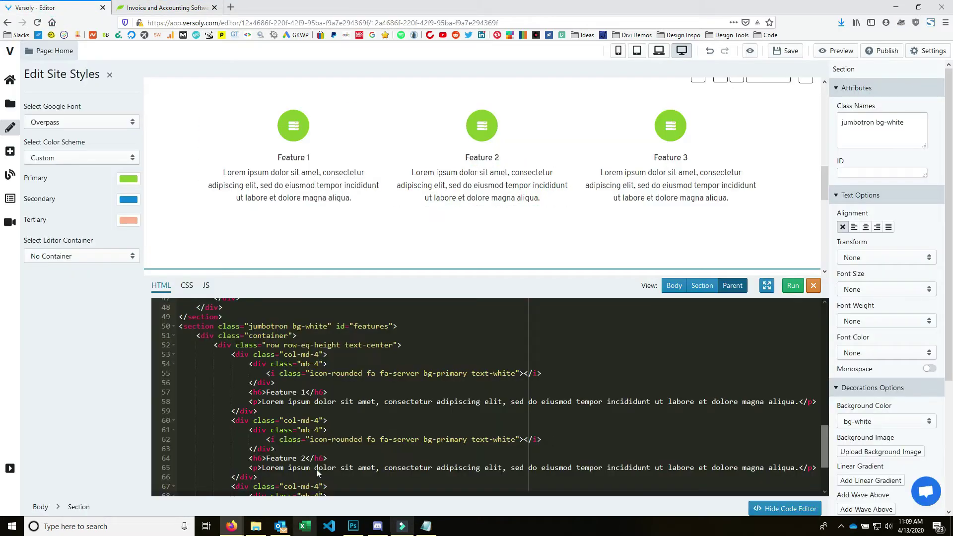
pyautogui.click(308, 187)
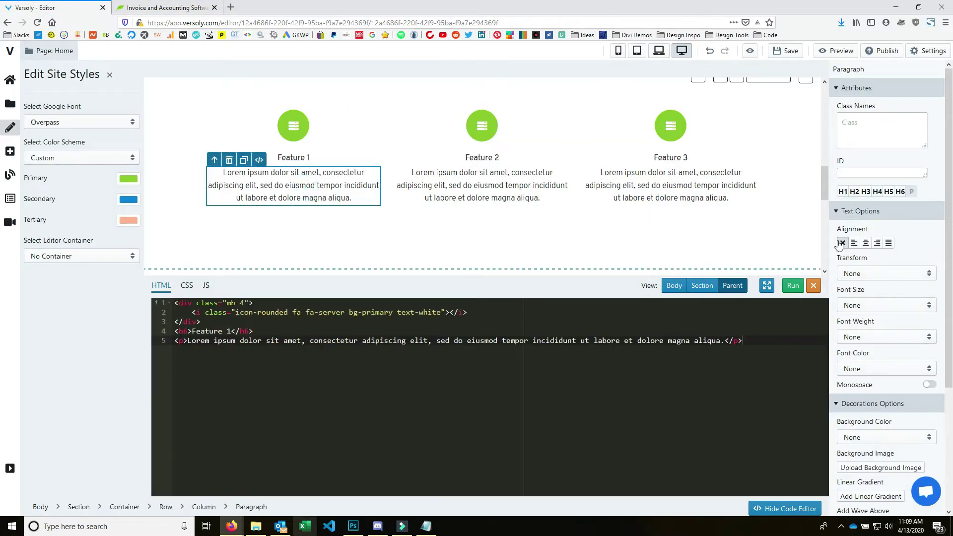
pyautogui.click(854, 242)
pyautogui.click(514, 189)
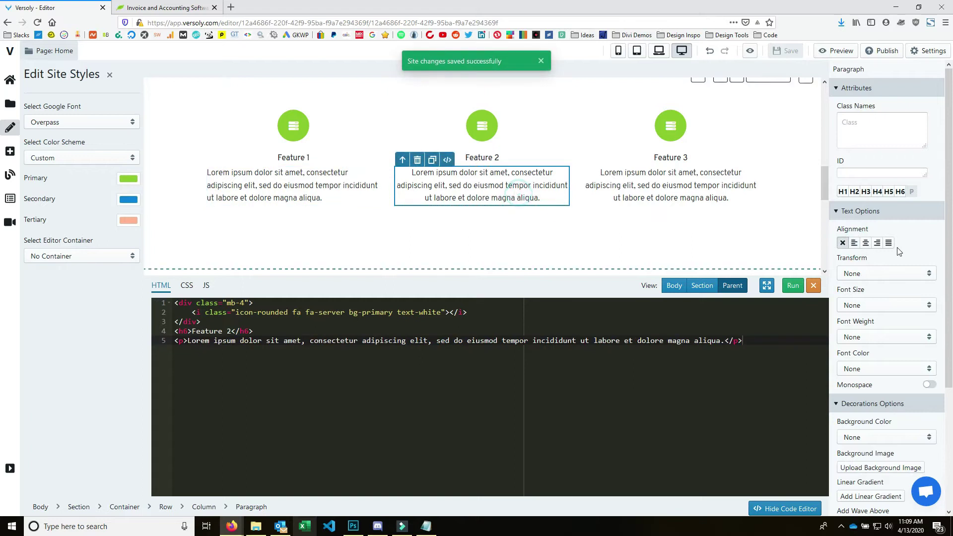
pyautogui.click(854, 243)
pyautogui.click(674, 185)
pyautogui.click(855, 243)
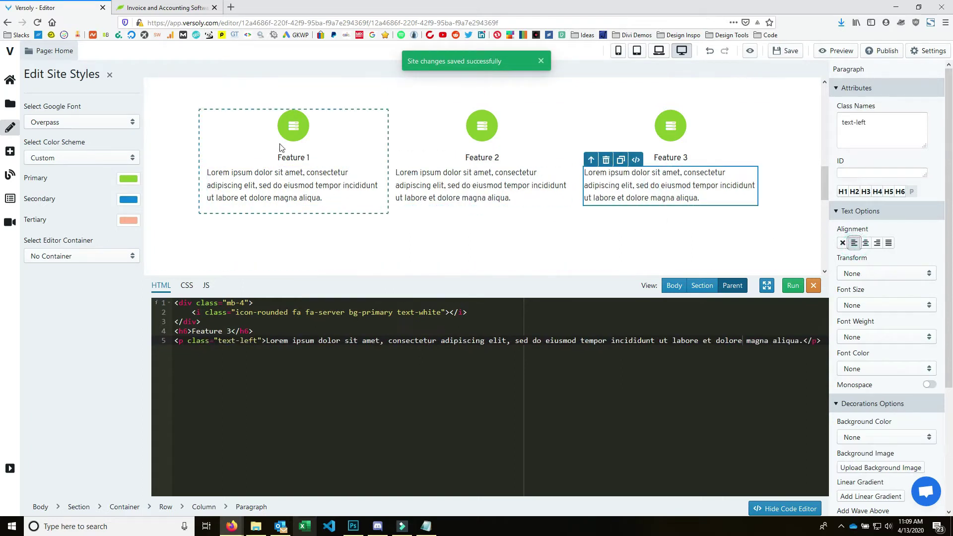
# Add an image element inside the Feature 1 icon.
pyautogui.click(285, 126)
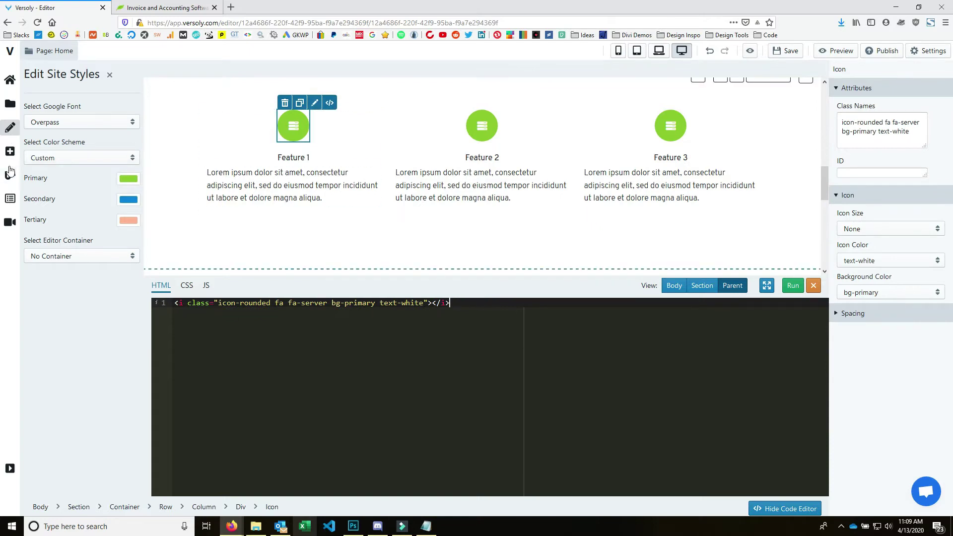
pyautogui.click(10, 151)
pyautogui.click(76, 300)
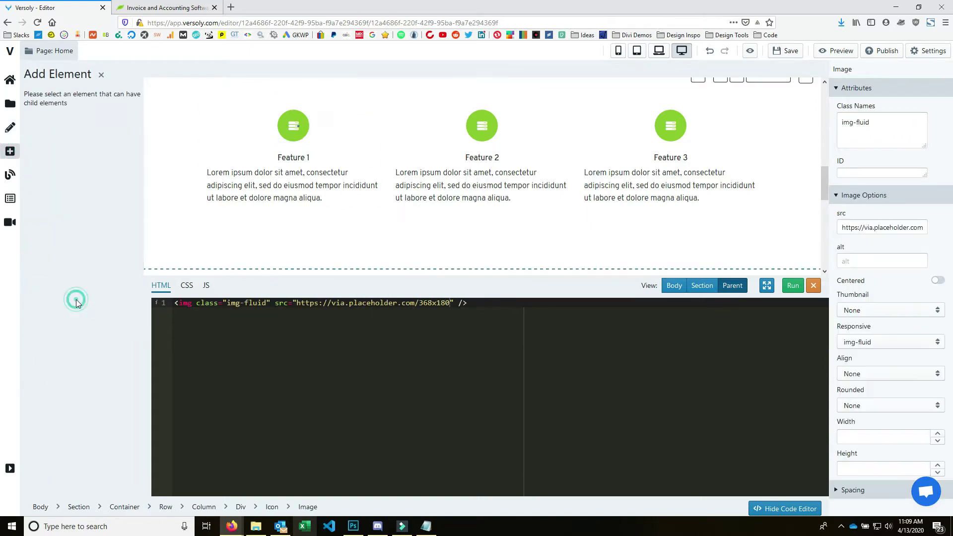
pyautogui.click(280, 128)
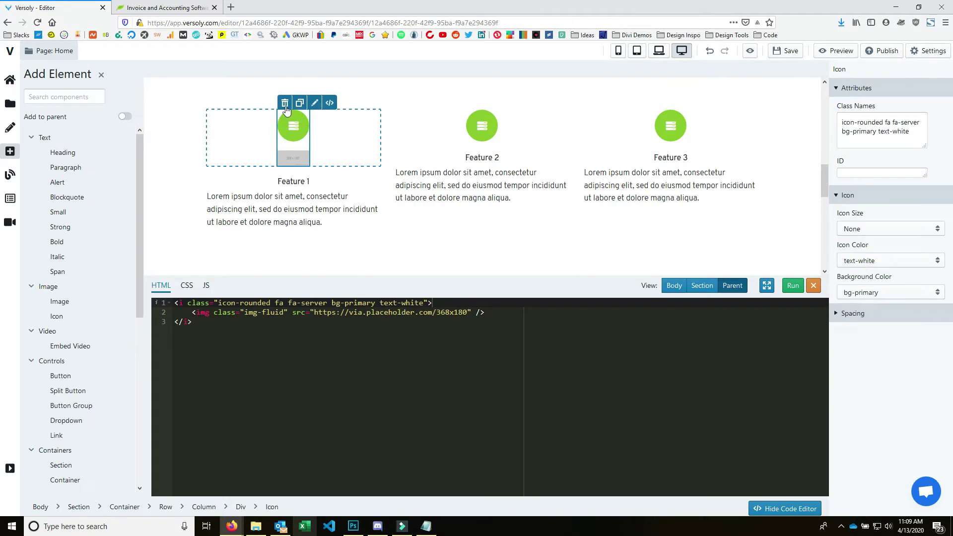
pyautogui.click(299, 380)
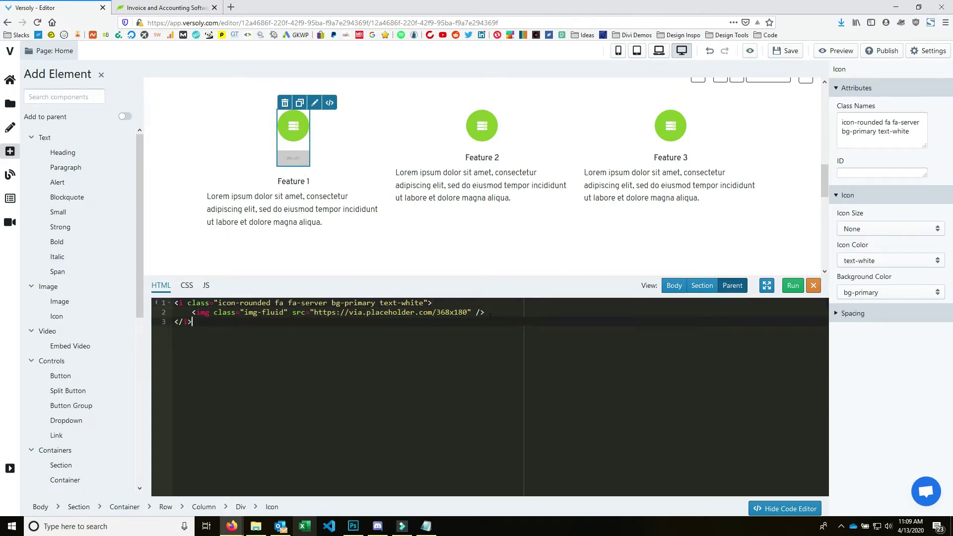
pyautogui.click(385, 312)
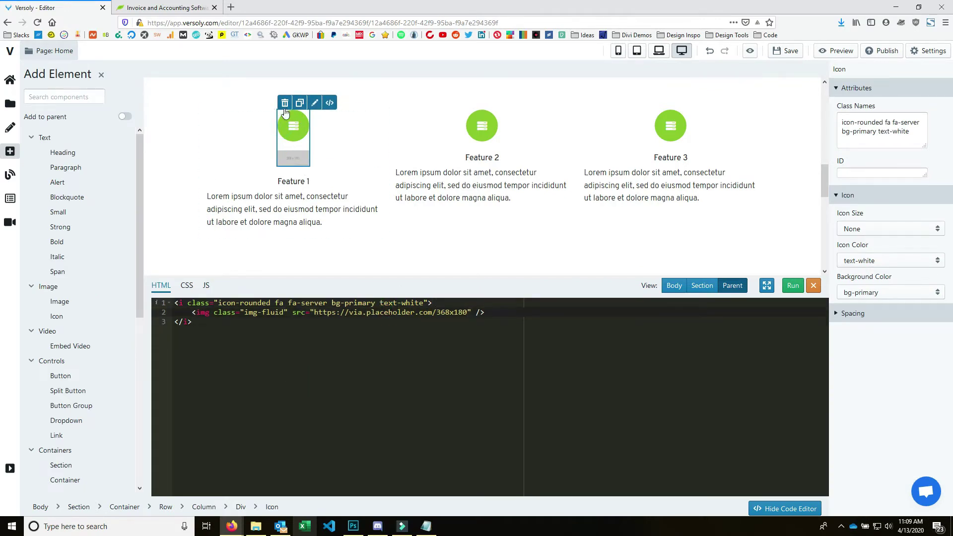
# Switch the Feature 1 placeholder image to the blue bank illustration from the Freshbooks (Demo) folder, matching the FreshBooks homepage.
pyautogui.click(299, 165)
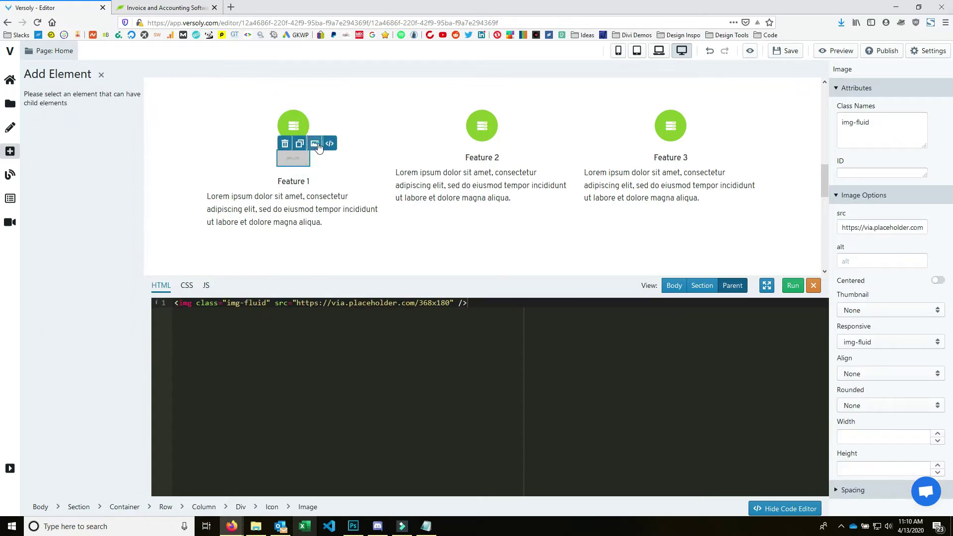
pyautogui.click(315, 144)
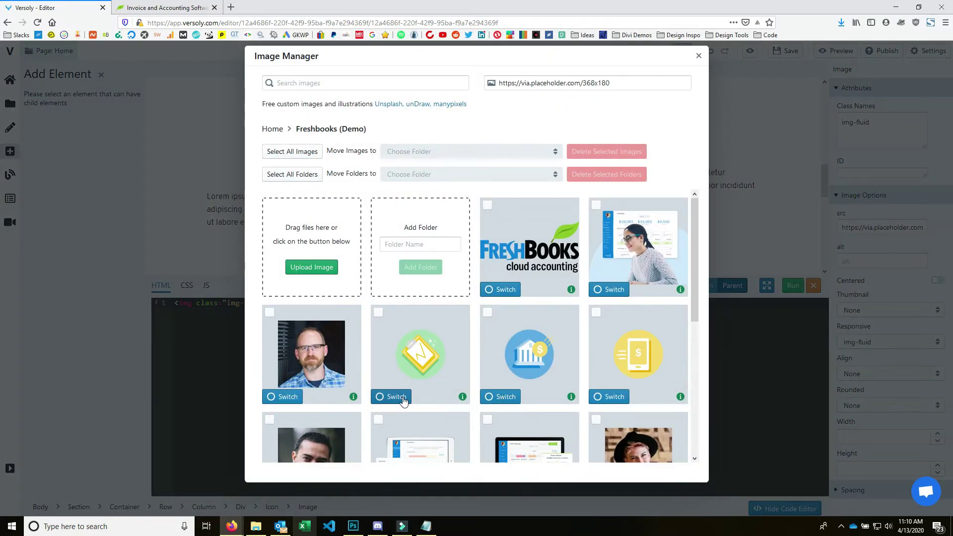
pyautogui.click(158, 6)
pyautogui.click(26, 7)
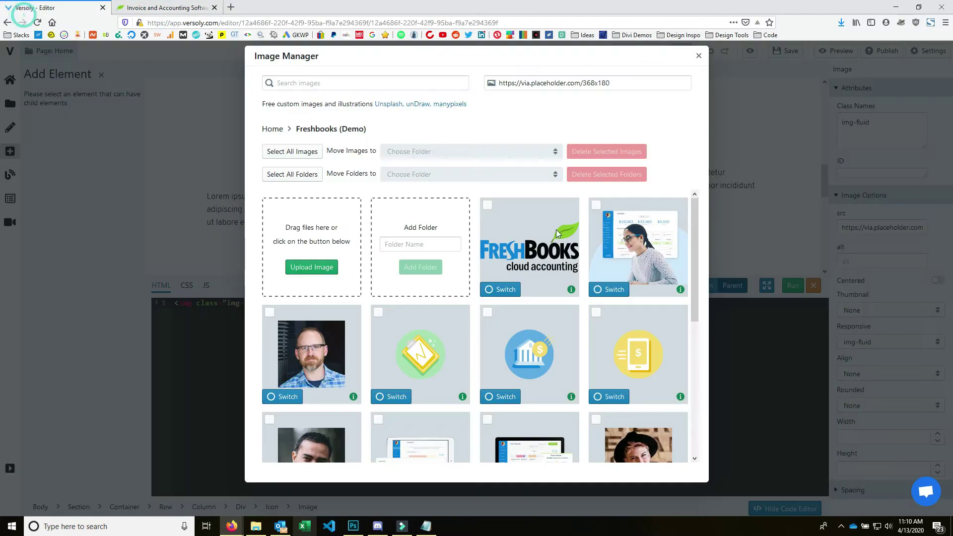
pyautogui.click(506, 397)
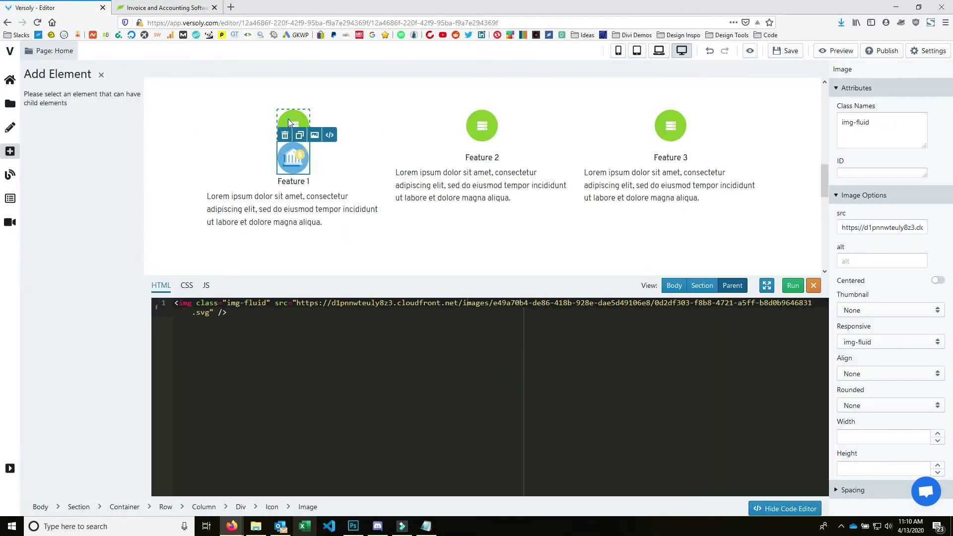
# Remove the icon tags wrapping the Feature 1 image in the HTML, copy the remaining img tag and run the code.
pyautogui.click(290, 122)
pyautogui.click(217, 337)
pyautogui.press('BackSpace')
pyautogui.press('BackSpace')
pyautogui.press('BackSpace')
pyautogui.press('BackSpace')
pyautogui.press('BackSpace')
pyautogui.click(441, 298)
pyautogui.hotkey('shift', 'Home')
pyautogui.press('BackSpace')
pyautogui.press('Delete')
pyautogui.press('Delete')
pyautogui.press('Delete')
pyautogui.press('Delete')
pyautogui.press('Delete')
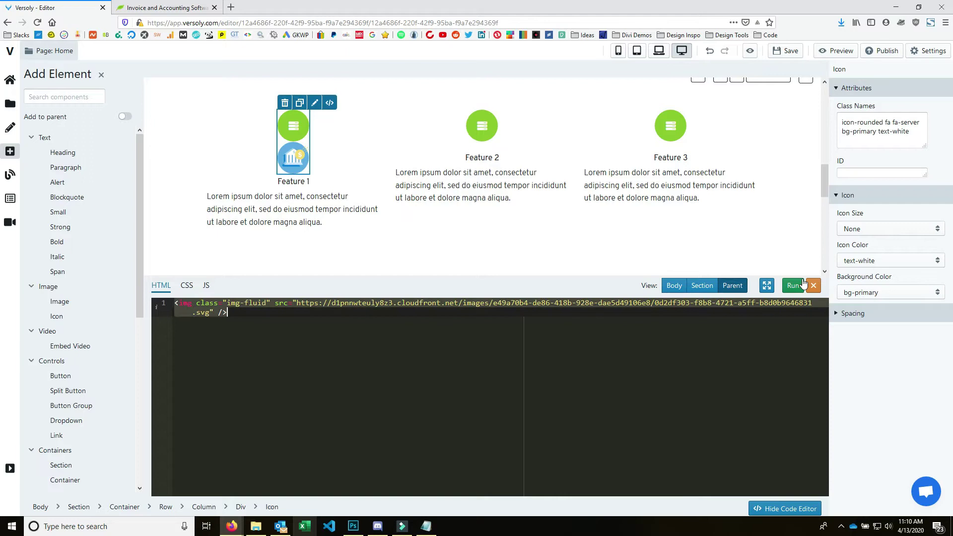
pyautogui.click(793, 285)
# Replace the Feature 2 icon's HTML with the copied bank image tag and run the code.
pyautogui.click(485, 134)
pyautogui.click(281, 337)
pyautogui.hotkey('ctrl', 'a')
pyautogui.write('<img class="img-fluid" src="https://d1pnnwteuly8z3.cloudfront.net/images/e49a70b4-de86-418b-928e-dae5d49106e8/0d2df303-f8b8-4721-a5ff-b8d0b9646831.svg" />')
pyautogui.click(793, 286)
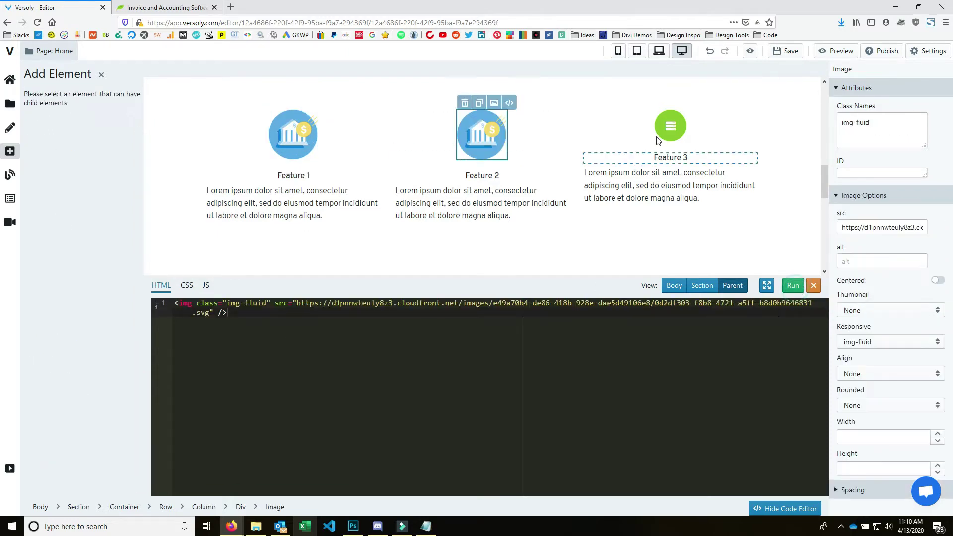
# Replace the Feature 3 icon's HTML with the copied bank image tag and run the code.
pyautogui.click(670, 126)
pyautogui.click(561, 331)
pyautogui.hotkey('ctrl', 'v')
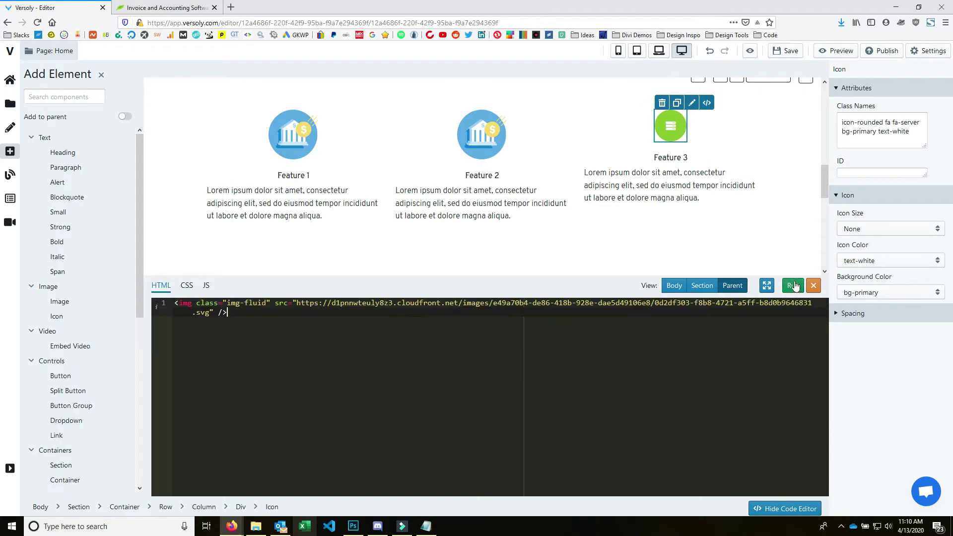
pyautogui.click(793, 285)
# Change the Feature 1 heading to "Save Time With Automation", taking the text from the FreshBooks homepage.
pyautogui.click(164, 8)
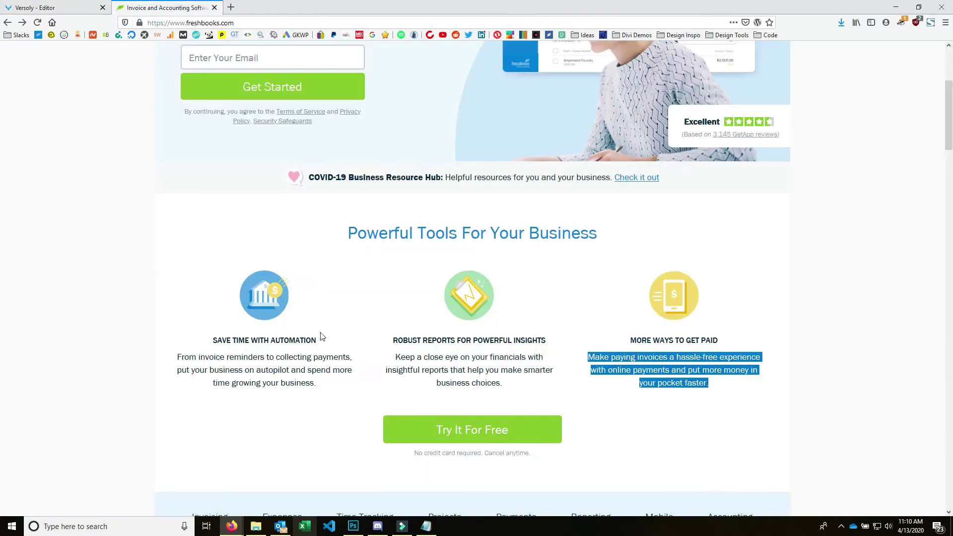
pyautogui.moveTo(221, 340); pyautogui.dragTo(323, 341)
pyautogui.moveTo(213, 341); pyautogui.dragTo(318, 340)
pyautogui.click(319, 357)
pyautogui.click(215, 337)
pyautogui.click(59, 9)
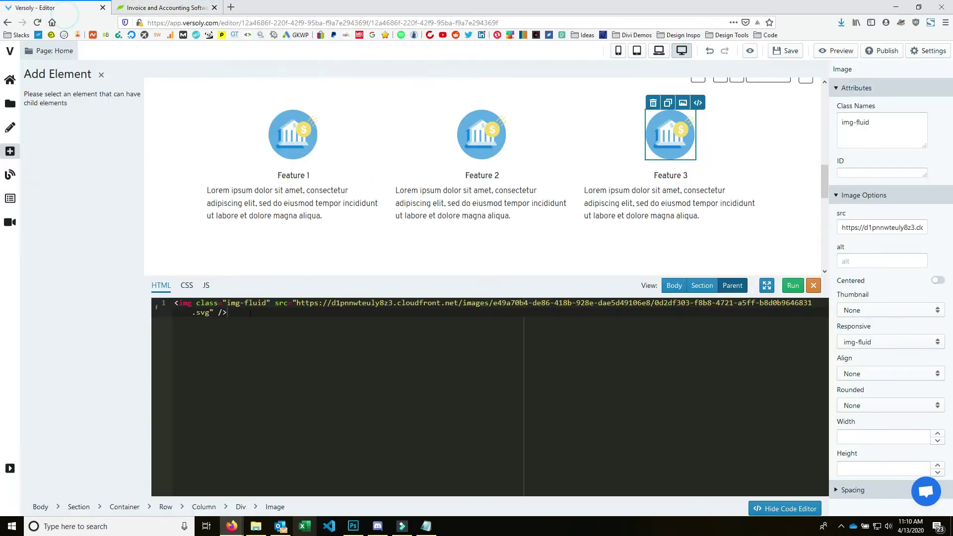
pyautogui.click(294, 178)
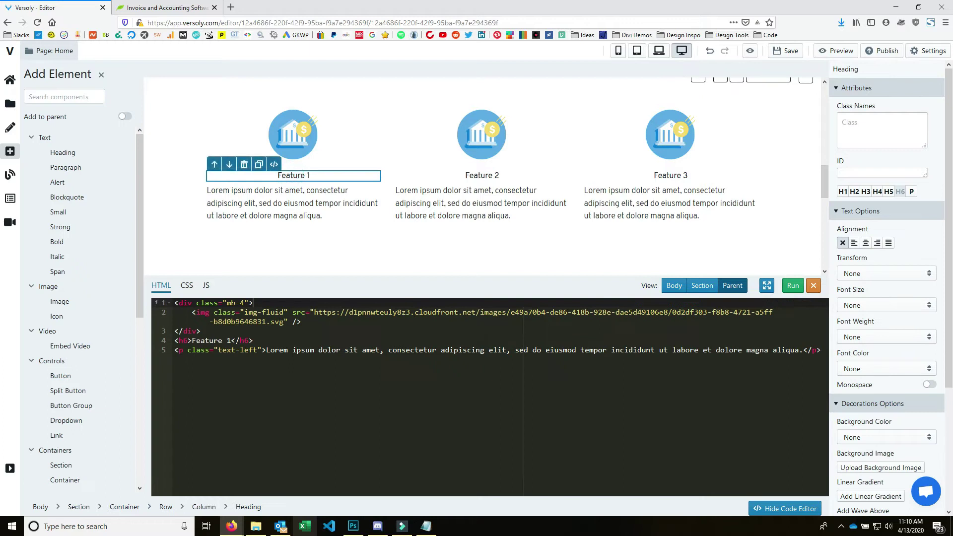
pyautogui.tripleClick(294, 176)
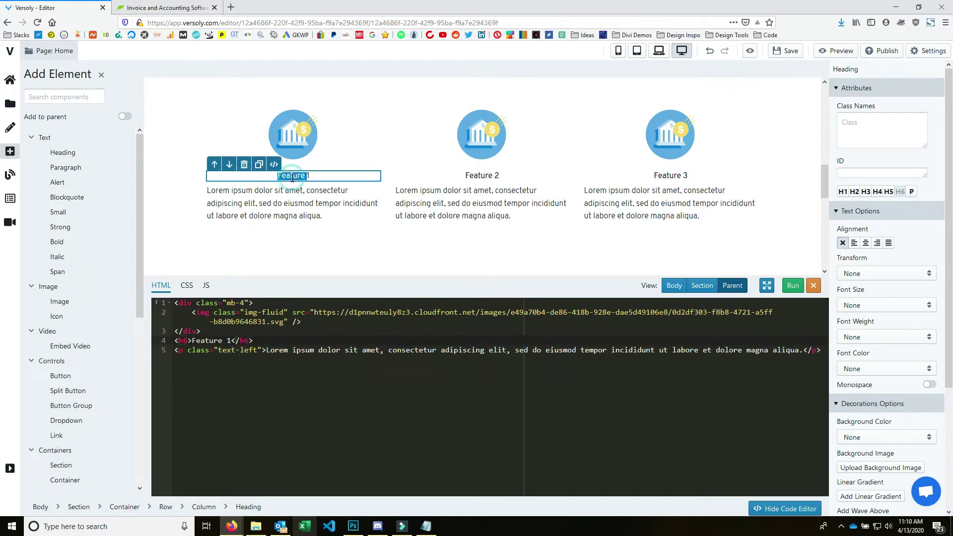
pyautogui.write('Save Time With Automation')
# Replace the first column's placeholder paragraph with the FreshBooks homepage text starting "From invoice reminders to collecting payments".
pyautogui.click(149, 8)
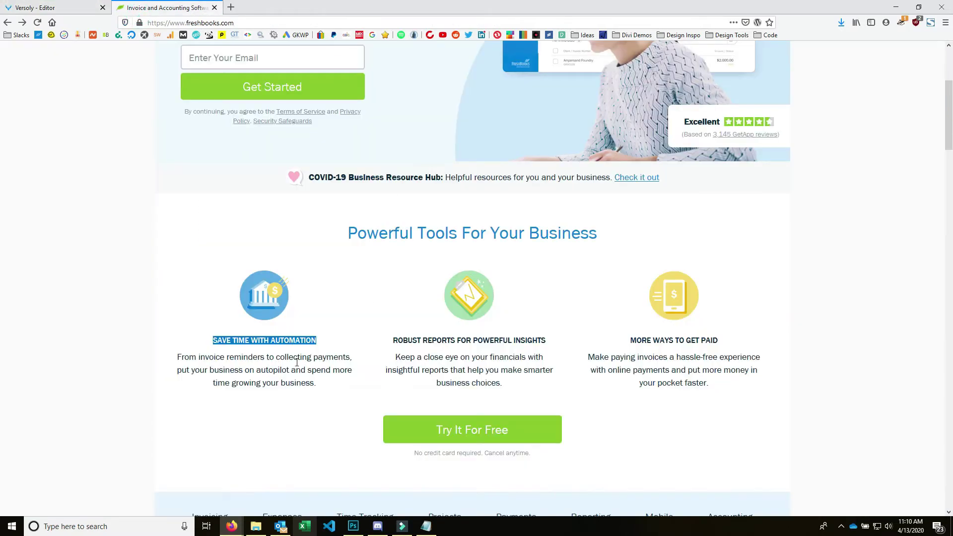
pyautogui.tripleClick(286, 380)
pyautogui.hotkey('ctrl', 'c')
pyautogui.click(91, 4)
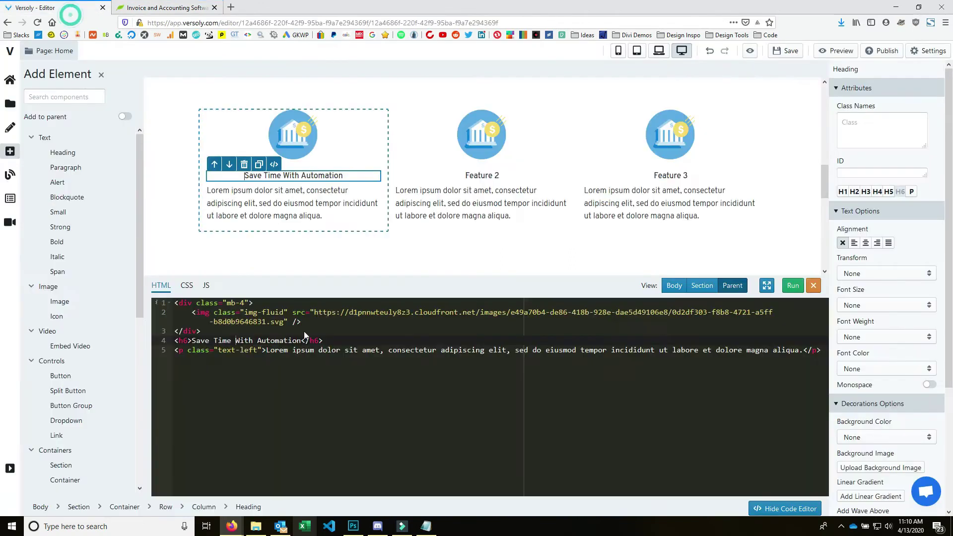
pyautogui.doubleClick(285, 202)
pyautogui.tripleClick(285, 201)
pyautogui.hotkey('ctrl', 'v')
# Change the Feature 2 heading in the HTML to "Robust Reports For Powerful Insights", copied from the FreshBooks homepage.
pyautogui.click(149, 7)
pyautogui.moveTo(544, 357); pyautogui.dragTo(401, 350)
pyautogui.moveTo(546, 342); pyautogui.dragTo(392, 343)
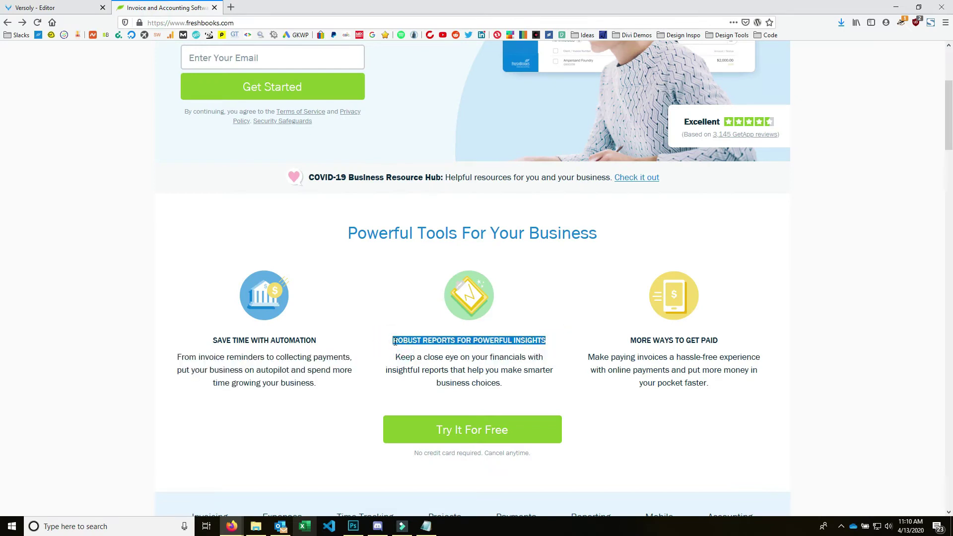
pyautogui.click(59, 7)
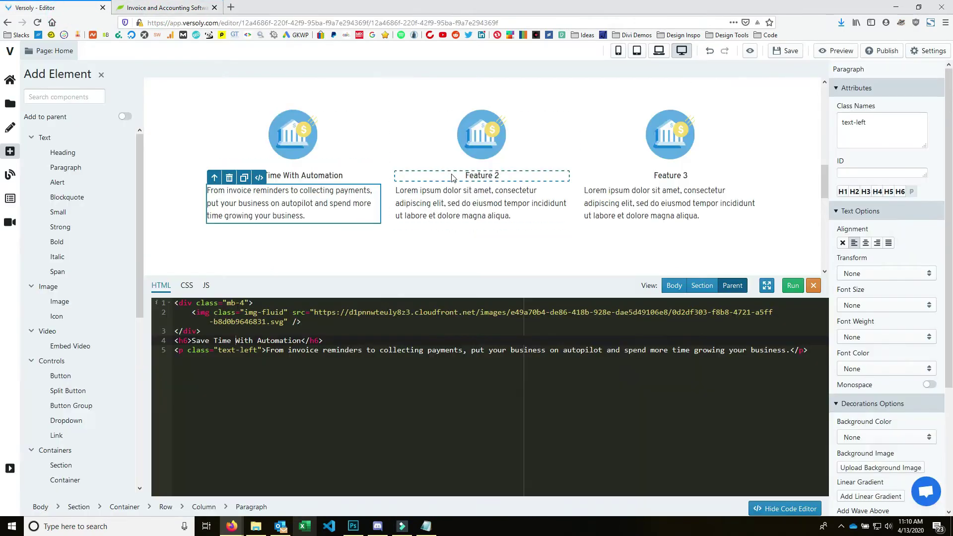
pyautogui.click(476, 176)
pyautogui.moveTo(231, 340); pyautogui.dragTo(191, 340)
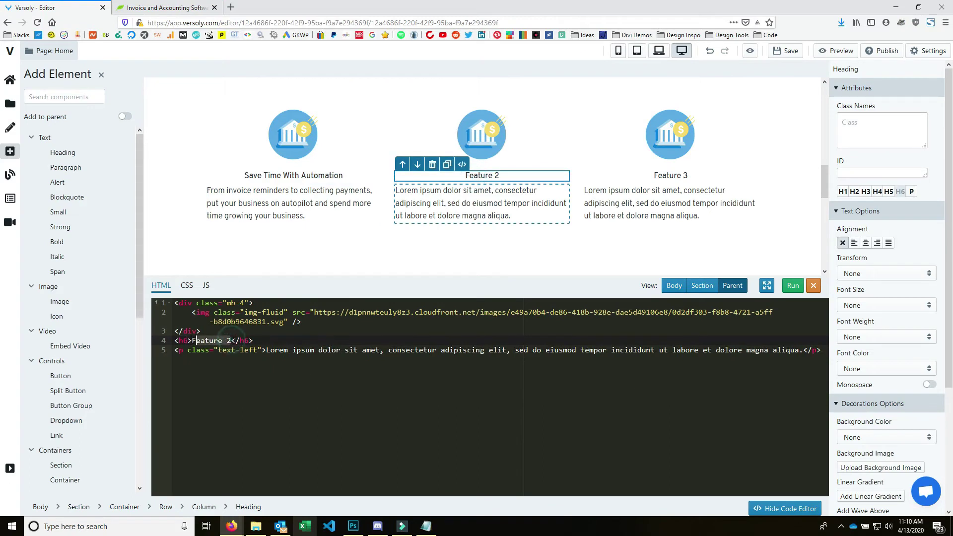
pyautogui.write('Robust Reports for Powerful Insights')
# Replace the second column's paragraph in the HTML with FreshBooks' "Keep a close eye on your financials" text and run the code.
pyautogui.click(149, 8)
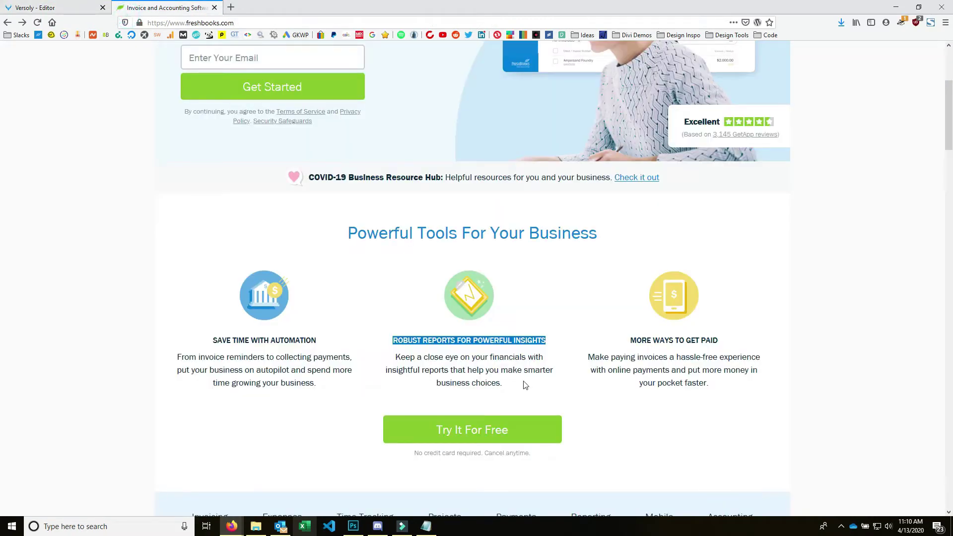
pyautogui.moveTo(507, 384); pyautogui.dragTo(396, 355)
pyautogui.hotkey('ctrl', 'c')
pyautogui.click(30, 6)
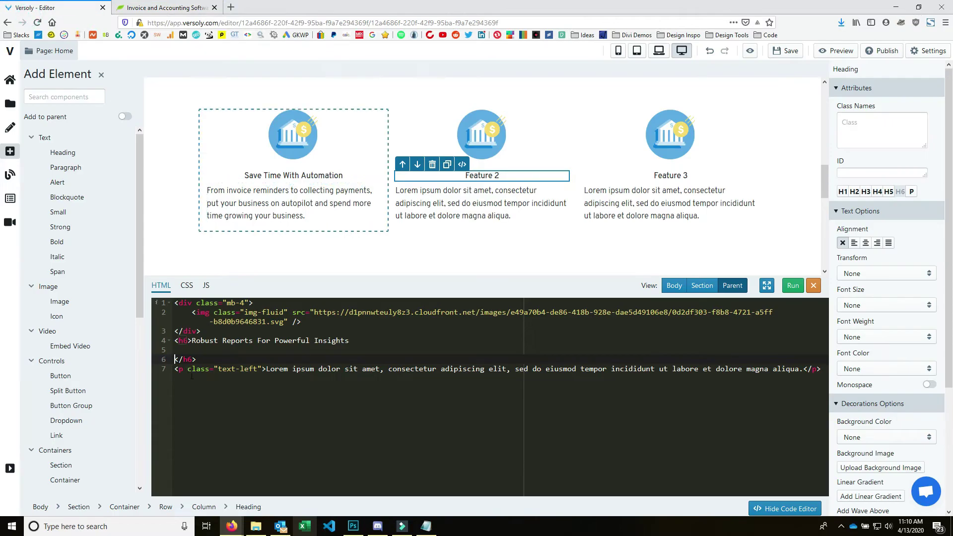
pyautogui.moveTo(267, 368); pyautogui.dragTo(803, 369)
pyautogui.hotkey('ctrl', 'v')
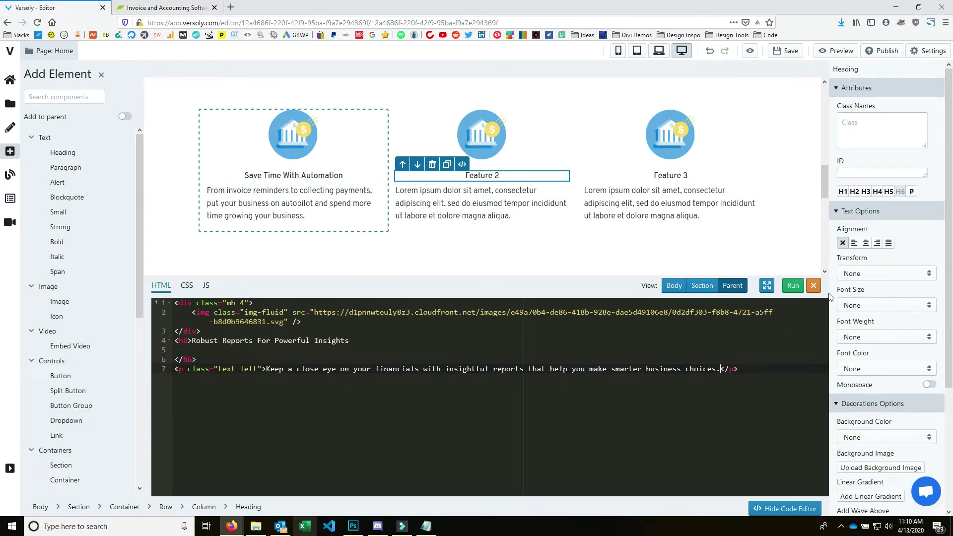
pyautogui.click(793, 285)
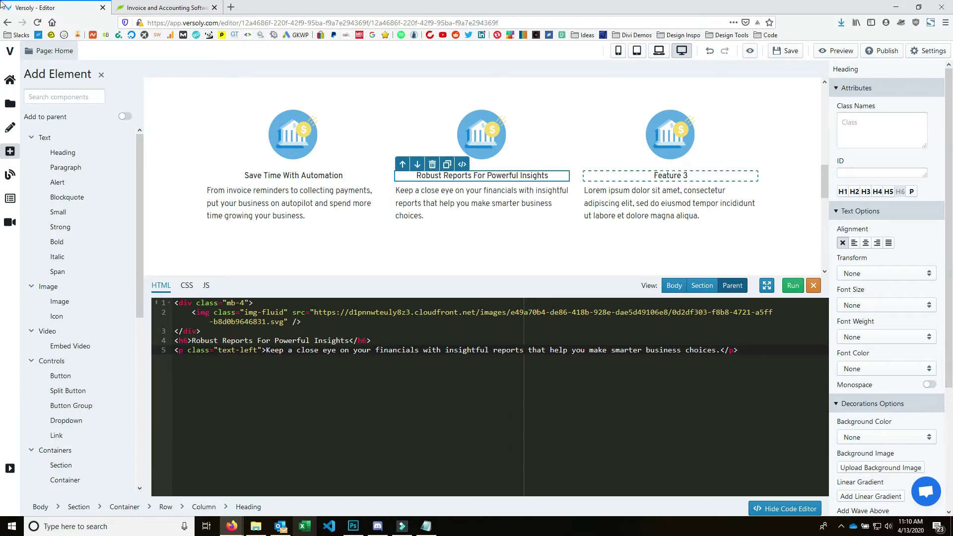
# Switch the second column's image to the green report illustration from the Freshbooks (Demo) image folder.
pyautogui.click(470, 134)
pyautogui.click(144, 9)
pyautogui.click(72, 13)
pyautogui.click(494, 103)
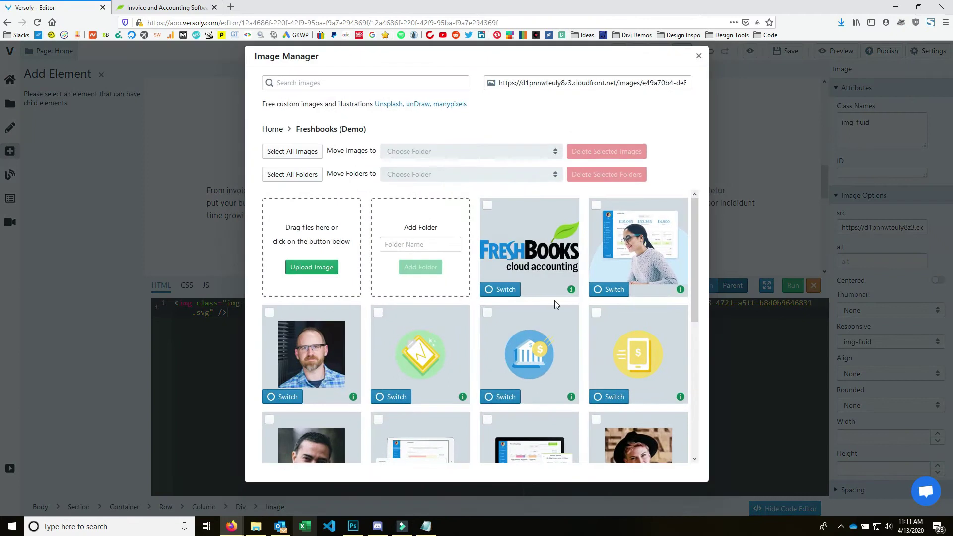
pyautogui.click(397, 396)
# Switch the third column's image to the yellow phone payment illustration from the Freshbooks (Demo) image folder.
pyautogui.click(668, 133)
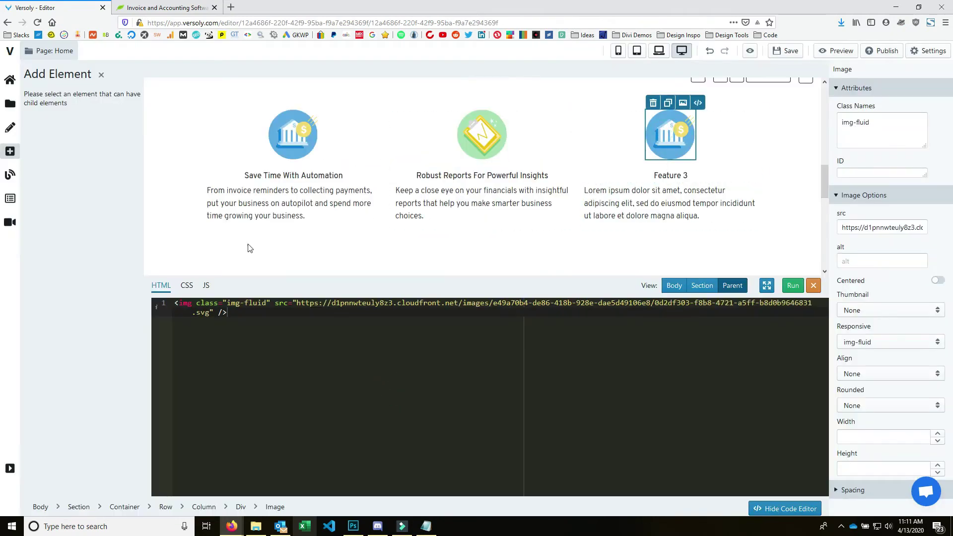
pyautogui.click(683, 103)
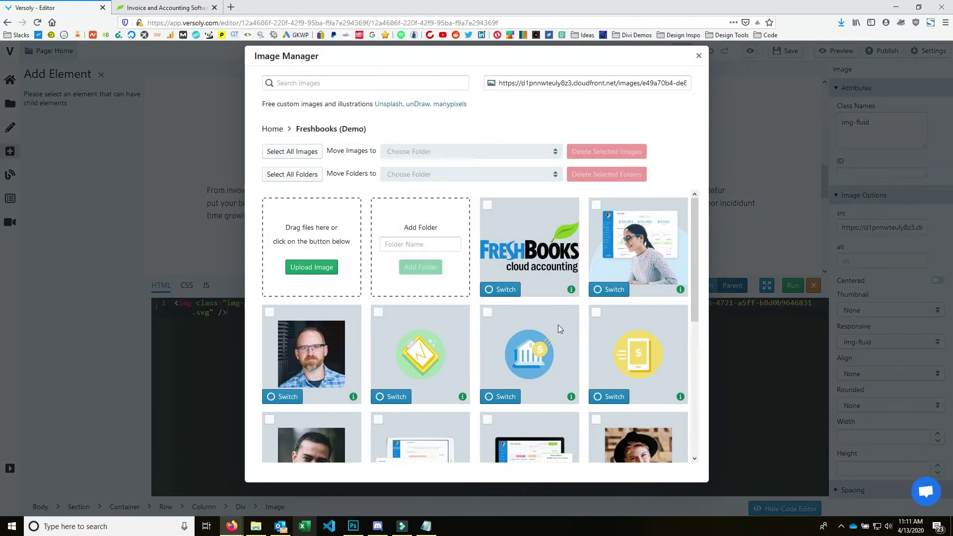
pyautogui.click(620, 400)
# Change the Feature 3 heading to "More Ways To Get Paid", taking the text from the FreshBooks homepage.
pyautogui.click(164, 7)
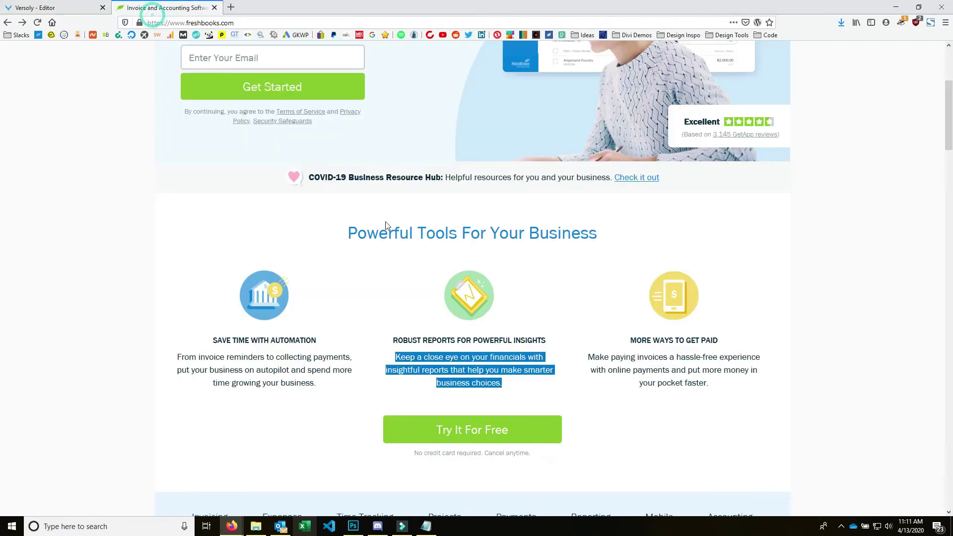
pyautogui.moveTo(721, 357); pyautogui.dragTo(701, 334)
pyautogui.moveTo(627, 358); pyautogui.dragTo(646, 383)
pyautogui.click(632, 337)
pyautogui.moveTo(632, 337); pyautogui.dragTo(720, 348)
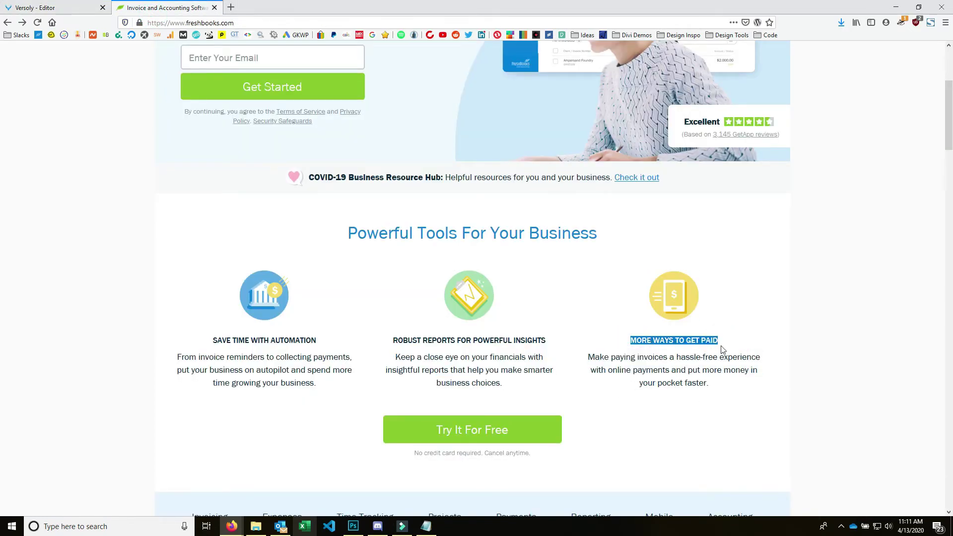
pyautogui.tripleClick(717, 342)
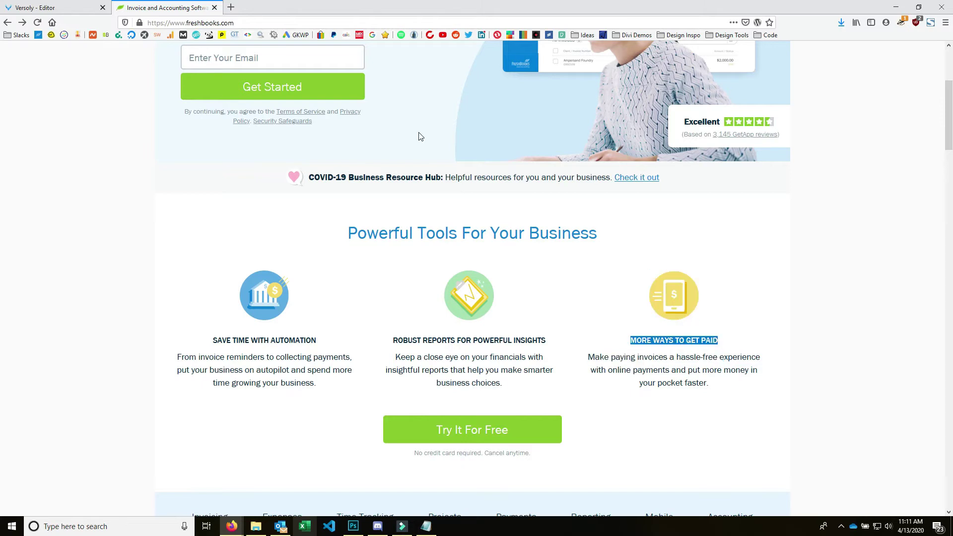
pyautogui.click(50, 7)
pyautogui.doubleClick(666, 175)
pyautogui.write('More Ways To Get Paid')
# Replace the third column's placeholder paragraph with the FreshBooks text starting "Make paying invoices a hassle-free experience".
pyautogui.click(169, 7)
pyautogui.moveTo(710, 383); pyautogui.dragTo(582, 355)
pyautogui.hotkey('ctrl', 'c')
pyautogui.click(49, 7)
pyautogui.click(632, 204)
pyautogui.doubleClick(632, 204)
pyautogui.hotkey('ctrl', 'a')
pyautogui.hotkey('ctrl', 'v')
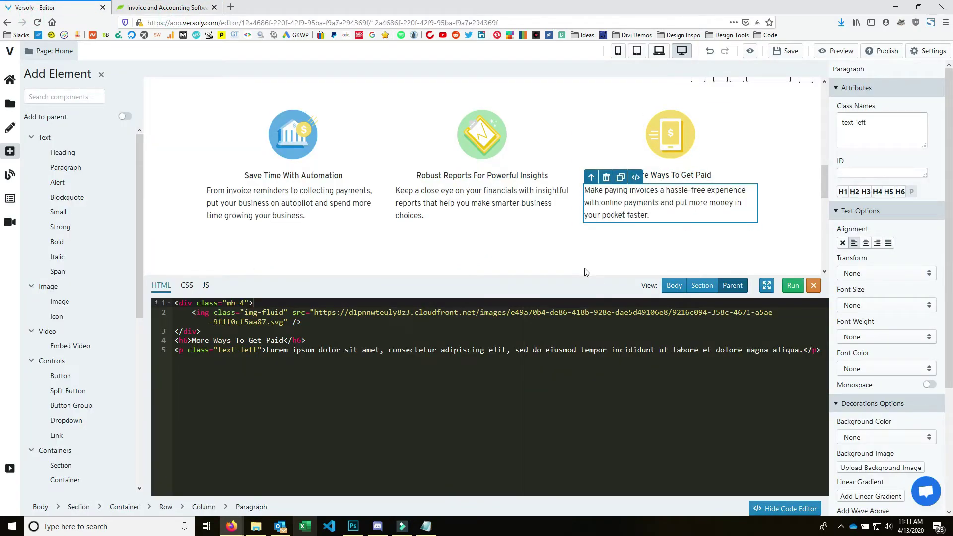
pyautogui.click(683, 174)
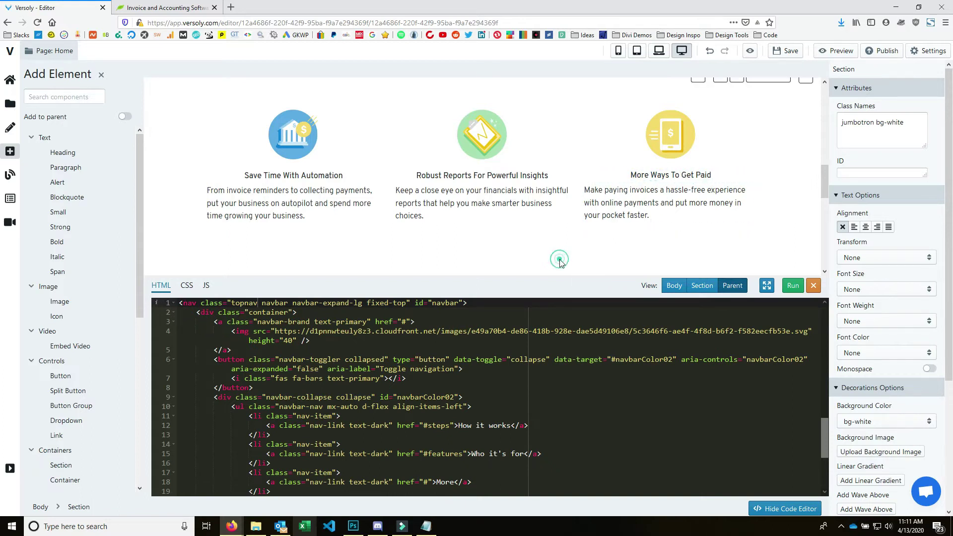
# Add a "row" div containing a "cold-12" div above the columns row in the features section's container HTML.
pyautogui.click(164, 7)
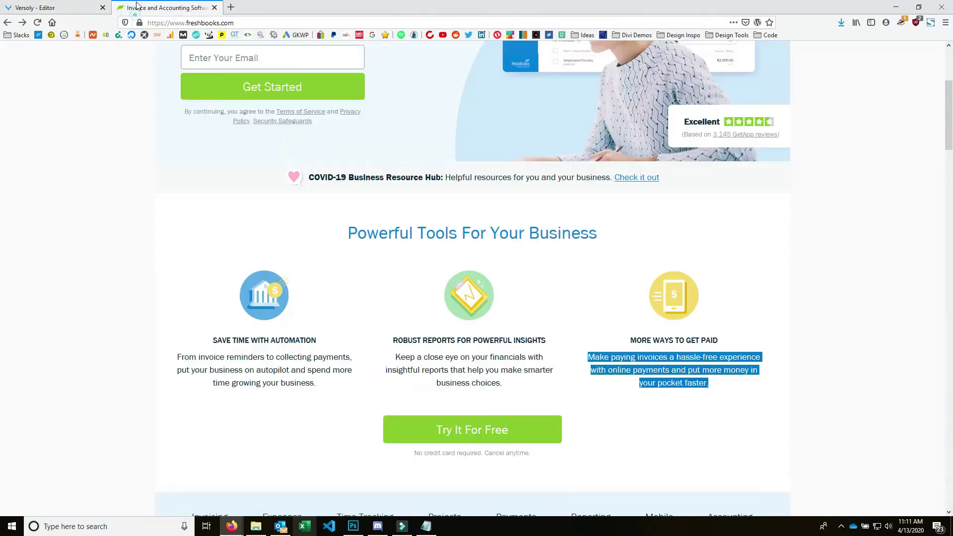
pyautogui.scroll(-2, 538, 289)
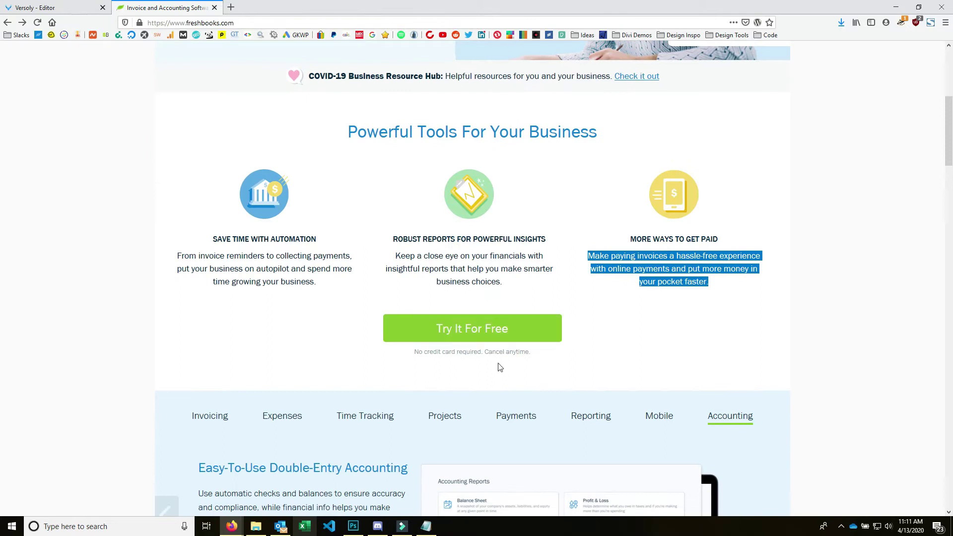
pyautogui.click(54, 7)
pyautogui.scroll(3, 489, 208)
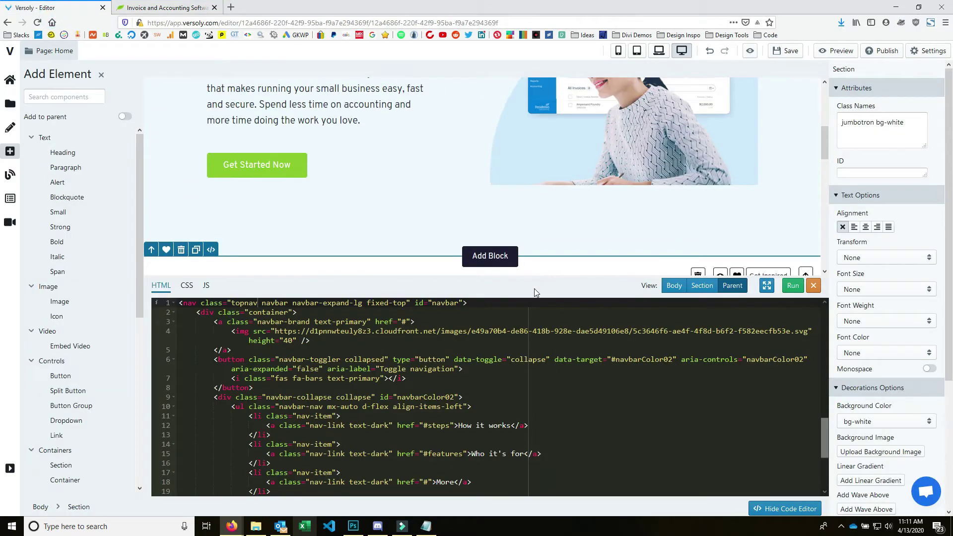
pyautogui.scroll(-5, 504, 99)
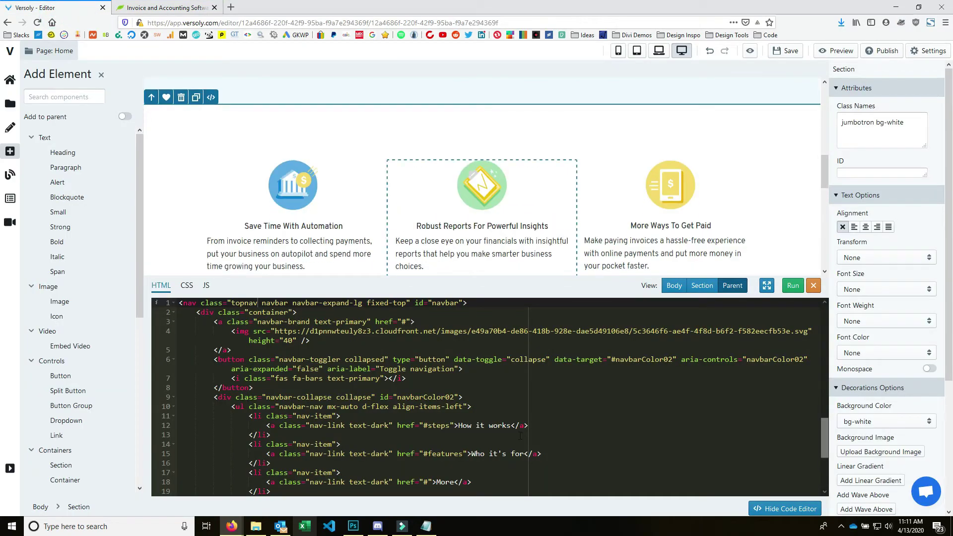
pyautogui.scroll(-10, 521, 436)
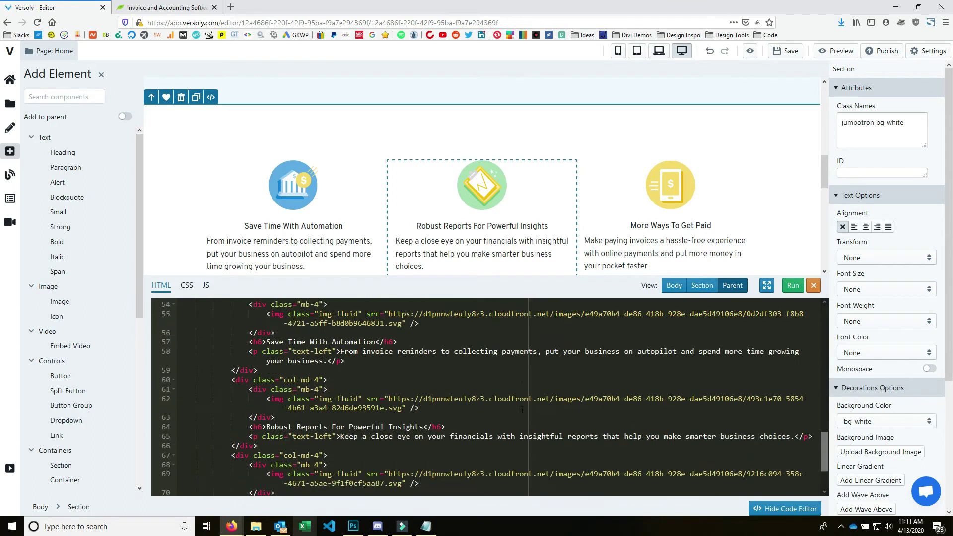
pyautogui.scroll(-2, 521, 410)
pyautogui.scroll(4, 493, 381)
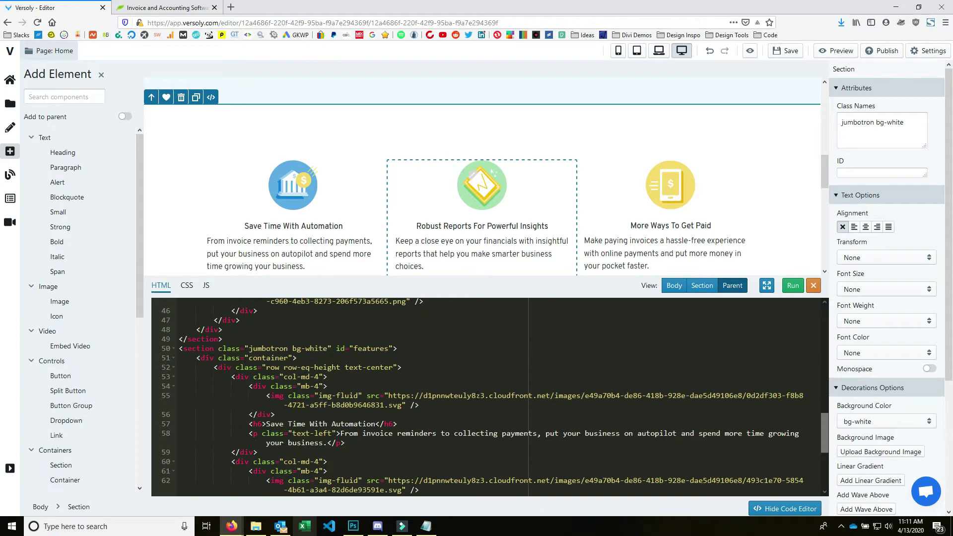
pyautogui.click(409, 344)
pyautogui.click(412, 359)
pyautogui.press('Return')
pyautogui.write('<div class="row">')
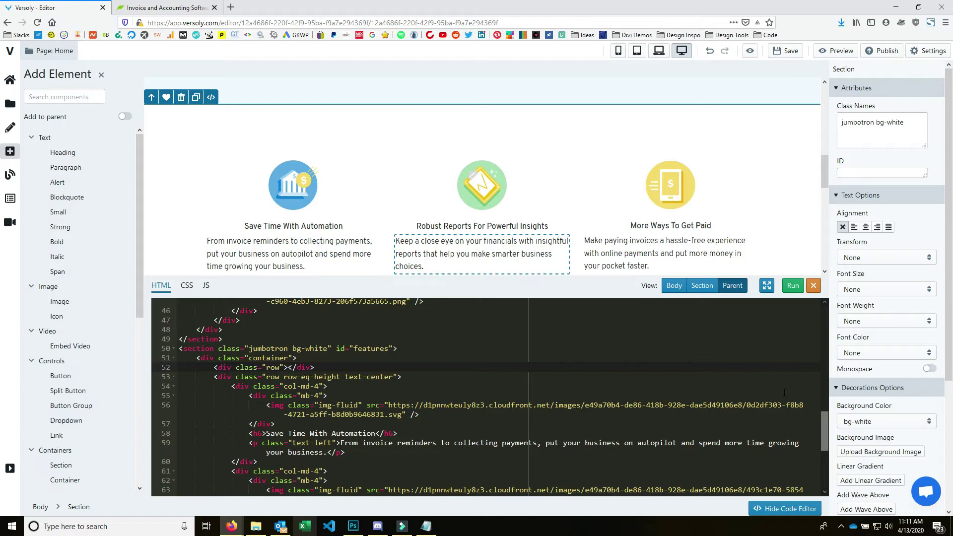
pyautogui.write('<div class="')
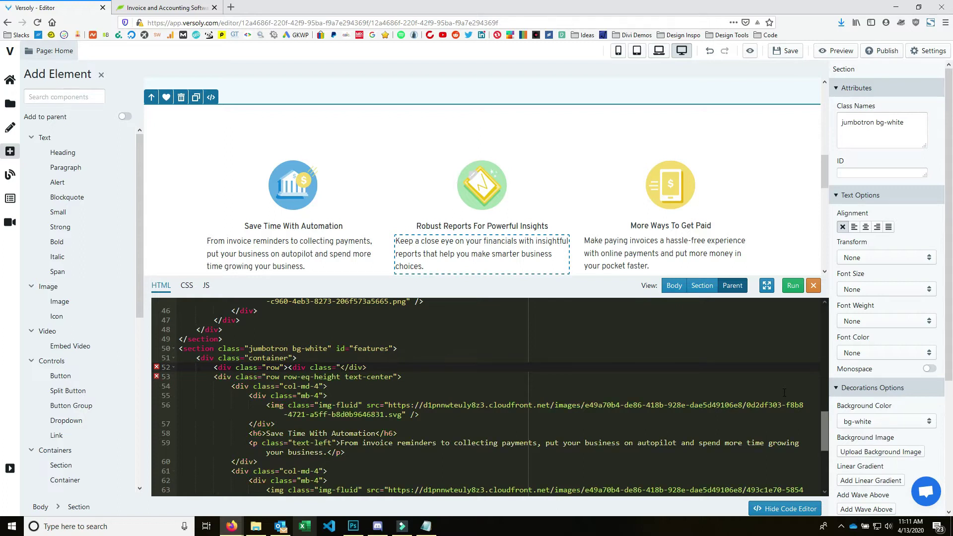
pyautogui.write('cold-12">')
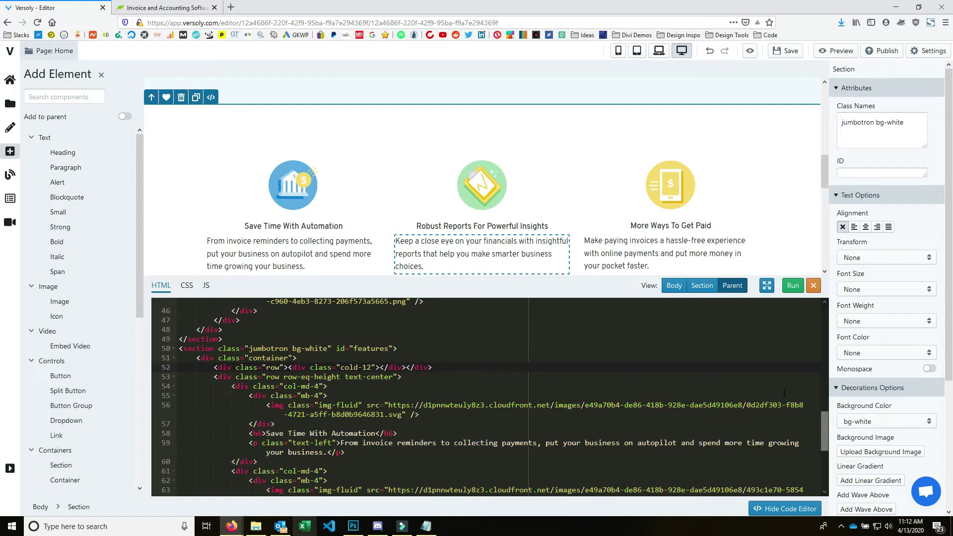
# Nest an empty h2 with class "text-secondary" inside the "cold-12" div and delete the duplicate closing tag.
pyautogui.write('<h2 class="text-secondary"></h2></h2><')
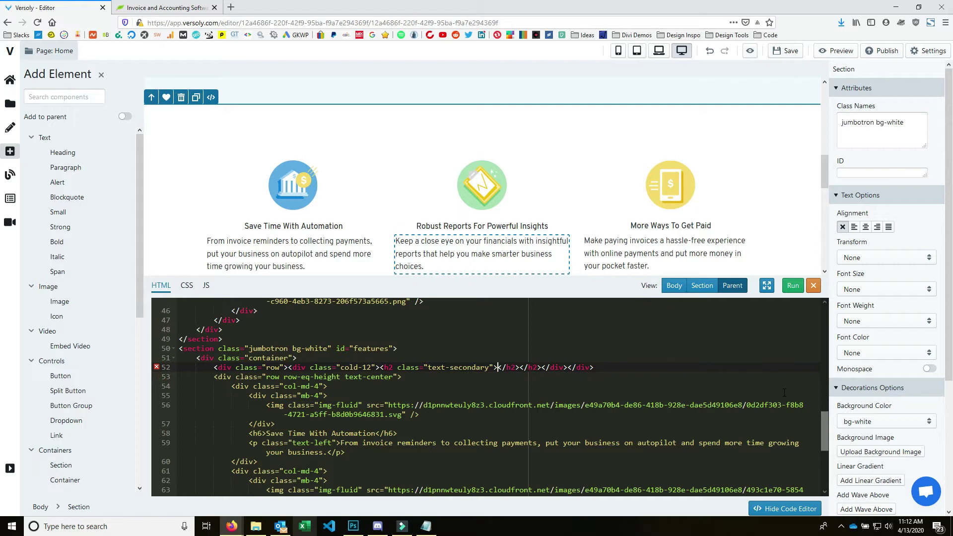
pyautogui.press('Delete')
pyautogui.press('Delete')
pyautogui.press('Delete')
pyautogui.press('Delete')
pyautogui.press('Delete')
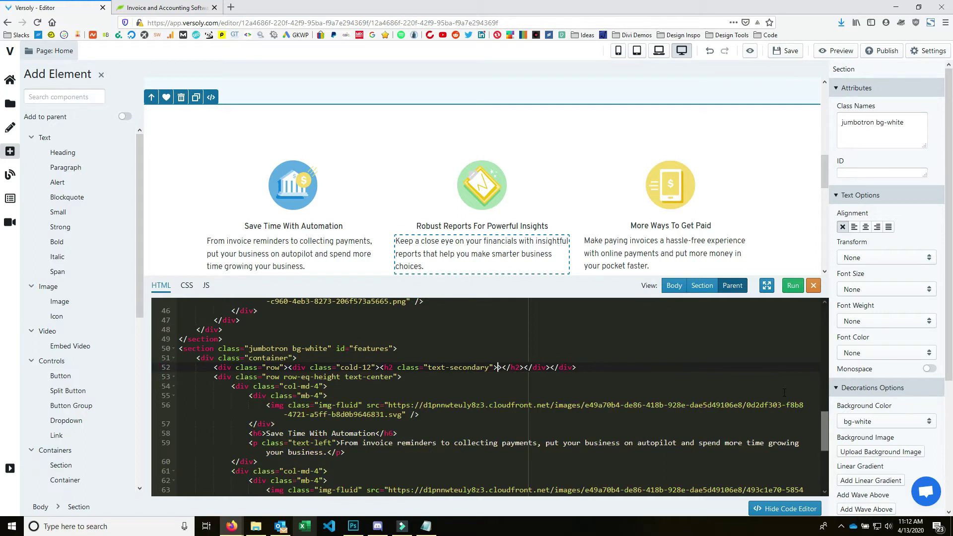
# Fill the new h2 with "Powerful Tools For Your Business", copied from the FreshBooks homepage, and run the code.
pyautogui.click(131, 8)
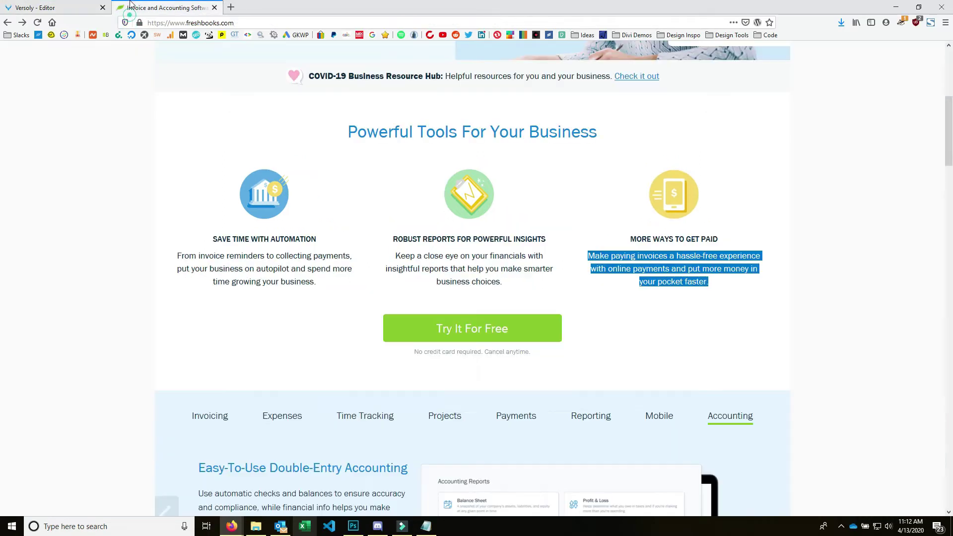
pyautogui.tripleClick(618, 129)
pyautogui.hotkey('ctrl', 'c')
pyautogui.click(78, 7)
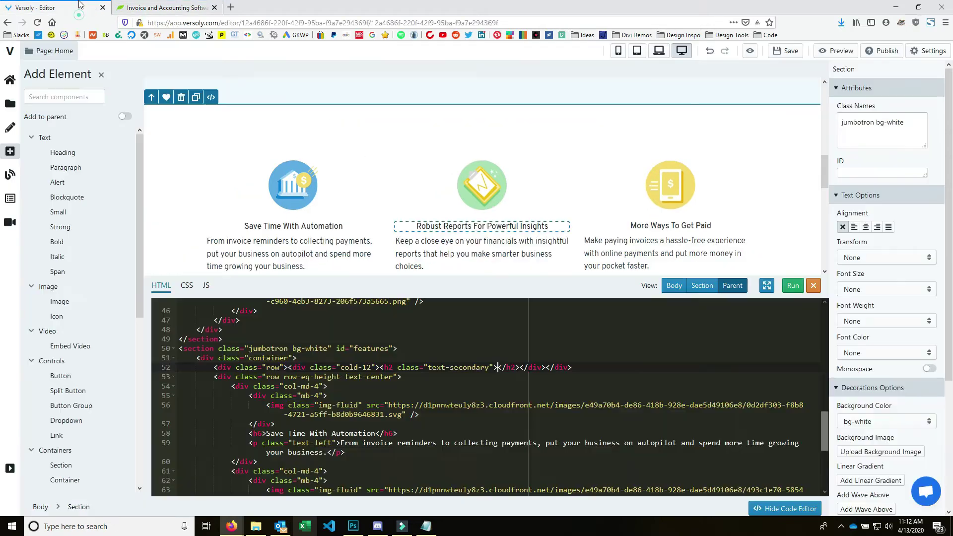
pyautogui.hotkey('ctrl', 'v')
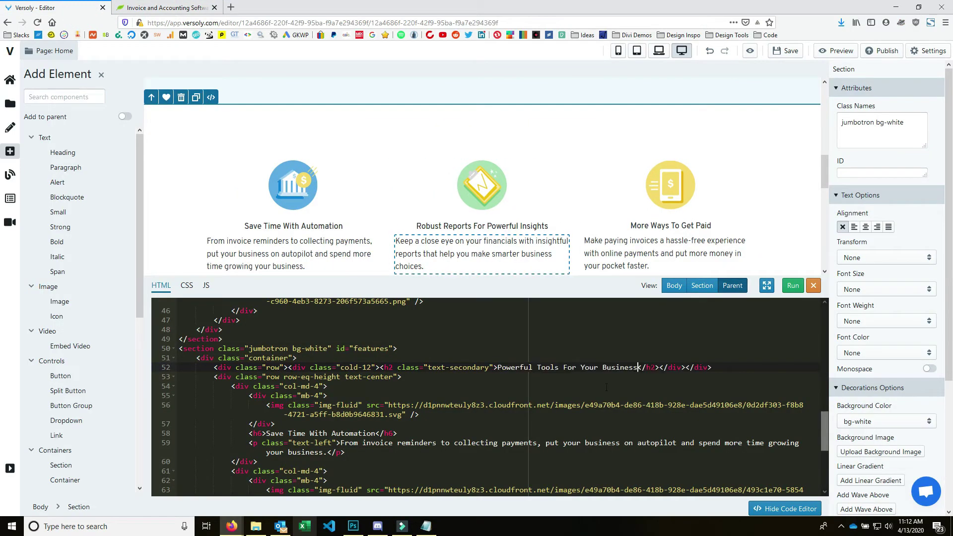
pyautogui.click(792, 286)
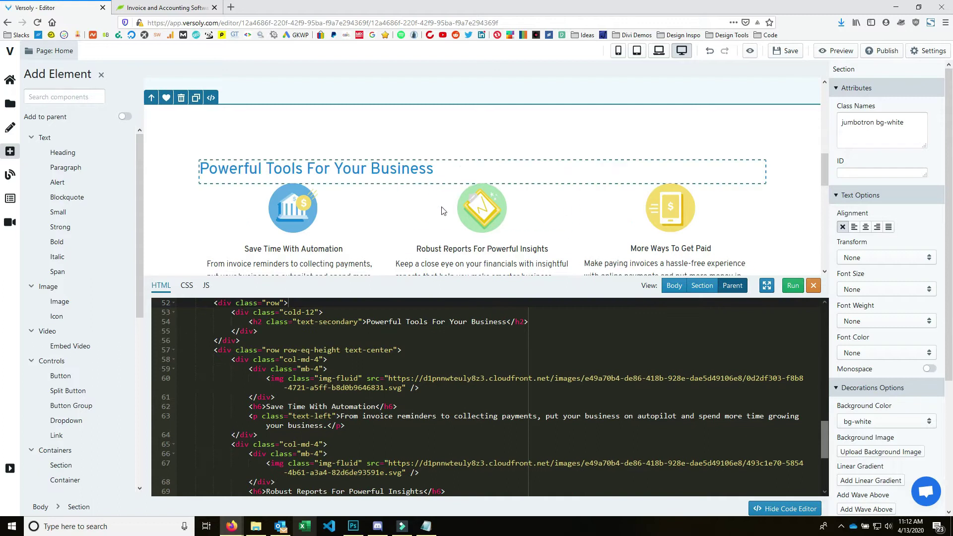
pyautogui.click(517, 379)
# Set the text alignment of the "Powerful Tools For Your Business" heading to center.
pyautogui.click(358, 176)
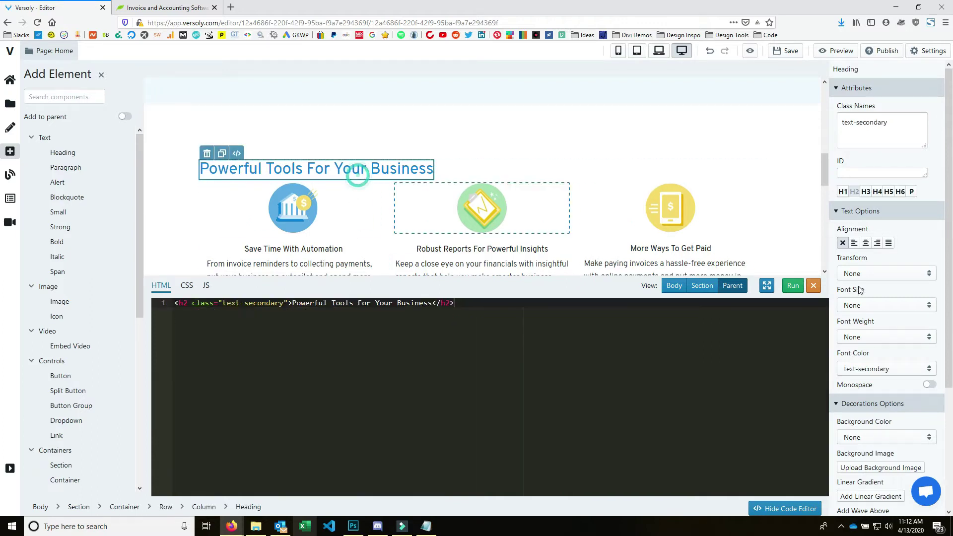
pyautogui.click(865, 242)
pyautogui.click(389, 364)
pyautogui.scroll(-2, 662, 225)
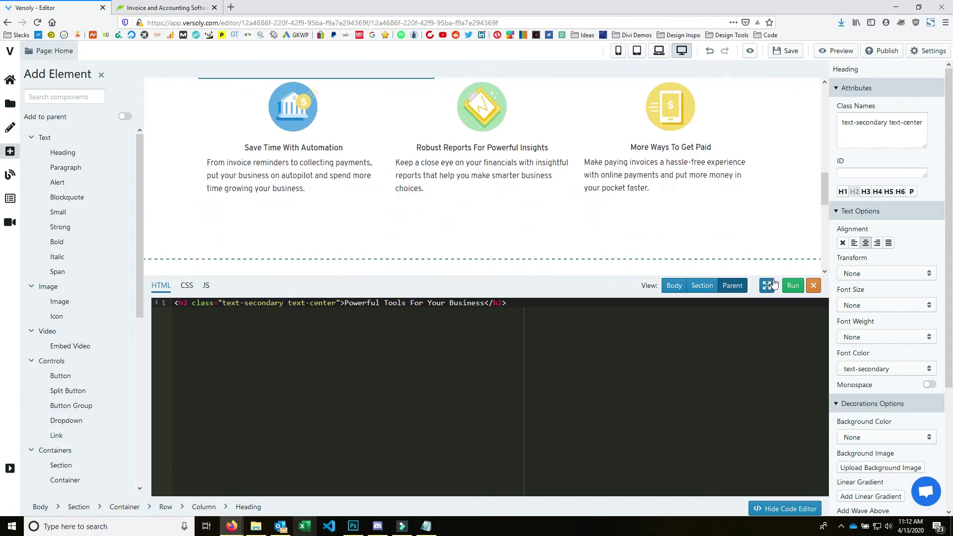
pyautogui.scroll(2, 401, 138)
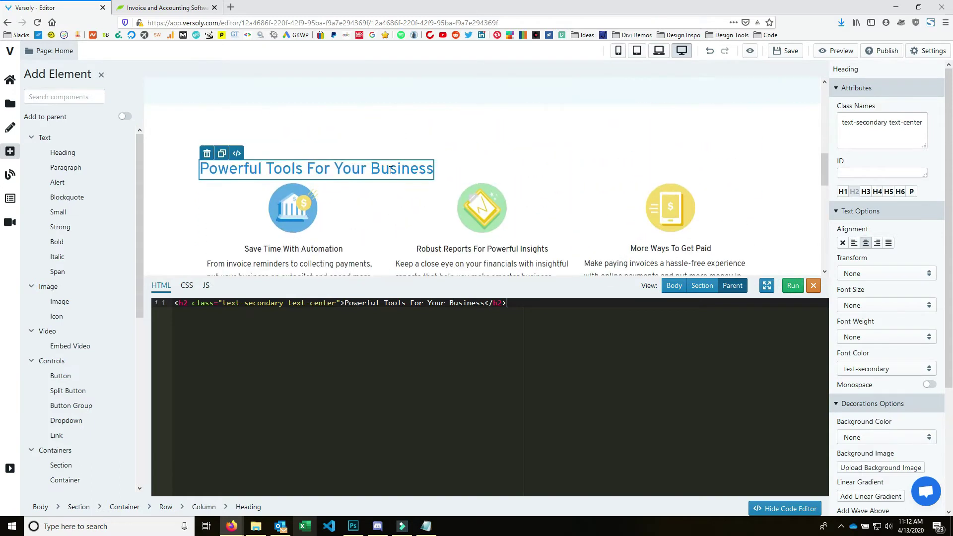
# Center the text alignment of the row containing the "Powerful Tools For Your Business" heading.
pyautogui.click(343, 191)
pyautogui.click(492, 151)
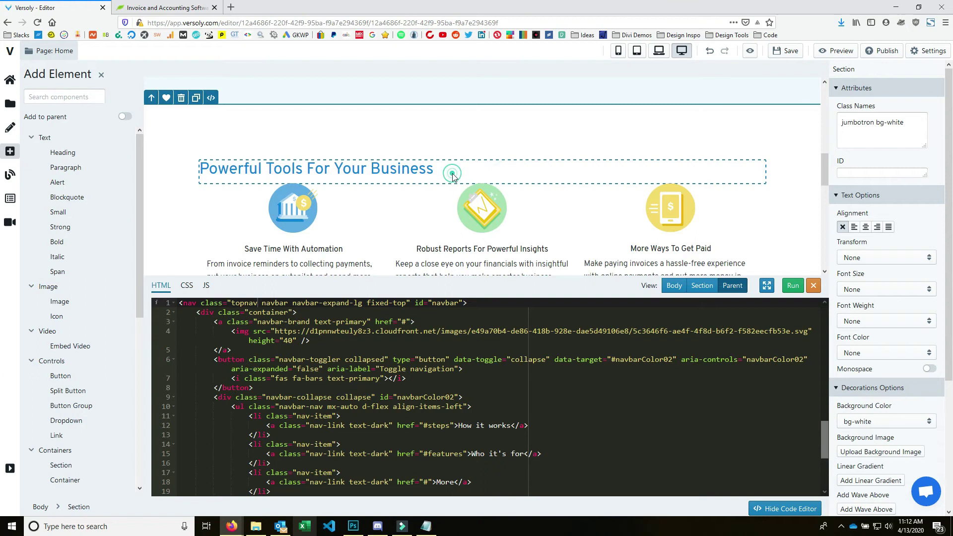
pyautogui.click(447, 172)
pyautogui.click(866, 227)
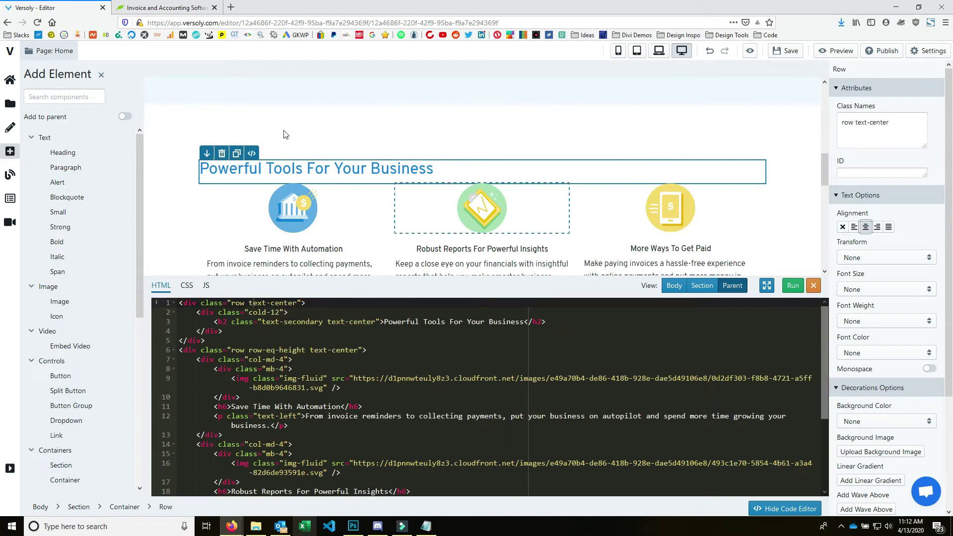
pyautogui.click(325, 175)
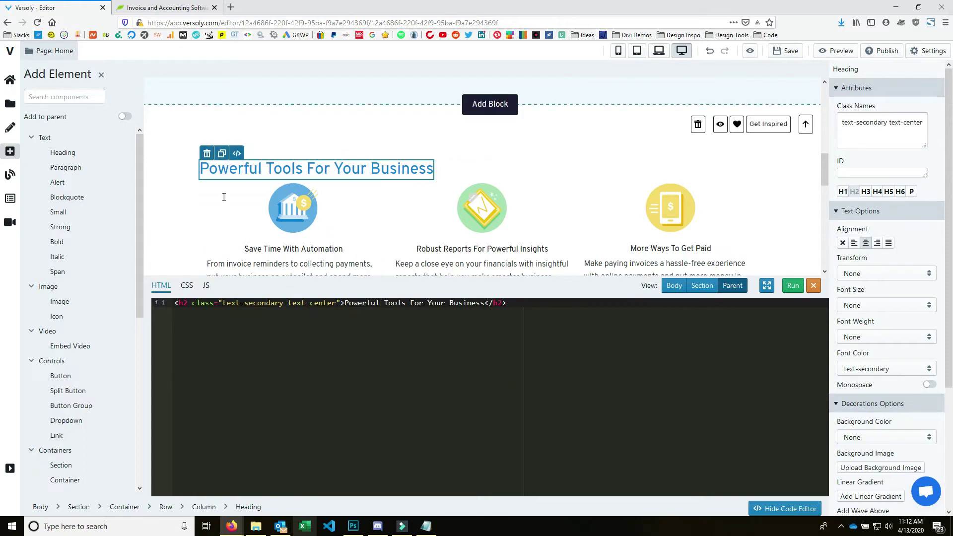
# Correct the heading column's class from "cold-12" to "col-12" in the features section's HTML and run the code.
pyautogui.click(173, 172)
pyautogui.scroll(-3, 548, 371)
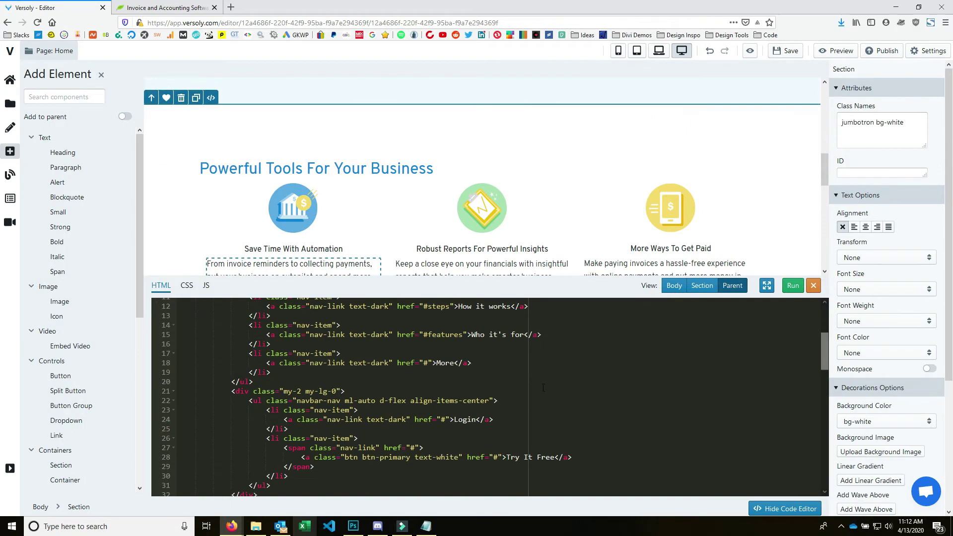
pyautogui.scroll(2, 548, 371)
pyautogui.scroll(-10, 517, 338)
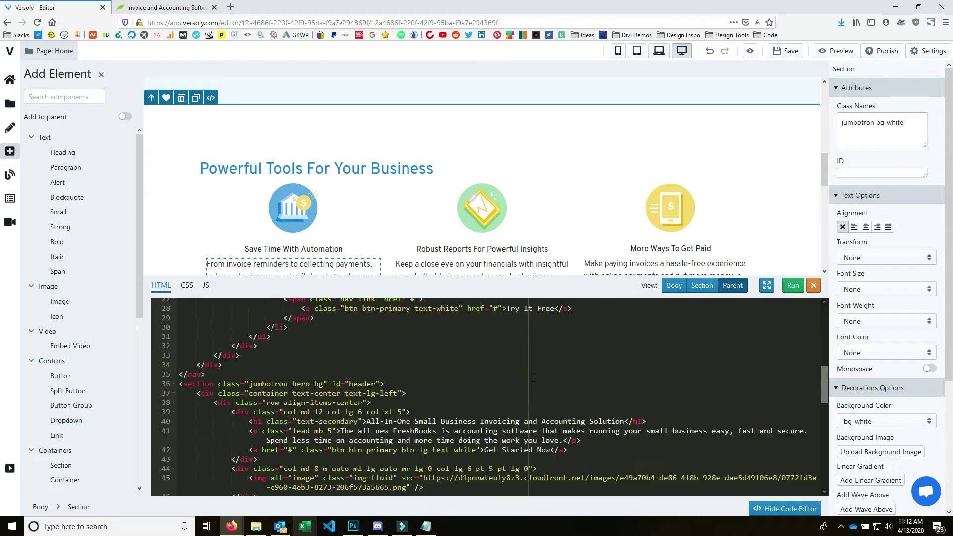
pyautogui.scroll(-2, 535, 394)
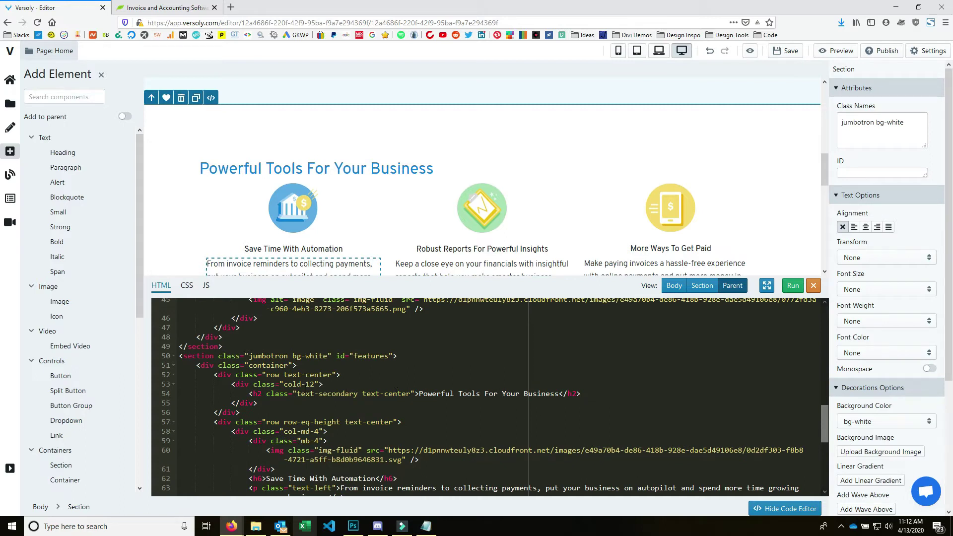
pyautogui.click(303, 384)
pyautogui.press('BackSpace')
pyautogui.click(789, 286)
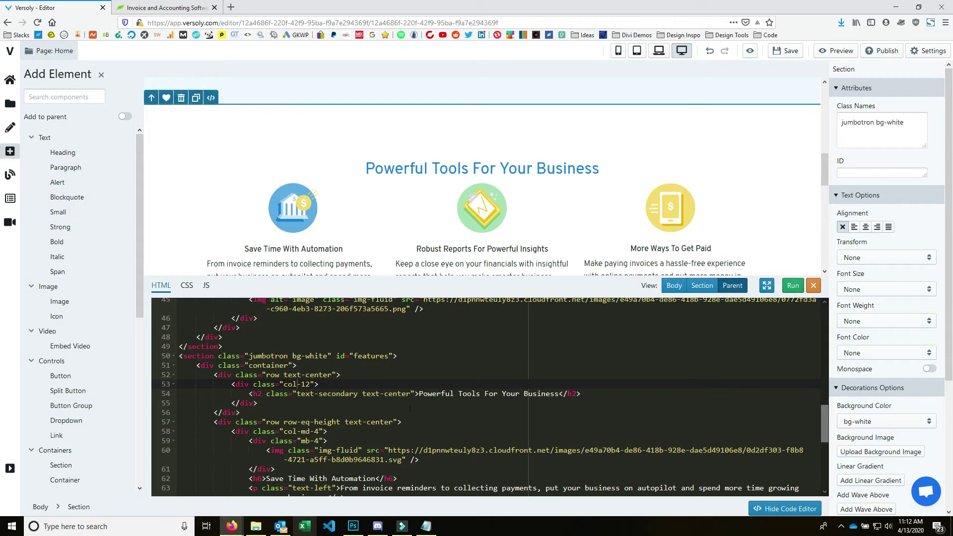
# Add the inline style "padding-bottom:5%" to the heading's col-12 div and run the code.
pyautogui.click(589, 393)
pyautogui.click(313, 384)
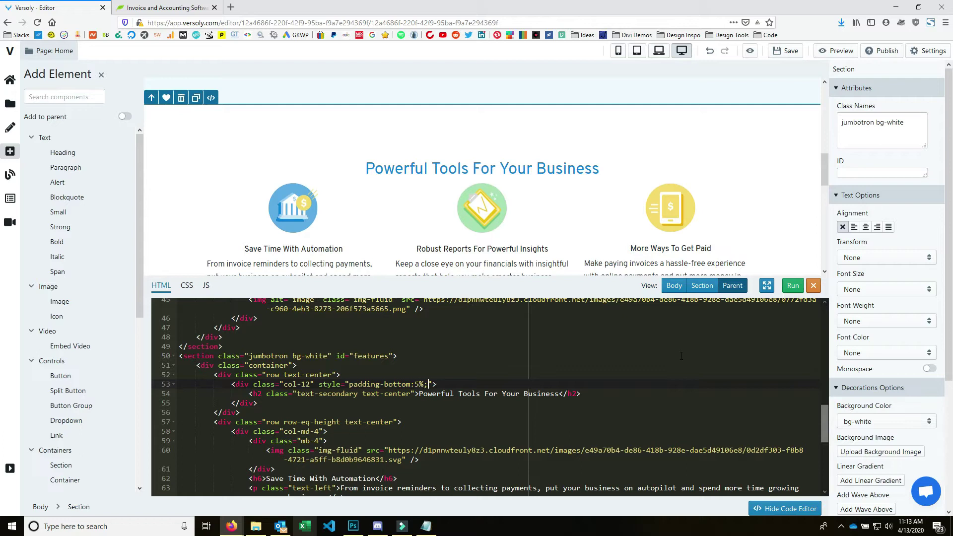
pyautogui.press('BackSpace')
pyautogui.click(793, 285)
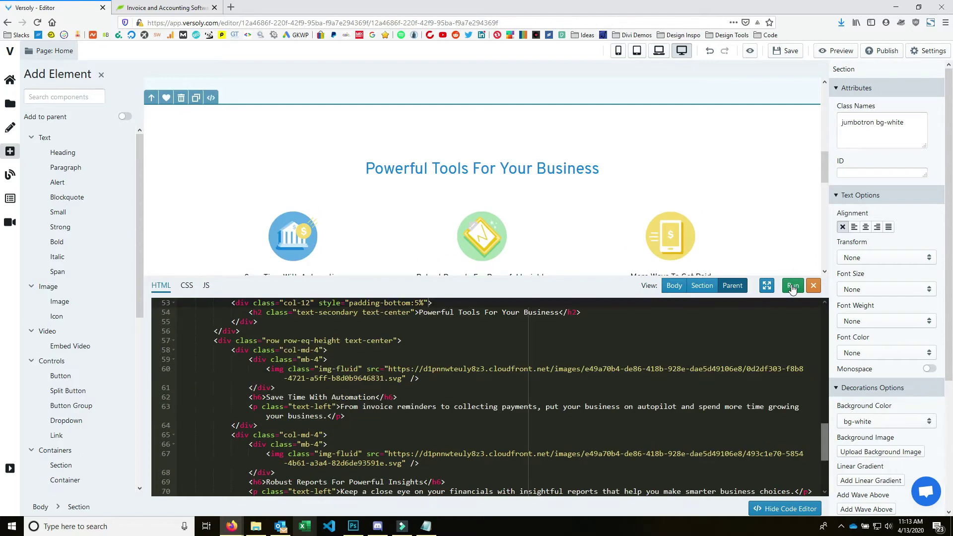
# Copy the whole "row text-center" div containing the features heading from the HTML.
pyautogui.scroll(-2, 608, 180)
pyautogui.scroll(-1, 608, 180)
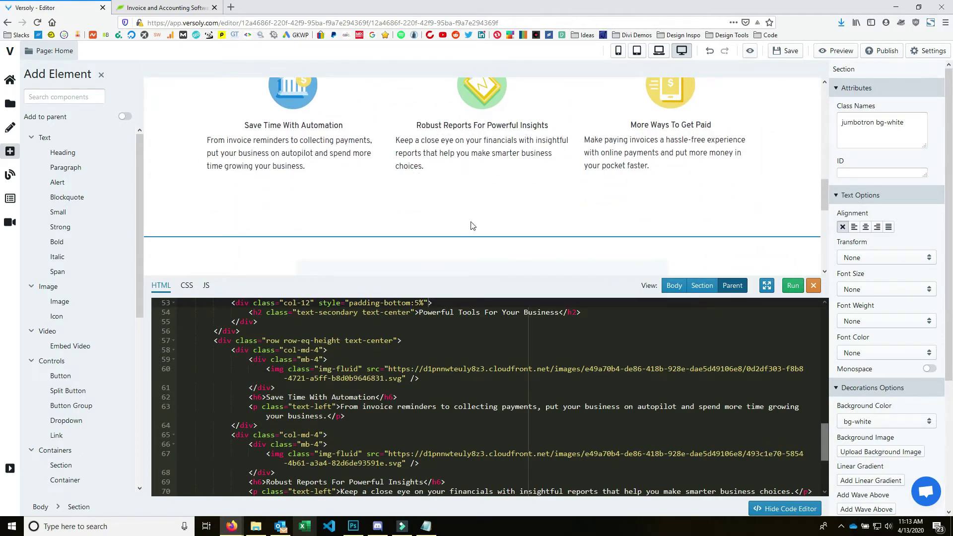
pyautogui.scroll(1, 447, 355)
pyautogui.moveTo(252, 358); pyautogui.dragTo(214, 323)
pyautogui.hotkey('ctrl', 'c')
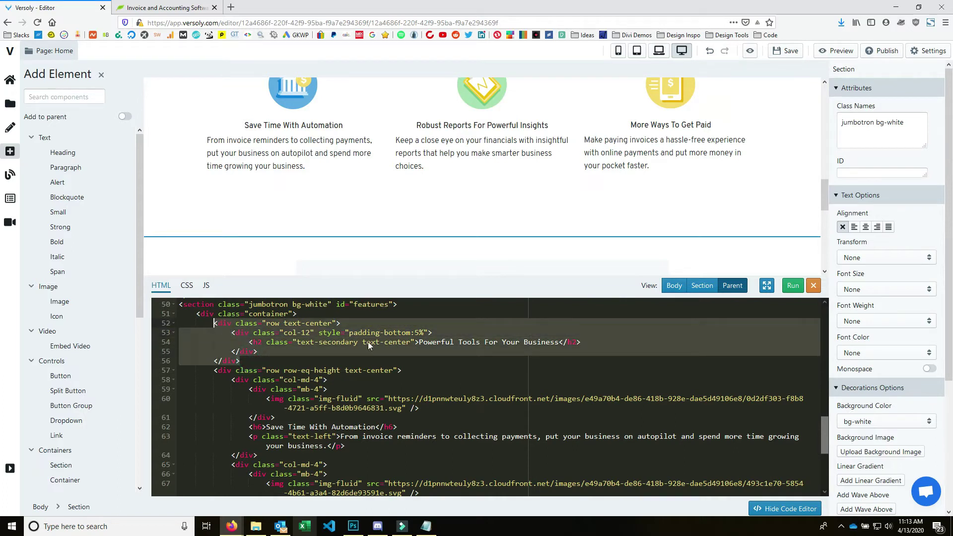
# Try pasting the copied heading row after the third column inside the columns row, run the code, and undo it.
pyautogui.scroll(-5, 368, 342)
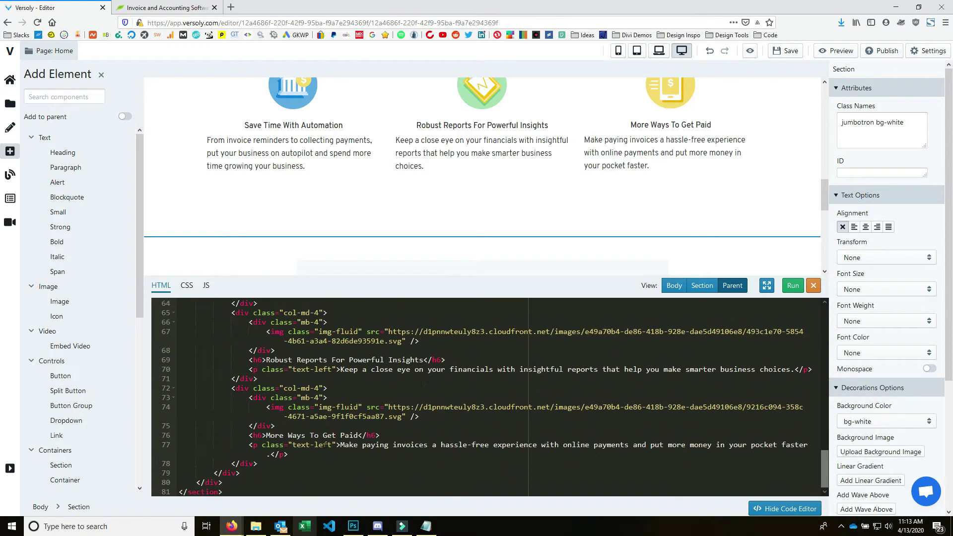
pyautogui.click(267, 465)
pyautogui.hotkey('ctrl', 'v')
pyautogui.click(793, 286)
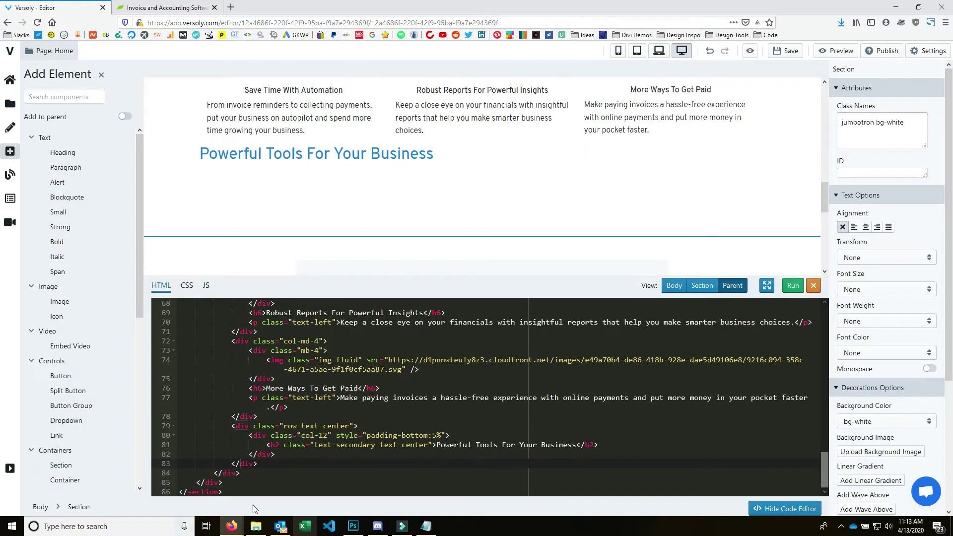
pyautogui.click(710, 51)
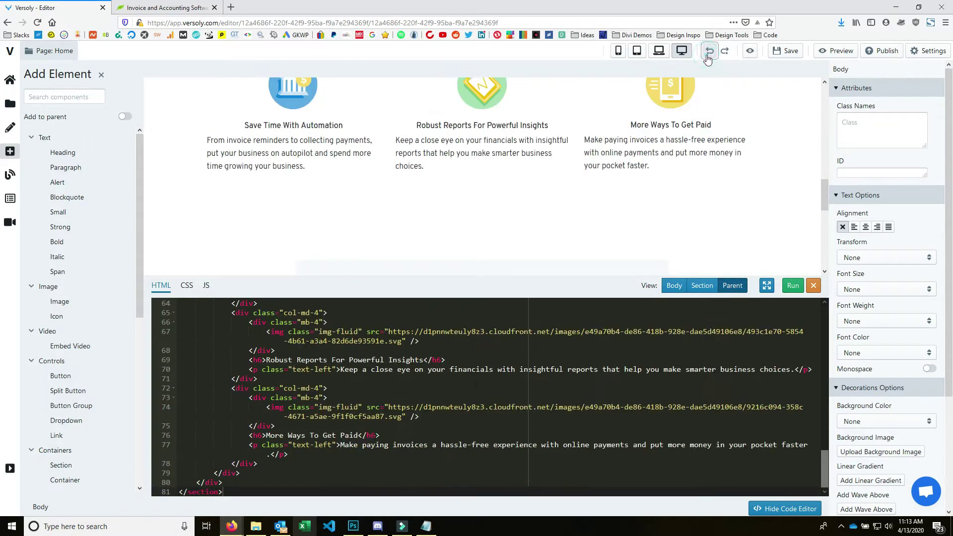
# Paste the copied heading row below the closing tag of the three-column row and run the code.
pyautogui.click(258, 473)
pyautogui.press('Return')
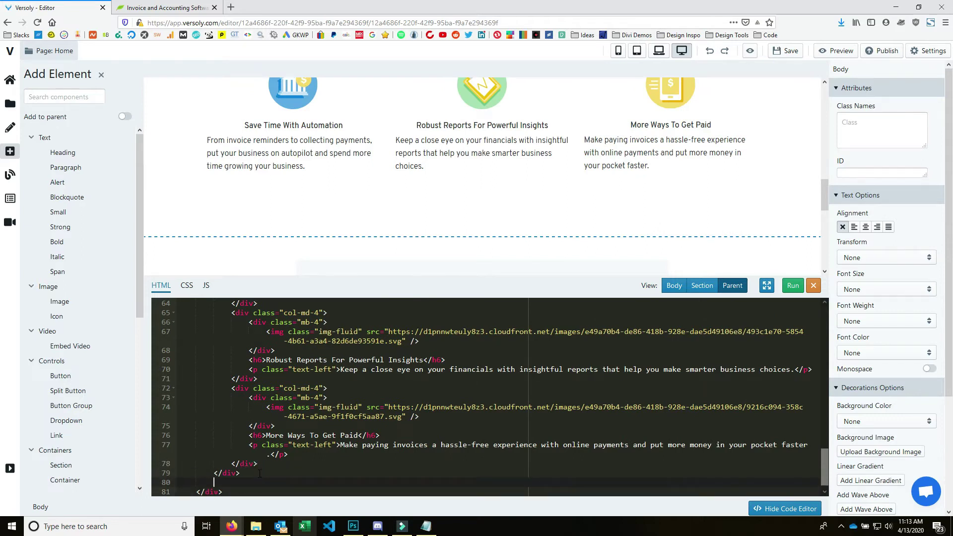
pyautogui.hotkey('ctrl', 'v')
pyautogui.click(792, 286)
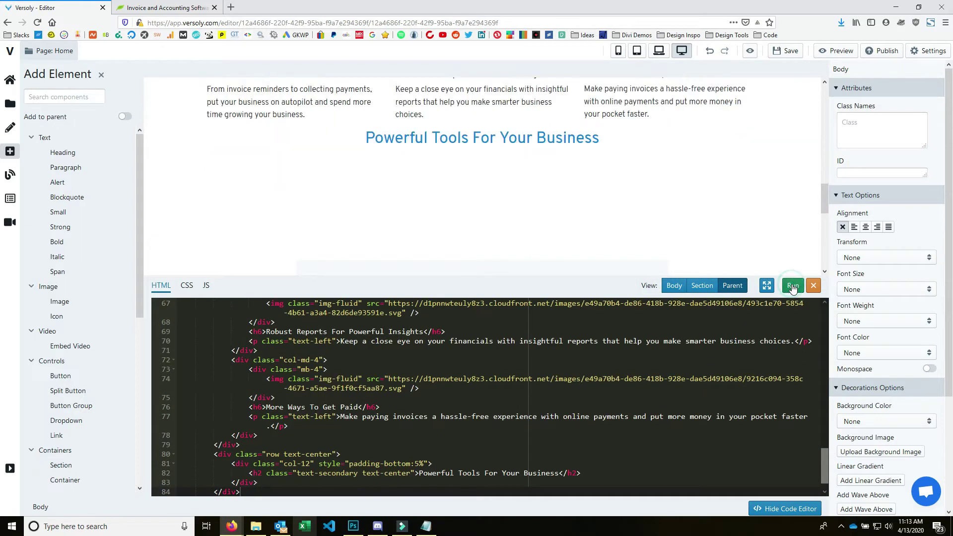
# Change the pasted col-12 div's inline style to "padding-top:5%" and run the code.
pyautogui.click(445, 484)
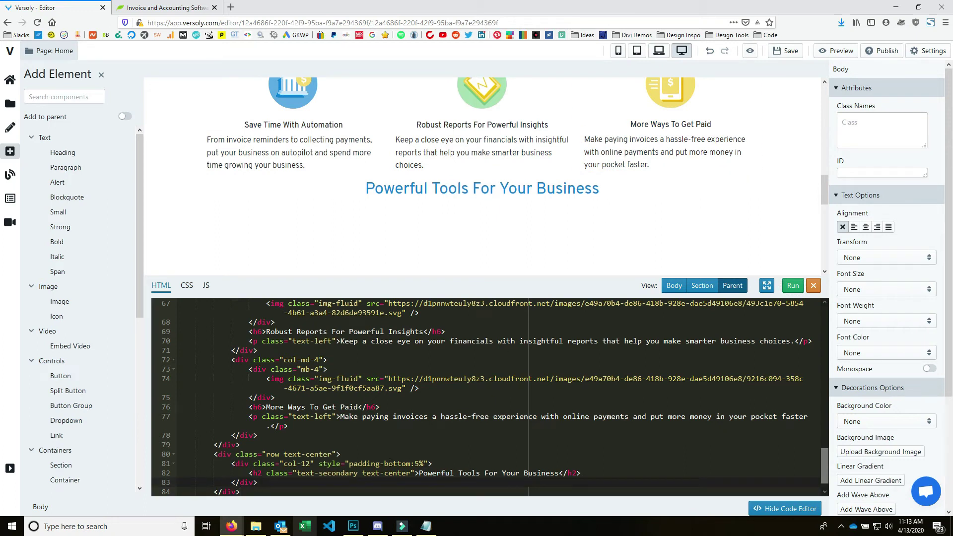
pyautogui.click(404, 463)
pyautogui.write('top')
pyautogui.click(793, 287)
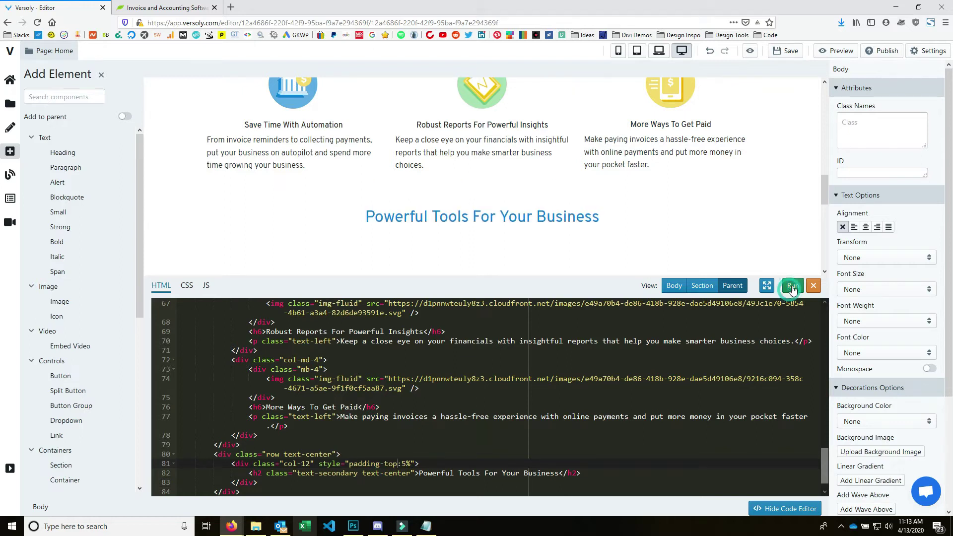
# Add a button element to the col-12 column below the three feature columns.
pyautogui.click(478, 239)
pyautogui.click(334, 195)
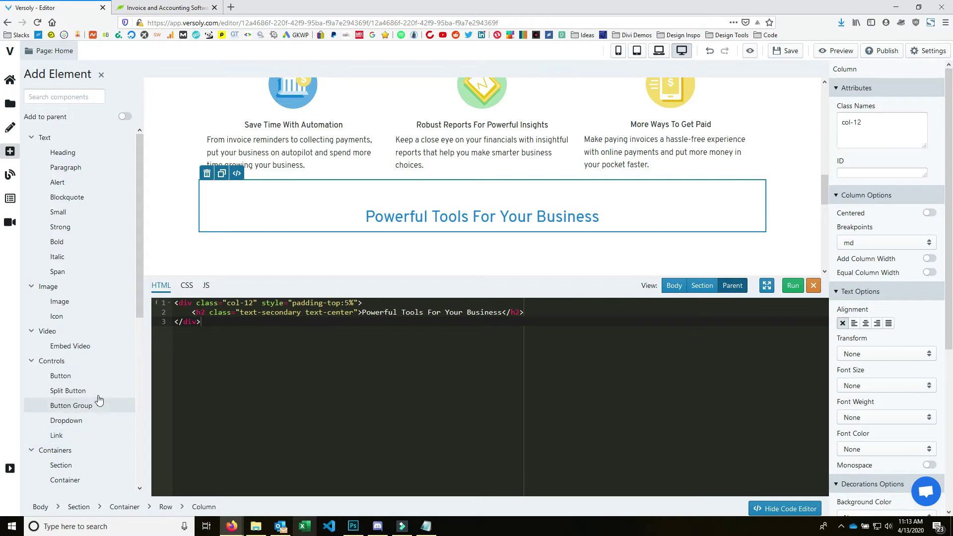
pyautogui.click(92, 382)
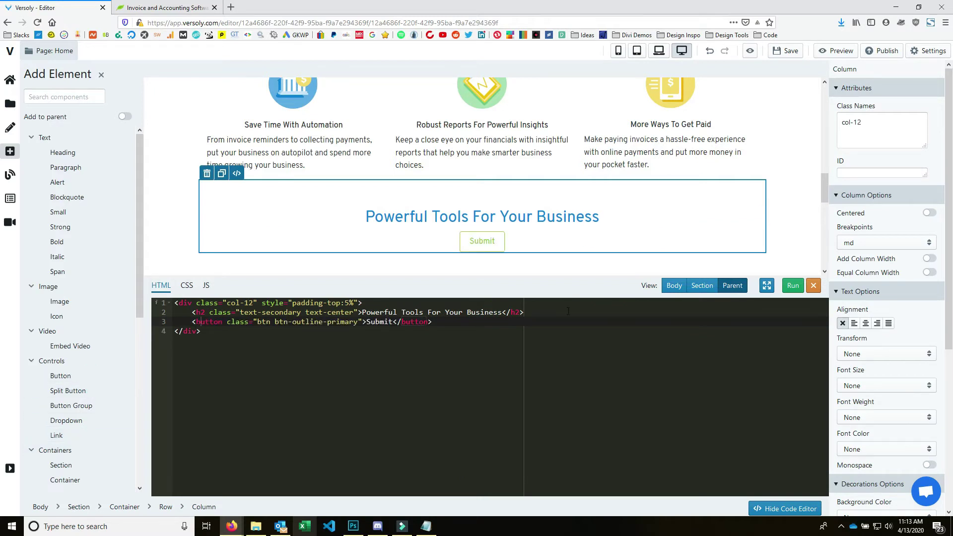
# Add a small element under the Submit button with "No credit card required. Cancel anytime.", copied from the FreshBooks homepage, and run the code.
pyautogui.click(156, 5)
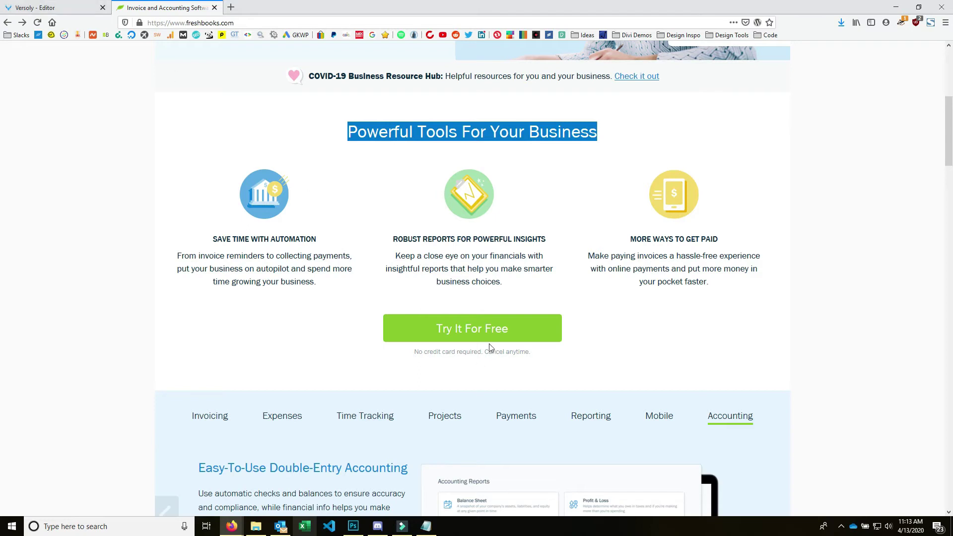
pyautogui.click(545, 353)
pyautogui.moveTo(527, 352); pyautogui.dragTo(411, 354)
pyautogui.rightClick(427, 352)
pyautogui.click(436, 355)
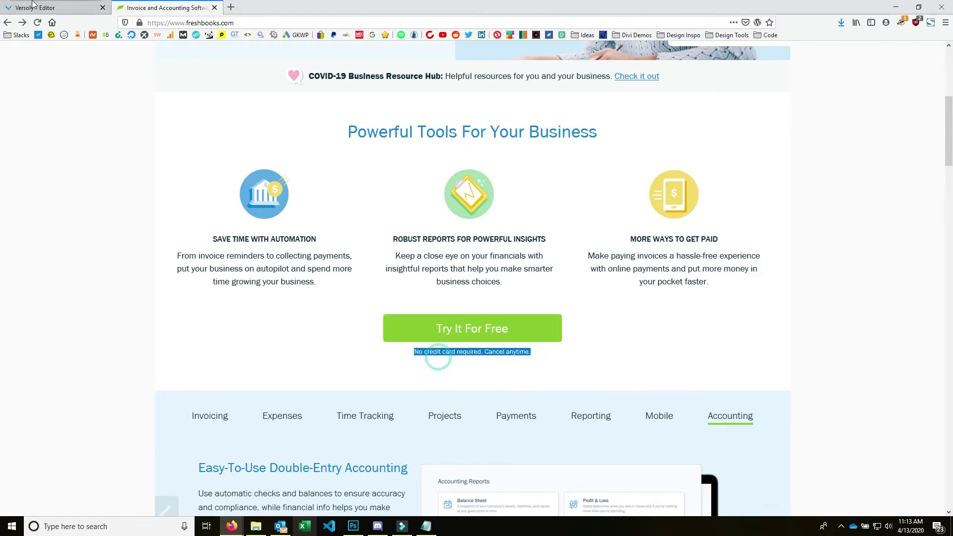
pyautogui.hotkey('ctrl', 'pageup')
pyautogui.click(444, 322)
pyautogui.press('Return')
pyautogui.write('<small></small>')
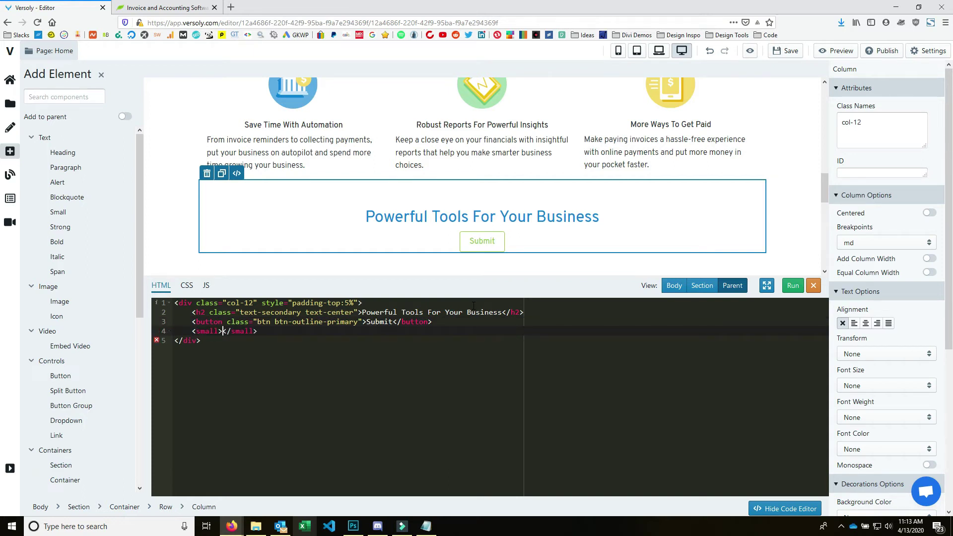
pyautogui.hotkey('ctrl', 'v')
pyautogui.click(792, 286)
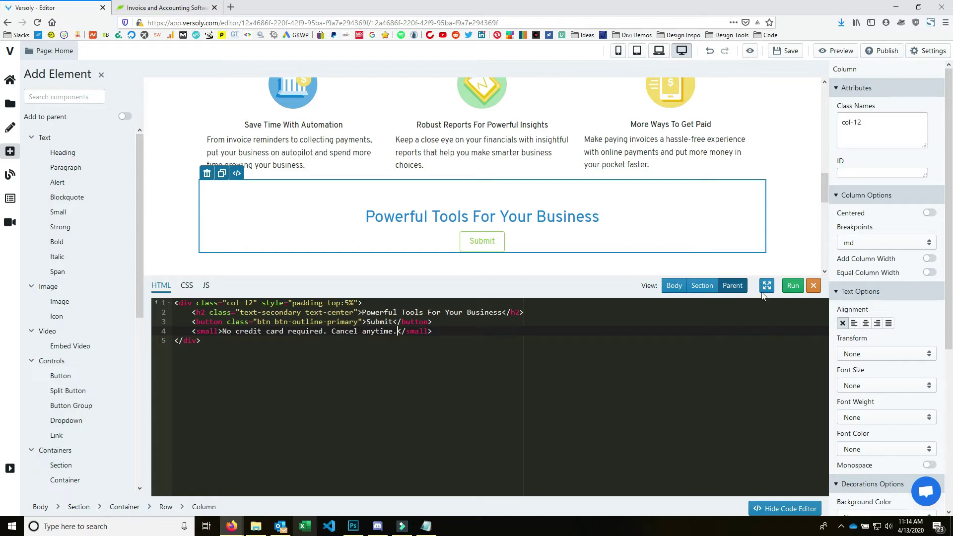
# Insert a line break between the Submit button and the small text and run the code.
pyautogui.click(430, 321)
pyautogui.write('<br />')
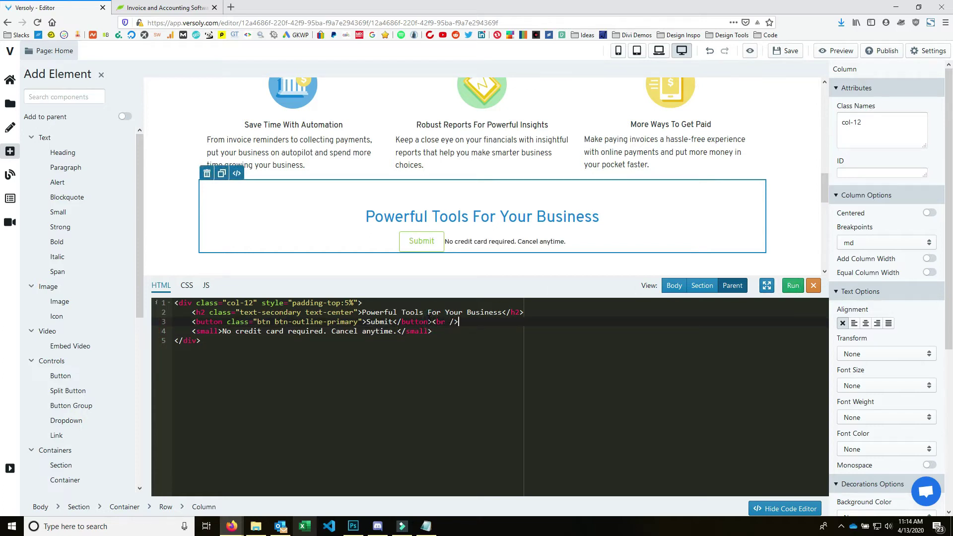
pyautogui.click(792, 285)
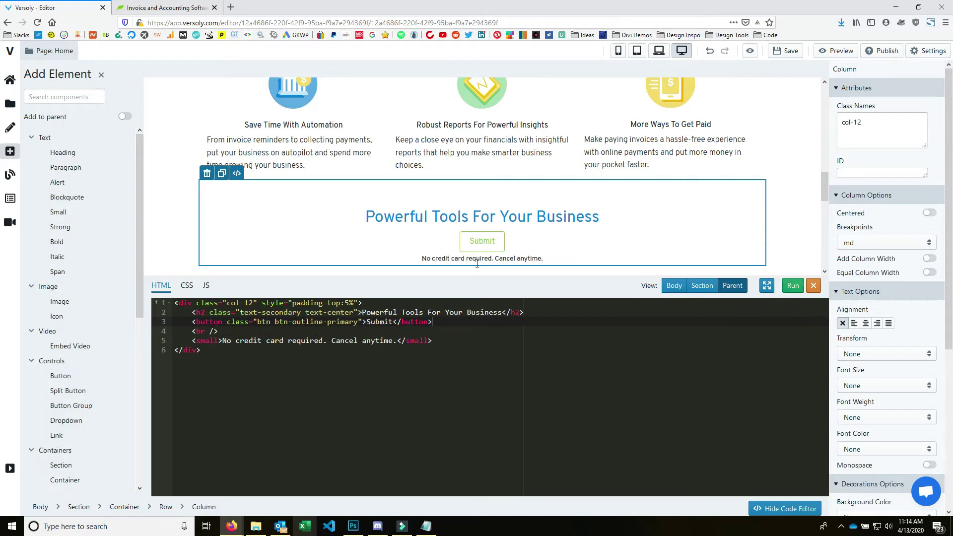
# Set the Submit button's color to btn-primary.
pyautogui.click(500, 243)
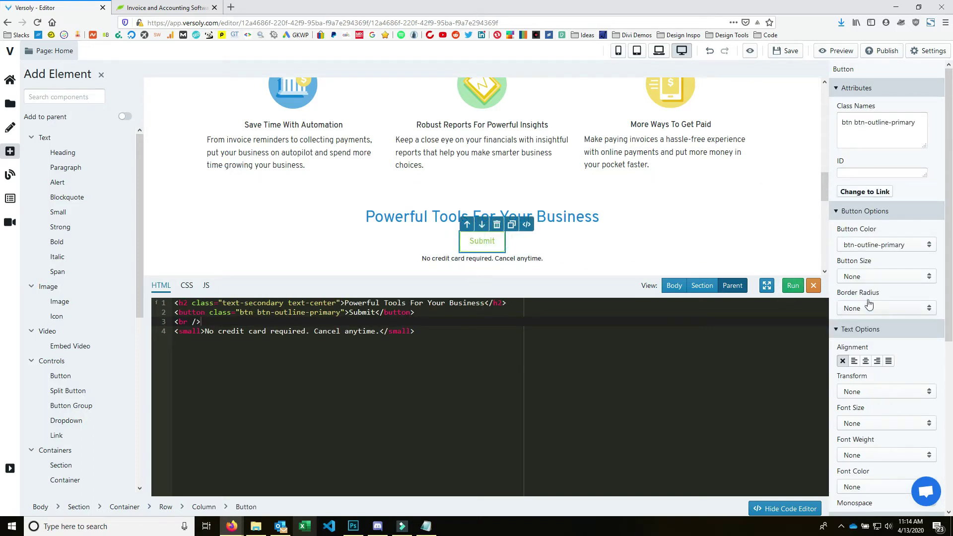
pyautogui.click(898, 284)
pyautogui.click(899, 247)
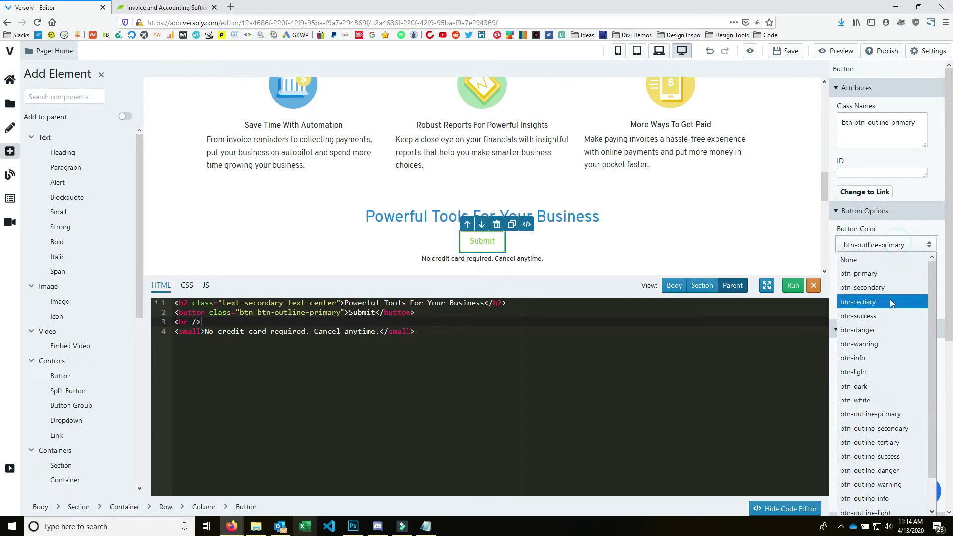
pyautogui.click(898, 271)
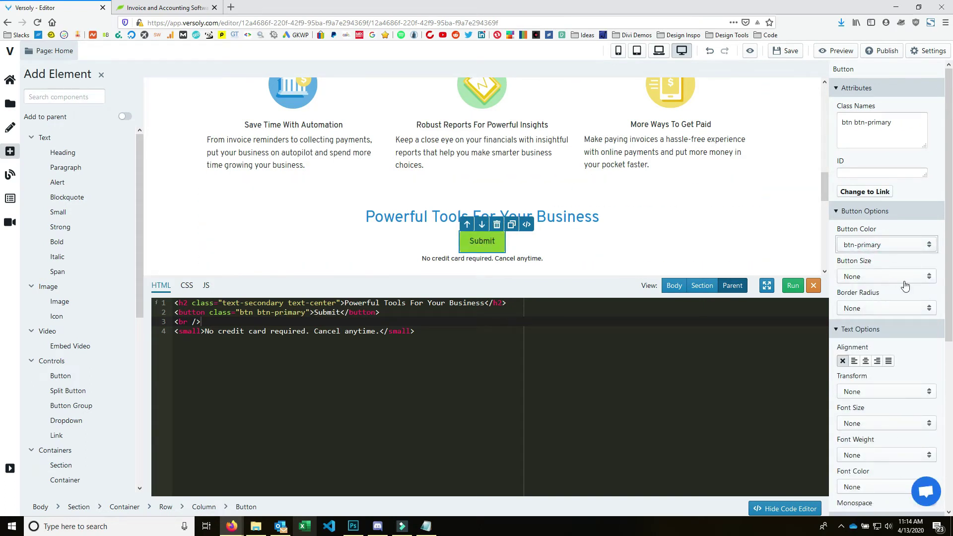
# Change the Submit button's label to "Try it for Free", add the class "text-white" to it, and run the code.
pyautogui.click(119, 7)
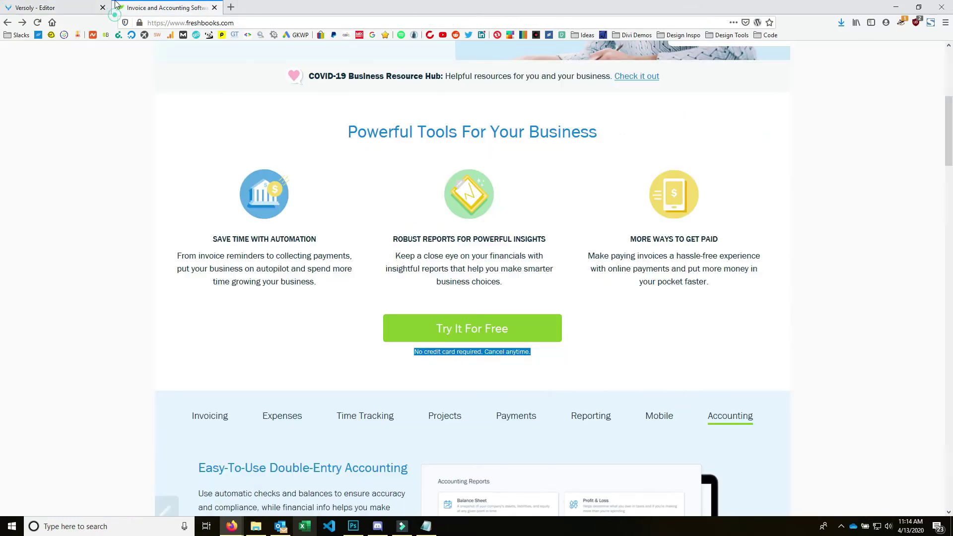
pyautogui.click(74, 8)
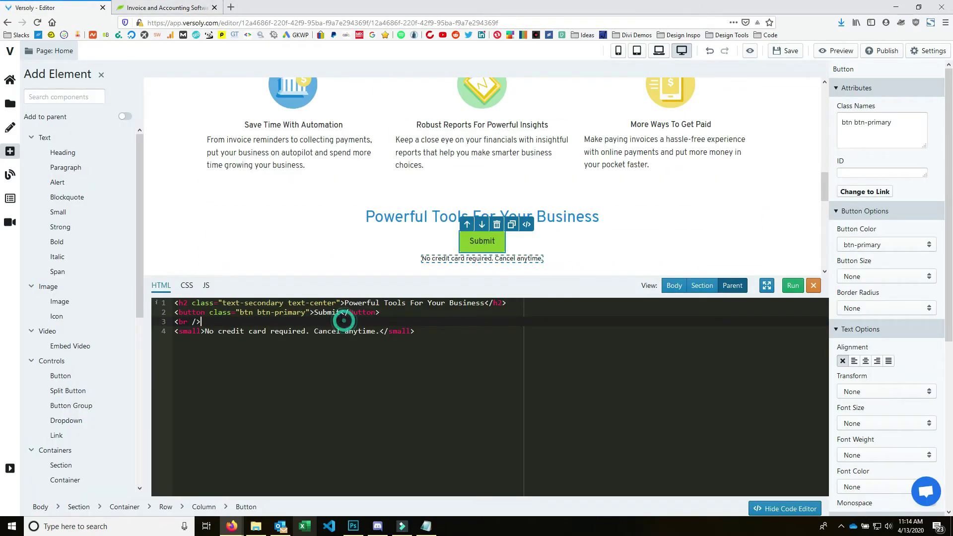
pyautogui.click(318, 312)
pyautogui.write('Try it for Free')
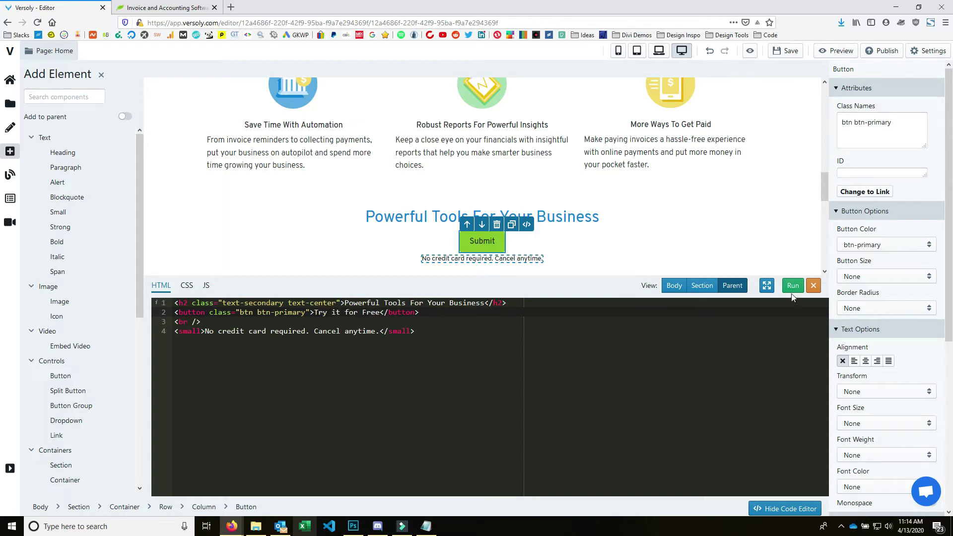
pyautogui.click(793, 285)
pyautogui.write('text-white')
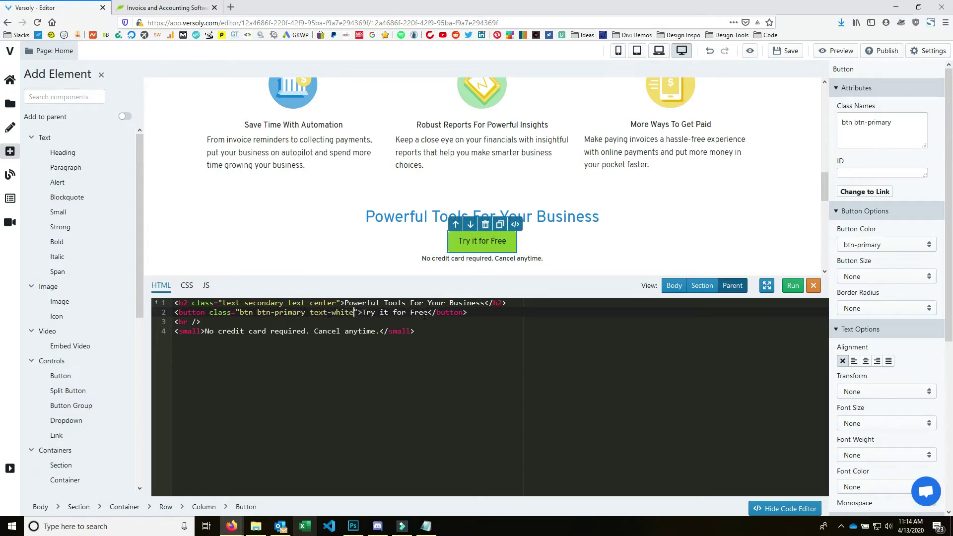
pyautogui.click(793, 286)
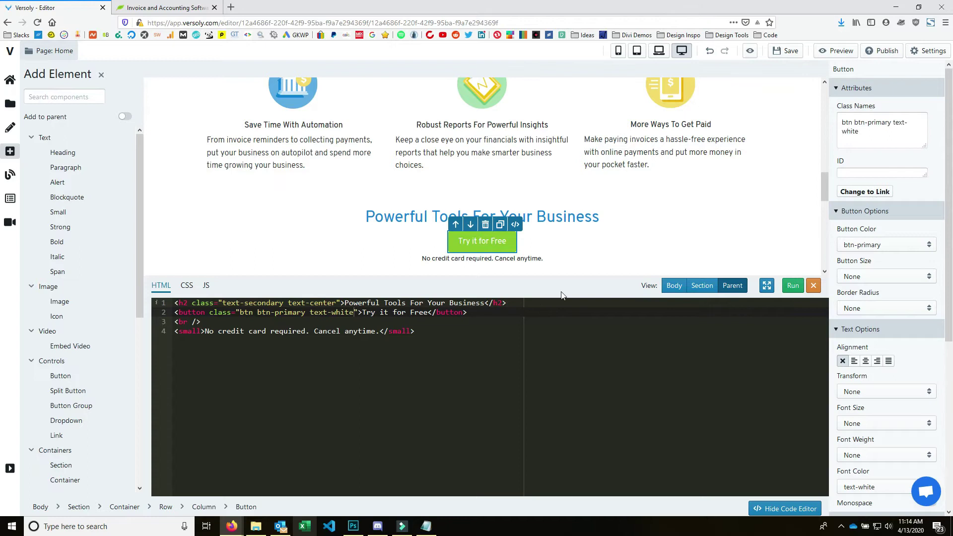
# Keep the "Try it for Free" button's color as btn-primary and set its size to btn-lg.
pyautogui.hotkey('ctrl', 'Tab')
pyautogui.hotkey('ctrl', 'Tab')
pyautogui.click(888, 245)
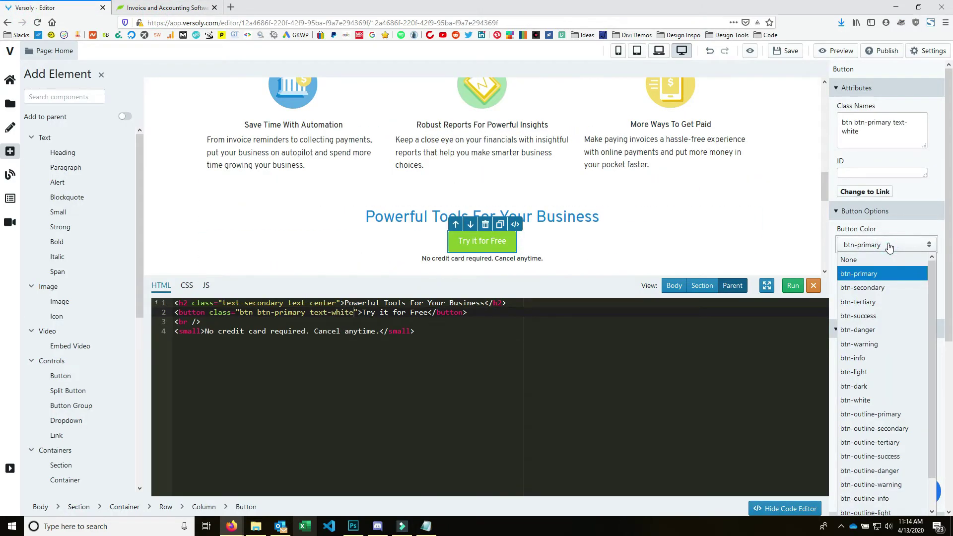
pyautogui.click(894, 274)
pyautogui.click(912, 276)
pyautogui.click(897, 304)
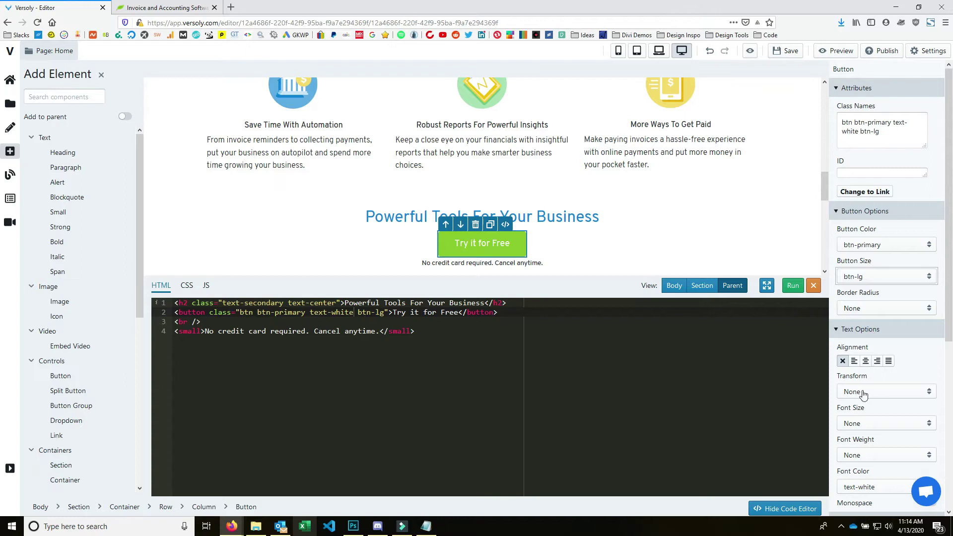
# Try the display-1 and display-4 font sizes on the "Try it for Free" button.
pyautogui.click(887, 429)
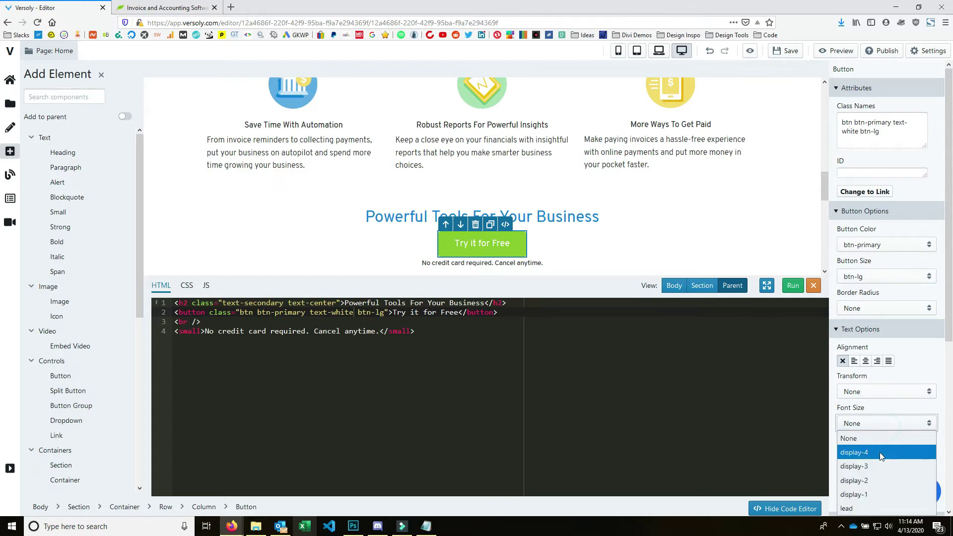
pyautogui.click(873, 494)
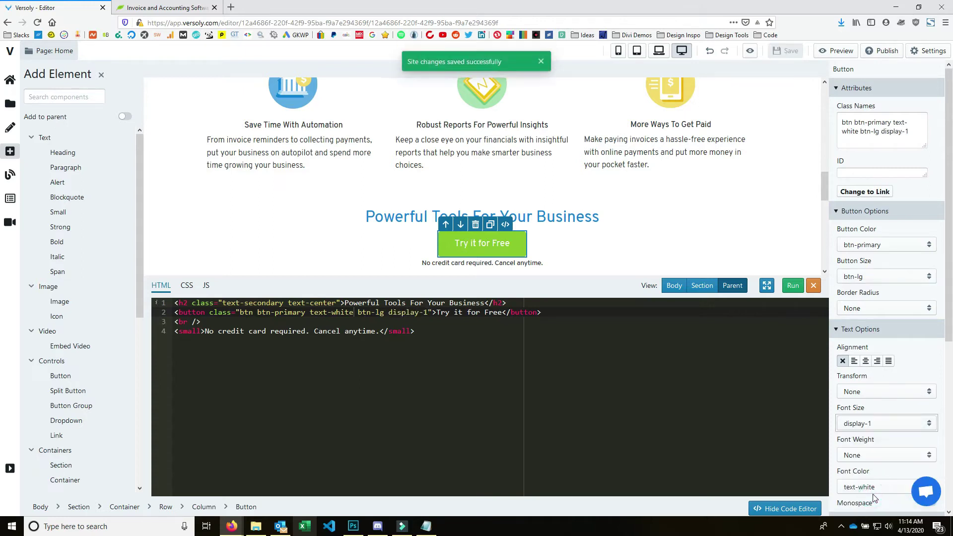
pyautogui.click(885, 427)
pyautogui.click(871, 453)
# Set the "Try it for Free" button's font size to lead and close the code editor.
pyautogui.click(901, 423)
pyautogui.click(874, 507)
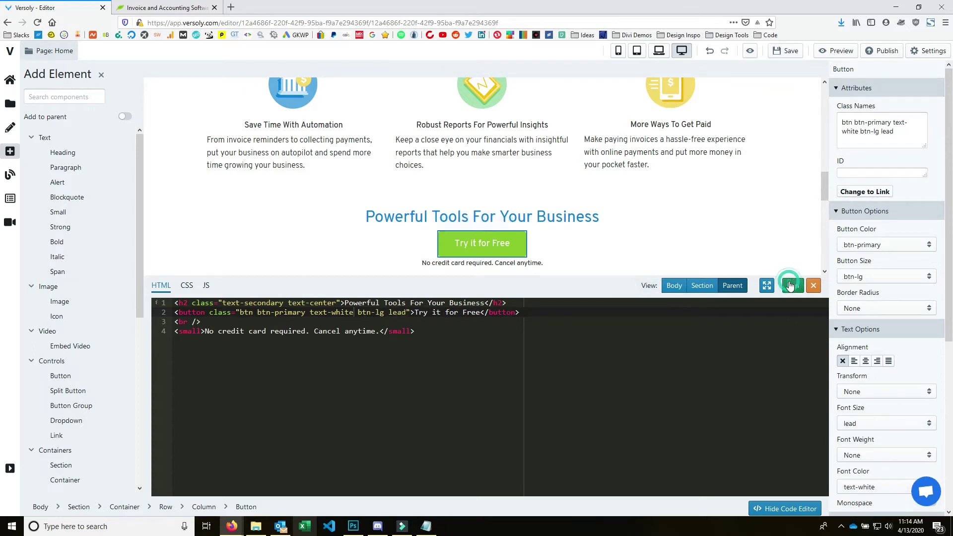
pyautogui.click(813, 286)
# Review the "Powerful Tools For Your Business" section and save the site changes.
pyautogui.click(594, 215)
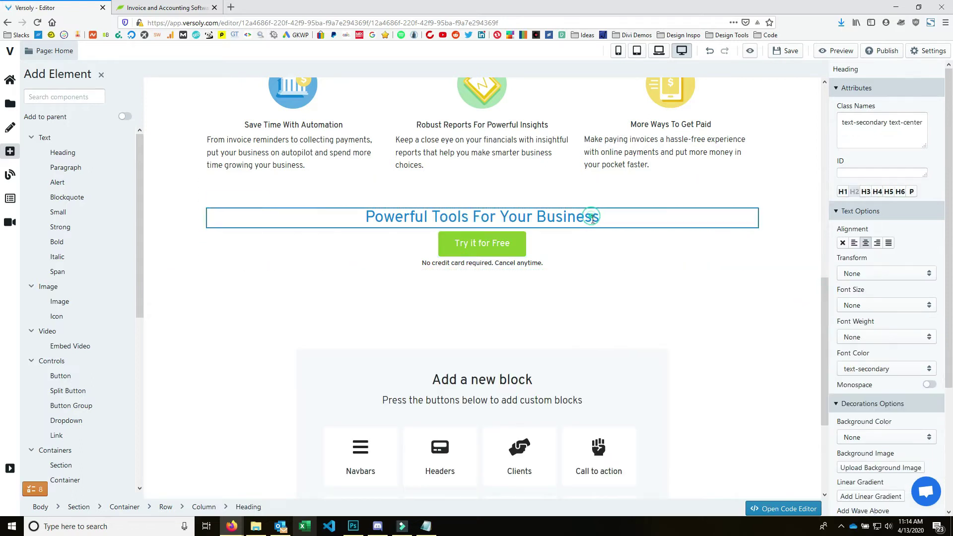
pyautogui.click(243, 201)
pyautogui.scroll(8, 621, 321)
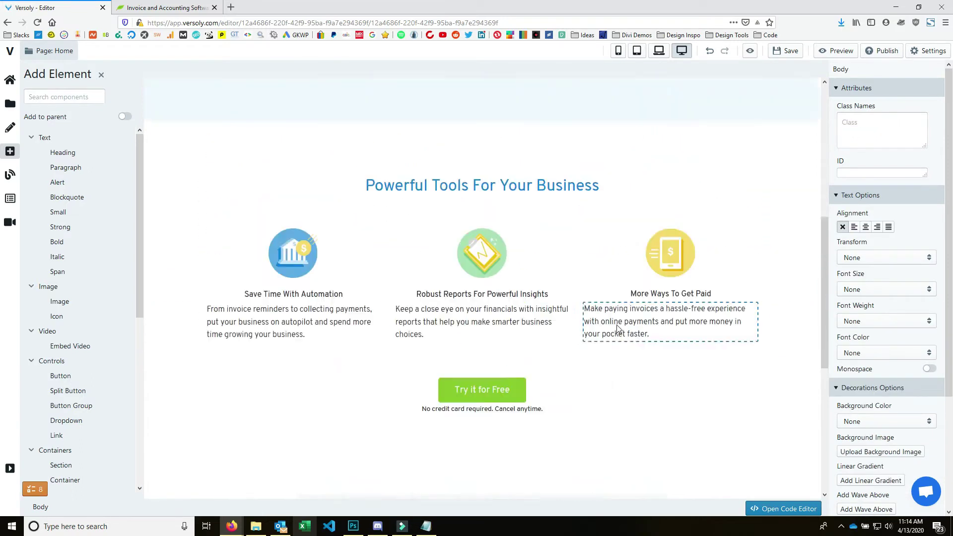
pyautogui.scroll(-3, 633, 259)
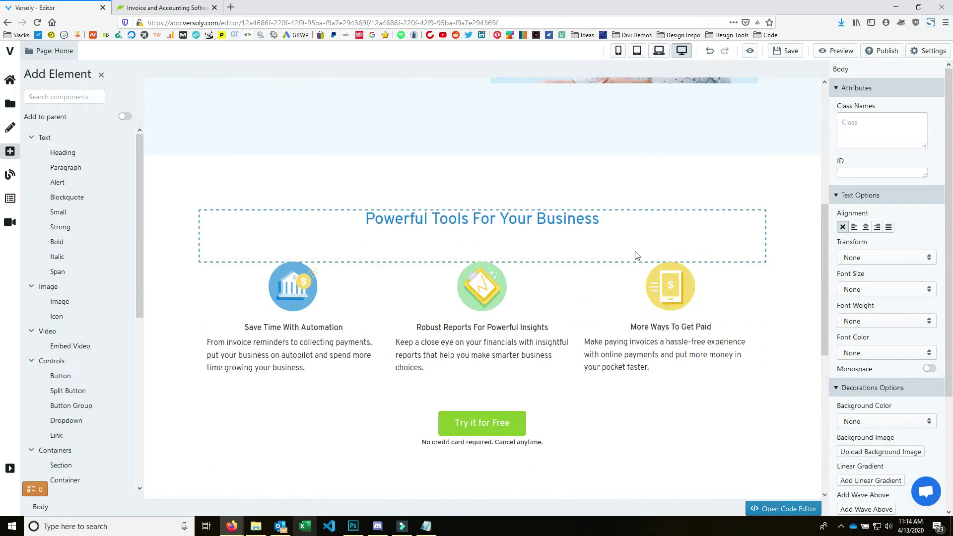
pyautogui.click(790, 51)
# Examine the tabbed feature carousel on the FreshBooks homepage, switching between tabs such as Time Tracking, Expenses and Invoicing.
pyautogui.hotkey('ctrl', 'Tab')
pyautogui.scroll(-5, 373, 109)
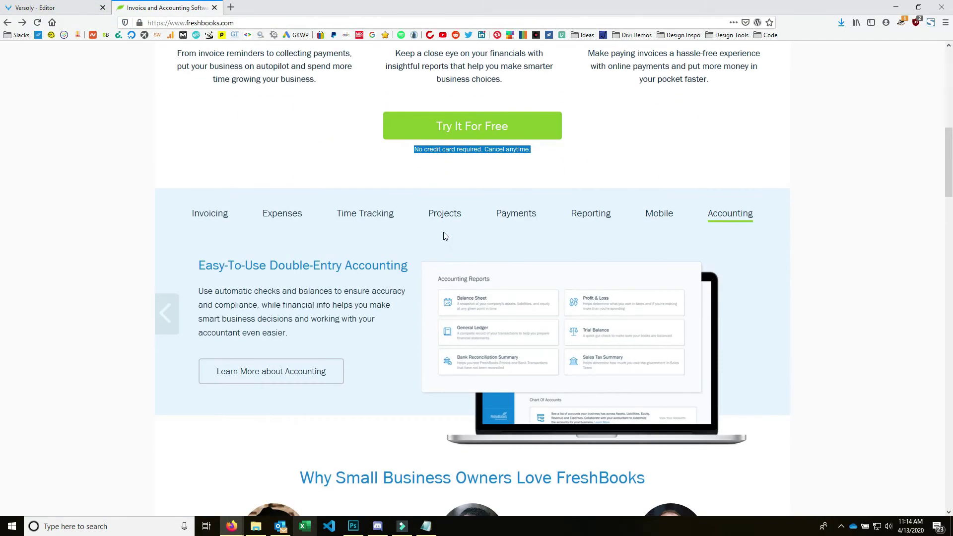
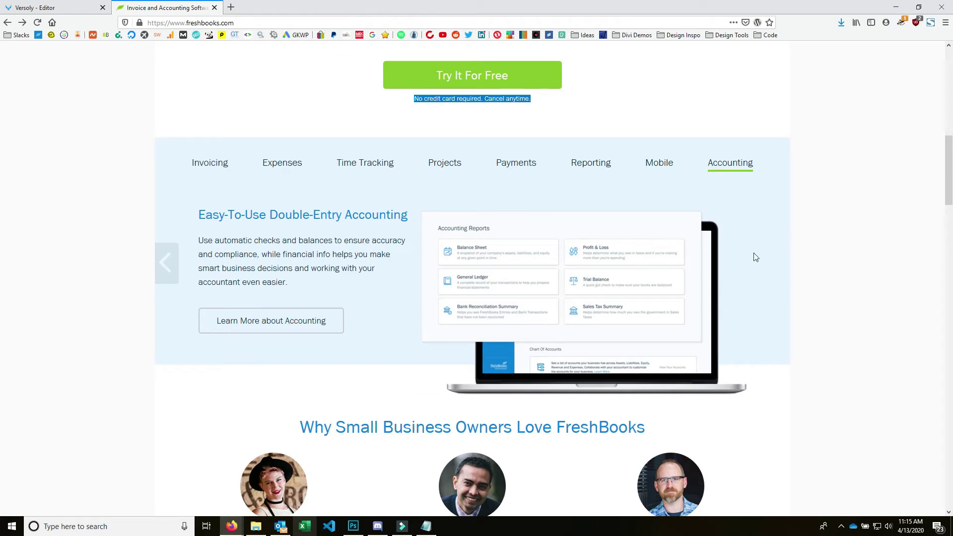
pyautogui.scroll(-2, 740, 270)
pyautogui.scroll(3, 749, 272)
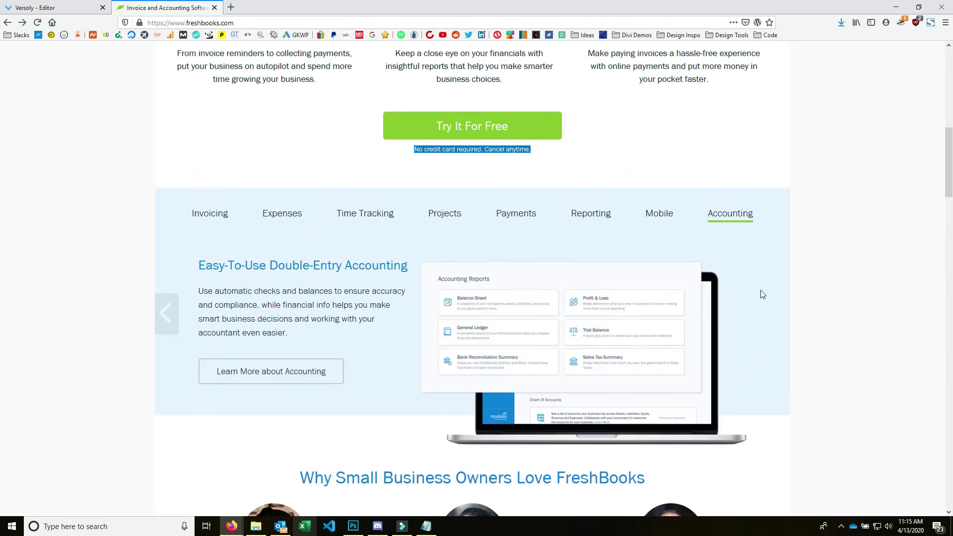
pyautogui.click(406, 232)
pyautogui.click(359, 219)
pyautogui.click(273, 221)
pyautogui.click(223, 213)
pyautogui.click(296, 215)
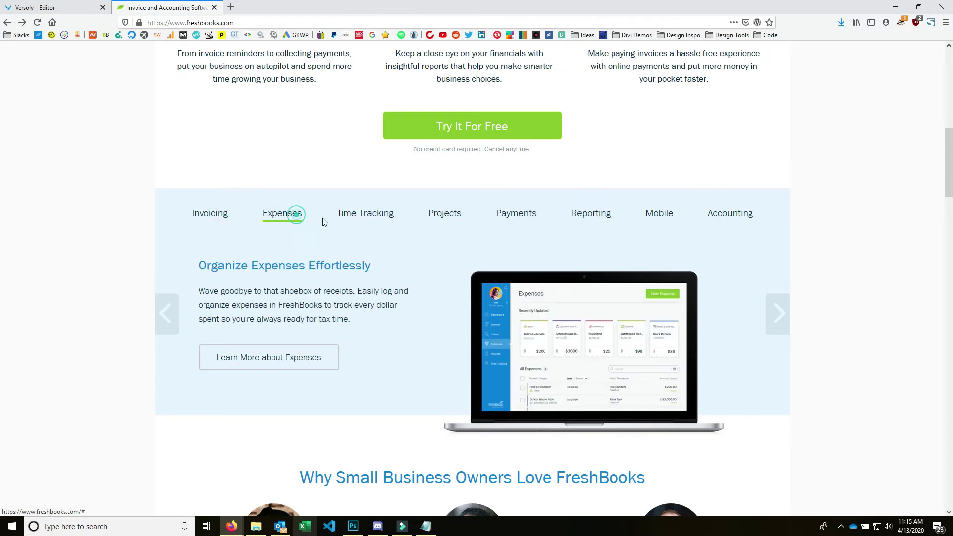
pyautogui.click(210, 213)
# Inspect the FreshBooks carousel's blue-white-background container and open its linear-gradient background value.
pyautogui.rightClick(365, 251)
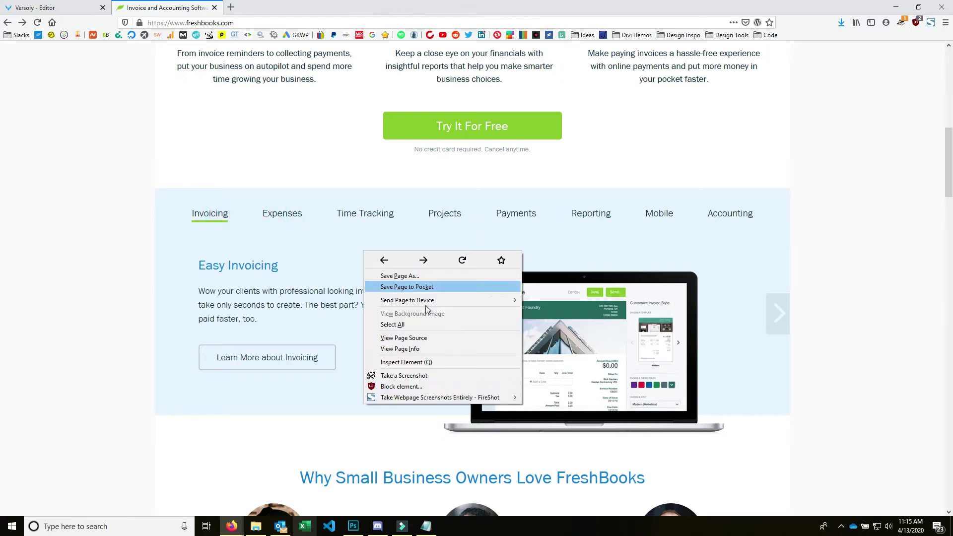
pyautogui.click(430, 364)
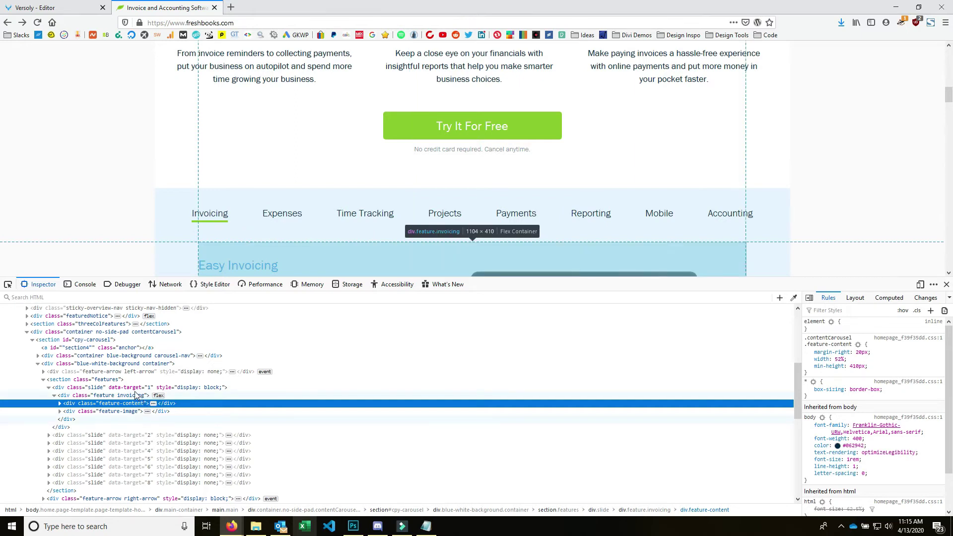
pyautogui.click(130, 365)
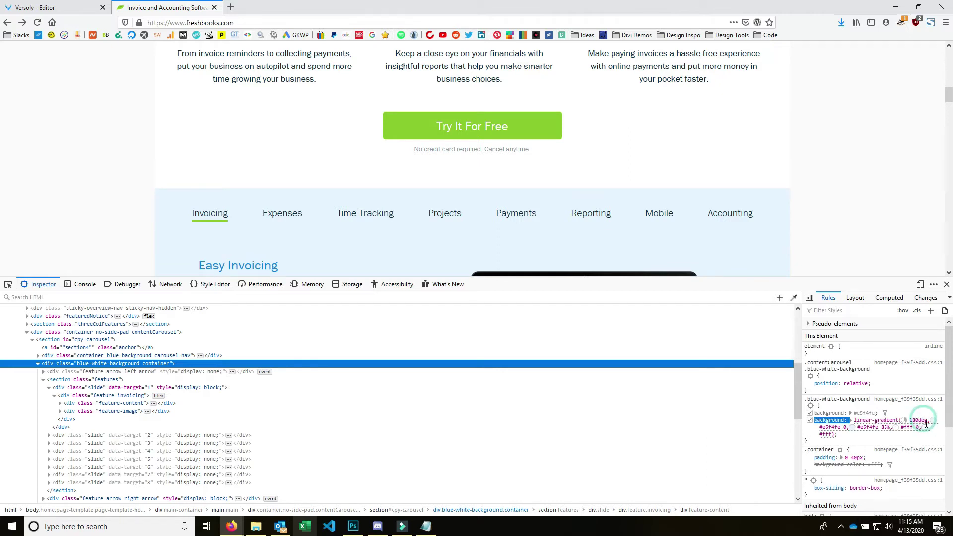
pyautogui.click(874, 429)
pyautogui.click(880, 428)
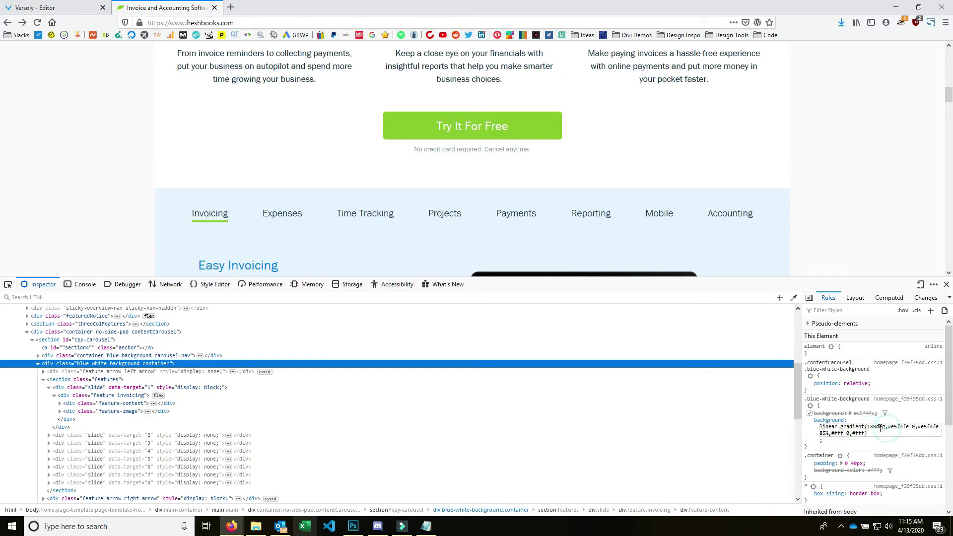
# Copy the light-blue color #e5f4fe from the container's linear-gradient value.
pyautogui.moveTo(889, 426); pyautogui.dragTo(907, 426)
pyautogui.rightClick(901, 426)
pyautogui.click(891, 430)
pyautogui.moveTo(889, 426); pyautogui.dragTo(906, 428)
pyautogui.rightClick(907, 428)
pyautogui.click(919, 457)
pyautogui.click(25, 22)
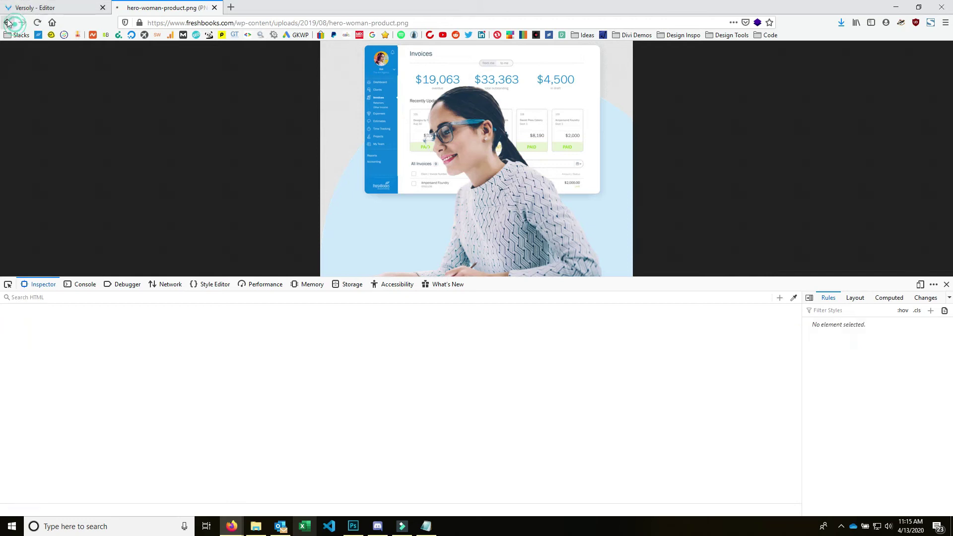
# Switch to the Versoly editor and add the Features 6 block below the call-to-action button.
pyautogui.click(31, 11)
pyautogui.scroll(-5, 439, 270)
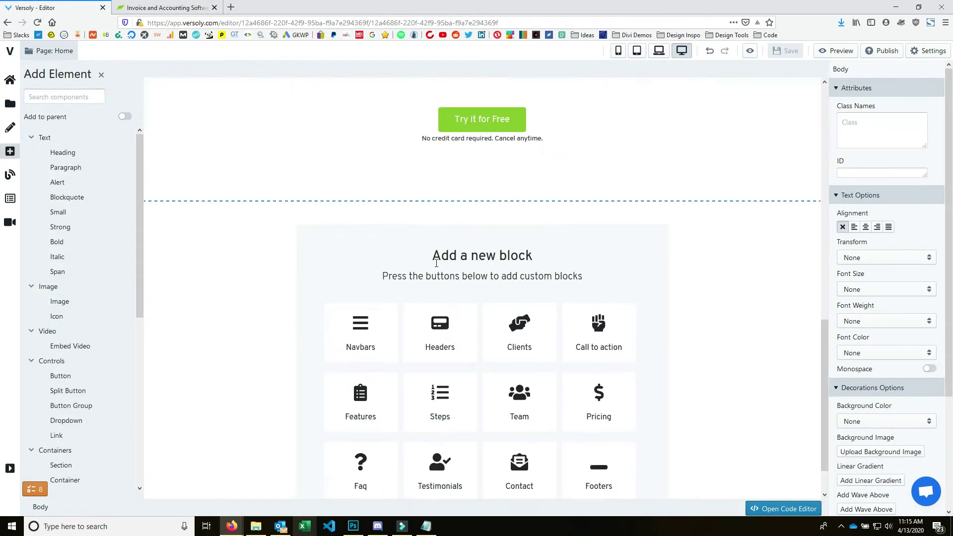
pyautogui.click(356, 403)
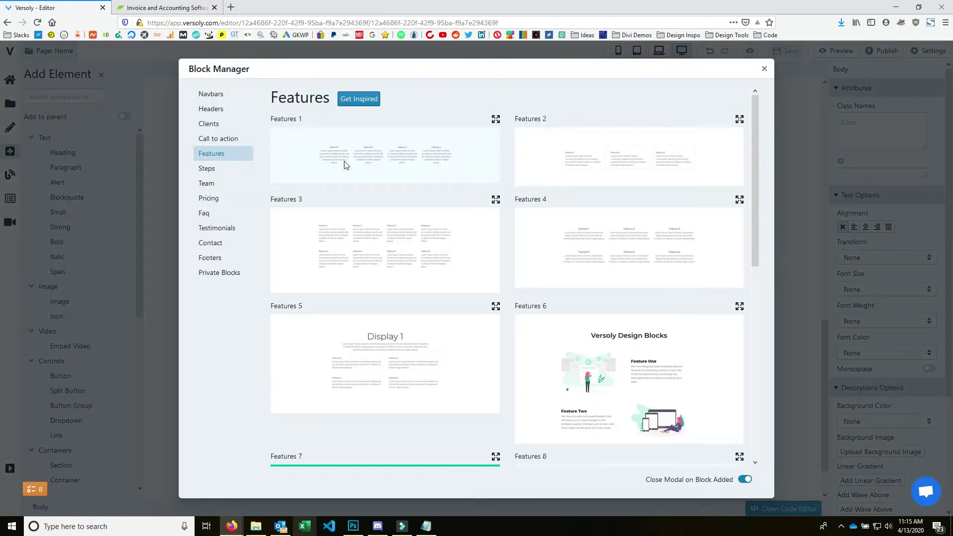
pyautogui.scroll(-3, 652, 319)
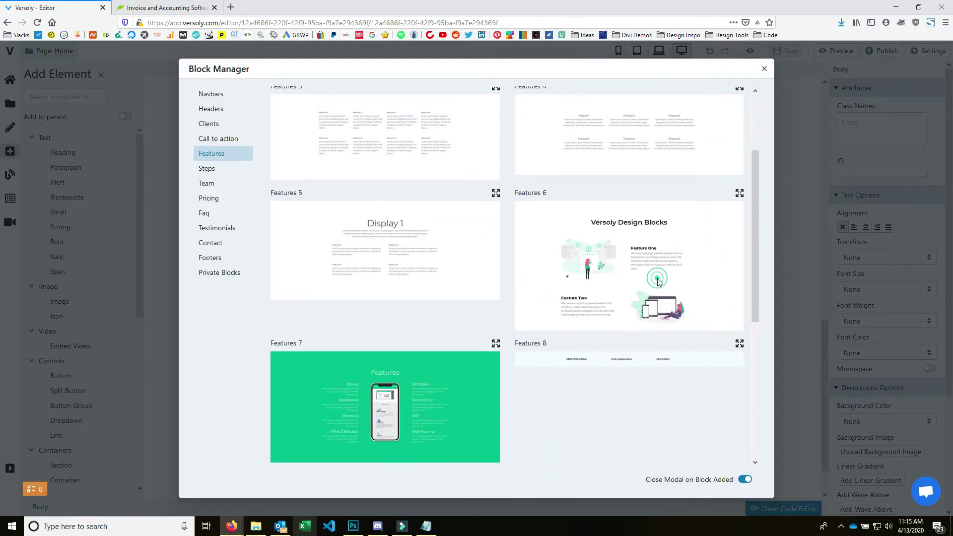
pyautogui.click(656, 277)
# Open the code of the new "Versoly Design Blocks" section and locate its opening section tag.
pyautogui.click(218, 238)
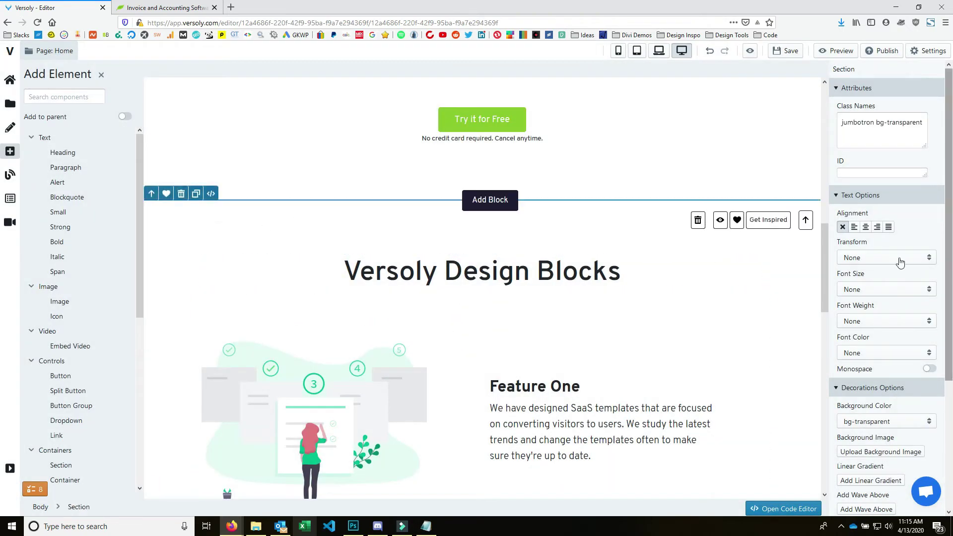
pyautogui.click(892, 423)
pyautogui.click(892, 420)
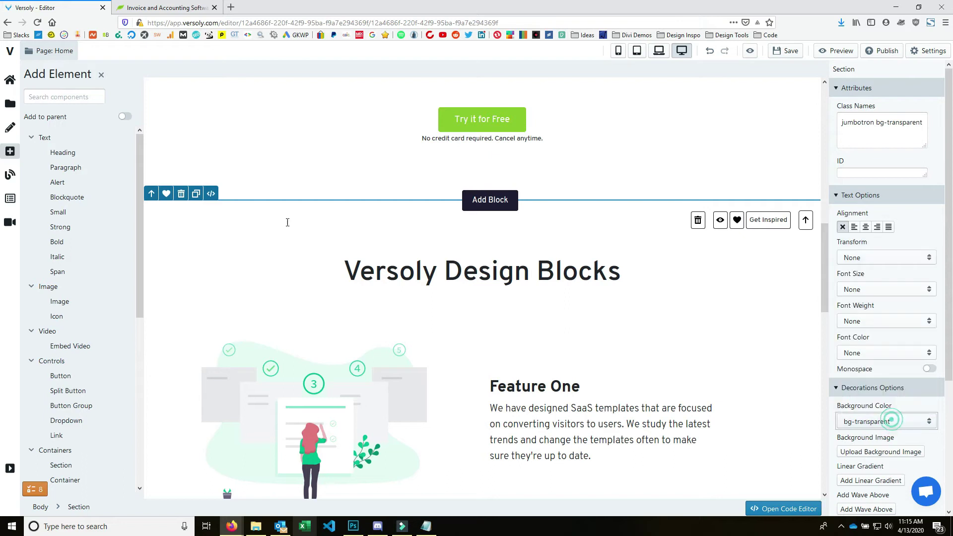
pyautogui.click(211, 194)
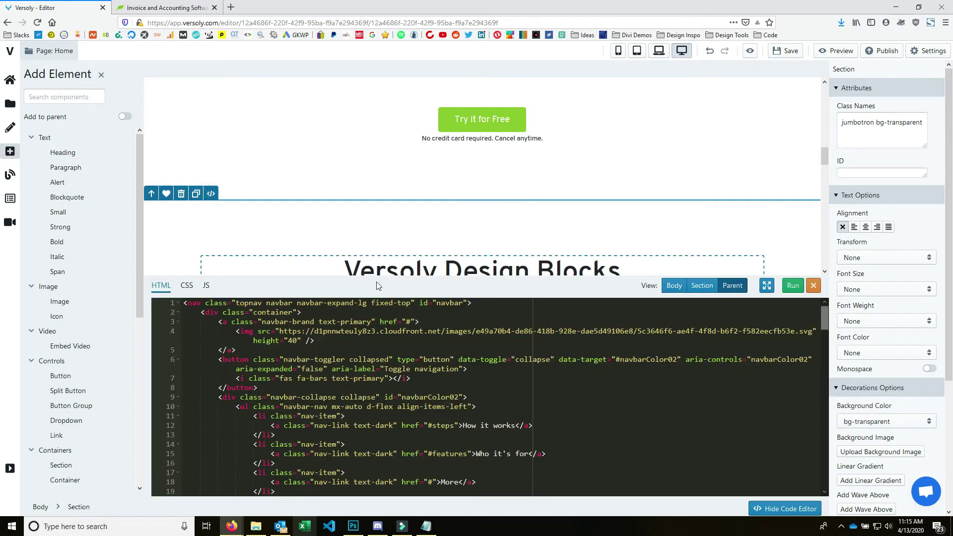
pyautogui.scroll(-12, 576, 388)
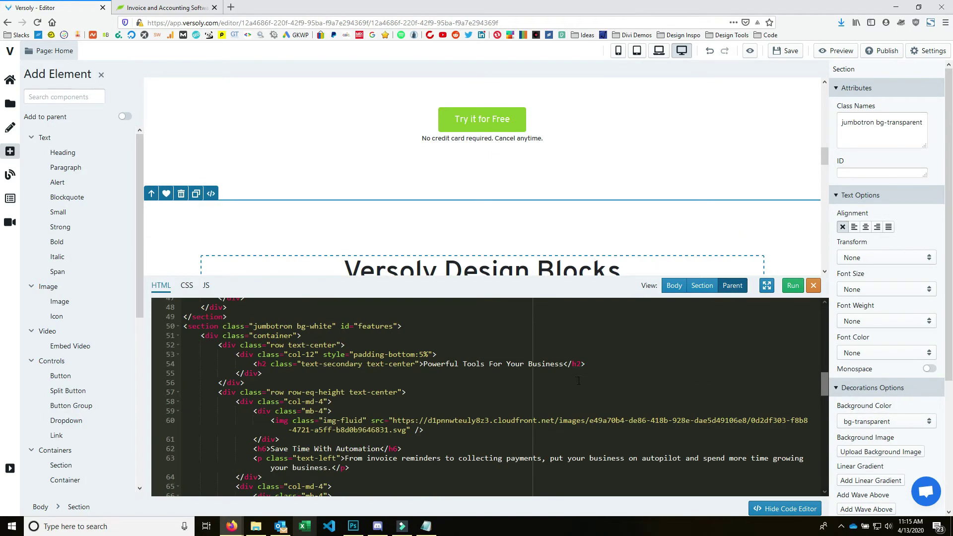
pyautogui.scroll(-7, 584, 386)
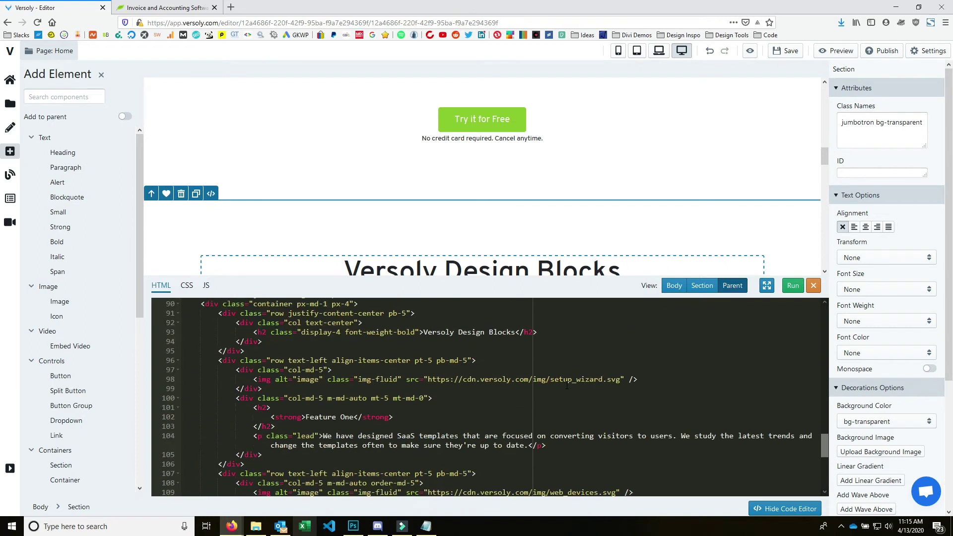
pyautogui.scroll(1, 434, 349)
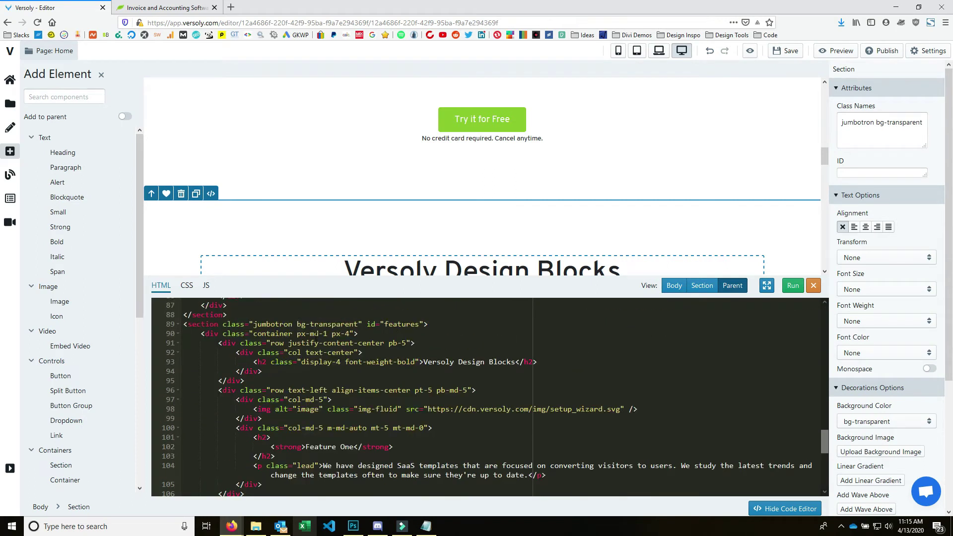
# Replace the bg-transparent class with features-bg on the features section's tag in the HTML code and run it.
pyautogui.click(310, 324)
pyautogui.doubleClick(347, 323)
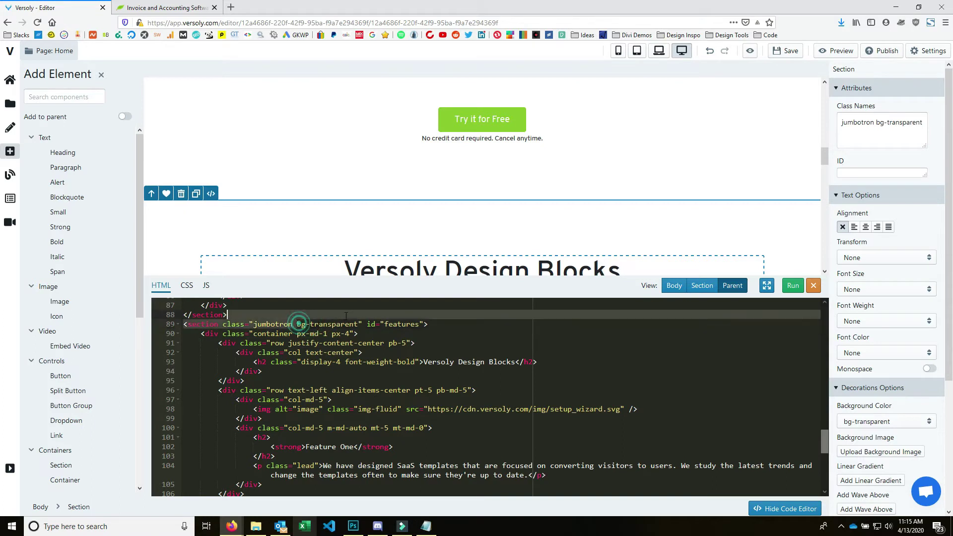
pyautogui.write('features-bg')
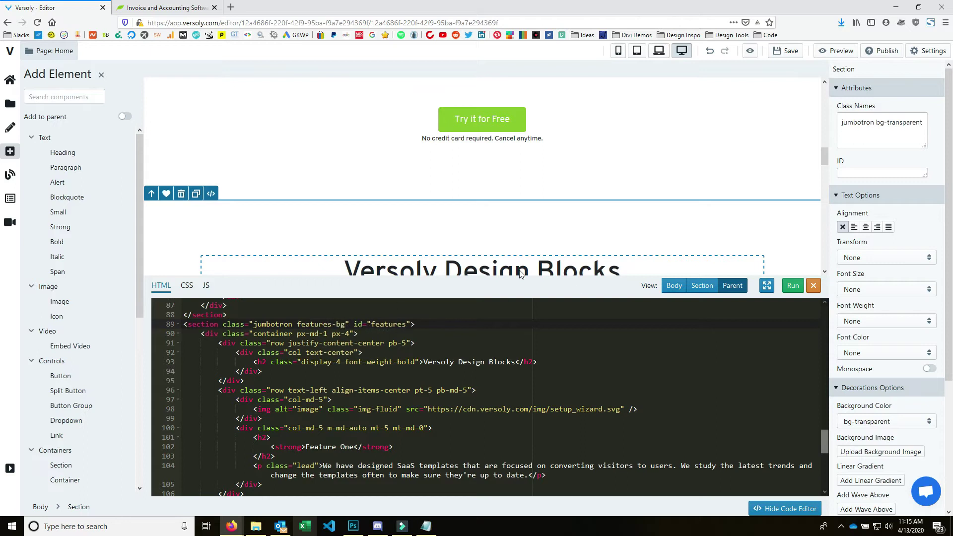
pyautogui.click(793, 286)
# Add a CSS rule giving .features-bg the background-color #e5f4fe and run the code.
pyautogui.click(191, 285)
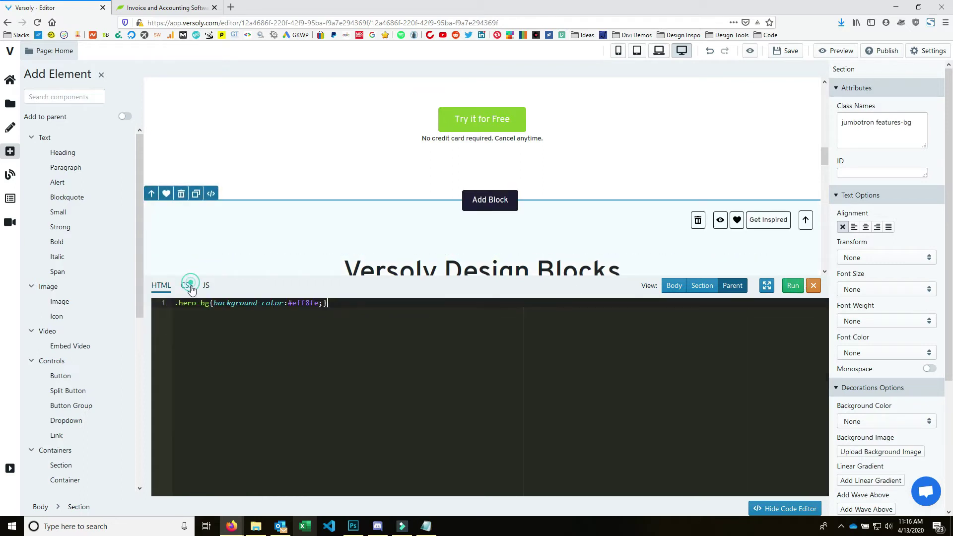
pyautogui.press('Return')
pyautogui.write('.features-bg{')
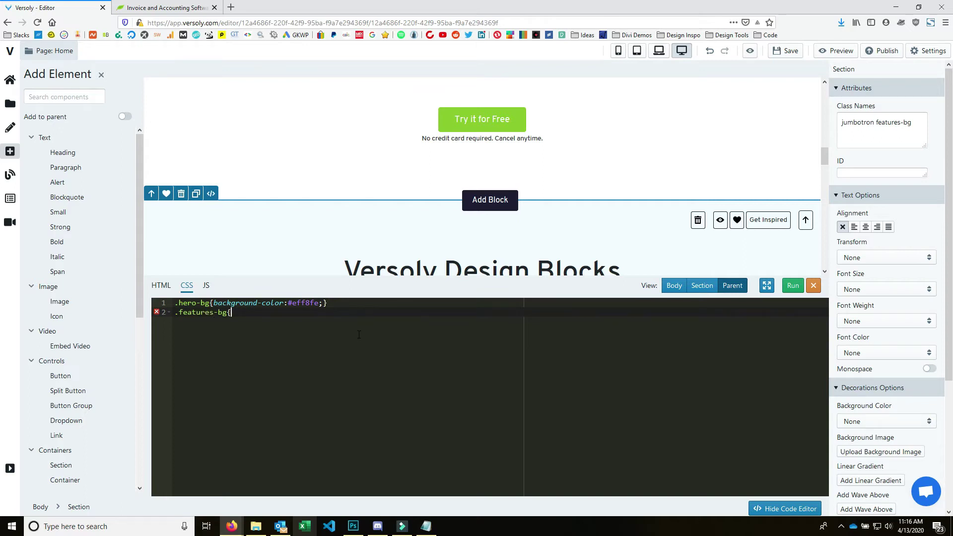
pyautogui.write('background-color:#e5f4fe;')
pyautogui.press('Return')
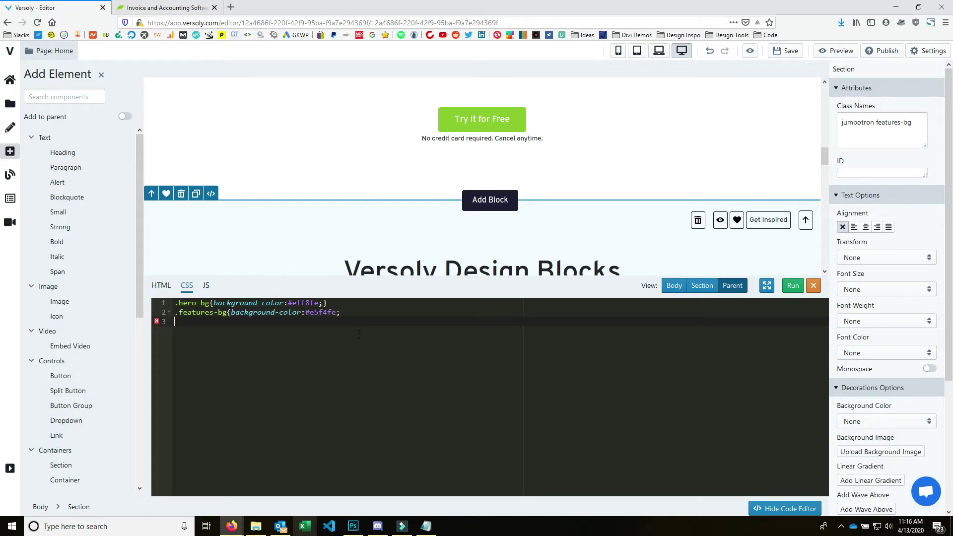
pyautogui.click(793, 286)
pyautogui.scroll(-2, 639, 182)
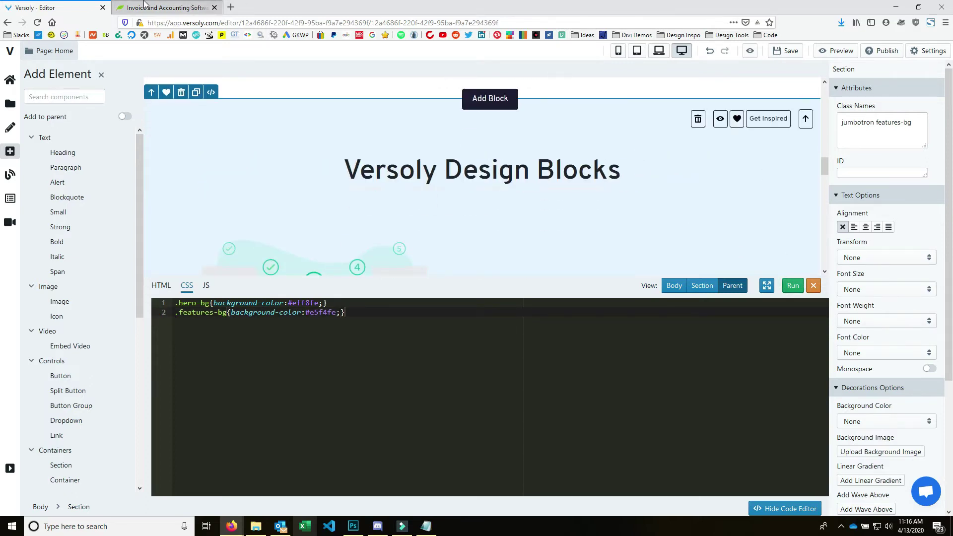
# Examine the layout of the blue invoicing feature section on the FreshBooks homepage, and return to the Versoly editor.
pyautogui.hotkey('ctrl', 'Tab')
pyautogui.scroll(5, 594, 212)
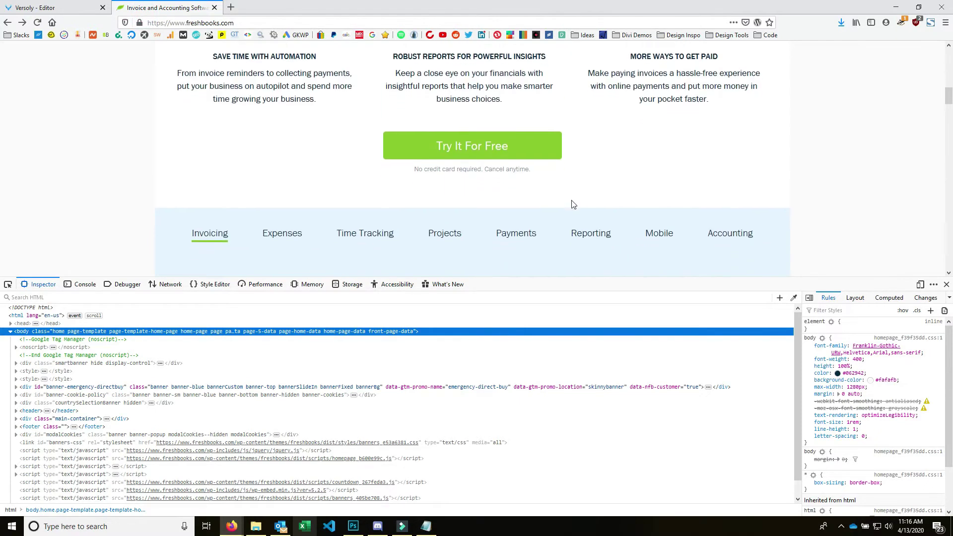
pyautogui.scroll(-4, 240, 240)
pyautogui.scroll(-3, 239, 261)
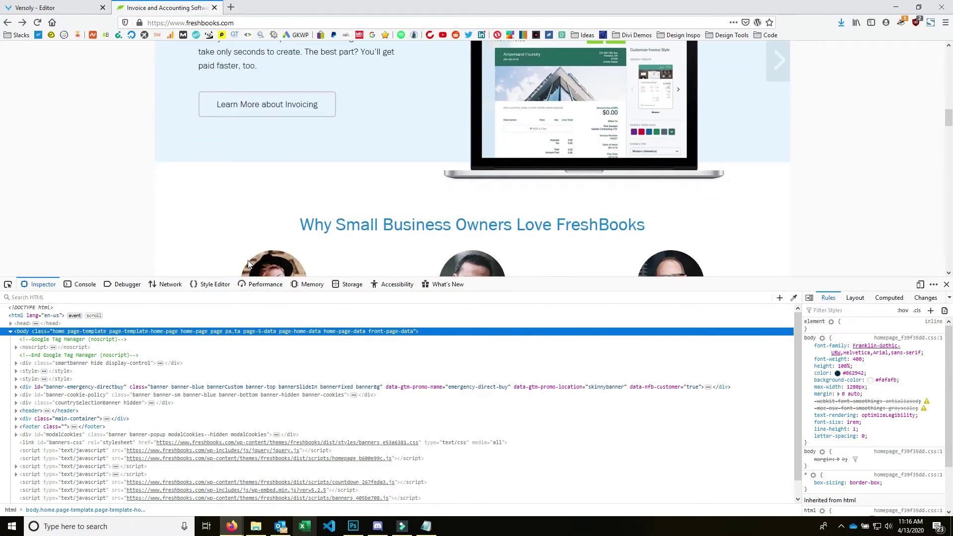
pyautogui.scroll(-4, 248, 260)
pyautogui.scroll(7, 546, 199)
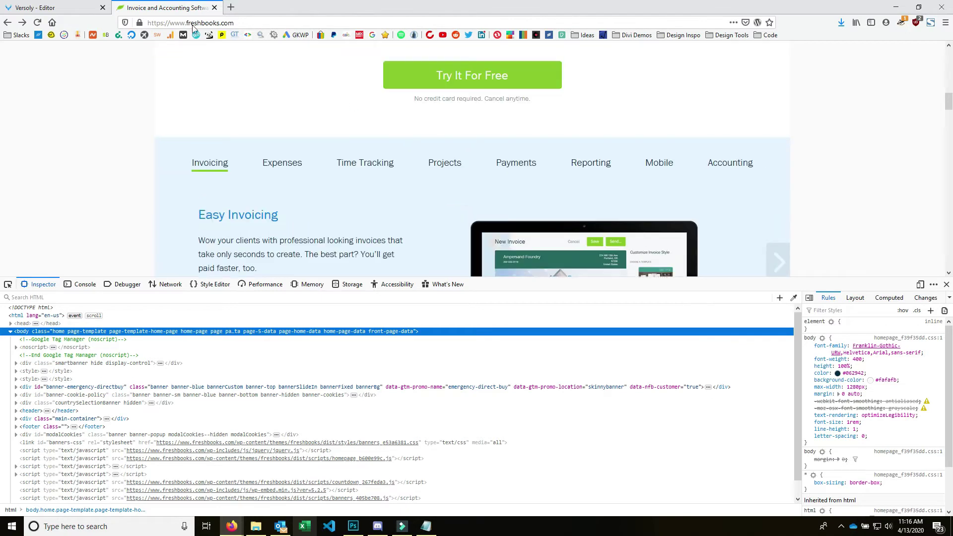
pyautogui.click(50, 10)
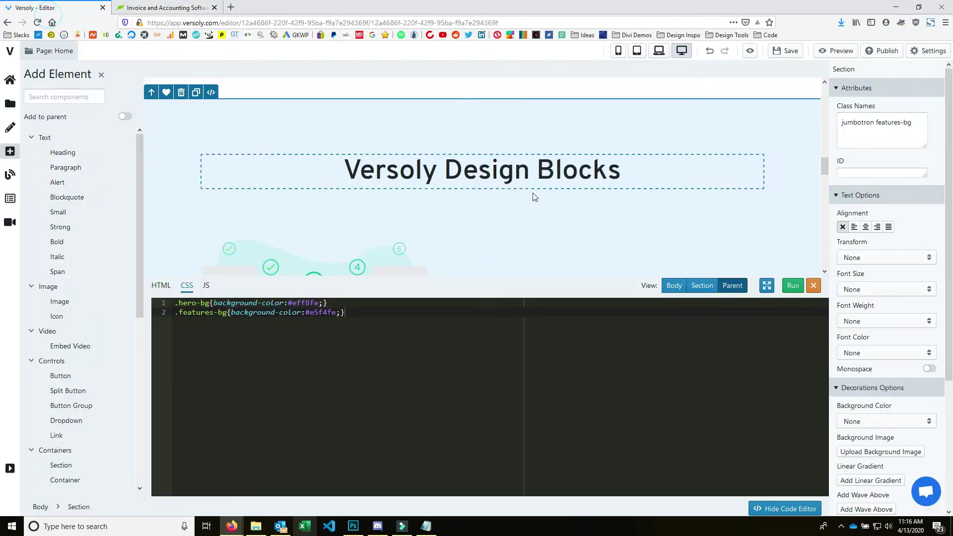
# Delete the "Versoly Design Blocks" heading with its emptied column and row, closing the code editor along the way.
pyautogui.click(513, 162)
pyautogui.click(210, 147)
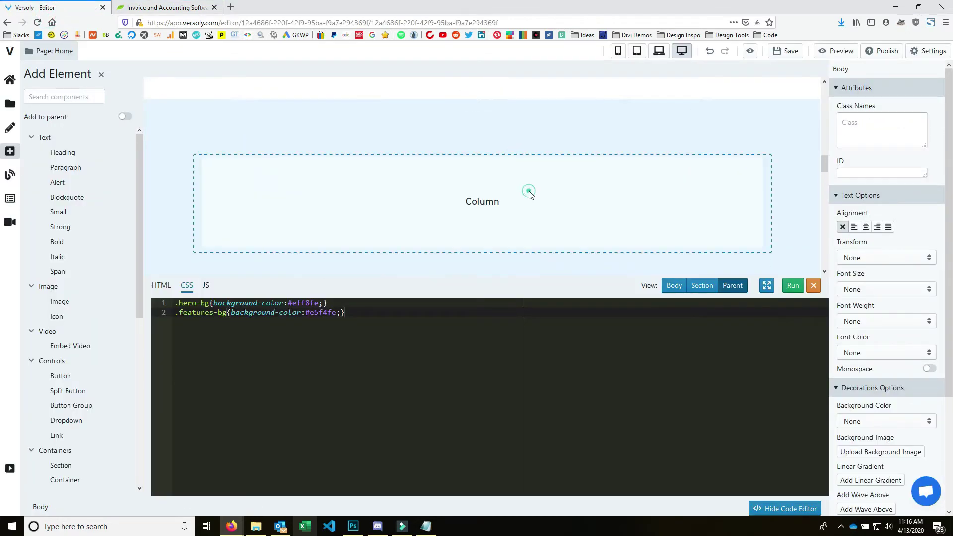
pyautogui.click(528, 194)
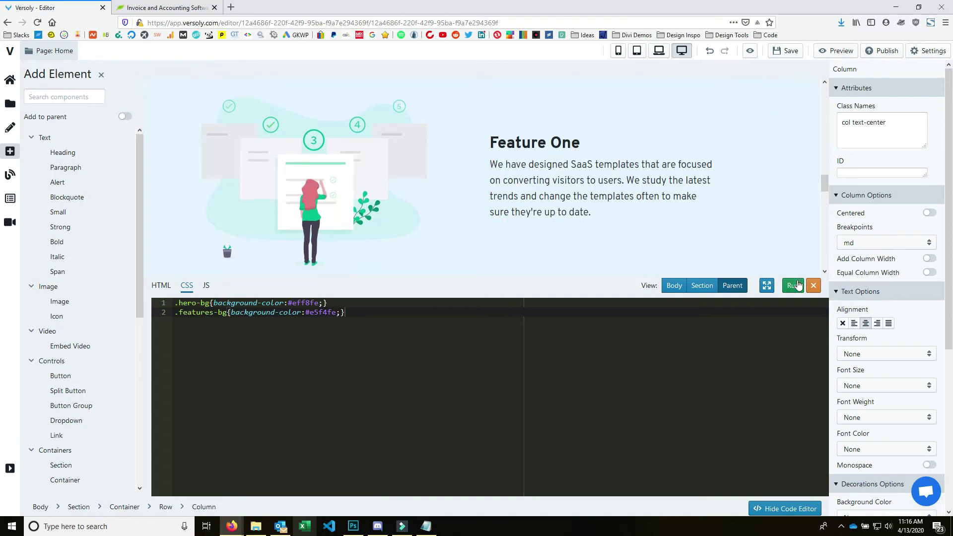
pyautogui.click(813, 285)
pyautogui.click(204, 198)
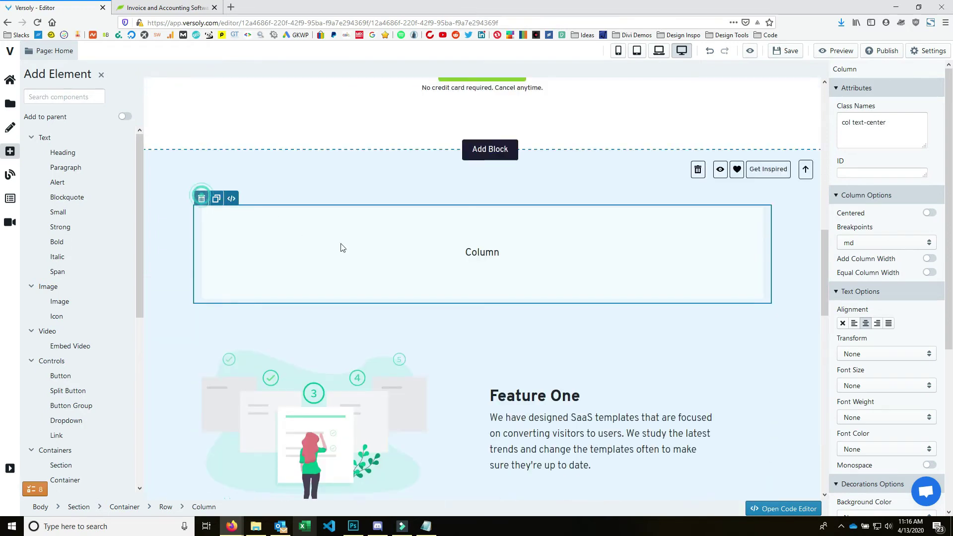
pyautogui.click(319, 228)
pyautogui.click(217, 200)
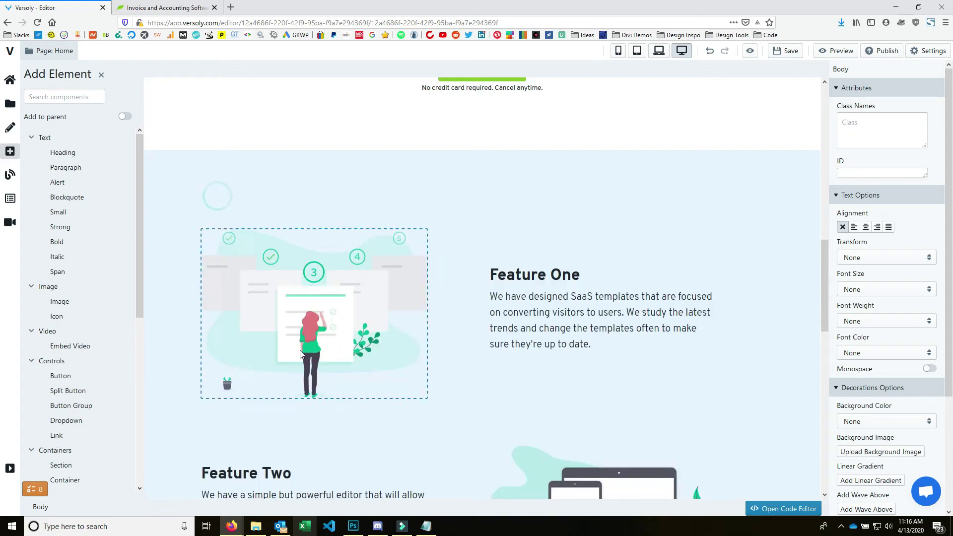
# Swap the Feature One illustration for the laptop invoice screenshot in the Freshbooks (Demo) image folder, matching the FreshBooks page.
pyautogui.click(230, 237)
pyautogui.click(238, 219)
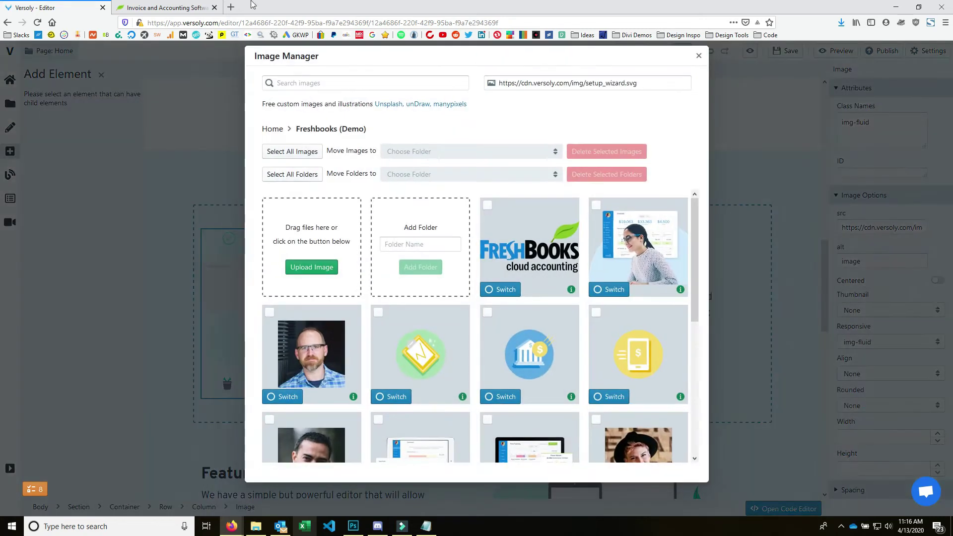
pyautogui.click(164, 7)
pyautogui.scroll(-2, 557, 187)
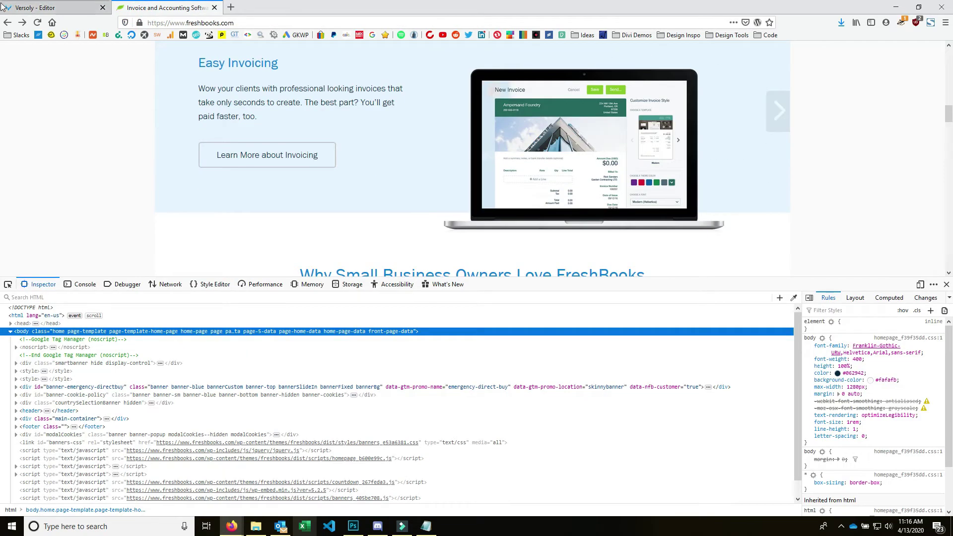
pyautogui.click(44, 8)
pyautogui.scroll(-5, 623, 301)
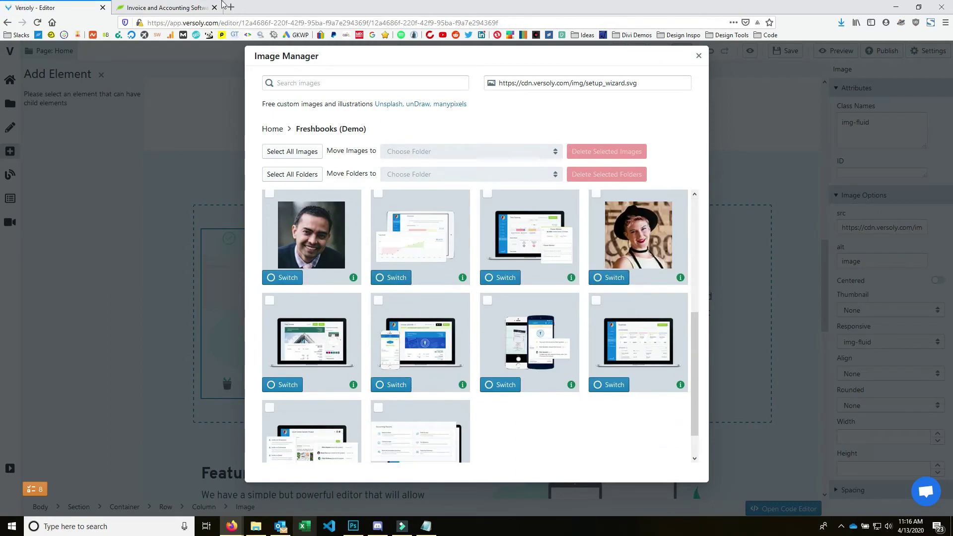
pyautogui.click(174, 7)
pyautogui.click(26, 7)
pyautogui.click(289, 385)
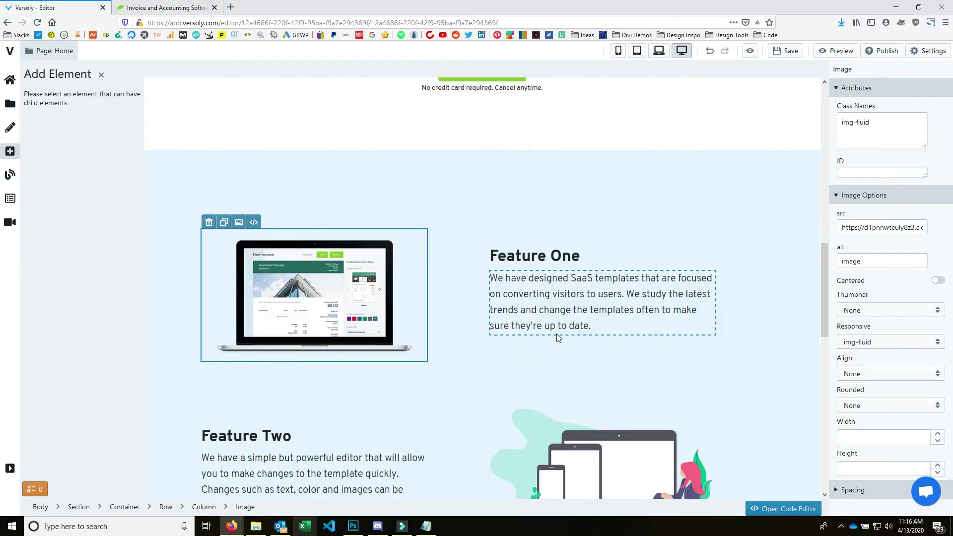
# Replace the "Feature One" heading with "Easy Invoicing" copied from the FreshBooks homepage.
pyautogui.click(174, 7)
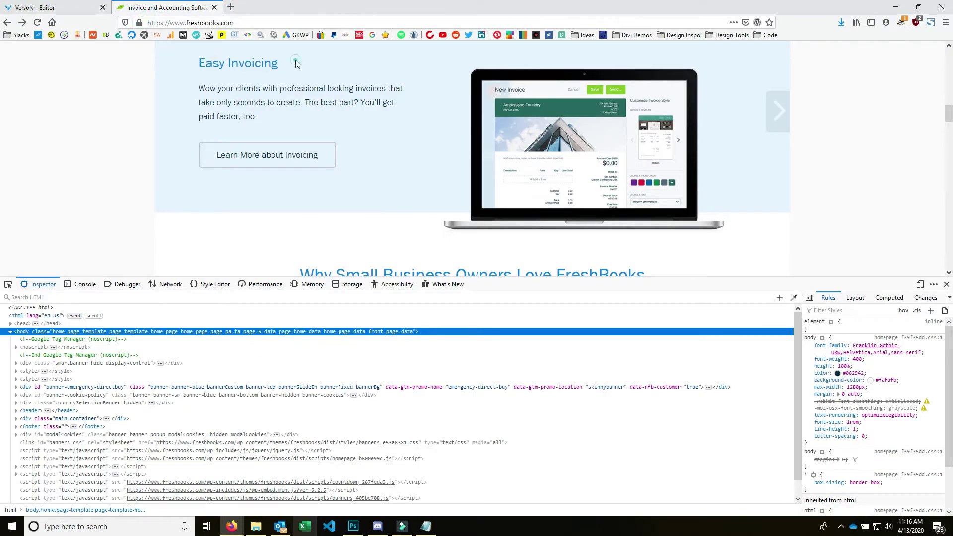
pyautogui.moveTo(295, 63); pyautogui.dragTo(183, 49)
pyautogui.hotkey('ctrl', 'c')
pyautogui.click(39, 7)
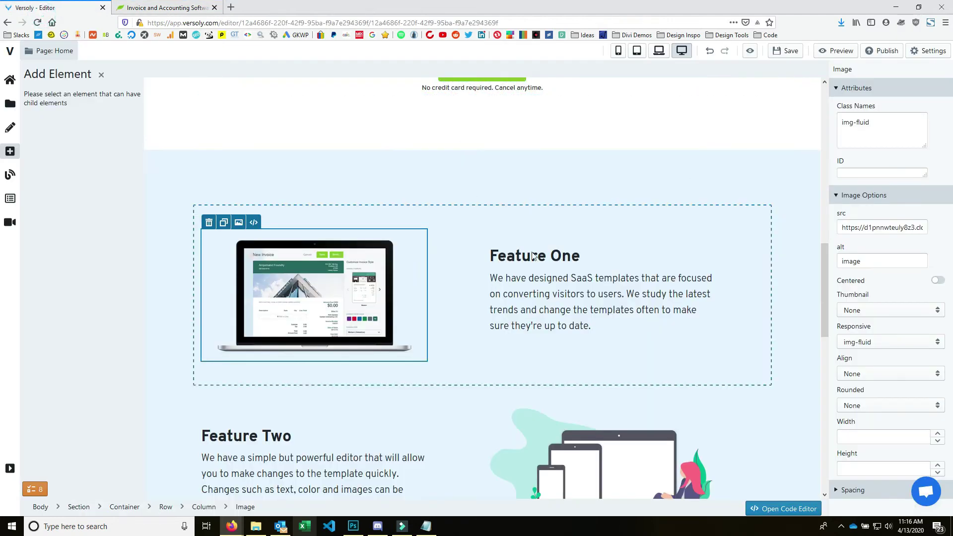
pyautogui.click(535, 256)
pyautogui.tripleClick(536, 256)
pyautogui.hotkey('ctrl', 'v')
# Set the font color of the "Easy Invoicing" heading to text-secondary.
pyautogui.click(638, 258)
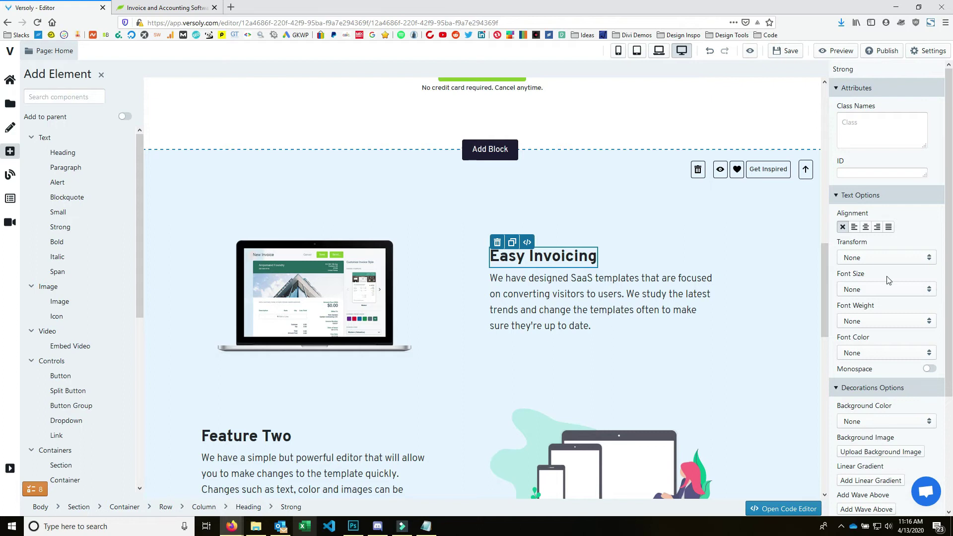
pyautogui.click(912, 356)
pyautogui.click(864, 222)
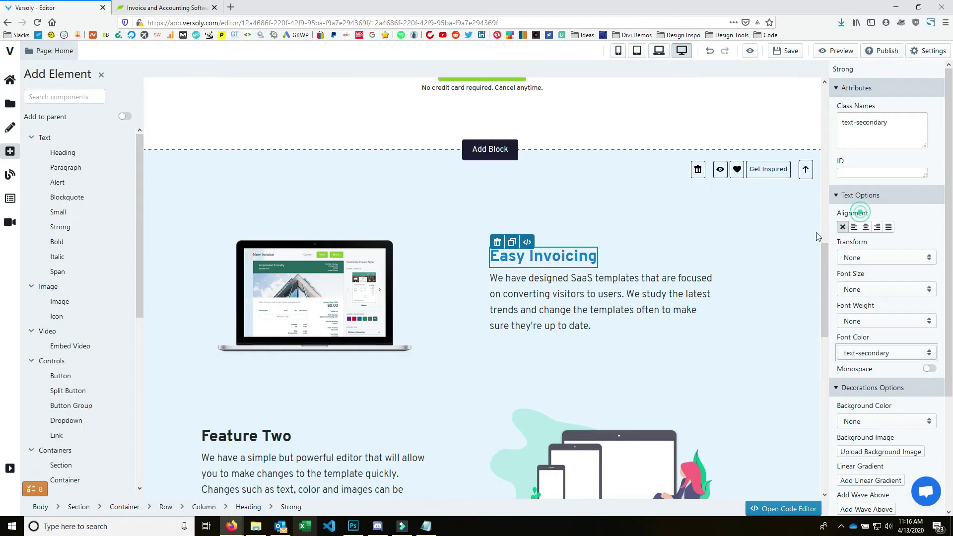
# Replace the paragraph under "Easy Invoicing" with the FreshBooks text beginning "Wow your clients with professional looking invoices".
pyautogui.click(639, 300)
pyautogui.click(159, 8)
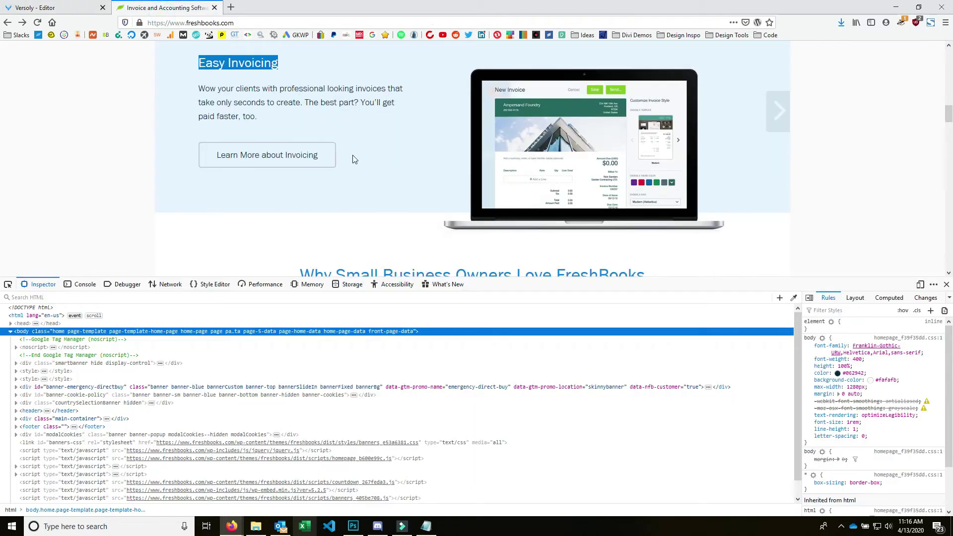
pyautogui.moveTo(274, 117); pyautogui.dragTo(195, 93)
pyautogui.hotkey('ctrl', 'c')
pyautogui.click(45, 7)
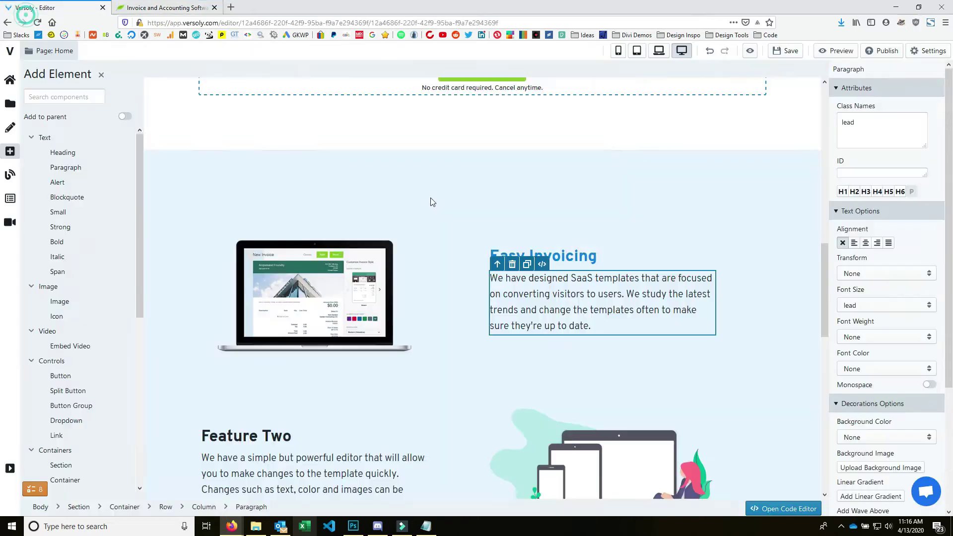
pyautogui.tripleClick(541, 293)
pyautogui.hotkey('ctrl', 'v')
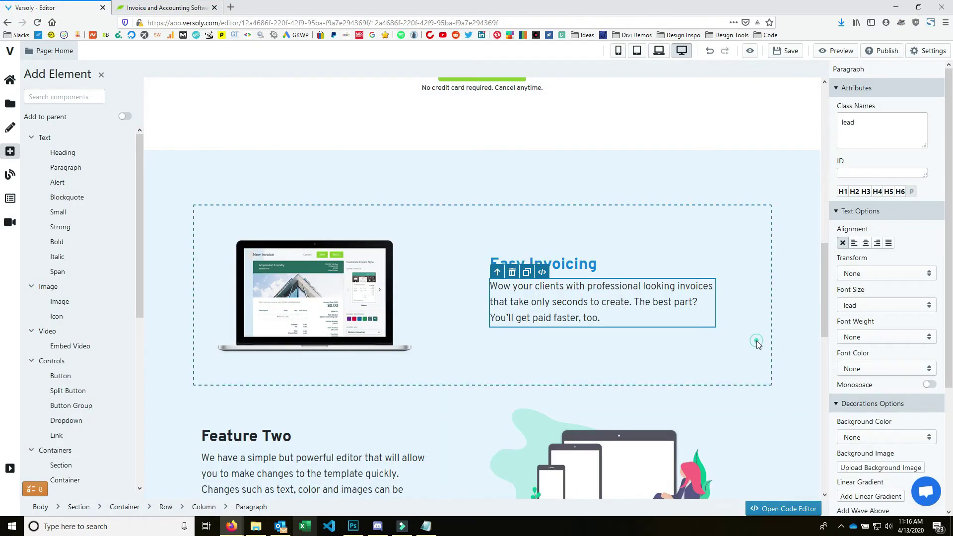
pyautogui.click(755, 340)
# Add a button below the paragraph in the Easy Invoicing column, and check the FreshBooks button it should imitate.
pyautogui.click(617, 329)
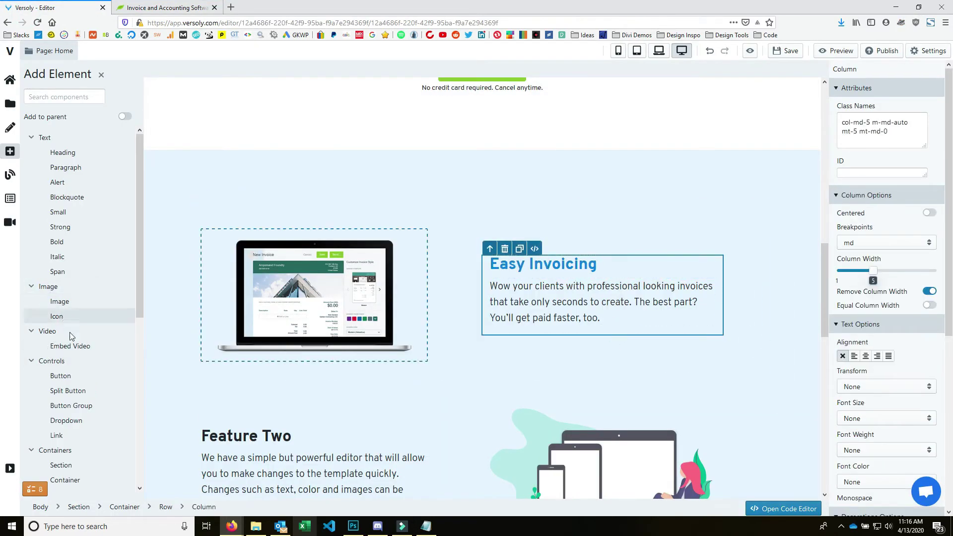
pyautogui.click(78, 375)
pyautogui.hotkey('ctrl', 'Tab')
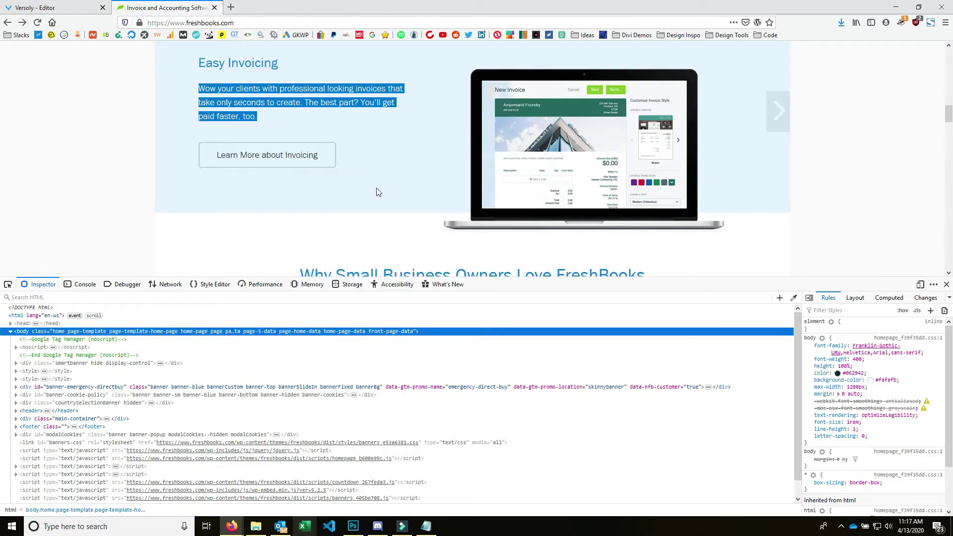
pyautogui.click(32, 10)
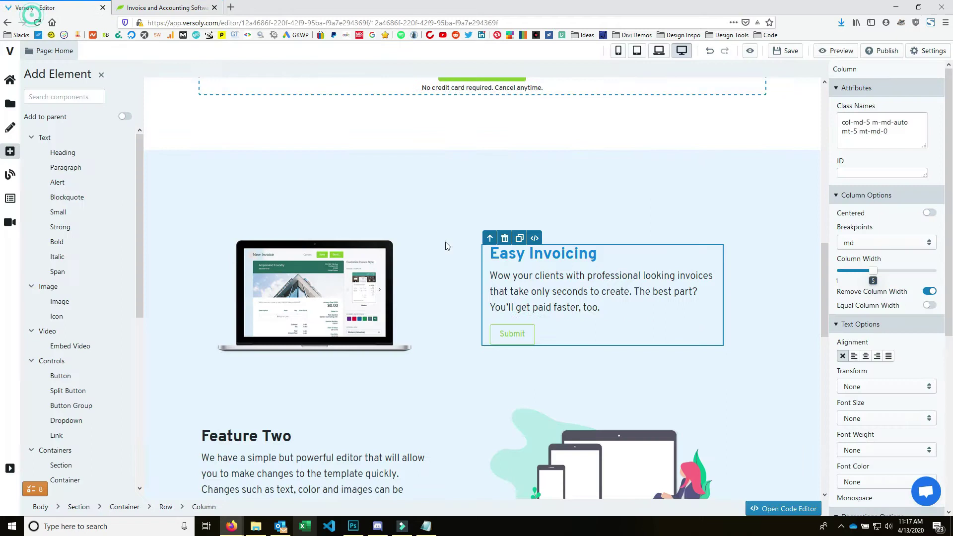
# Set the color of the Submit button in the Easy Invoicing column to btn-secondary.
pyautogui.click(517, 334)
pyautogui.click(887, 245)
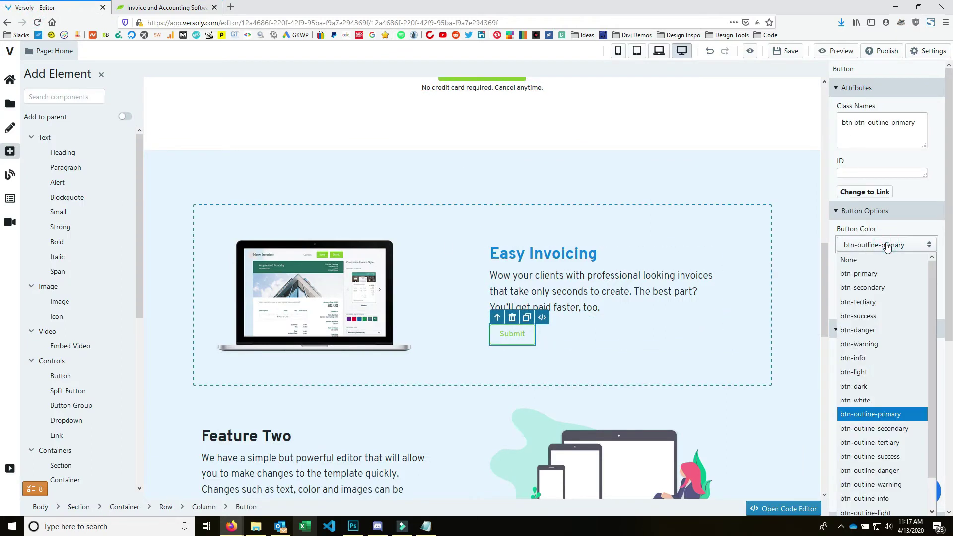
pyautogui.click(886, 288)
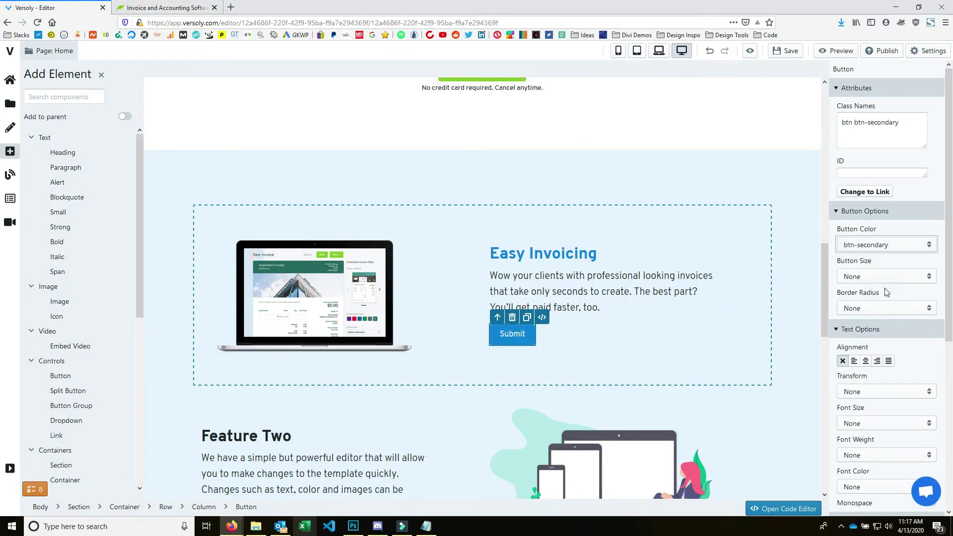
pyautogui.click(597, 312)
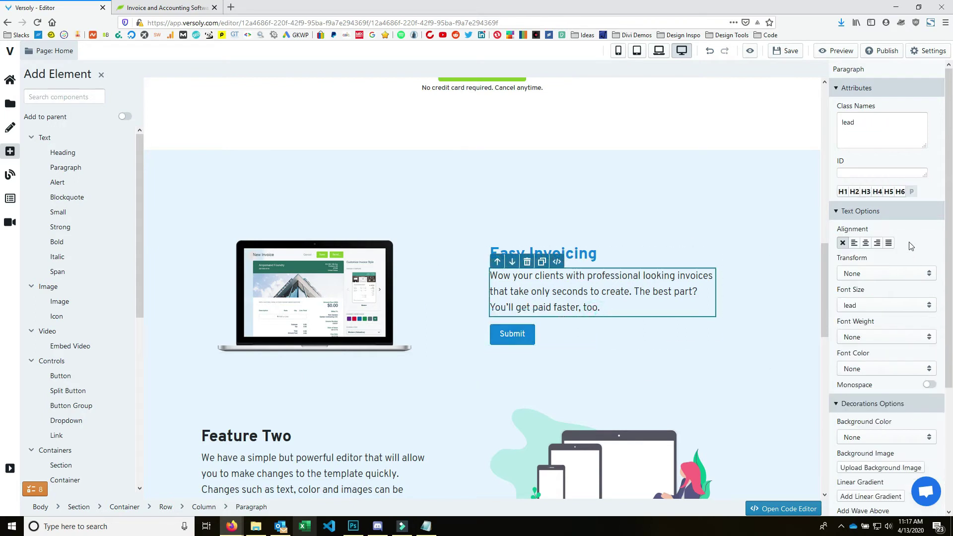
pyautogui.click(881, 273)
pyautogui.click(873, 273)
pyautogui.scroll(-5, 892, 328)
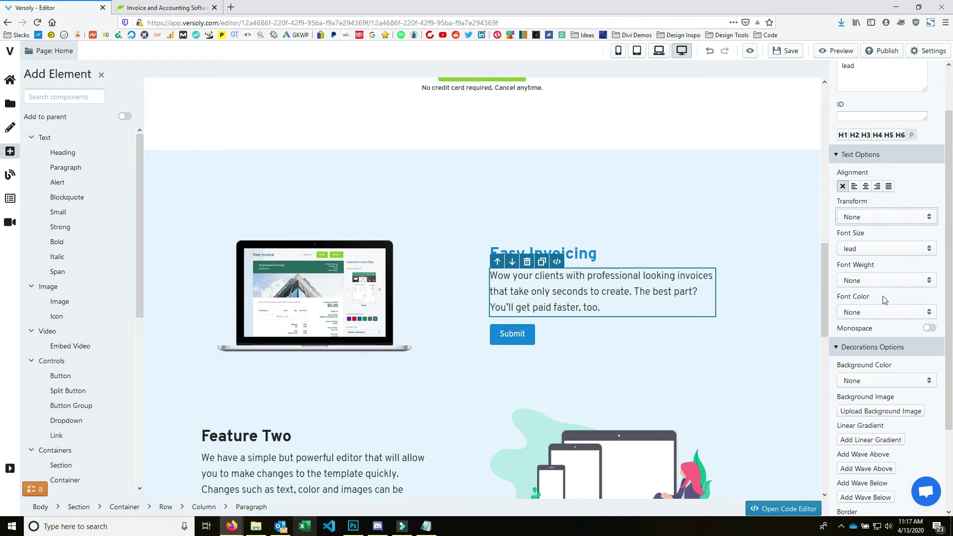
pyautogui.click(883, 306)
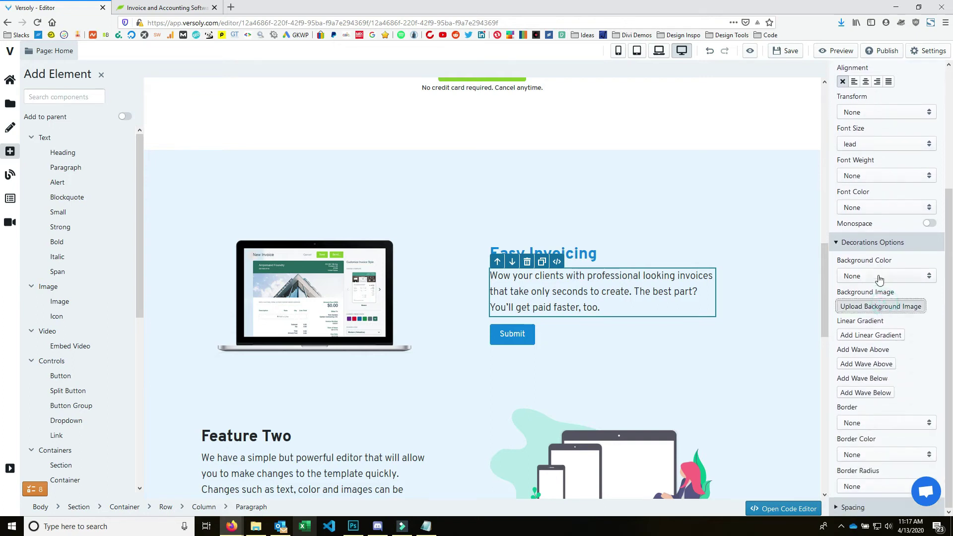
# Set the color of the Submit button in the Easy Invoicing column to btn-outline-secondary.
pyautogui.click(491, 338)
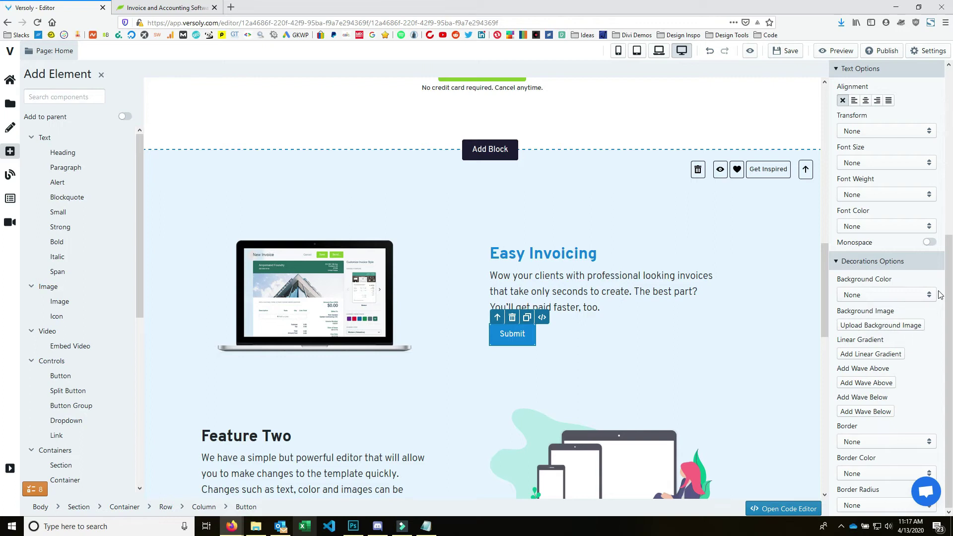
pyautogui.scroll(7, 910, 333)
pyautogui.click(892, 213)
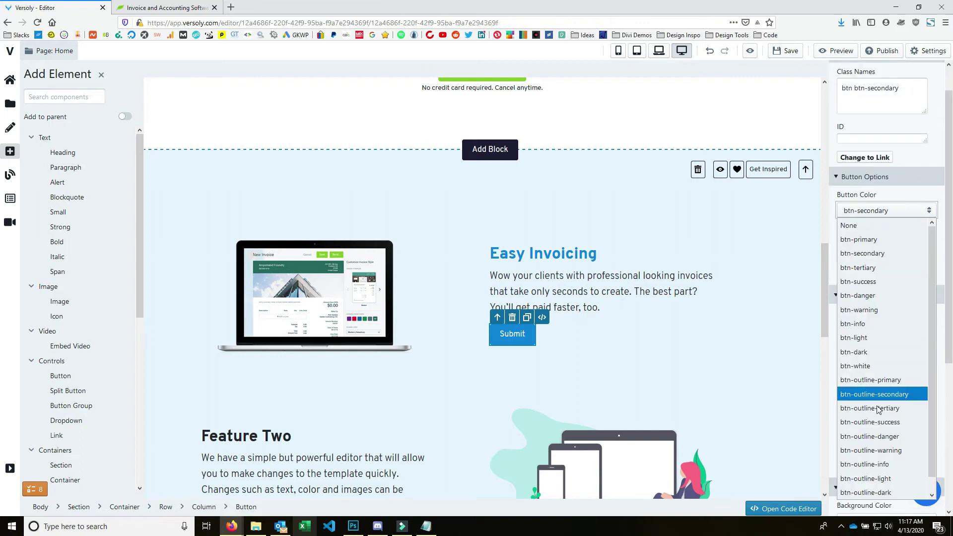
pyautogui.click(915, 395)
# Change the Submit button's text to "Learn More about Invoicing", matching the wording and capitalization on the FreshBooks page.
pyautogui.doubleClick(517, 341)
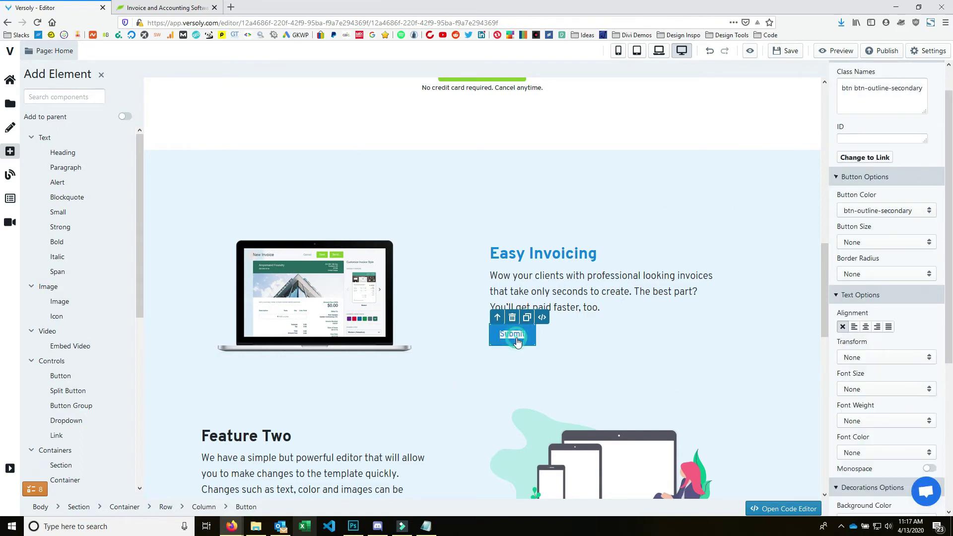
pyautogui.write('Learn more about Invoicing')
pyautogui.click(135, 6)
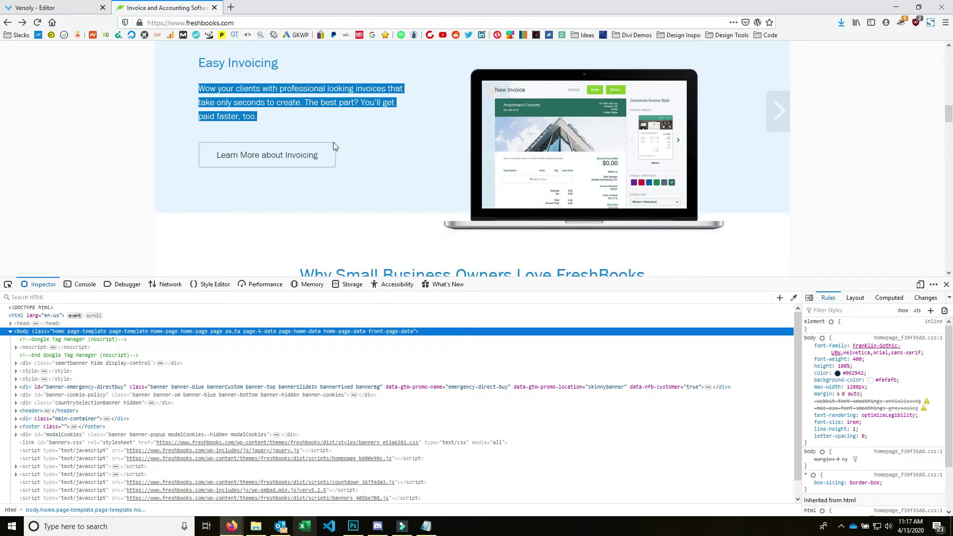
pyautogui.click(35, 8)
pyautogui.click(527, 339)
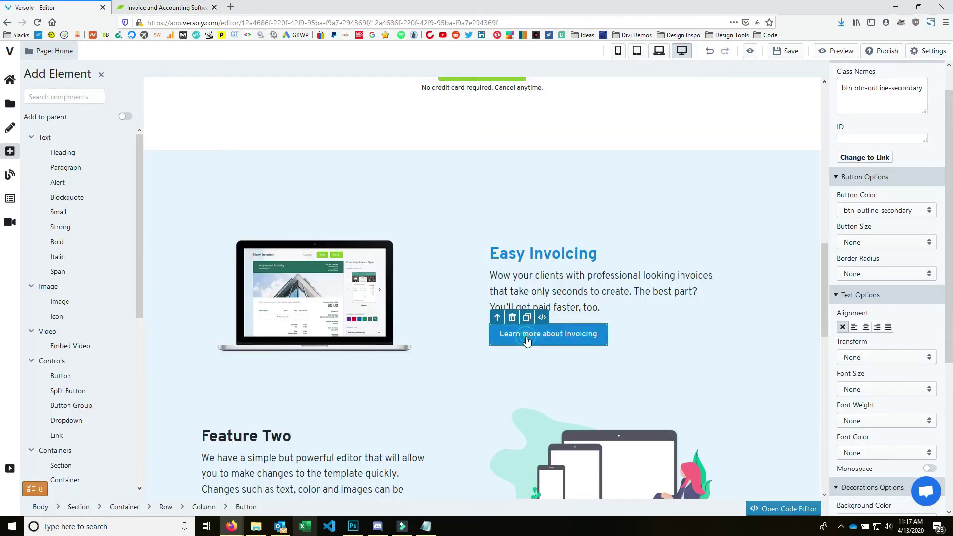
pyautogui.press('BackSpace')
pyautogui.write('M')
pyautogui.click(755, 332)
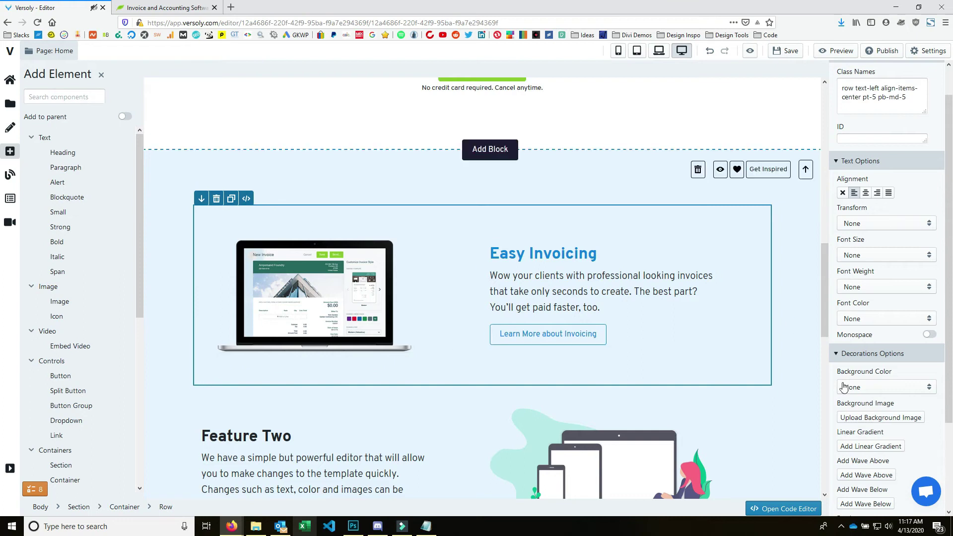
pyautogui.click(814, 410)
pyautogui.scroll(-3, 716, 369)
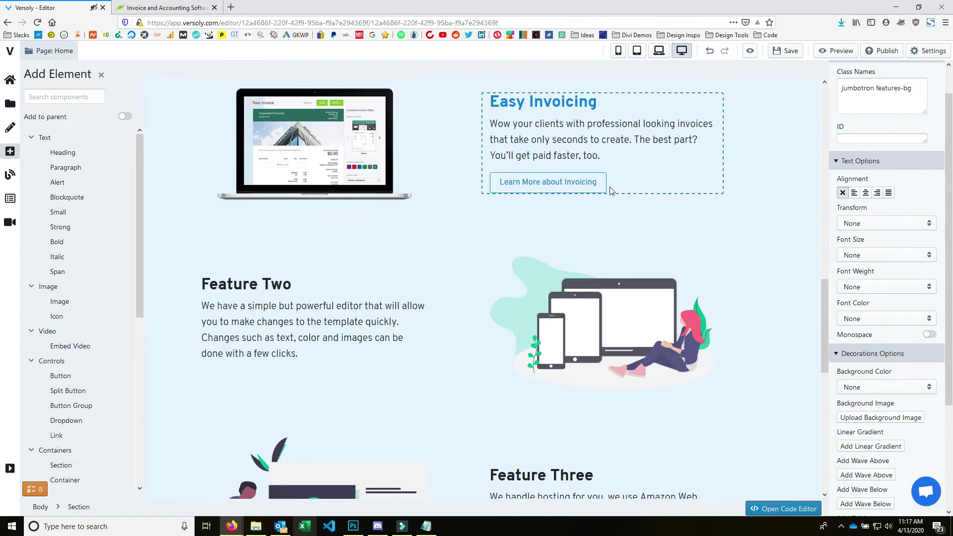
pyautogui.click(265, 290)
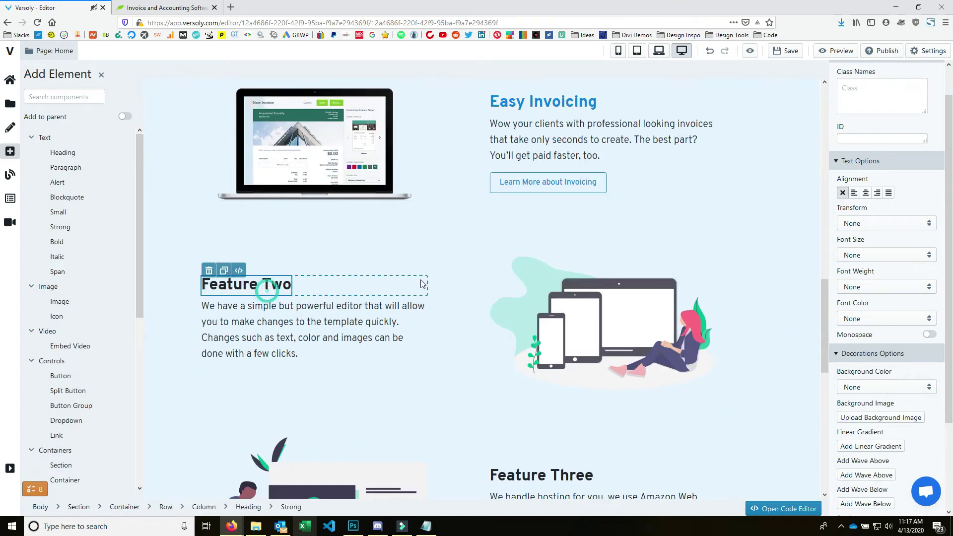
pyautogui.click(514, 137)
pyautogui.click(285, 284)
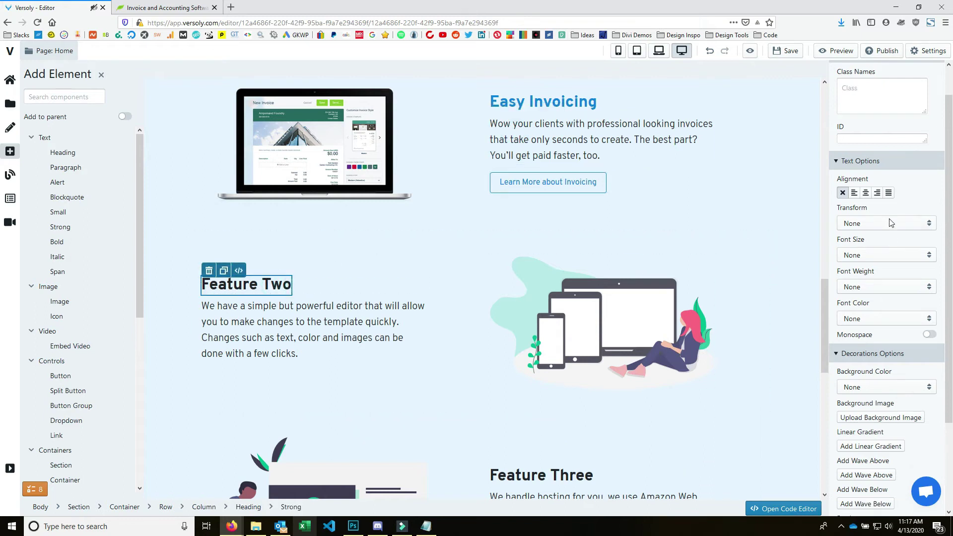
pyautogui.scroll(2, 742, 205)
pyautogui.scroll(-2, 909, 283)
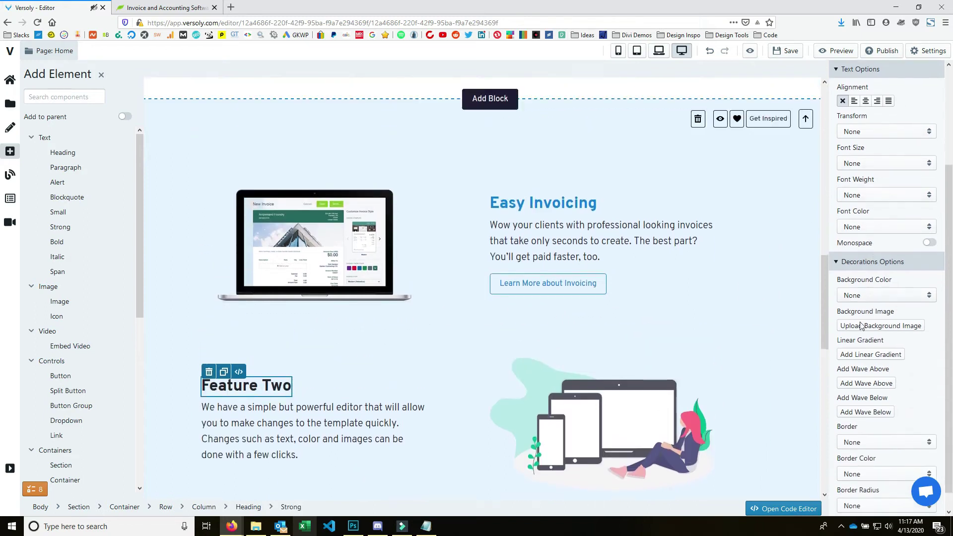
pyautogui.scroll(-4, 695, 358)
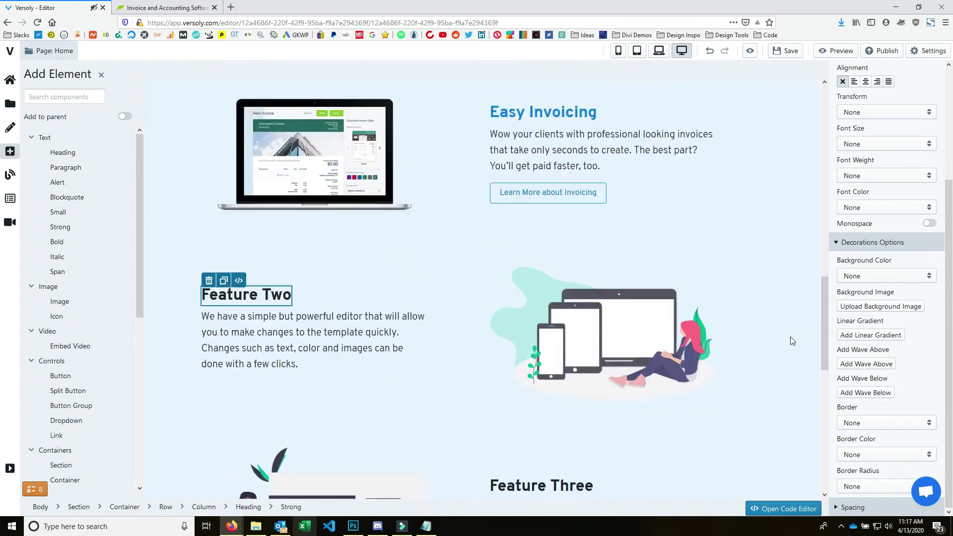
# Open the image picker for the Feature Two illustration, and copy the heading "Organize Expenses Effortlessly" from the FreshBooks Expenses slide.
pyautogui.click(612, 217)
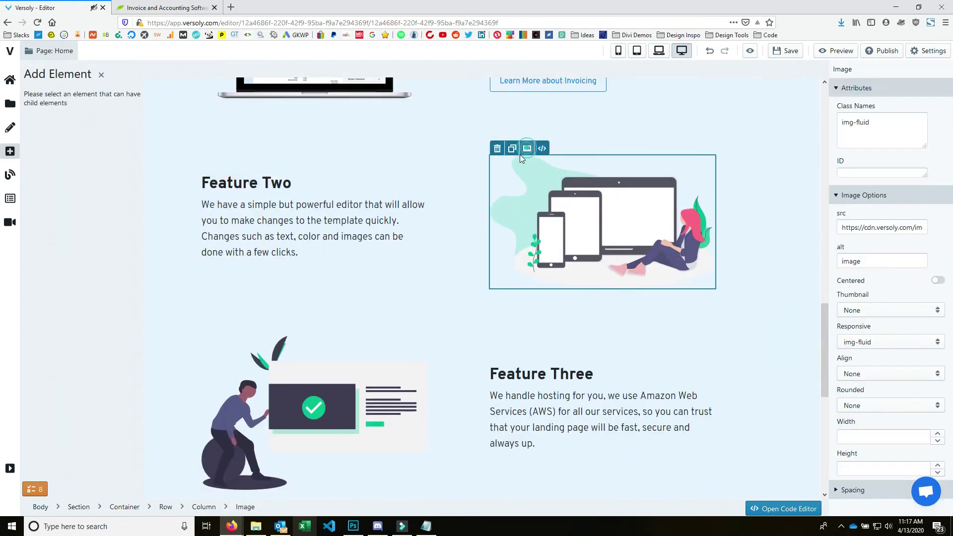
pyautogui.click(526, 149)
pyautogui.click(197, 6)
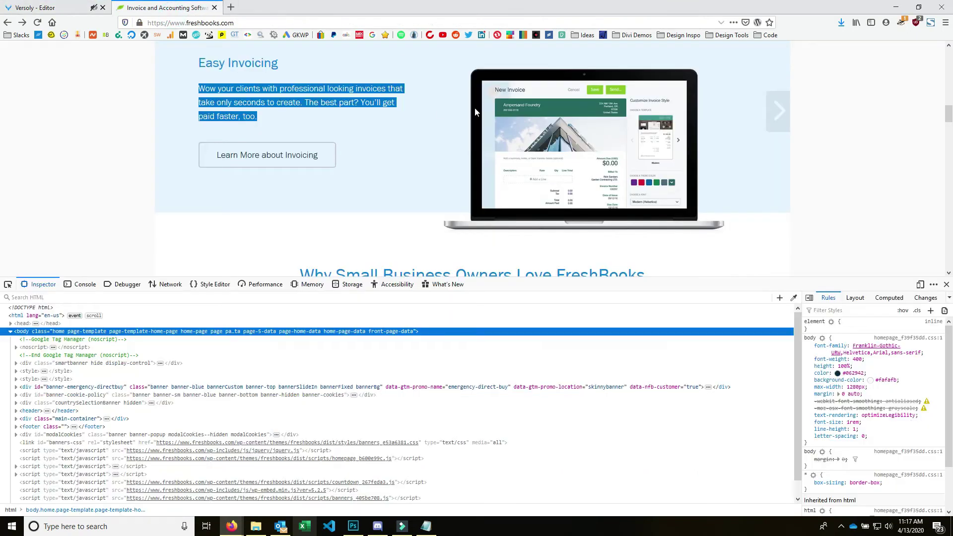
pyautogui.scroll(3, 291, 177)
pyautogui.click(290, 215)
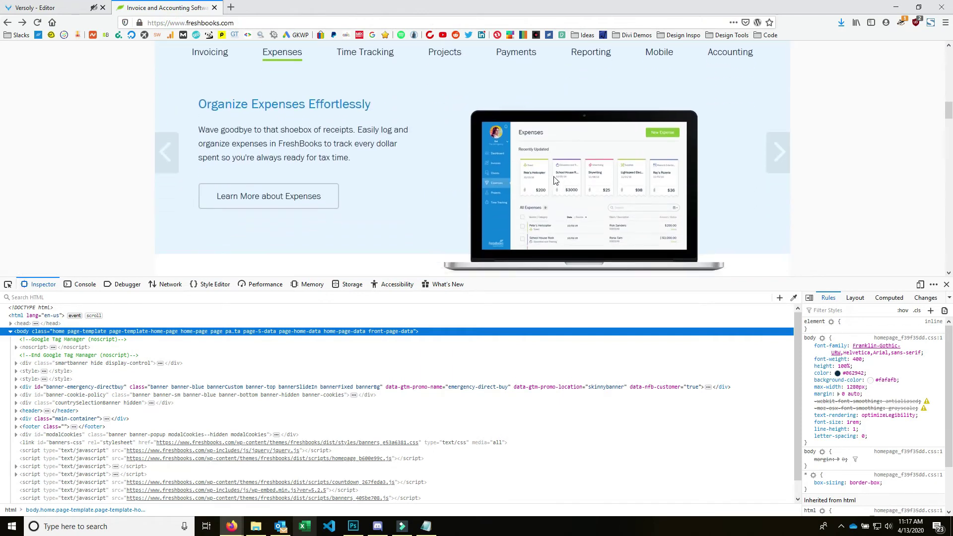
pyautogui.moveTo(376, 116); pyautogui.dragTo(203, 107)
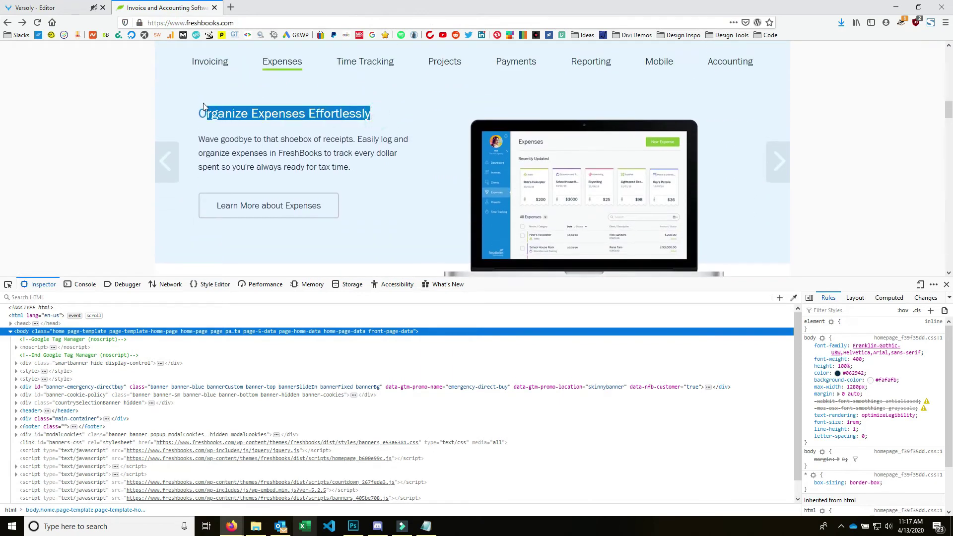
pyautogui.rightClick(215, 110)
pyautogui.click(228, 117)
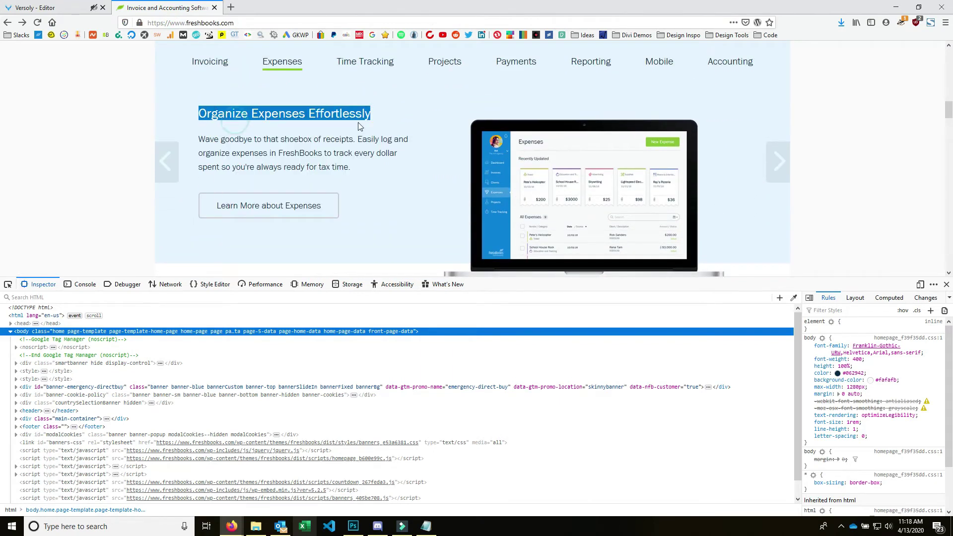
# Replace the Feature Two illustration with the Expenses laptop image from the Freshbooks (Demo) folder, matching the FreshBooks slide.
pyautogui.click(37, 12)
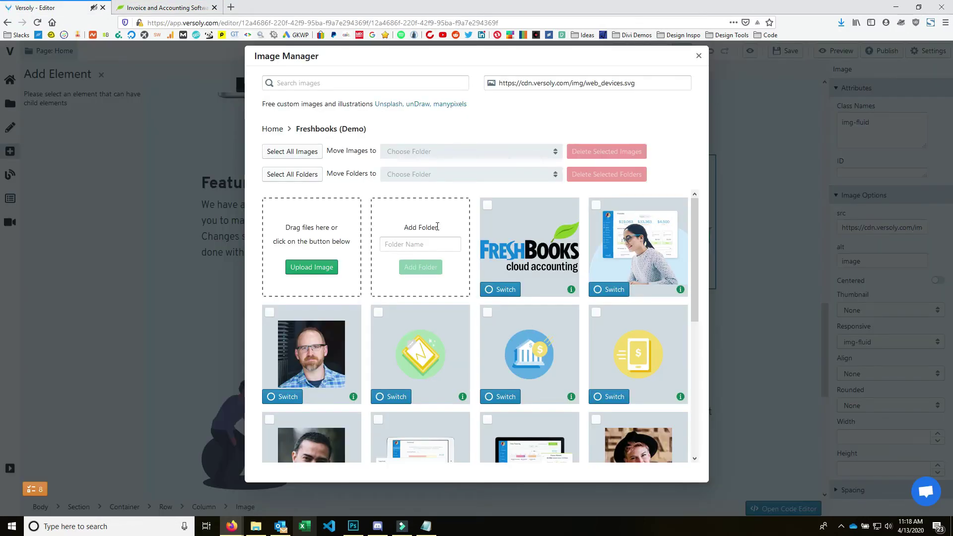
pyautogui.scroll(-3, 502, 348)
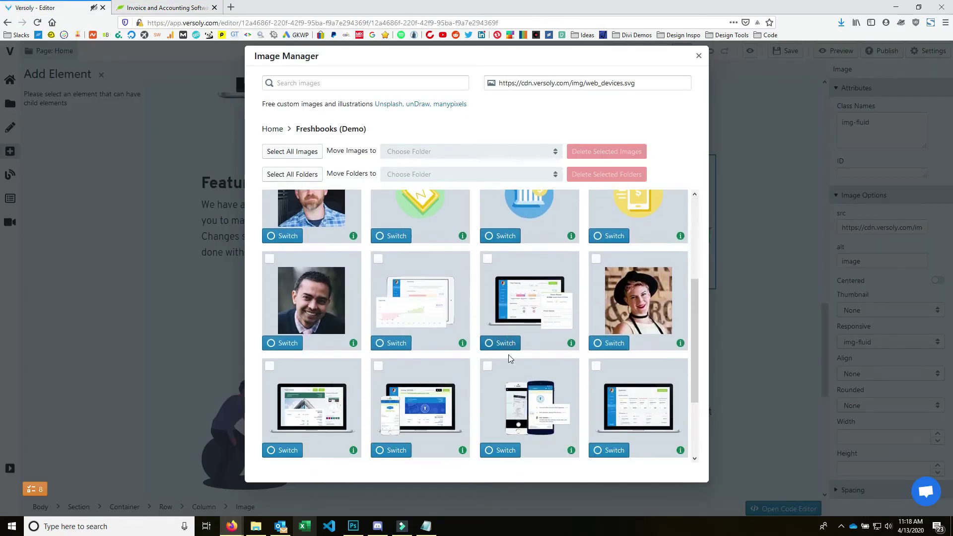
pyautogui.scroll(-1, 627, 384)
pyautogui.scroll(-1, 626, 383)
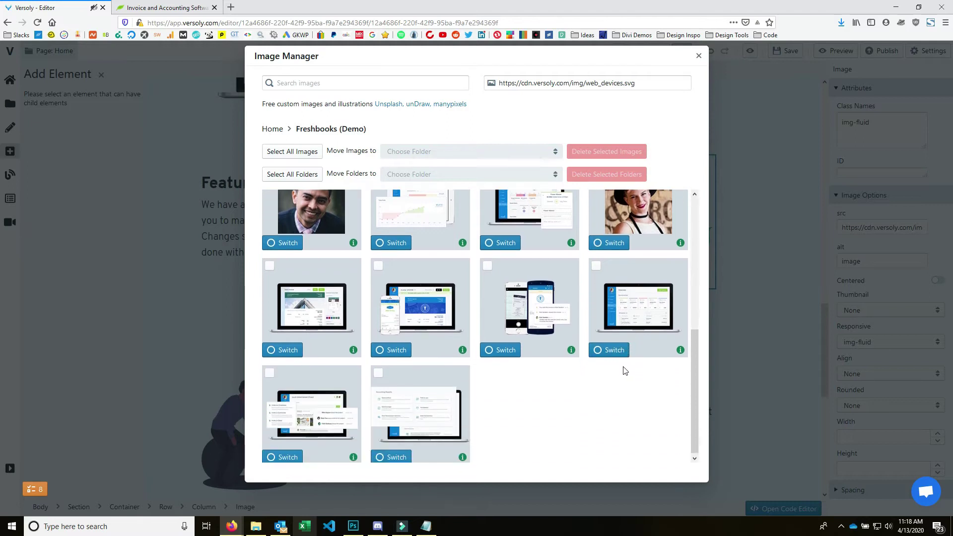
pyautogui.click(149, 7)
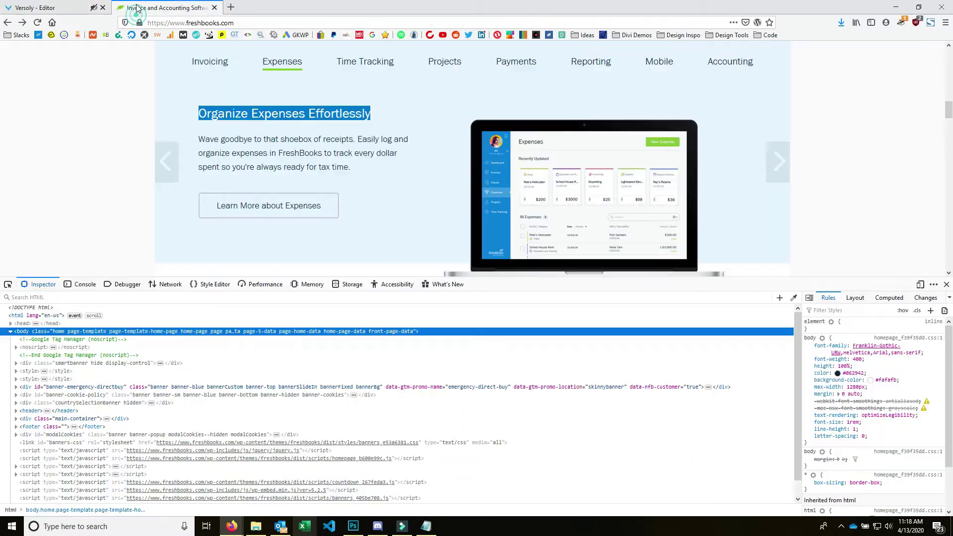
pyautogui.click(47, 7)
pyautogui.click(611, 347)
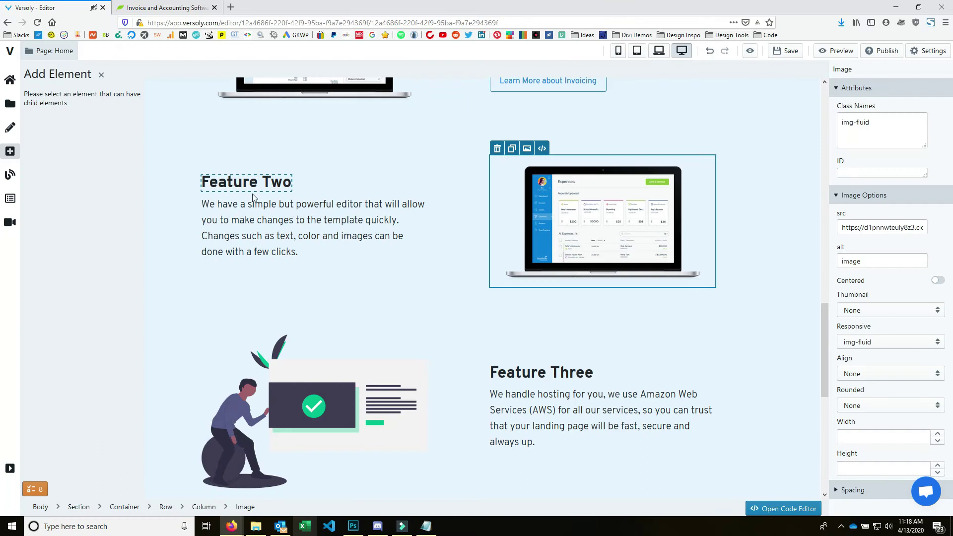
# Replace the "Feature Two" heading with "Organize Expenses Effortlessly" and set its font color to text-secondary.
pyautogui.click(259, 177)
pyautogui.hotkey('ctrl', 'v')
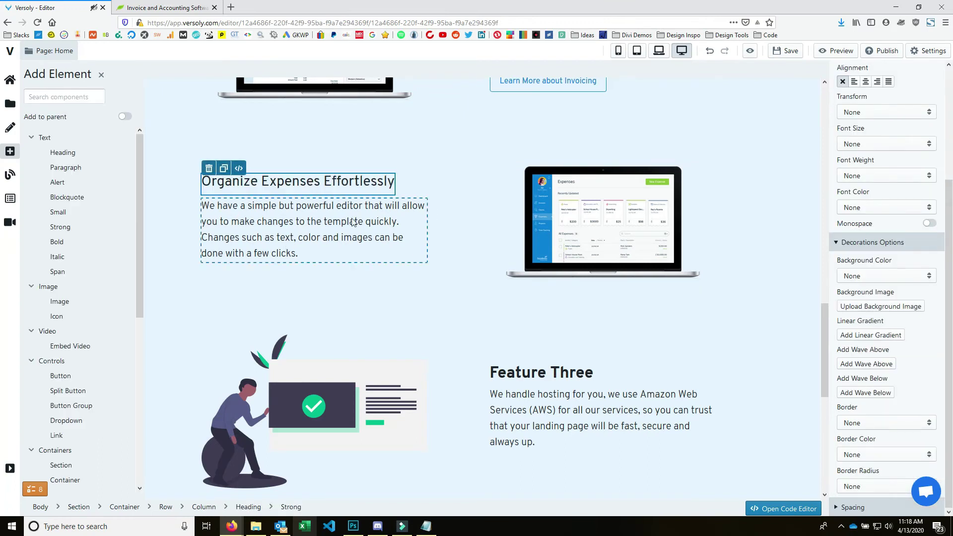
pyautogui.click(221, 218)
pyautogui.click(313, 178)
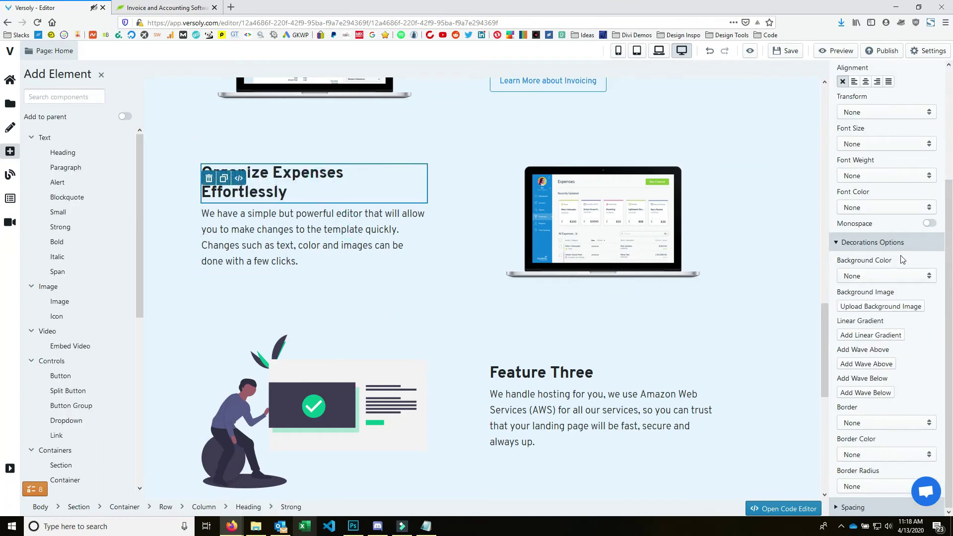
pyautogui.click(904, 205)
pyautogui.click(876, 248)
# Replace the paragraph under "Organize Expenses Effortlessly" with the FreshBooks text beginning "Wave goodbye to that shoebox of receipts".
pyautogui.click(394, 249)
pyautogui.click(137, 9)
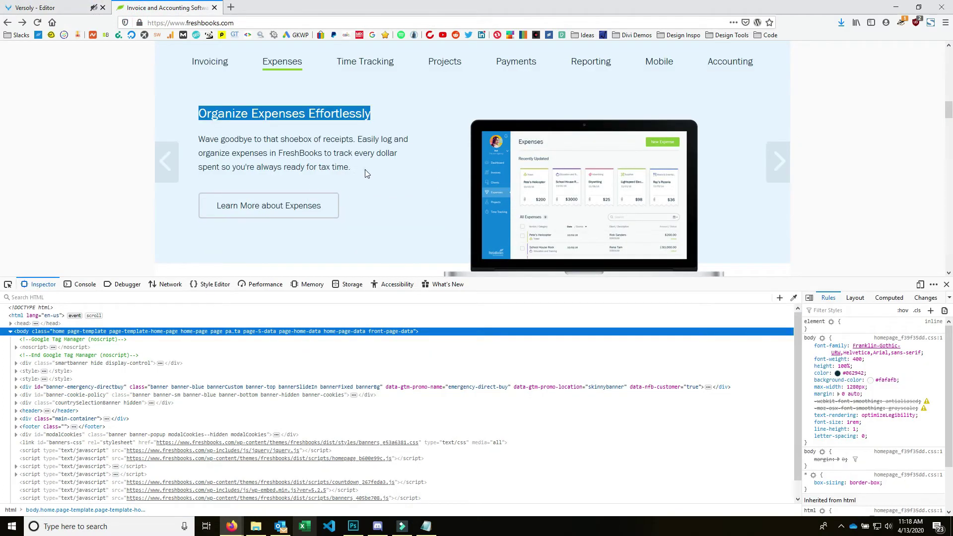
pyautogui.moveTo(365, 173); pyautogui.dragTo(200, 140)
pyautogui.click(65, 8)
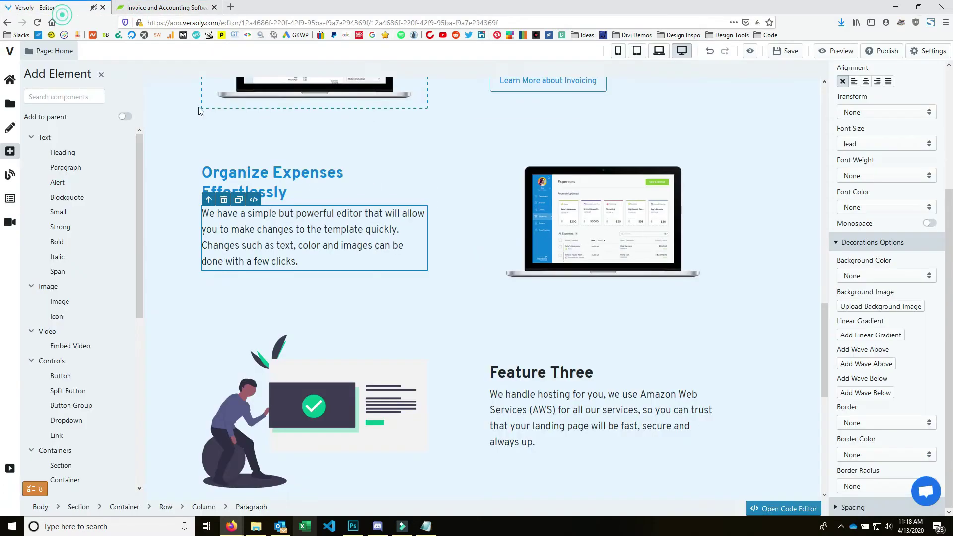
pyautogui.tripleClick(357, 220)
pyautogui.hotkey('ctrl', 'v')
pyautogui.click(377, 281)
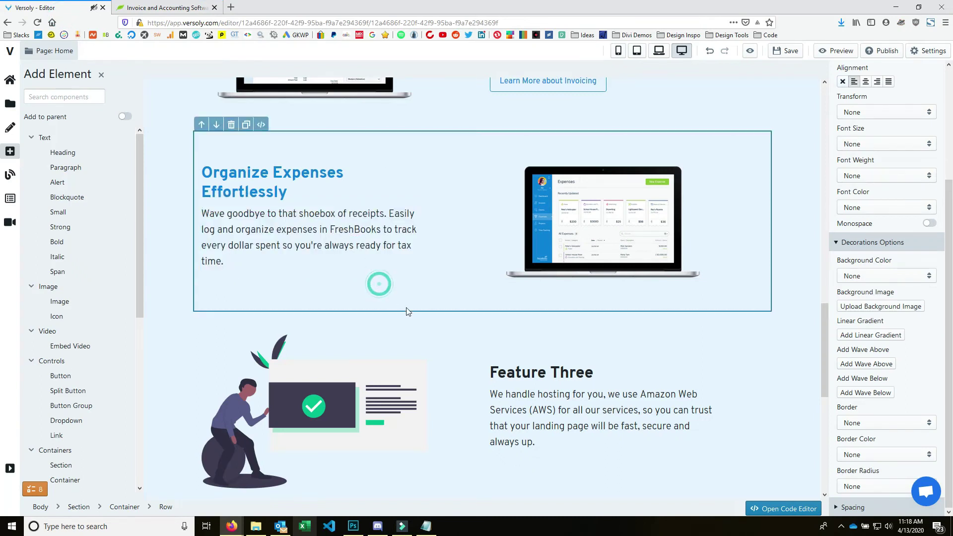
# Copy the paragraph beginning "You'll always invoice for exactly what you're worth" from the FreshBooks Time Tracking slide.
pyautogui.click(159, 7)
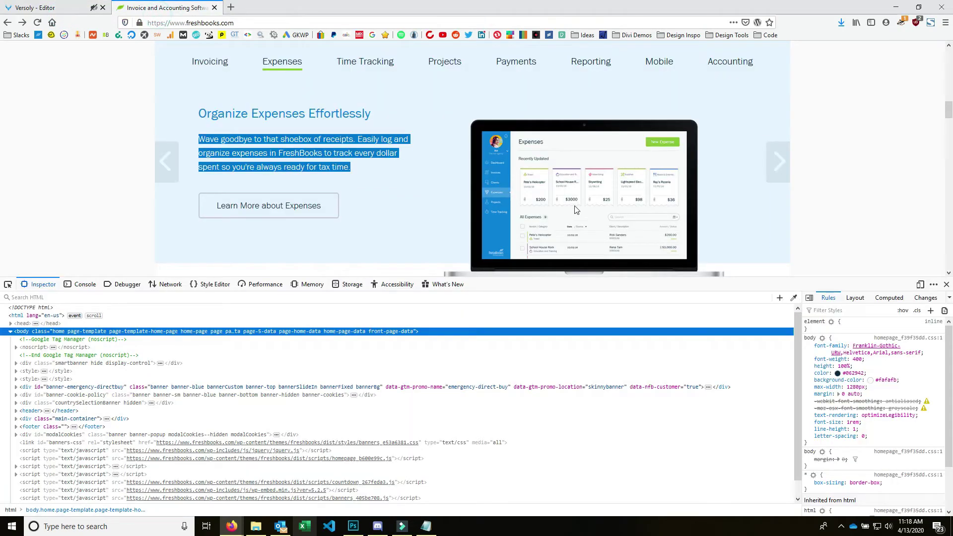
pyautogui.click(379, 62)
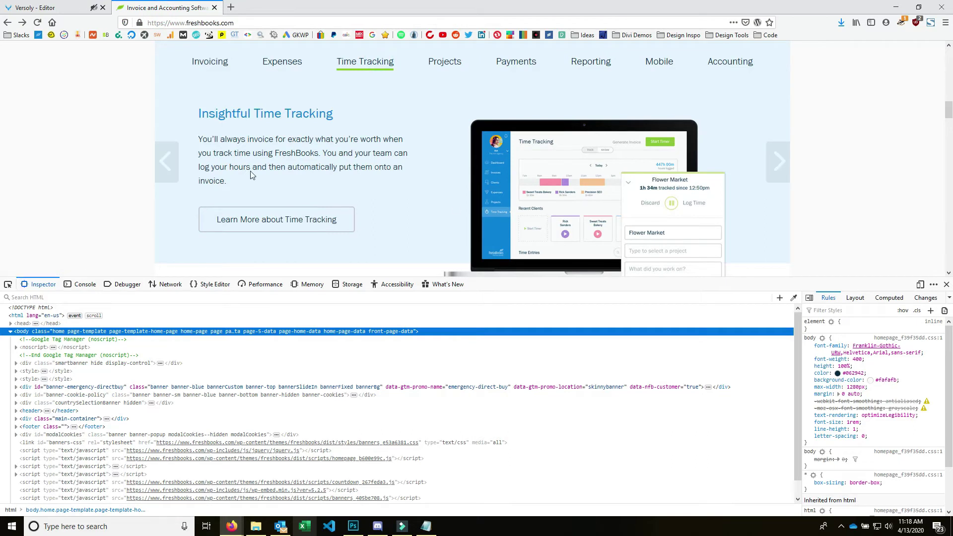
pyautogui.moveTo(235, 180); pyautogui.dragTo(187, 140)
pyautogui.hotkey('ctrl', 'c')
pyautogui.click(57, 8)
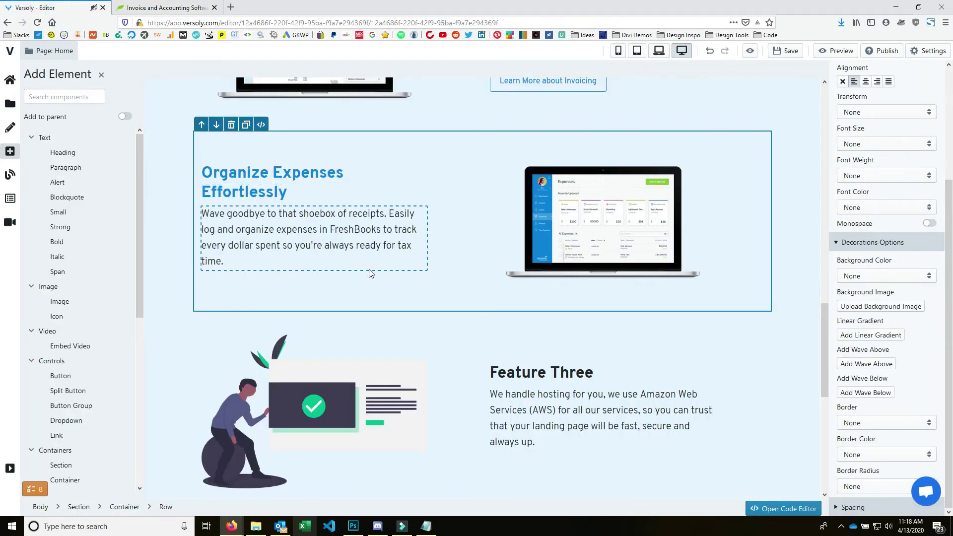
# Replace the Feature Three illustration with the Time Tracking laptop image from the Freshbooks (Demo) folder.
pyautogui.scroll(-4, 368, 273)
pyautogui.click(295, 288)
pyautogui.scroll(-1, 201, 185)
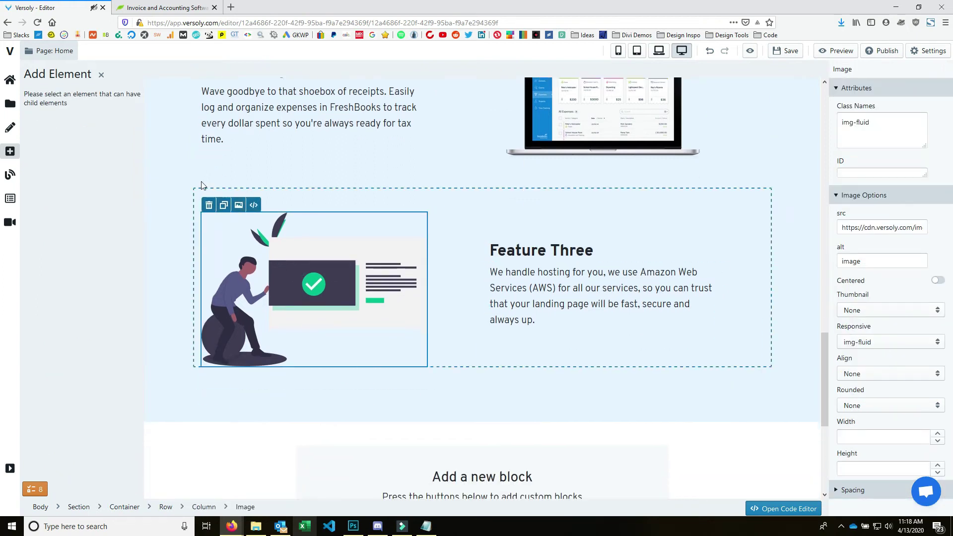
pyautogui.click(239, 175)
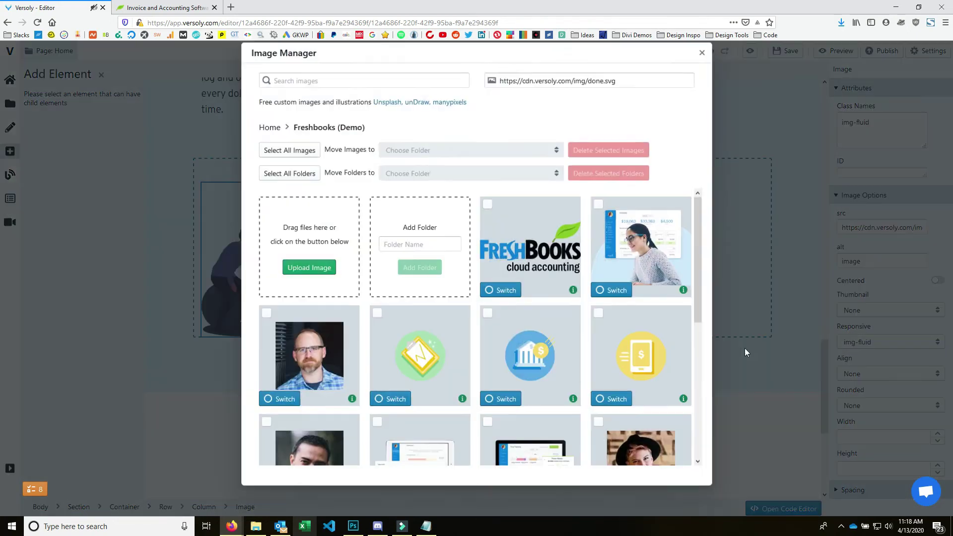
pyautogui.scroll(-2, 623, 300)
pyautogui.scroll(-3, 621, 299)
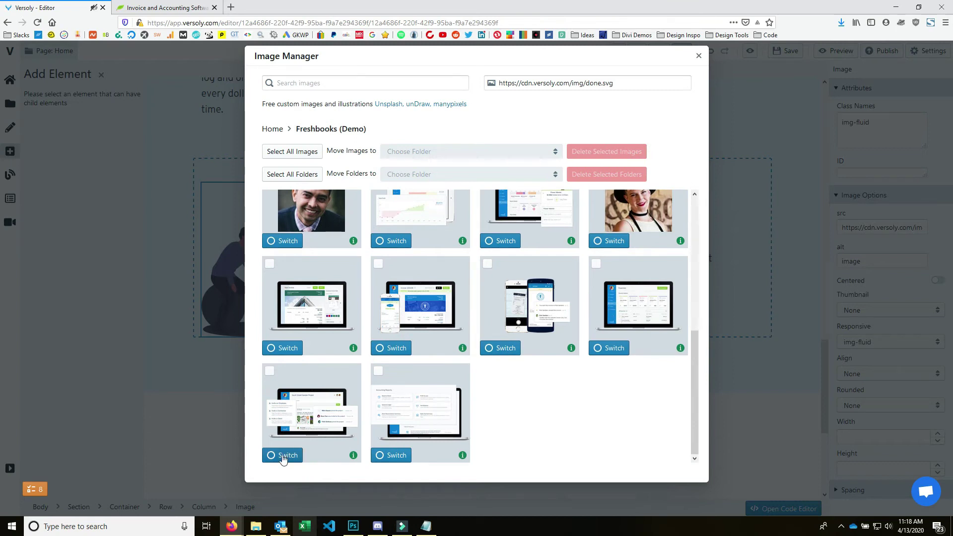
pyautogui.click(505, 243)
# Replace the paragraph under "Feature Three" with the copied FreshBooks time tracking text.
pyautogui.click(548, 254)
pyautogui.tripleClick(541, 248)
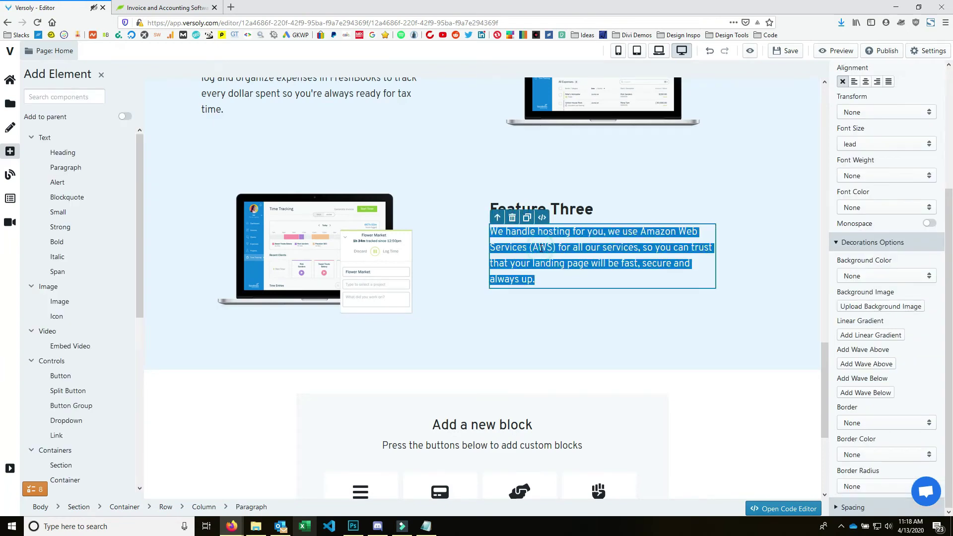
pyautogui.hotkey('ctrl', 'v')
# Replace the "Feature Three" heading with "Insightful Time Tracking" copied from the FreshBooks Time Tracking slide.
pyautogui.click(164, 8)
pyautogui.click(322, 121)
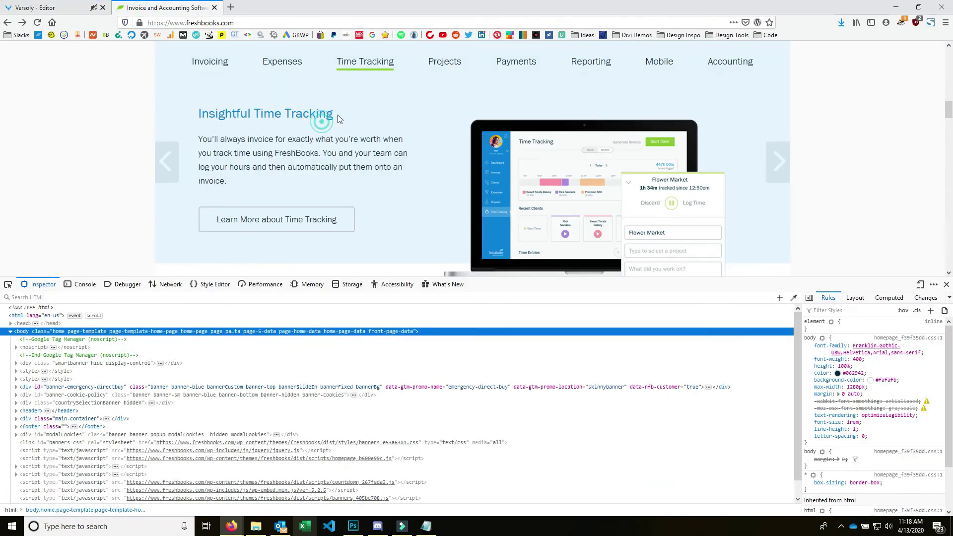
pyautogui.moveTo(338, 118); pyautogui.dragTo(206, 108)
pyautogui.click(106, 5)
pyautogui.click(531, 208)
pyautogui.click(570, 213)
pyautogui.hotkey('ctrl', 'a')
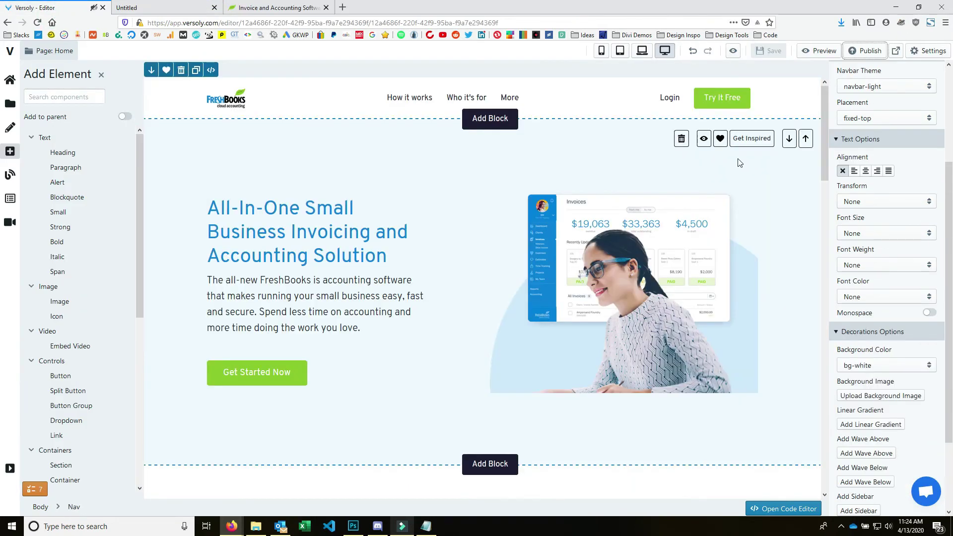
# Review the completed feature rows in the editor, view the published page, and close its tab.
pyautogui.scroll(-15, 582, 263)
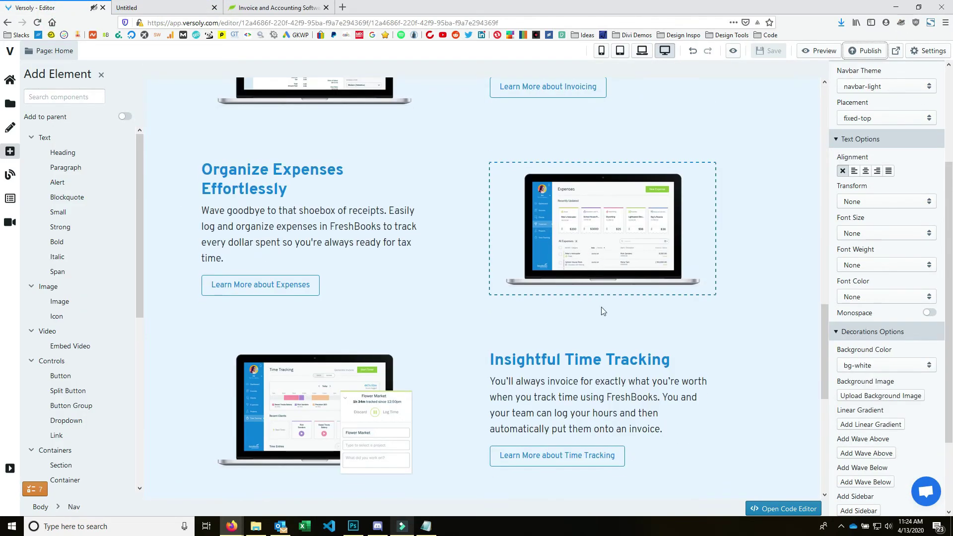
pyautogui.scroll(-5, 610, 288)
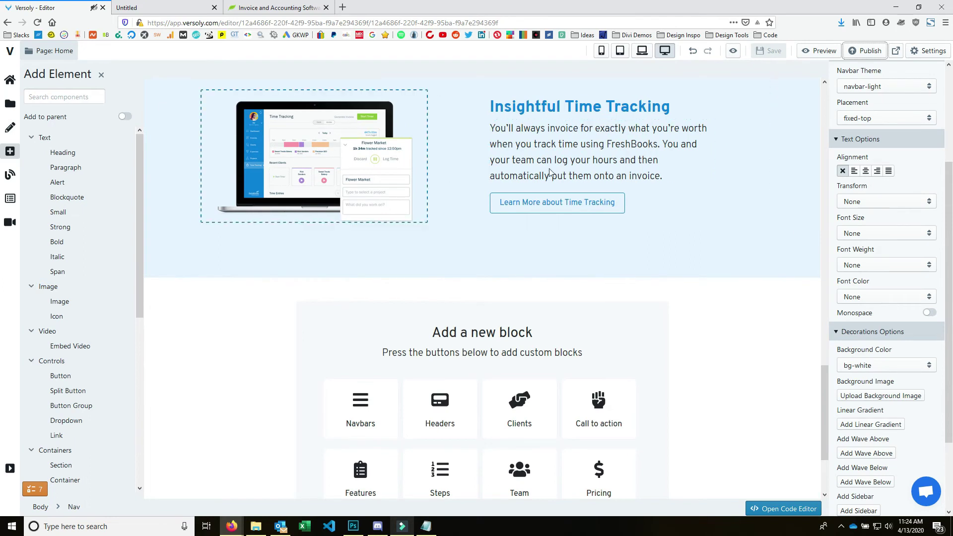
pyautogui.scroll(5, 550, 172)
pyautogui.scroll(-5, 496, 333)
pyautogui.click(159, 8)
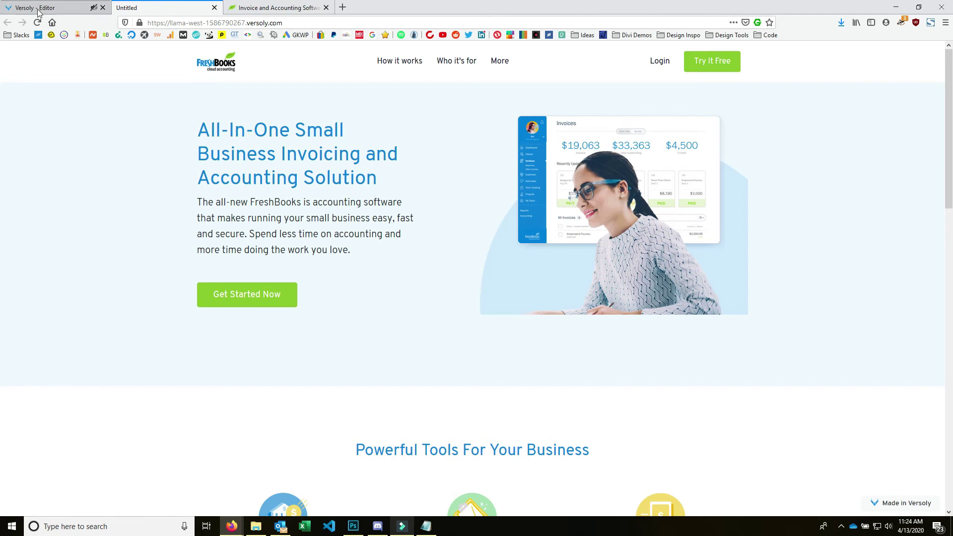
pyautogui.click(214, 7)
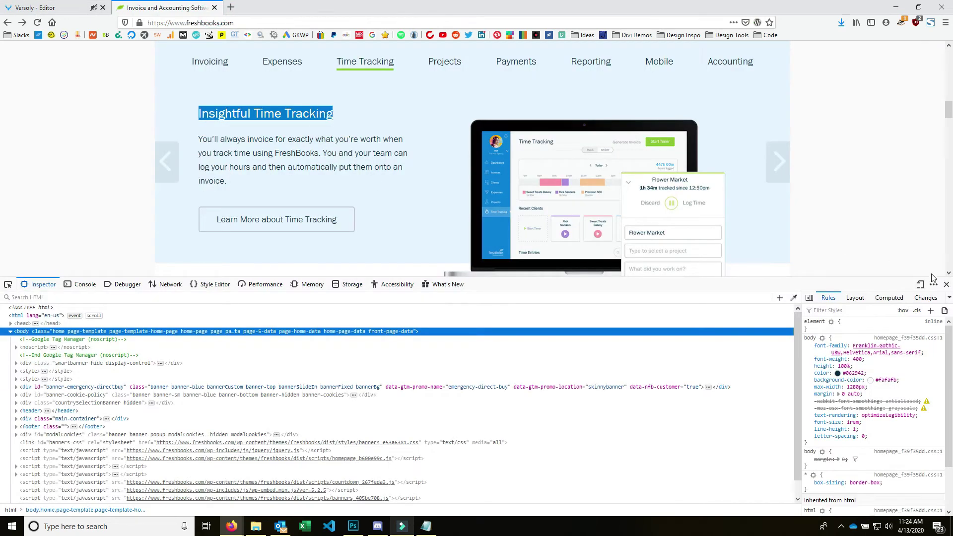
# Close the developer tools on the FreshBooks page and copy the heading "Why Small Business Owners Love FreshBooks".
pyautogui.click(947, 284)
pyautogui.scroll(-3, 423, 311)
pyautogui.scroll(2, 423, 311)
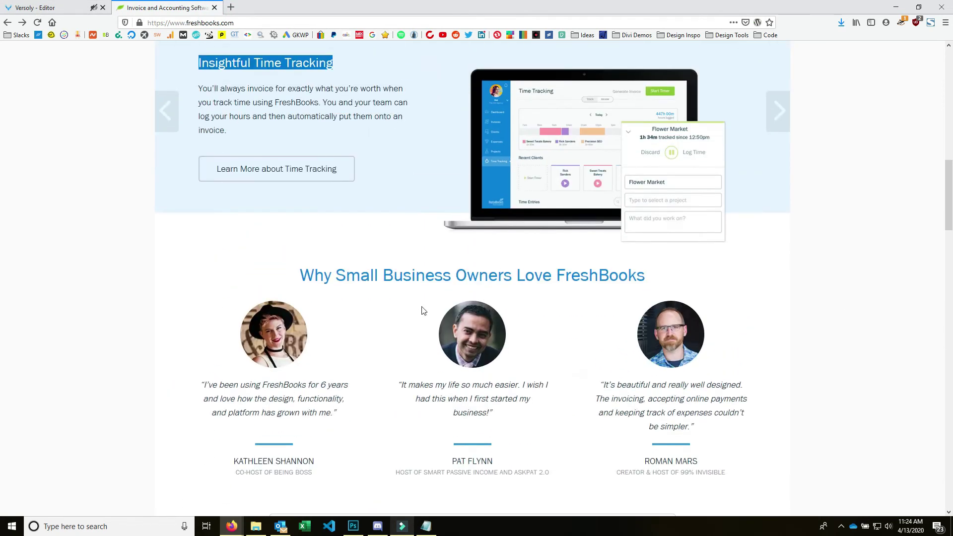
pyautogui.tripleClick(364, 275)
pyautogui.rightClick(365, 275)
pyautogui.click(368, 276)
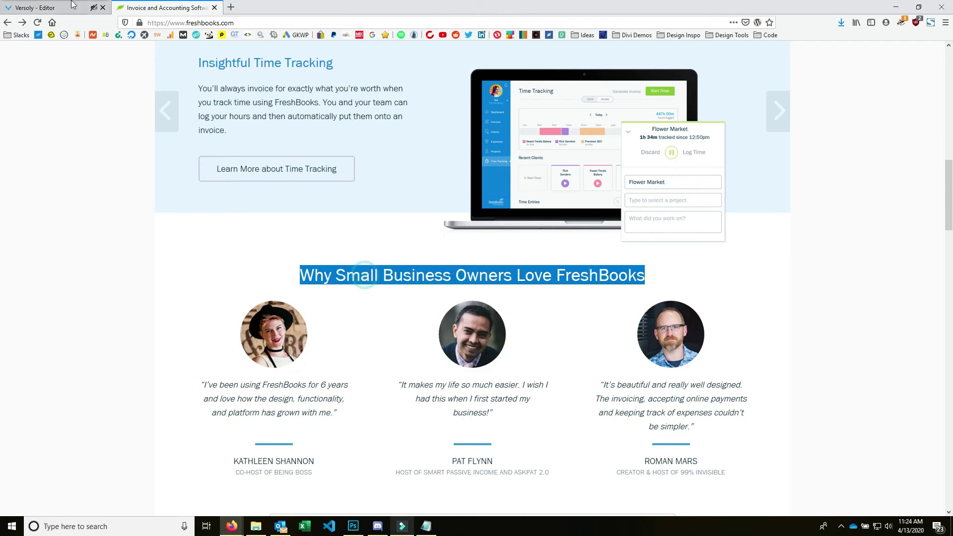
# Add the Testimonials 5 block below the feature rows in the Versoly editor.
pyautogui.click(73, 6)
pyautogui.scroll(-3, 541, 412)
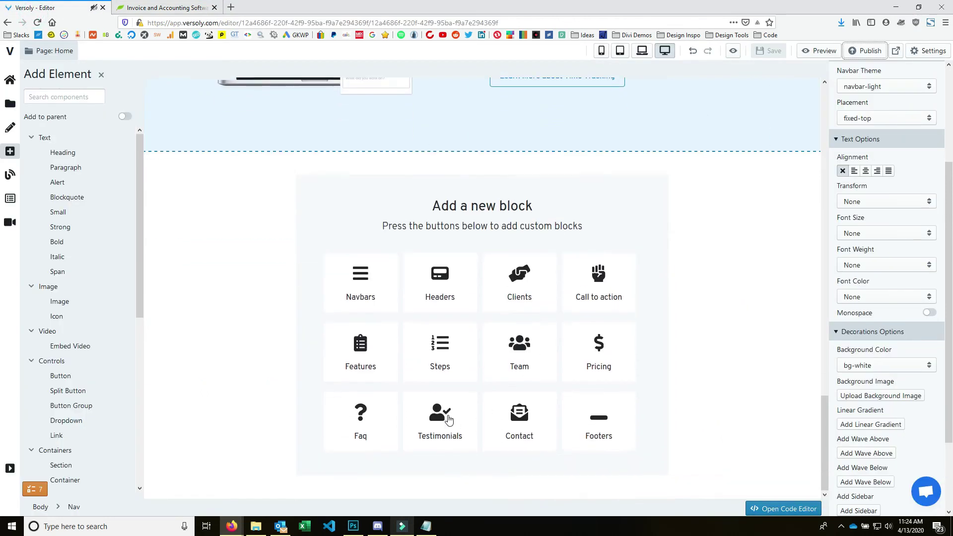
pyautogui.click(417, 425)
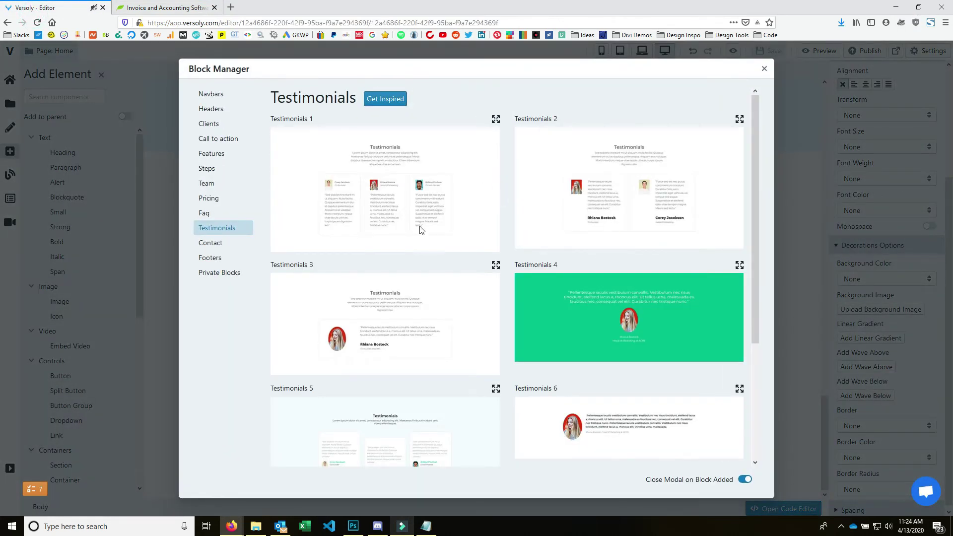
pyautogui.scroll(-4, 632, 284)
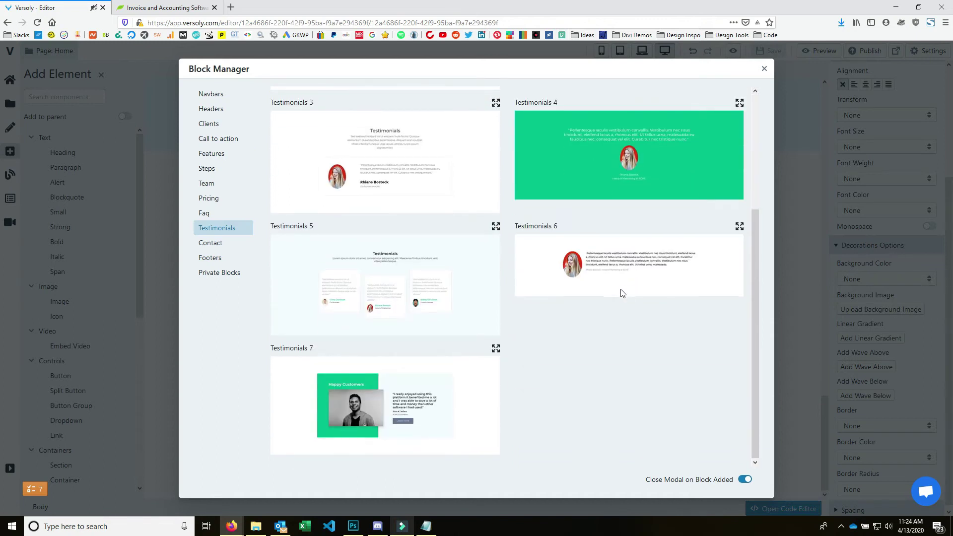
pyautogui.scroll(4, 496, 293)
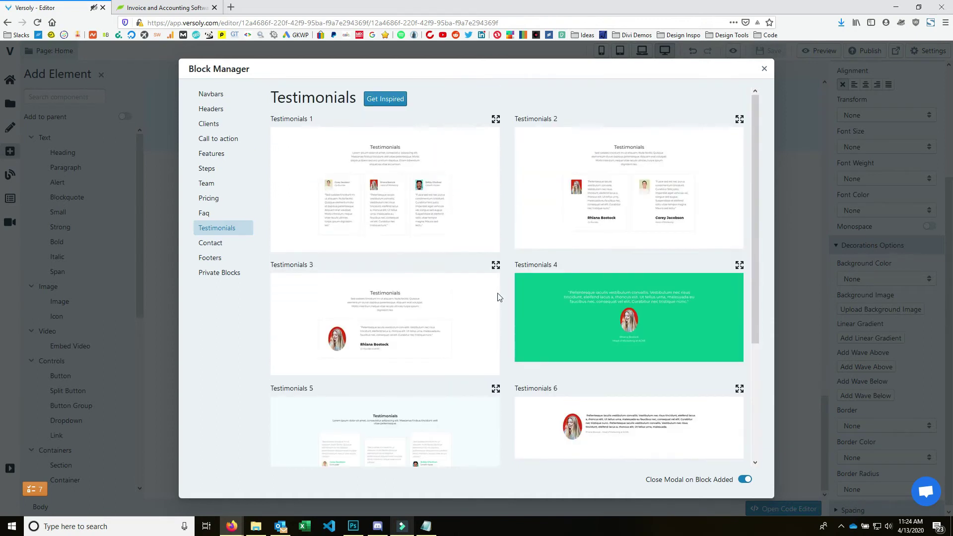
pyautogui.scroll(-4, 440, 214)
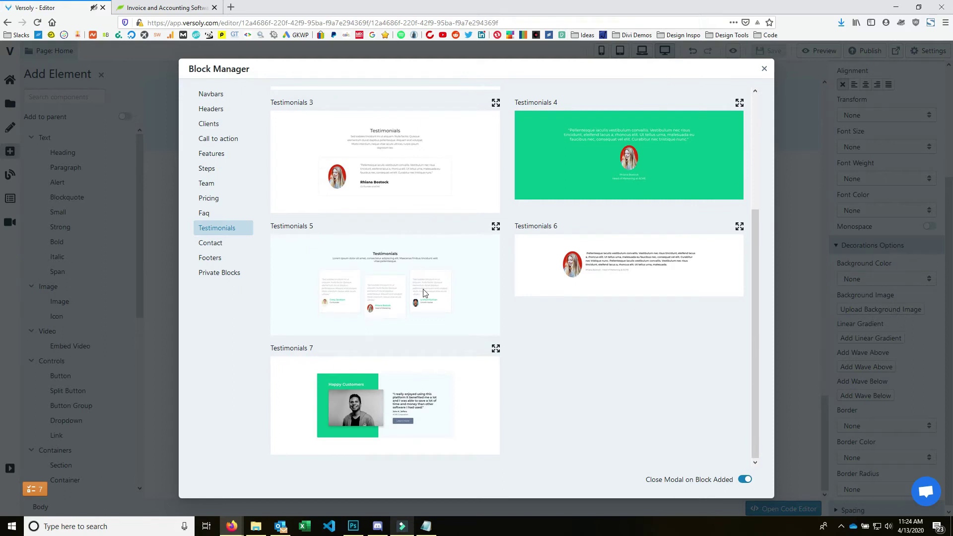
pyautogui.click(469, 279)
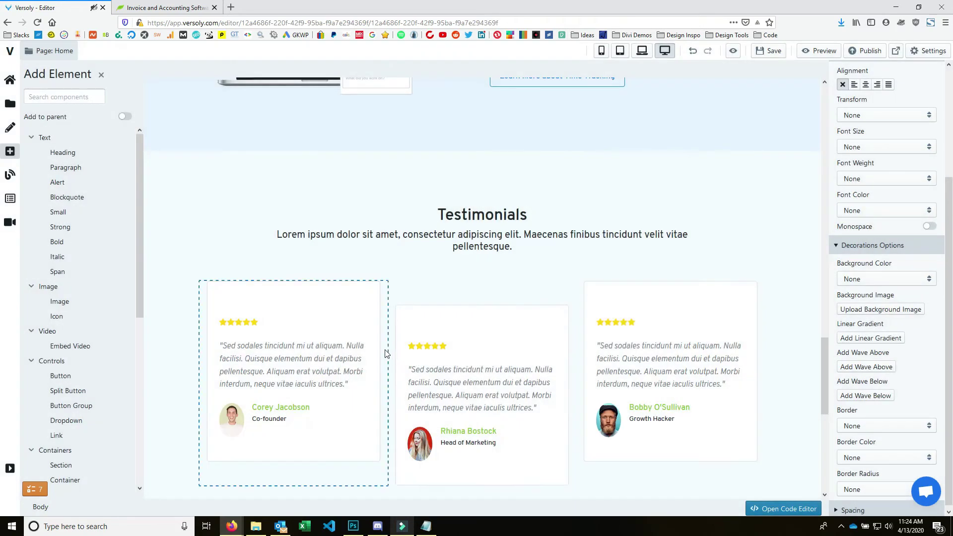
# Replace the "Testimonials" heading with "Why Small Business Owners Love FreshBooks" and set the section's background color to bg-white.
pyautogui.click(465, 216)
pyautogui.doubleClick(464, 216)
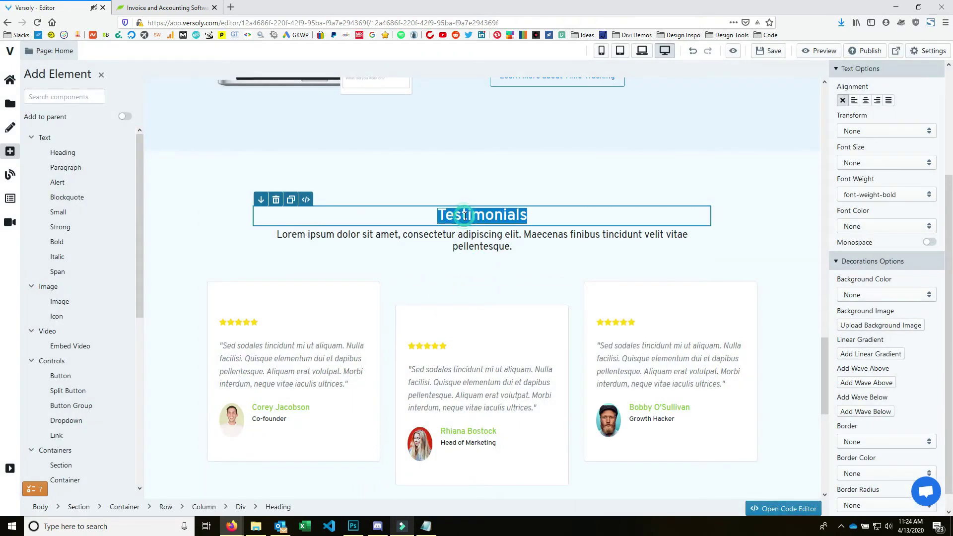
pyautogui.hotkey('ctrl', 'v')
pyautogui.click(564, 183)
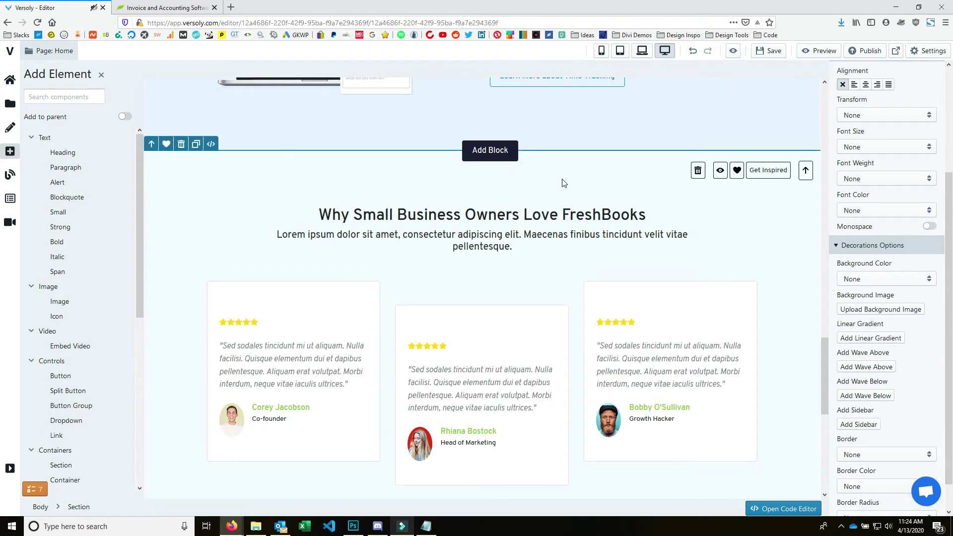
pyautogui.click(902, 279)
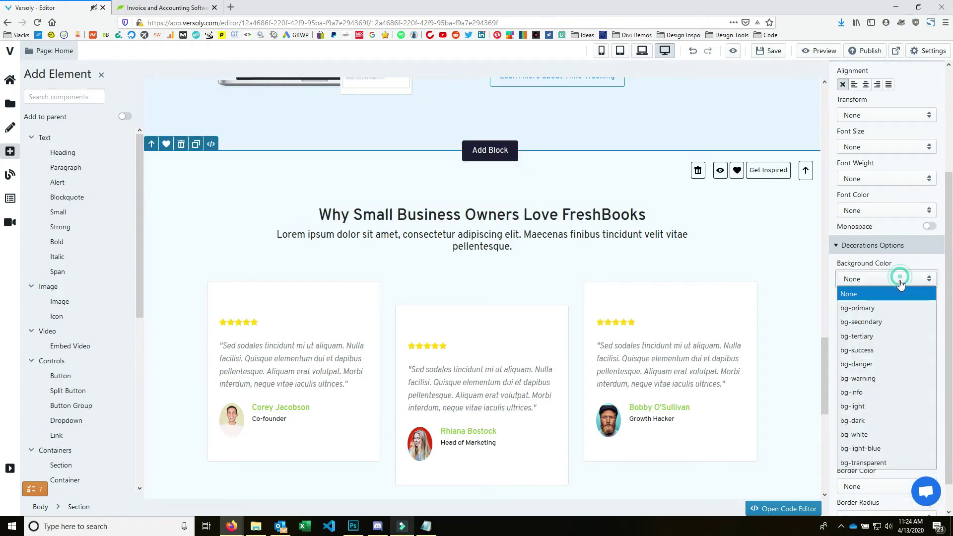
pyautogui.click(877, 435)
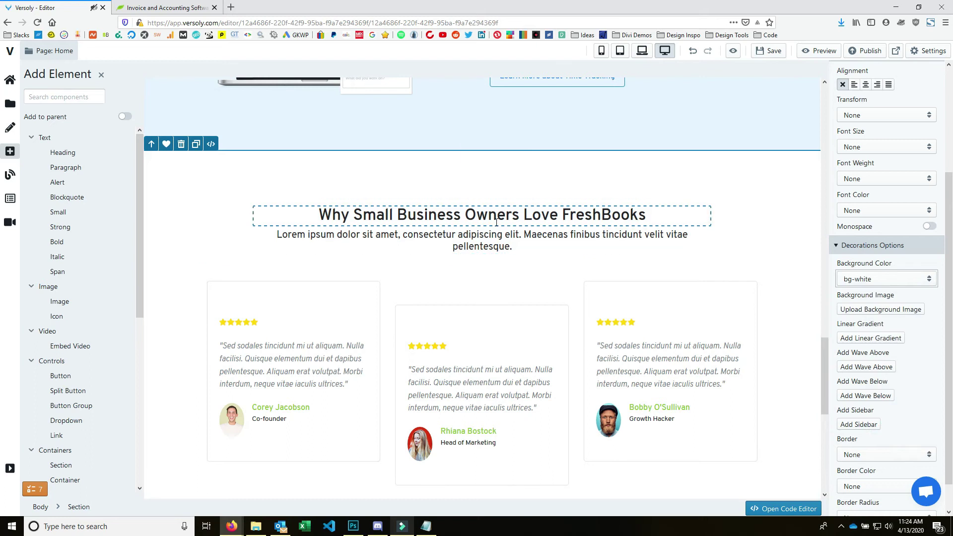
# Delete the lorem ipsum subheading in the testimonials section and set the main heading's font color to text-secondary.
pyautogui.click(506, 244)
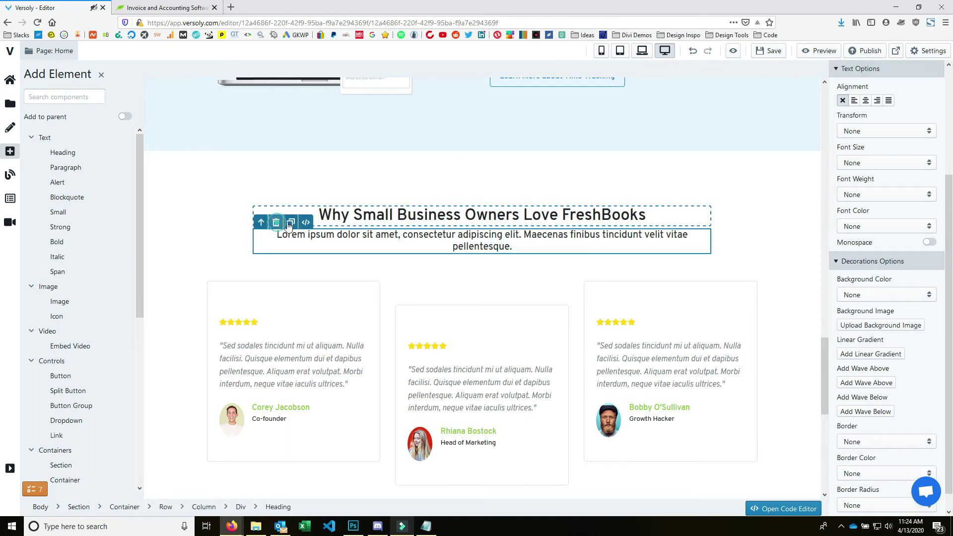
pyautogui.click(290, 222)
pyautogui.click(411, 215)
pyautogui.click(909, 226)
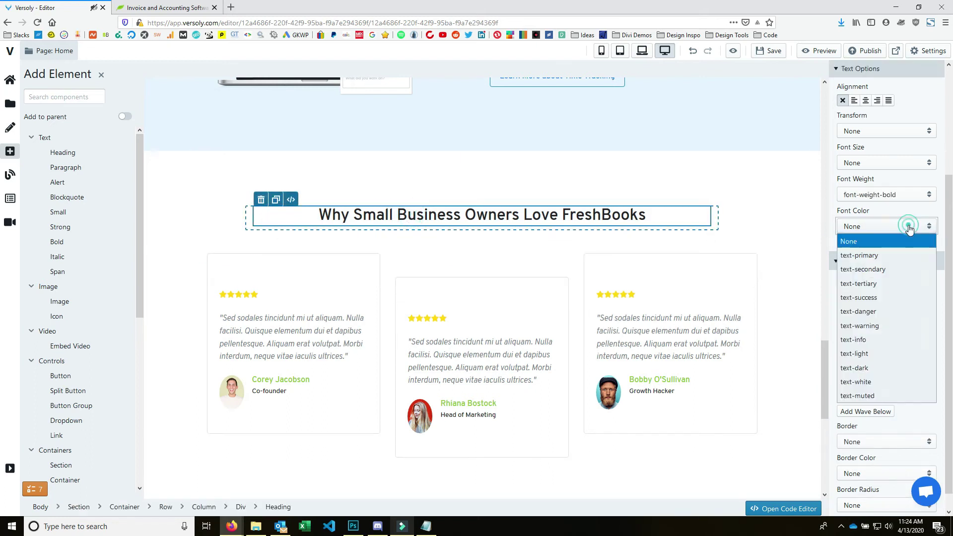
pyautogui.click(887, 262)
pyautogui.click(884, 227)
pyautogui.click(877, 268)
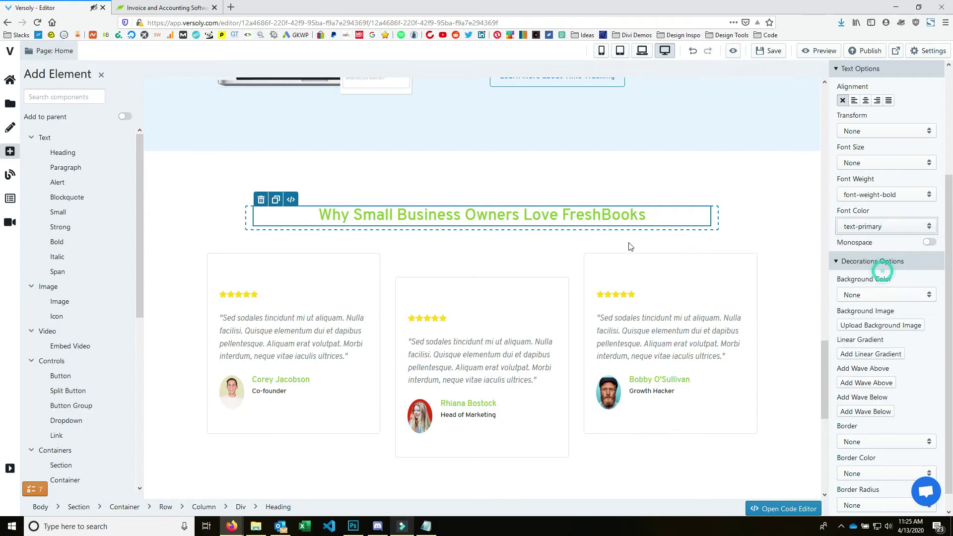
# Replace the first testimonial card's quote with the FreshBooks text beginning "I've been using FreshBooks for 6 years".
pyautogui.click(144, 7)
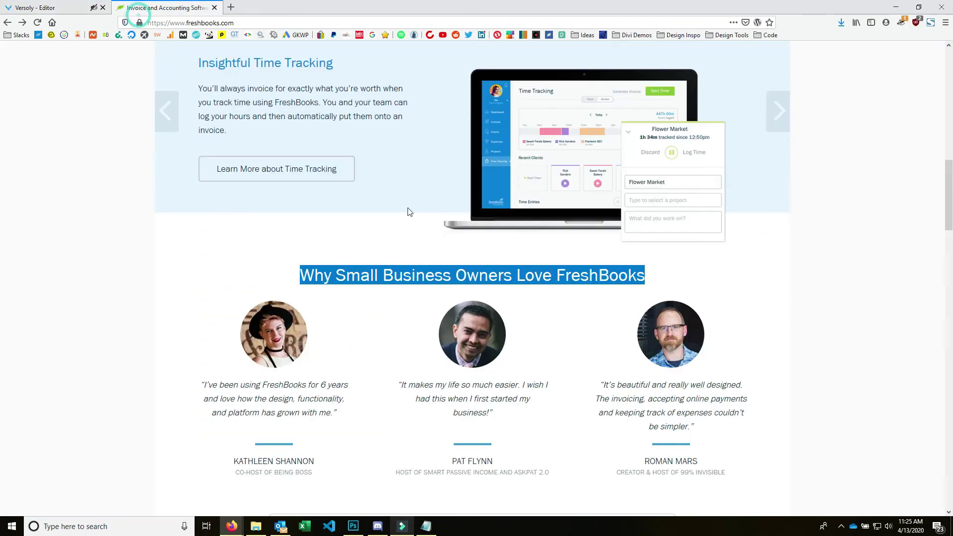
pyautogui.moveTo(345, 414); pyautogui.dragTo(206, 382)
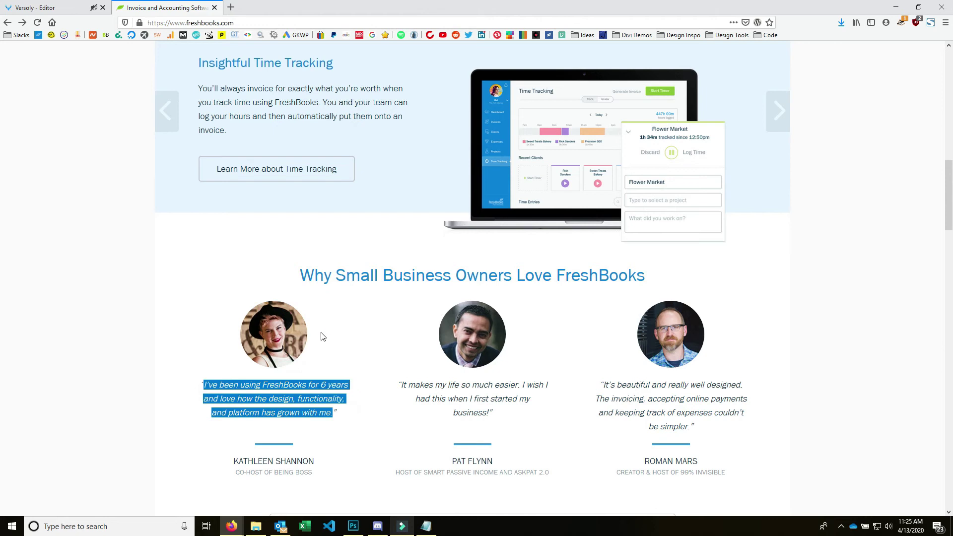
pyautogui.click(36, 7)
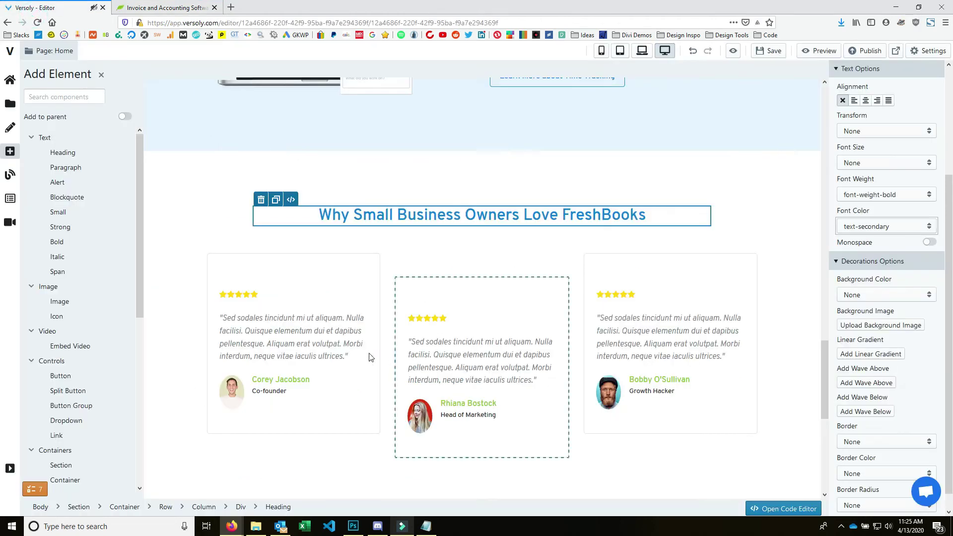
pyautogui.tripleClick(288, 339)
pyautogui.hotkey('ctrl', 'v')
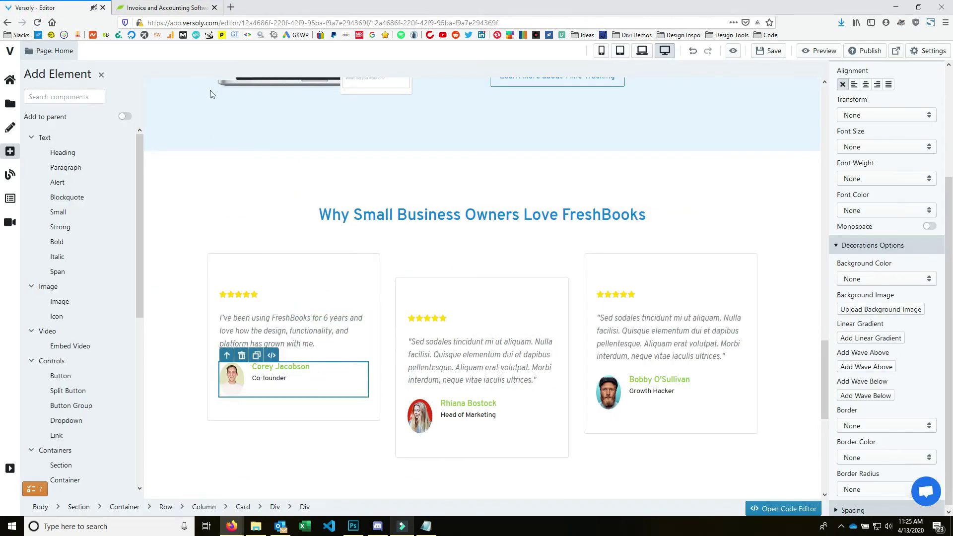
# Replace the name in the first testimonial card with the first reviewer's name from the FreshBooks page.
pyautogui.click(164, 7)
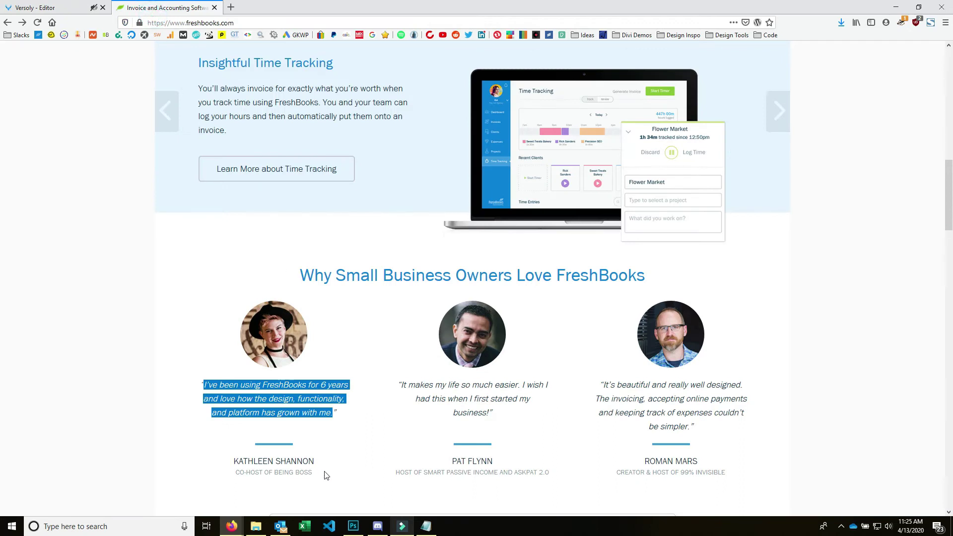
pyautogui.moveTo(319, 478); pyautogui.dragTo(238, 461)
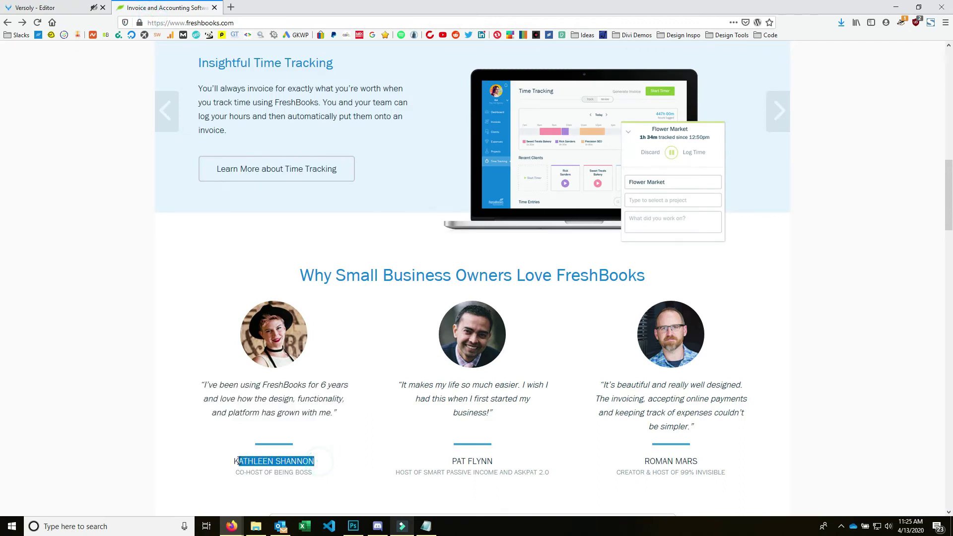
pyautogui.click(11, 4)
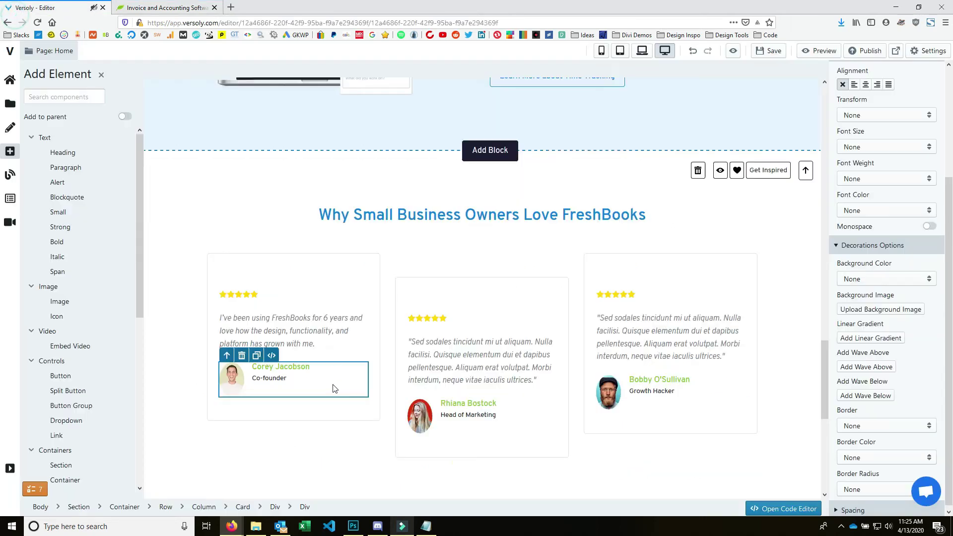
pyautogui.doubleClick(301, 368)
pyautogui.write('Kathleen Shannon')
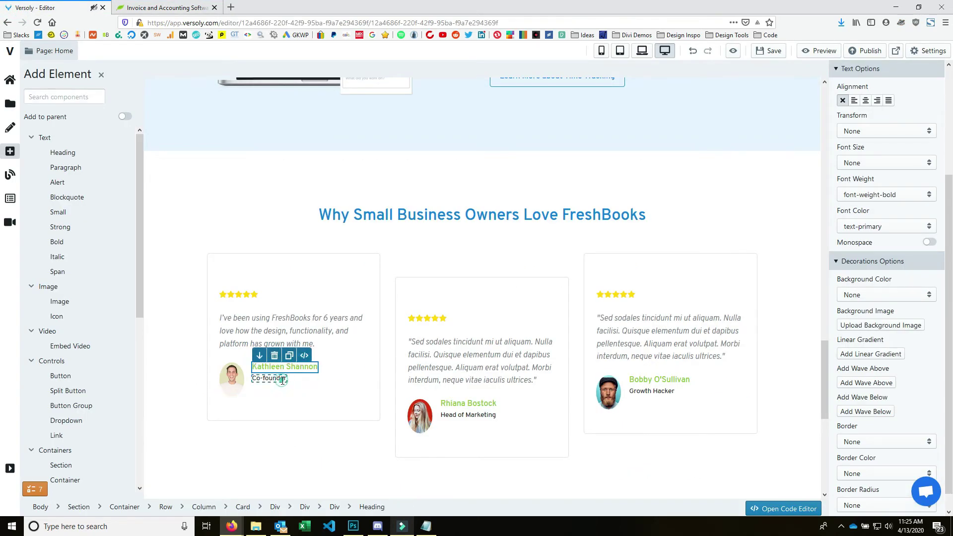
# Replace the "Co-founder" job title in the first testimonial card with "Co-host of Being Boss" from the FreshBooks page.
pyautogui.hotkey('ctrl', 'Tab')
pyautogui.moveTo(325, 474); pyautogui.dragTo(236, 478)
pyautogui.hotkey('ctrl', 'Tab')
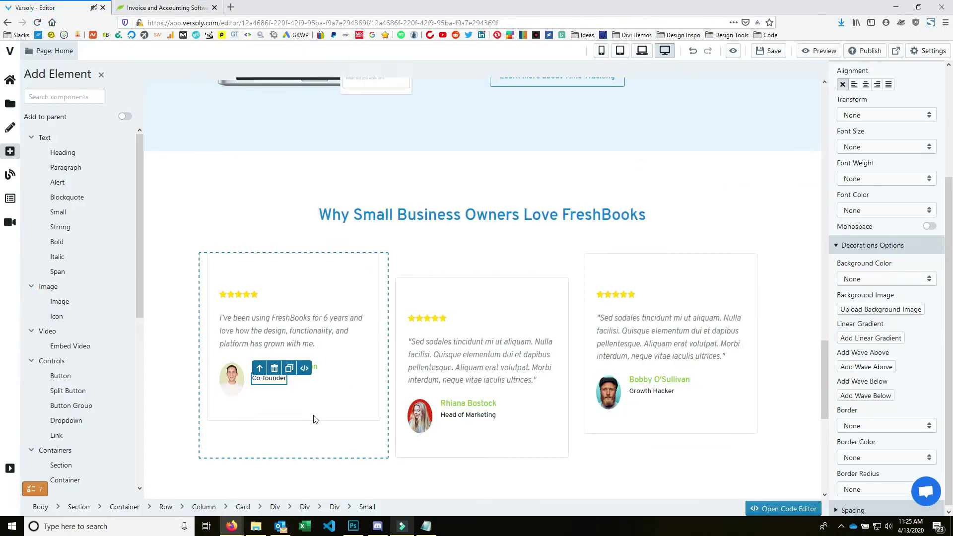
pyautogui.tripleClick(284, 384)
pyautogui.write('Co-host of Being Boss')
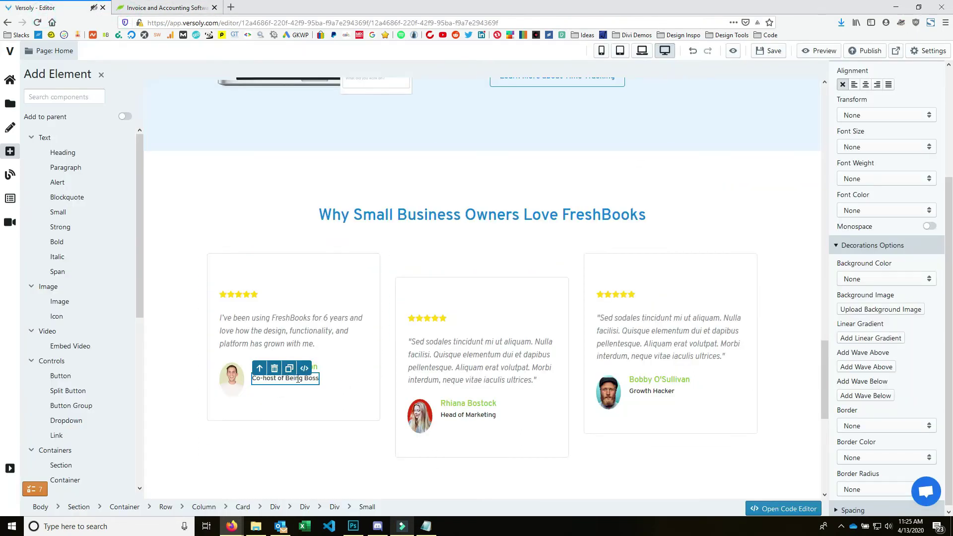
pyautogui.click(323, 401)
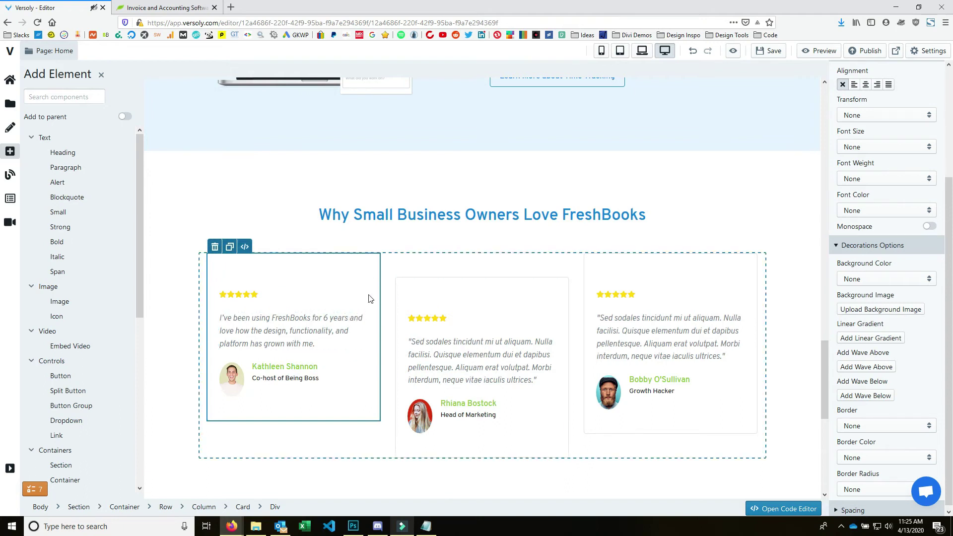
# Switch the first testimonial card's headshot to the photo of the woman in the black hat from the Freshbooks (Demo) folder.
pyautogui.click(235, 382)
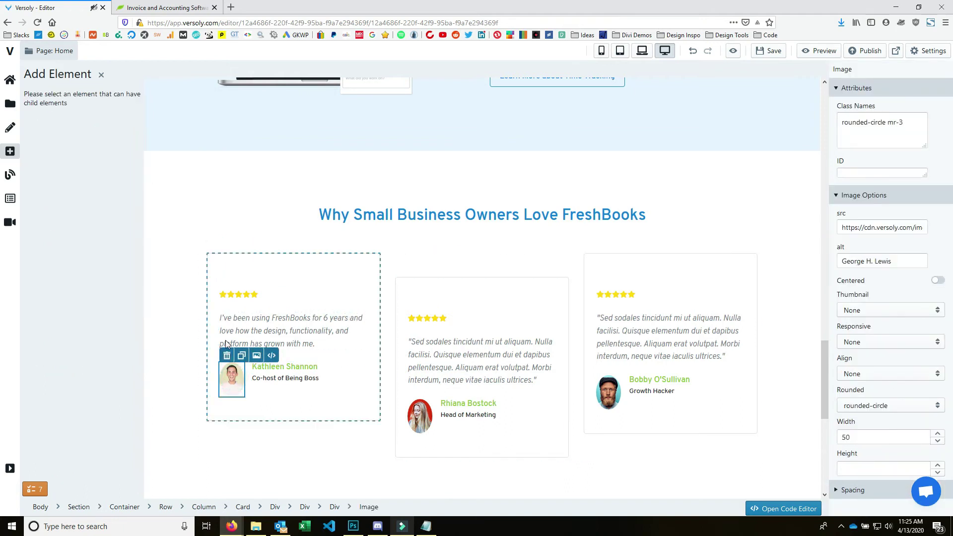
pyautogui.click(256, 355)
pyautogui.scroll(-3, 605, 323)
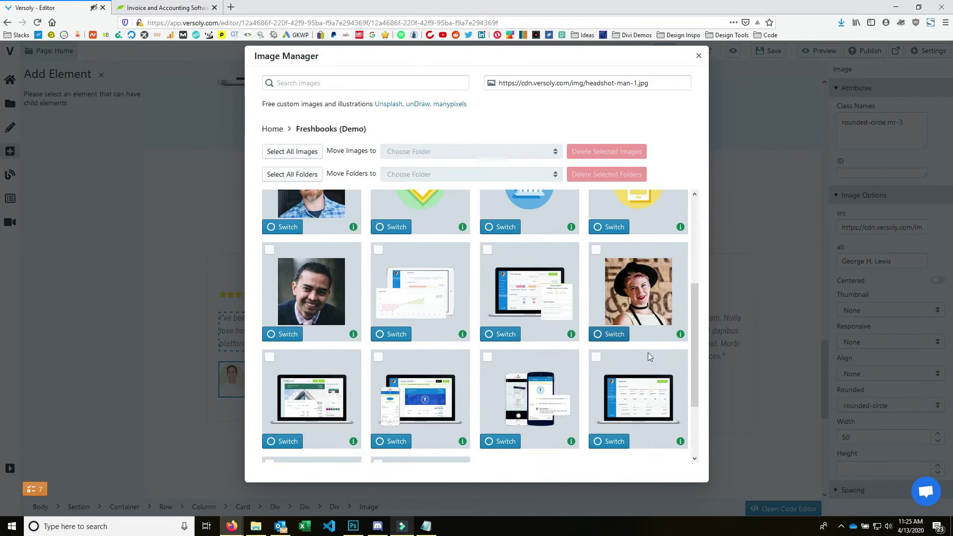
pyautogui.click(615, 335)
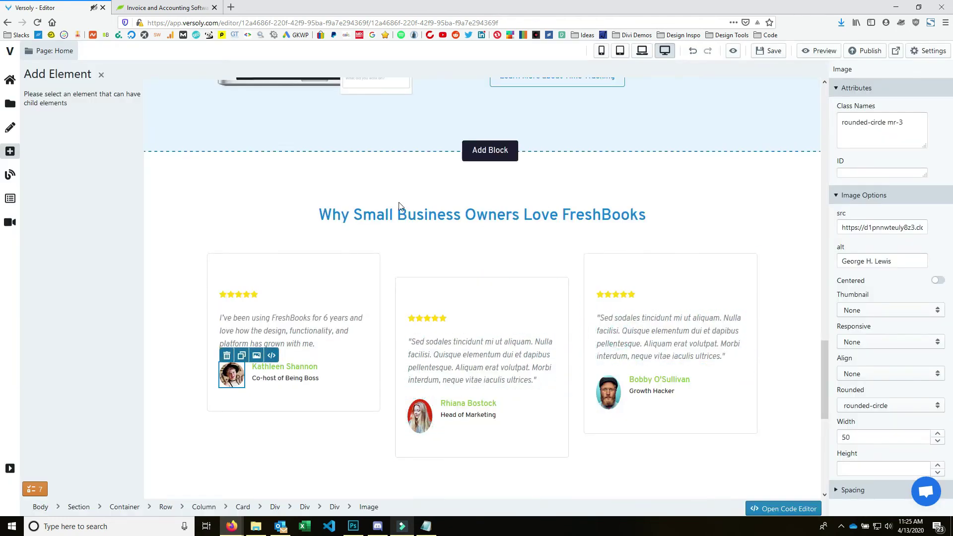
# Replace the second testimonial card's quote with the FreshBooks text beginning "It makes my life so much easier".
pyautogui.click(164, 7)
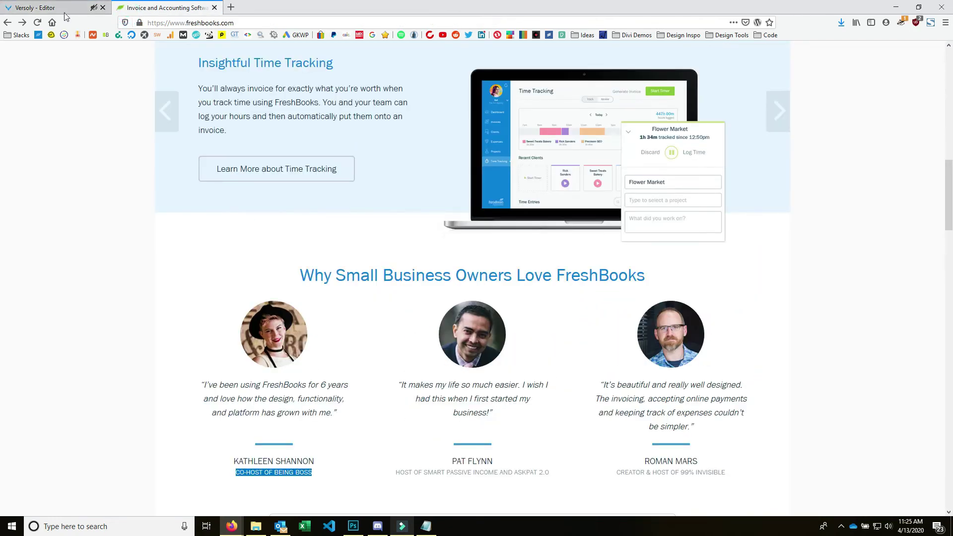
pyautogui.moveTo(489, 413); pyautogui.dragTo(400, 382)
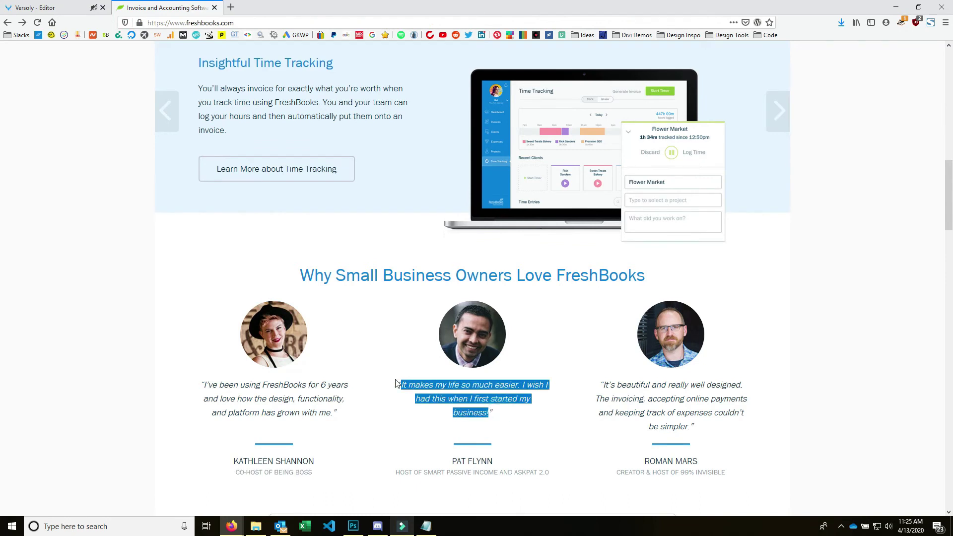
pyautogui.rightClick(433, 385)
pyautogui.click(456, 394)
pyautogui.hotkey('ctrl', 'pageup')
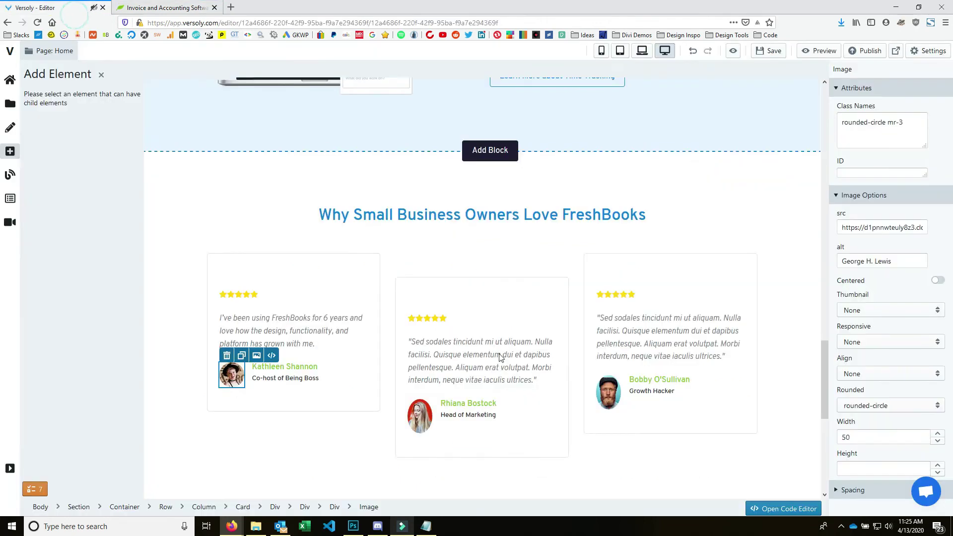
pyautogui.doubleClick(501, 355)
pyautogui.hotkey('ctrl', 'a')
pyautogui.hotkey('ctrl', 'v')
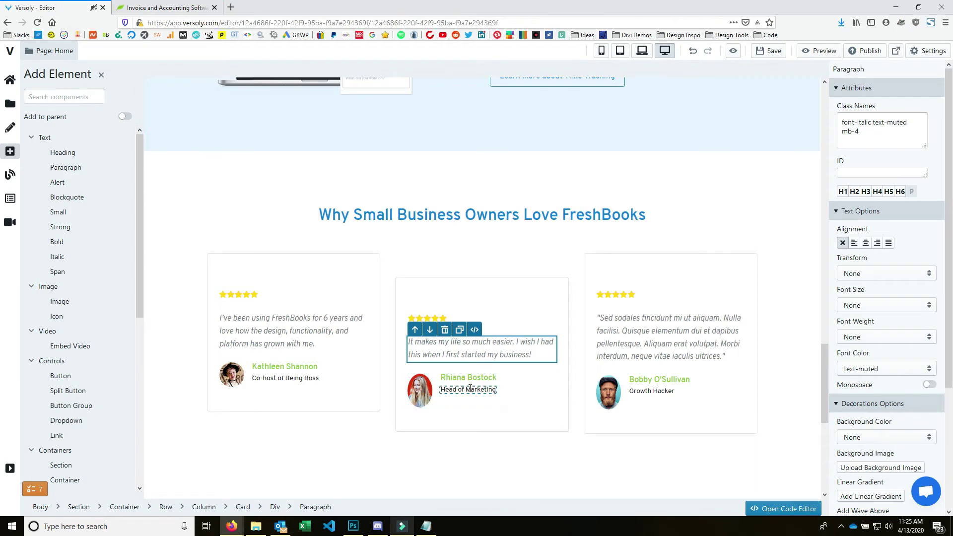
pyautogui.click(470, 389)
pyautogui.hotkey('ctrl', 'd')
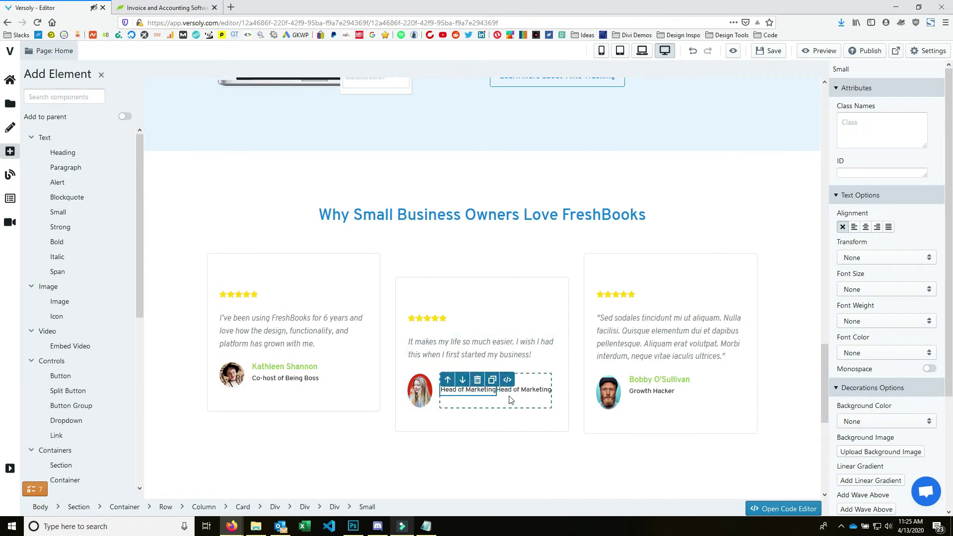
pyautogui.press('Delete')
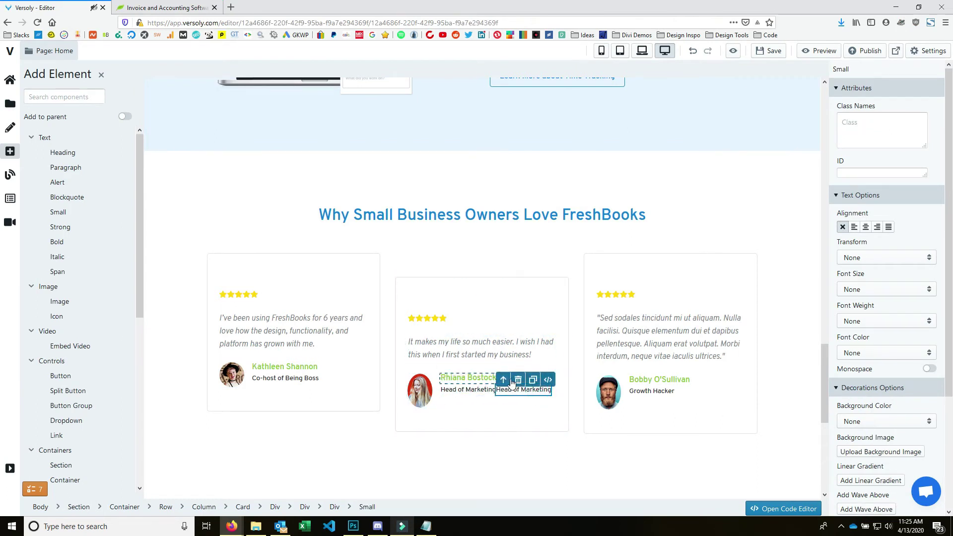
# Copy the second reviewer's job title from the FreshBooks page and enter that reviewer's name in the second testimonial card.
pyautogui.click(121, 7)
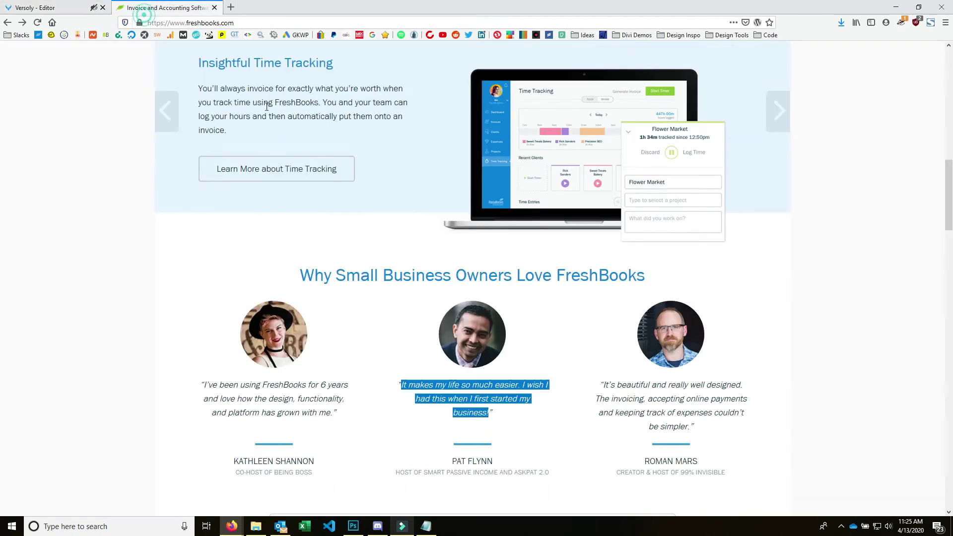
pyautogui.moveTo(551, 473); pyautogui.dragTo(393, 474)
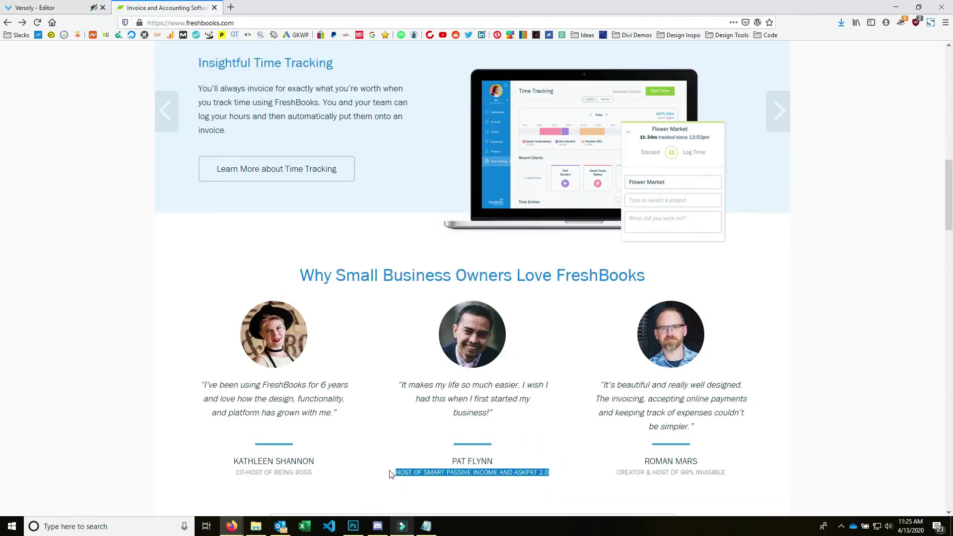
pyautogui.rightClick(419, 473)
pyautogui.click(443, 385)
pyautogui.click(45, 7)
pyautogui.write('Pat Flynn')
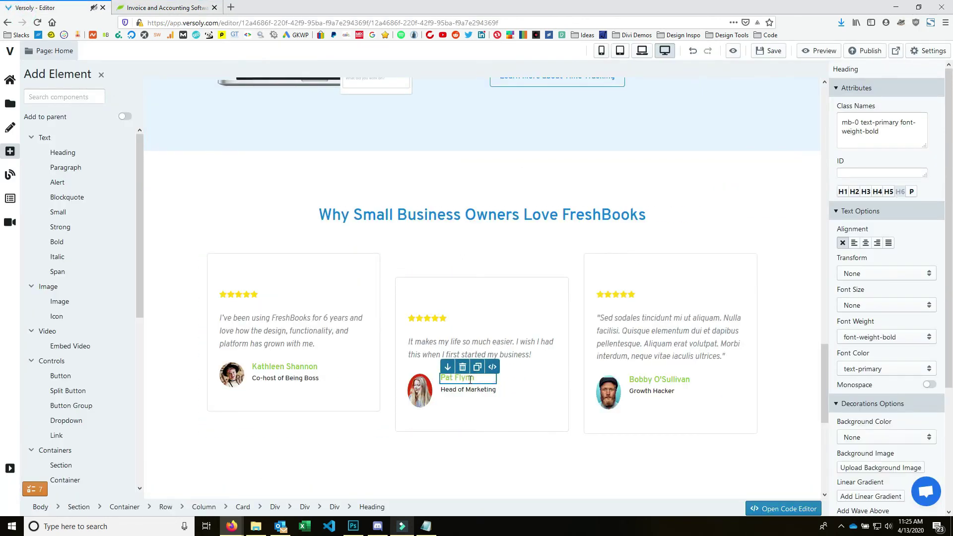
# Replace the "Head of Marketing" job title in the second testimonial card with the copied "Host of Smart Passive Income and AskPat 2.0".
pyautogui.scroll(-3, 470, 380)
pyautogui.click(467, 236)
pyautogui.doubleClick(466, 237)
pyautogui.hotkey('ctrl', 'v')
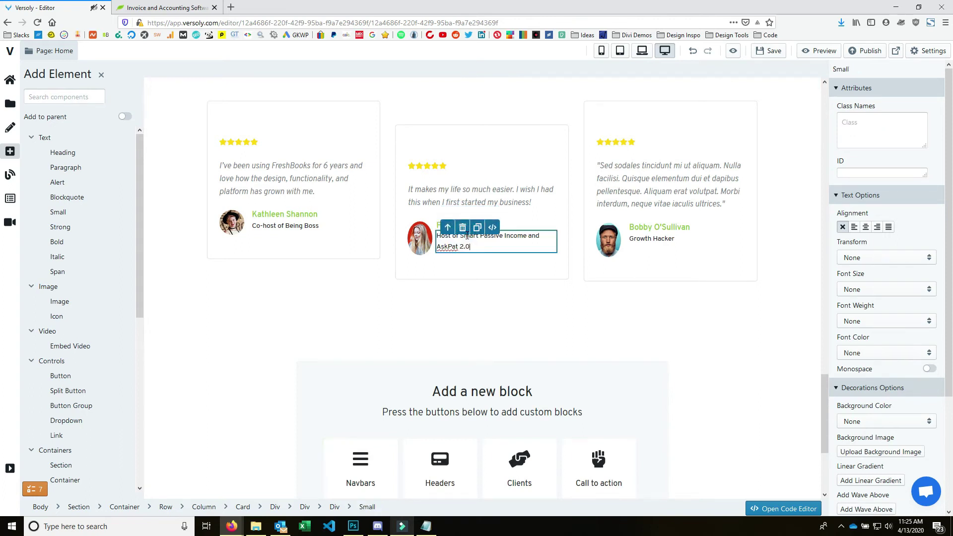
pyautogui.click(552, 284)
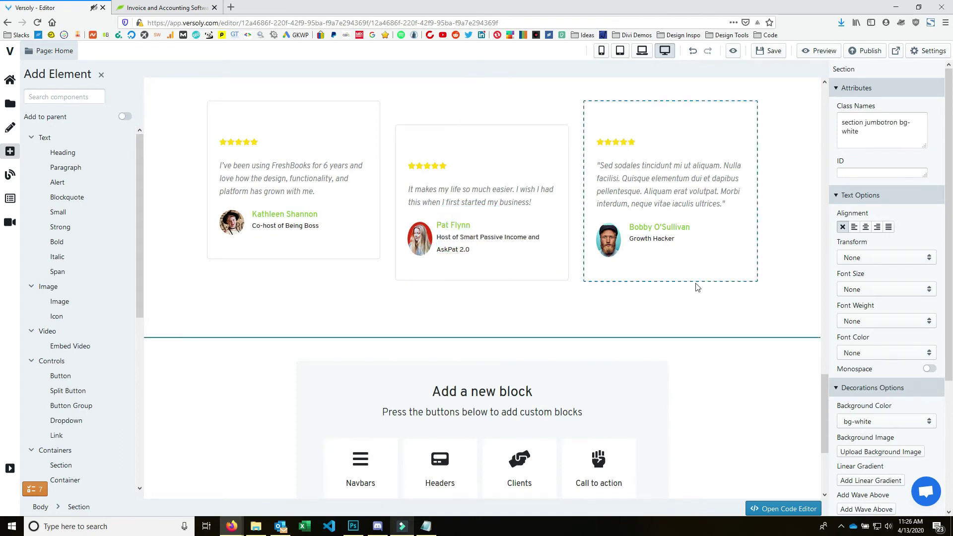
# Shorten the second testimonial card's job title to "Host of Smart Passive Income".
pyautogui.click(483, 254)
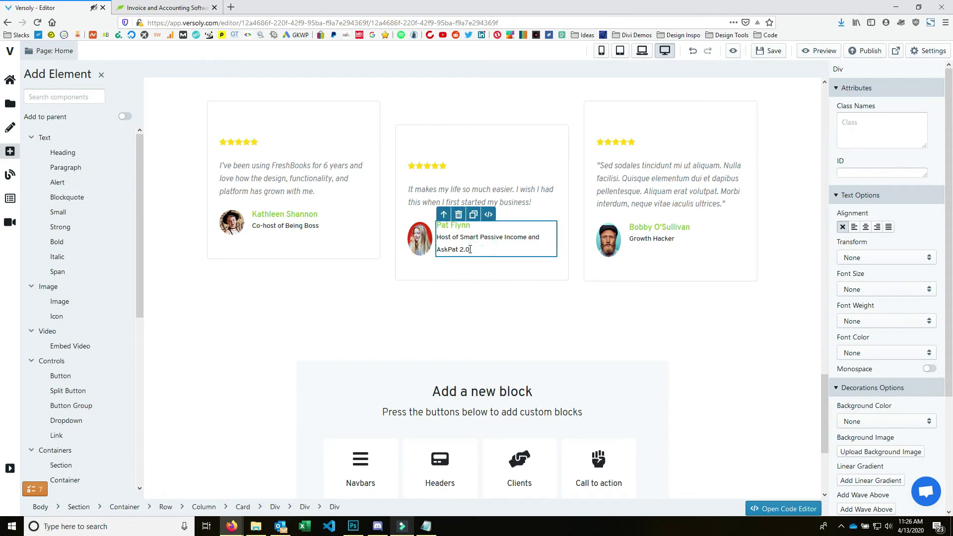
pyautogui.click(475, 247)
pyautogui.press('BackSpace')
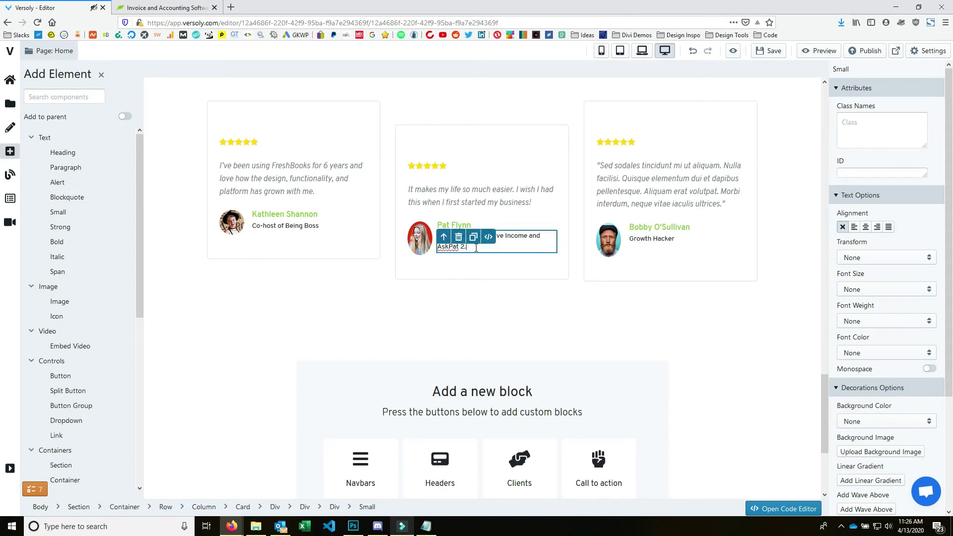
pyautogui.press('BackSpace')
pyautogui.press('BackSpace')
pyautogui.press('BackSpace')
pyautogui.press('BackSpace')
pyautogui.press('BackSpace')
pyautogui.press('BackSpace')
pyautogui.press('BackSpace')
pyautogui.press('BackSpace')
pyautogui.press('BackSpace')
pyautogui.press('BackSpace')
pyautogui.press('BackSpace')
pyautogui.press('BackSpace')
pyautogui.press('BackSpace')
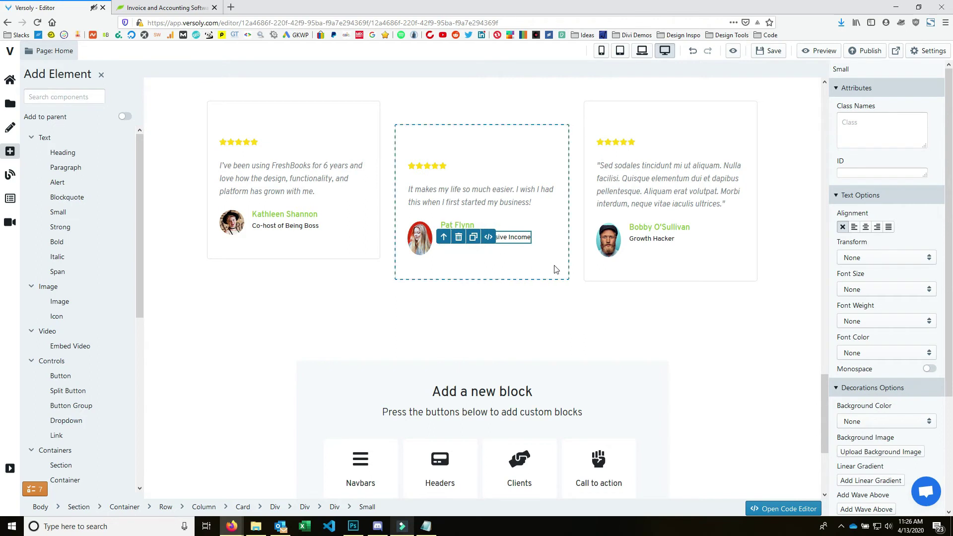
pyautogui.click(642, 262)
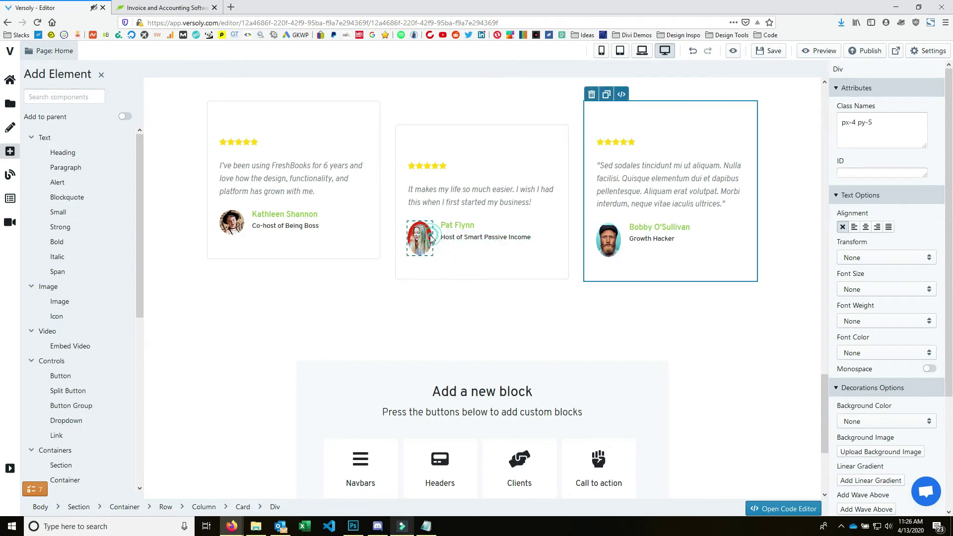
# Switch the second testimonial card's headshot to the photo of the smiling dark-haired man in the Freshbooks (Demo) folder.
pyautogui.click(428, 237)
pyautogui.click(449, 215)
pyautogui.scroll(-5, 560, 361)
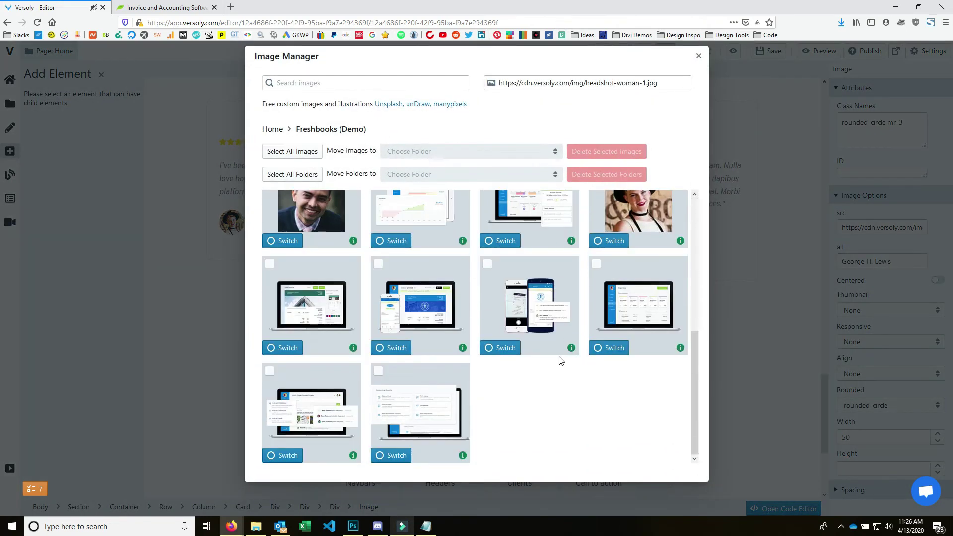
pyautogui.scroll(3, 319, 401)
pyautogui.click(282, 411)
pyautogui.click(739, 294)
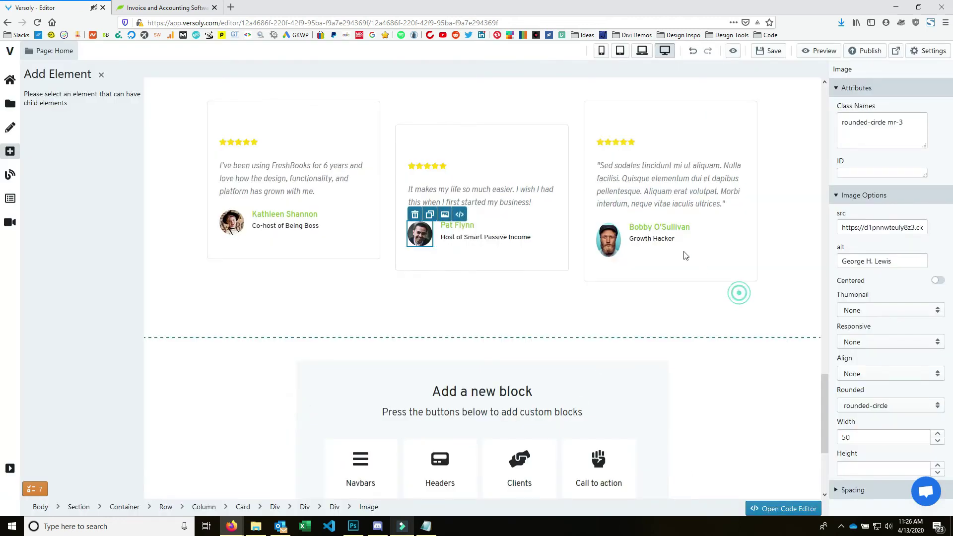
# Replace the third testimonial card's quote with the FreshBooks text beginning "It's beautiful and really well designed".
pyautogui.click(164, 8)
pyautogui.moveTo(693, 428); pyautogui.dragTo(600, 387)
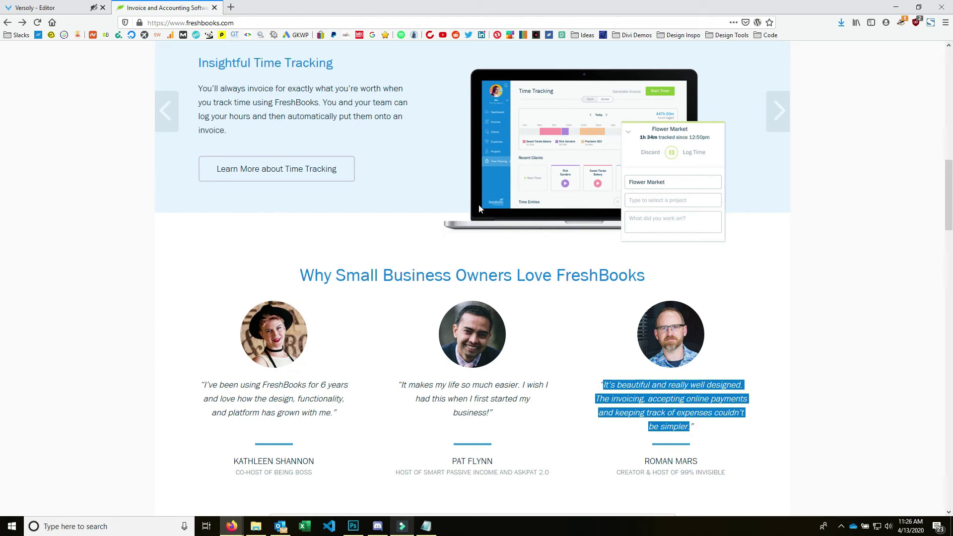
pyautogui.click(100, 3)
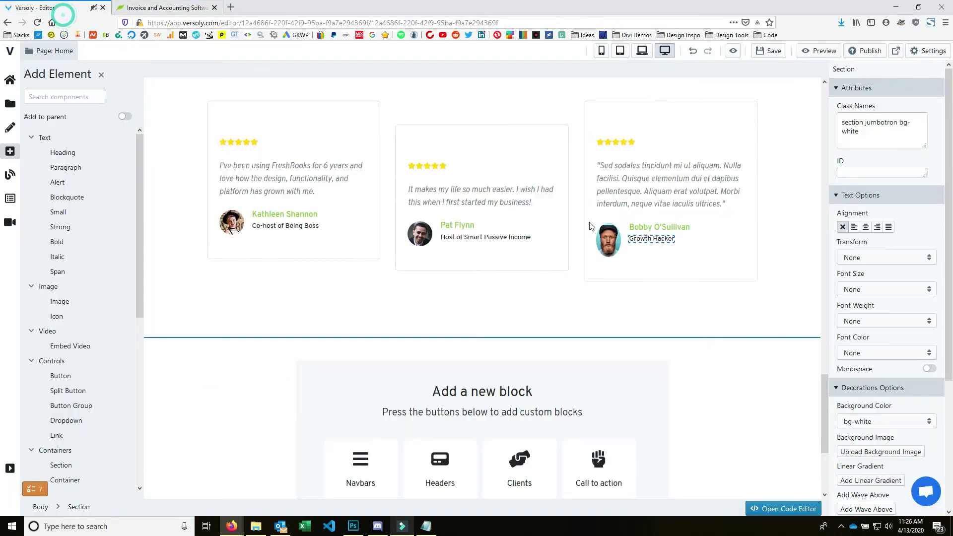
pyautogui.tripleClick(657, 181)
pyautogui.hotkey('ctrl', 'v')
pyautogui.click(687, 246)
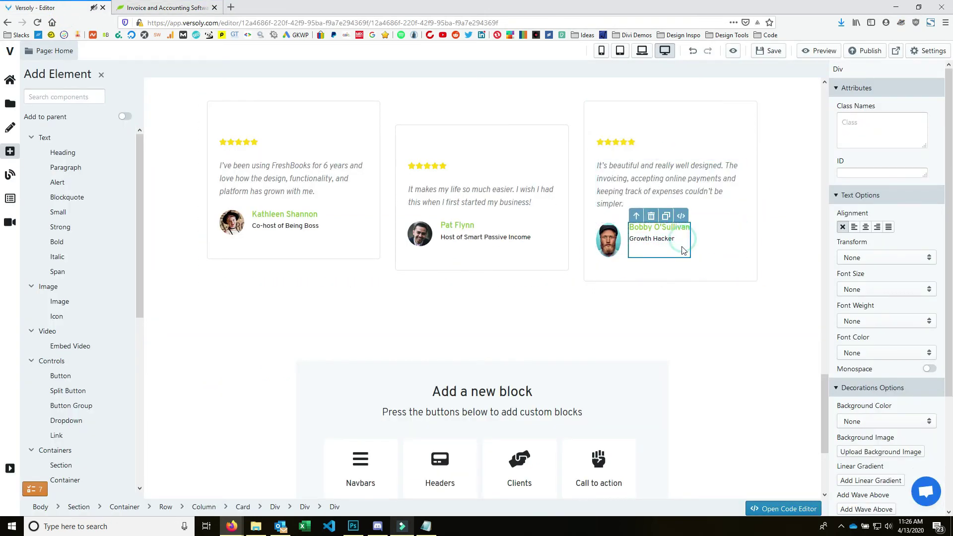
# Copy the third reviewer's job title from the FreshBooks page and enter that reviewer's name in the third testimonial card.
pyautogui.click(164, 7)
pyautogui.moveTo(727, 472); pyautogui.dragTo(630, 473)
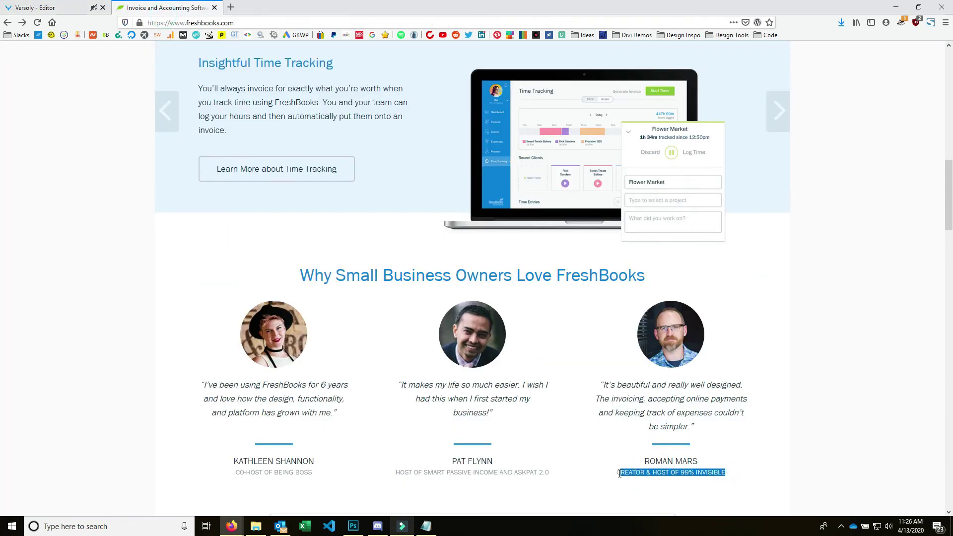
pyautogui.click(97, 5)
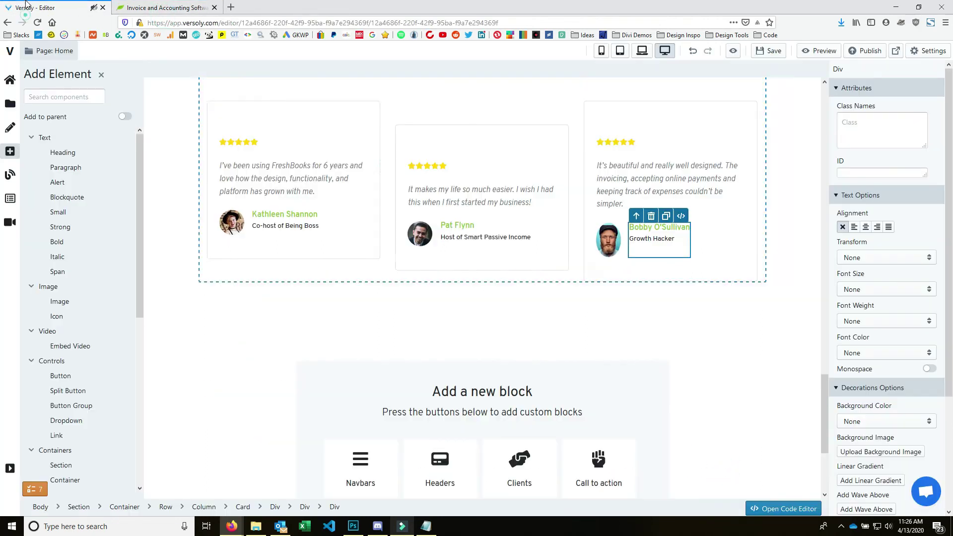
pyautogui.click(654, 229)
pyautogui.tripleClick(654, 229)
pyautogui.write('Roman Mars')
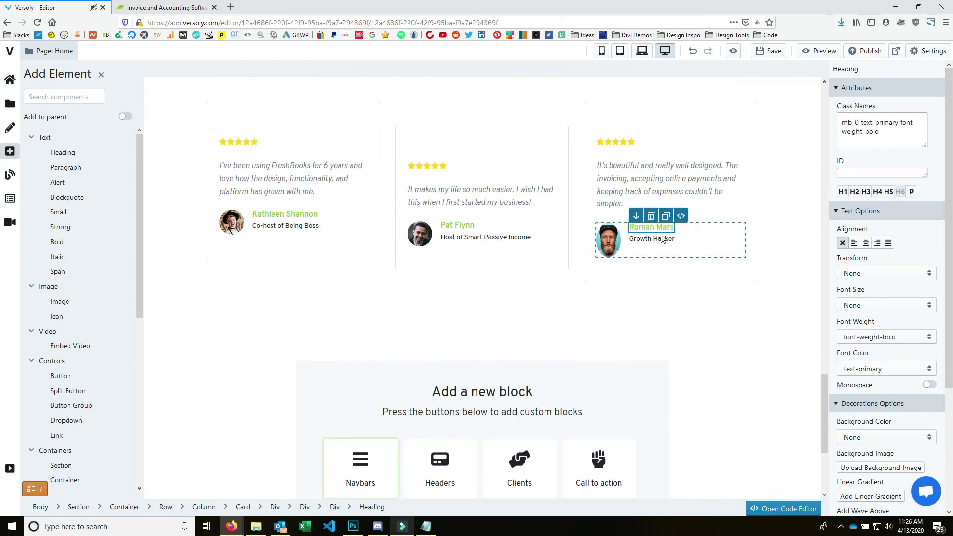
# Replace the "Growth Hacker" job title in the third testimonial card with the copied "Creator & Host of 99% Invisible".
pyautogui.click(654, 237)
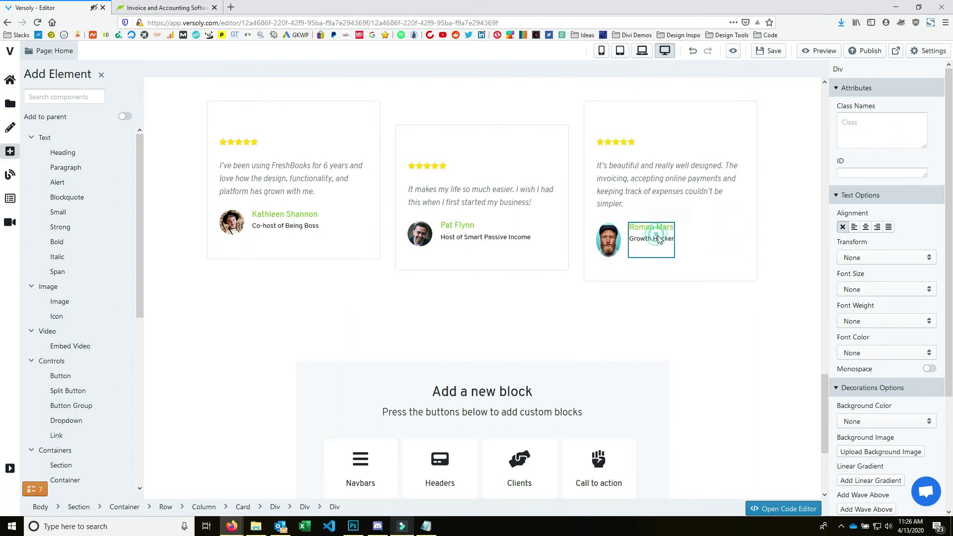
pyautogui.doubleClick(653, 238)
pyautogui.hotkey('ctrl', 'v')
pyautogui.click(697, 263)
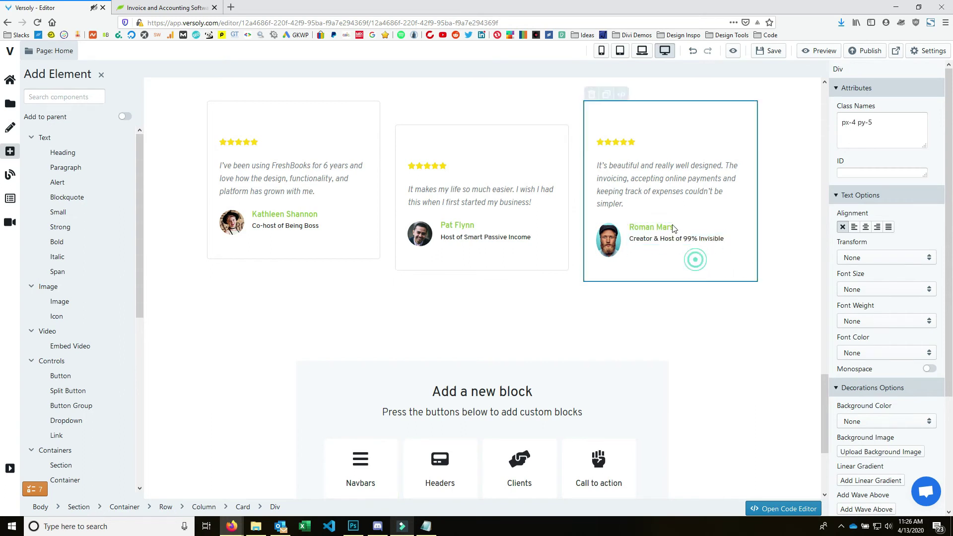
# Switch the third testimonial card's headshot to the photo of the man with glasses in the Freshbooks (Demo) folder.
pyautogui.click(610, 243)
pyautogui.click(634, 216)
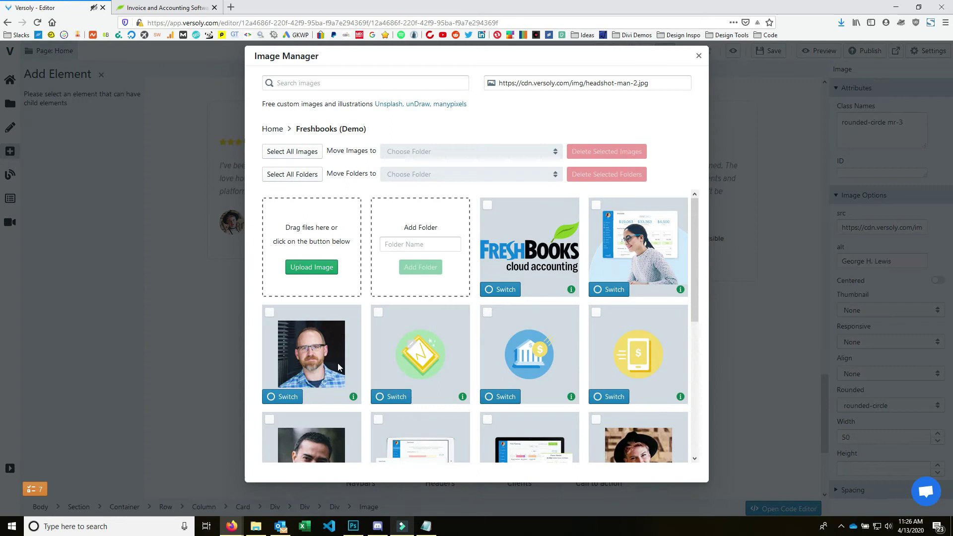
pyautogui.click(279, 395)
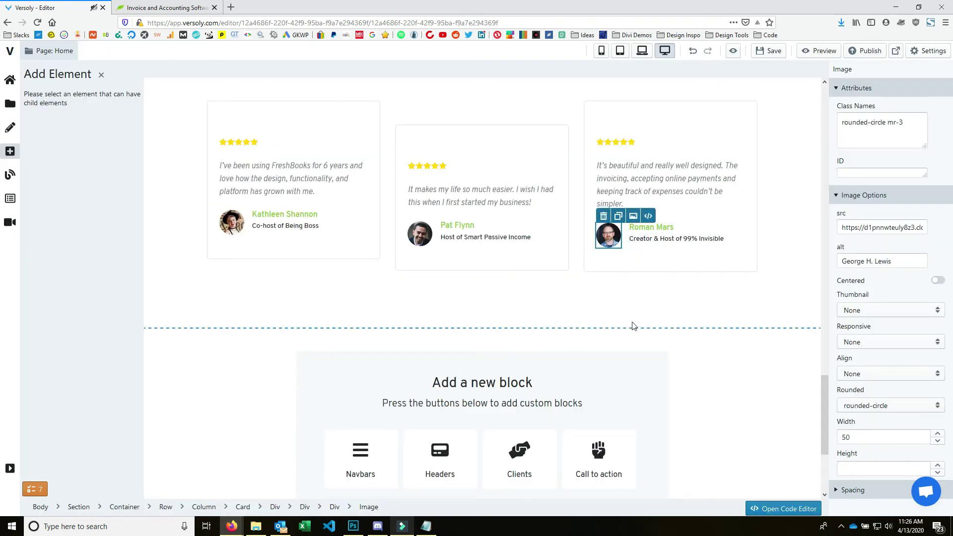
# Examine the remaining sections of the FreshBooks homepage down to the footer and compare them with the page built so far.
pyautogui.click(164, 8)
pyautogui.scroll(-7, 532, 292)
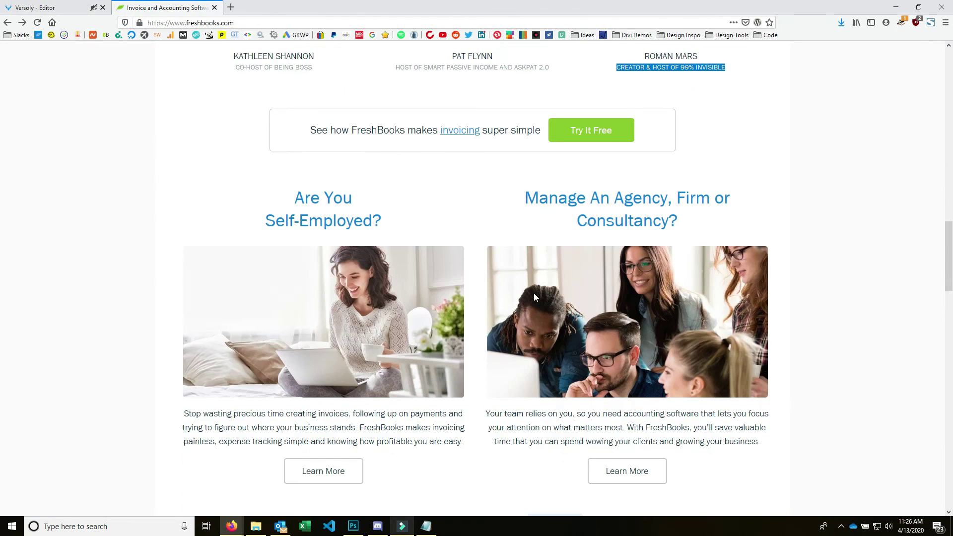
pyautogui.scroll(-20, 649, 232)
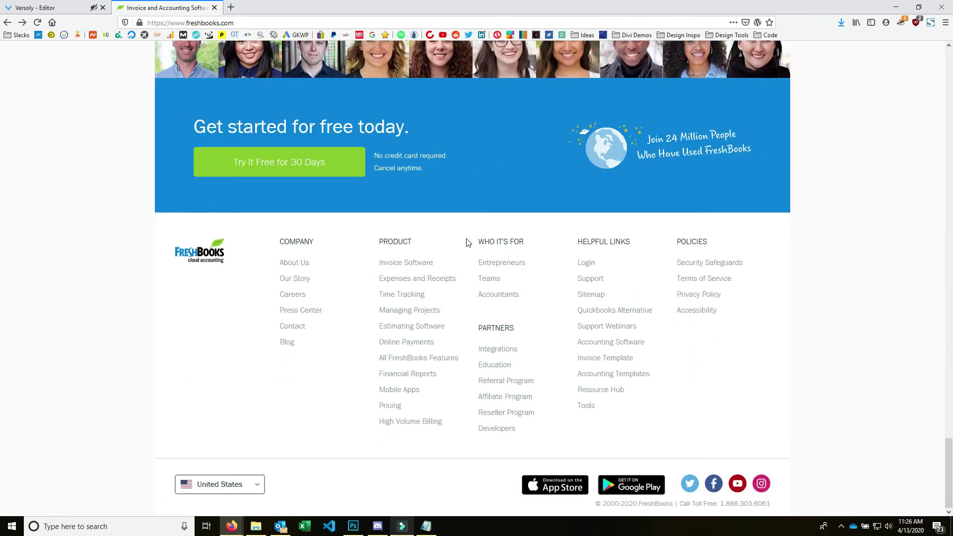
pyautogui.scroll(8, 754, 305)
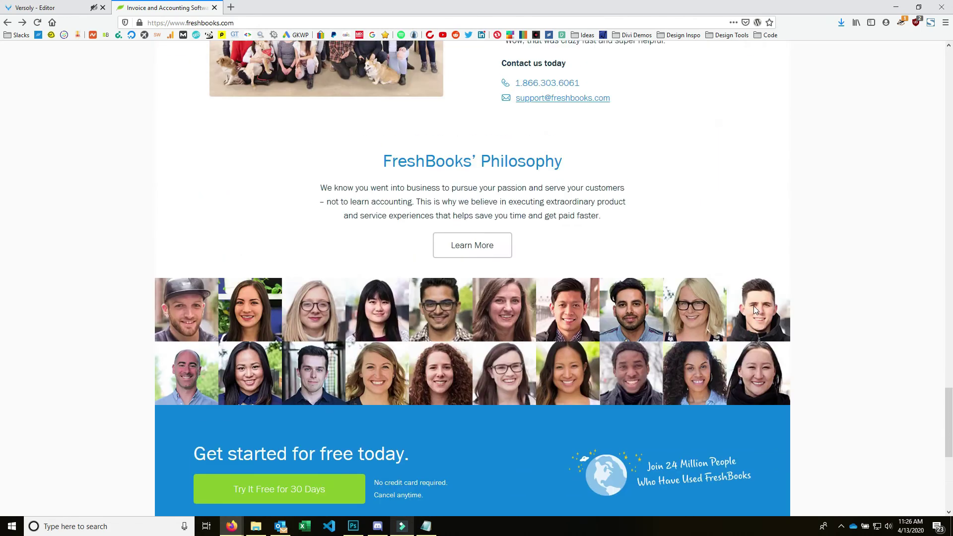
pyautogui.scroll(-5, 271, 229)
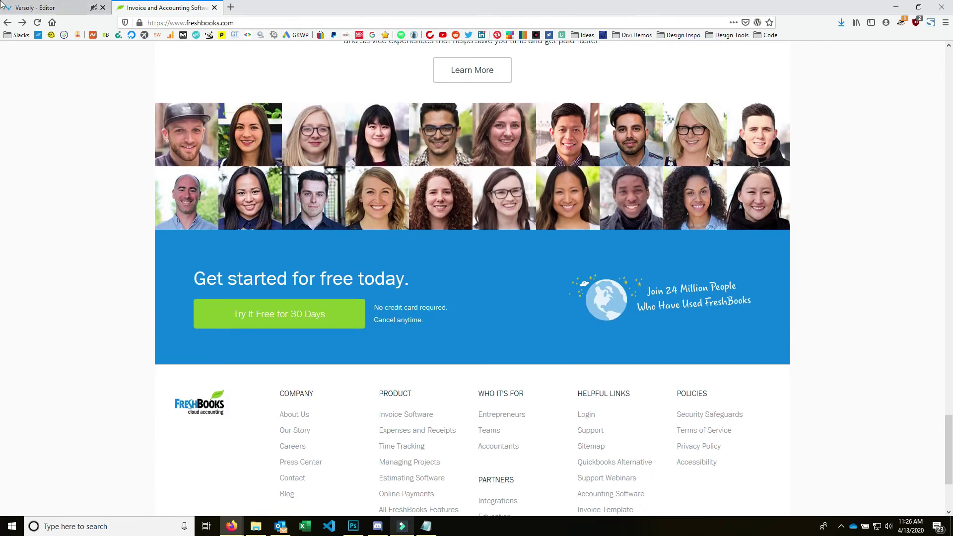
pyautogui.click(34, 8)
pyautogui.scroll(8, 627, 313)
pyautogui.scroll(15, 615, 317)
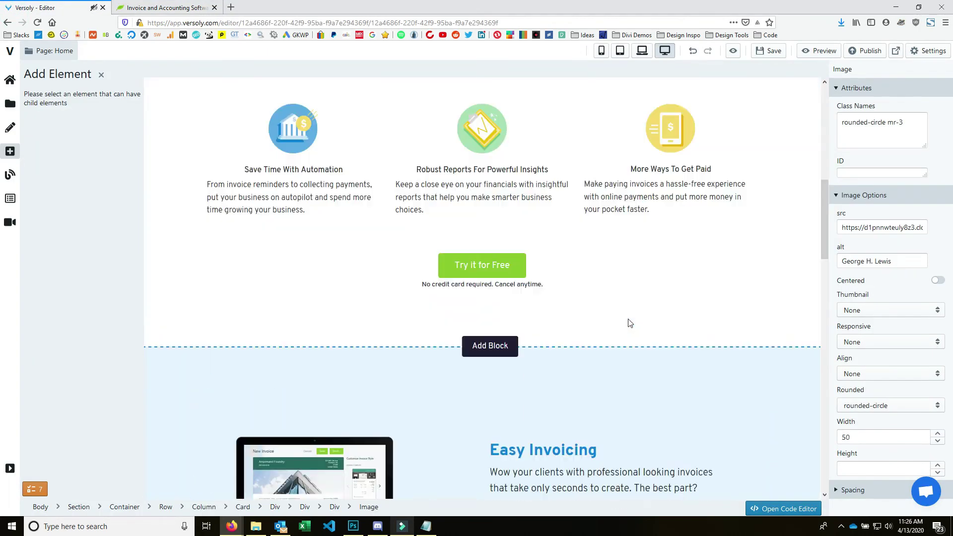
# Add the Cta 4 call-to-action block below the testimonials section.
pyautogui.scroll(-15, 623, 364)
pyautogui.scroll(-10, 628, 350)
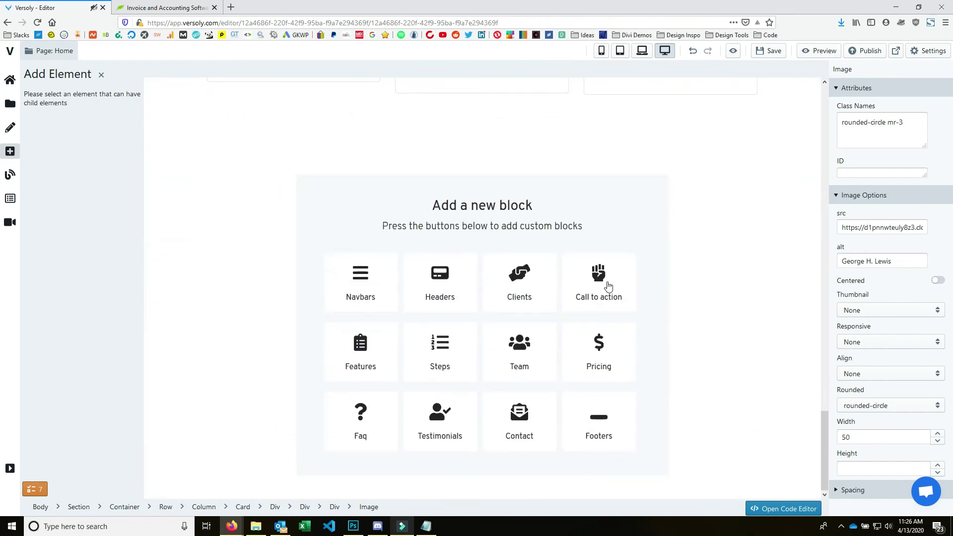
pyautogui.click(629, 292)
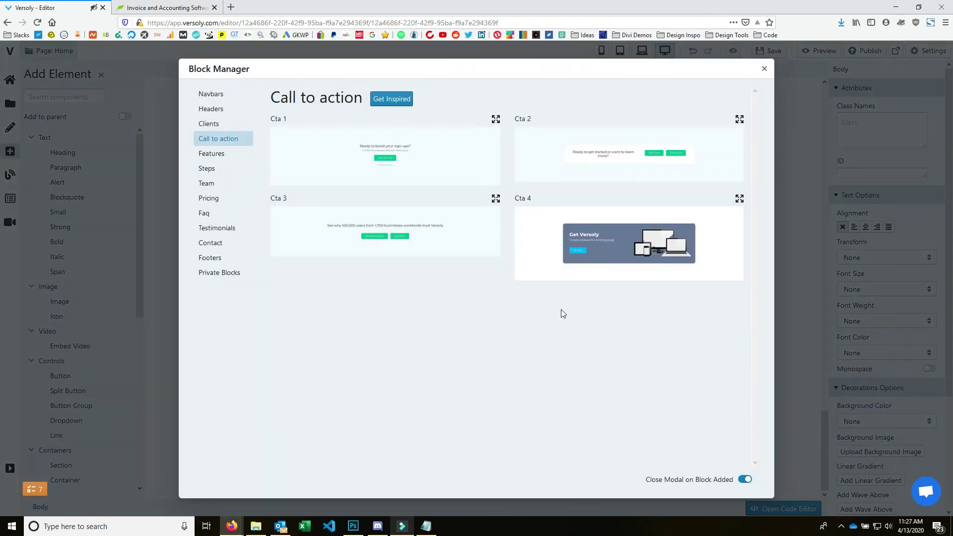
pyautogui.click(629, 262)
# Change the call-to-action block's heading to "Get Started Free Today".
pyautogui.doubleClick(297, 256)
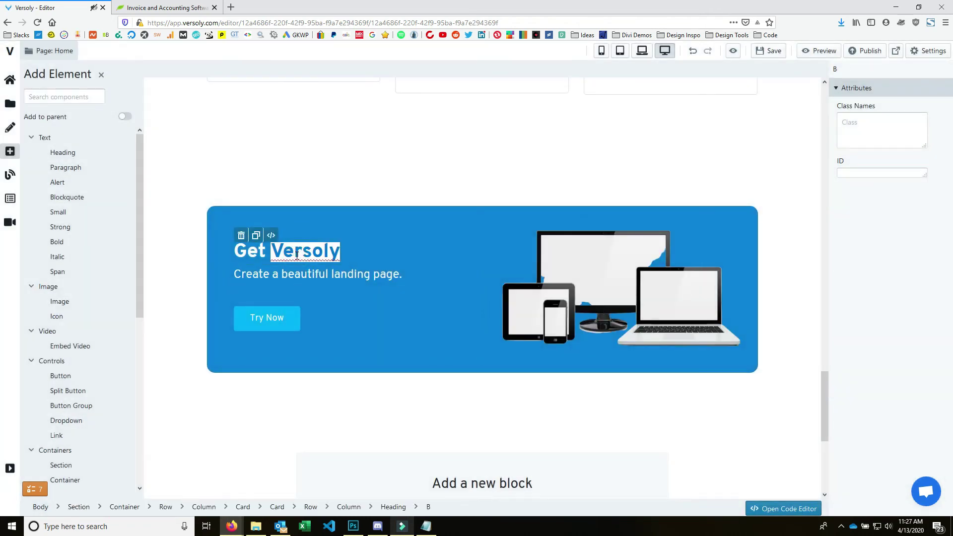
pyautogui.write('Started Free Today')
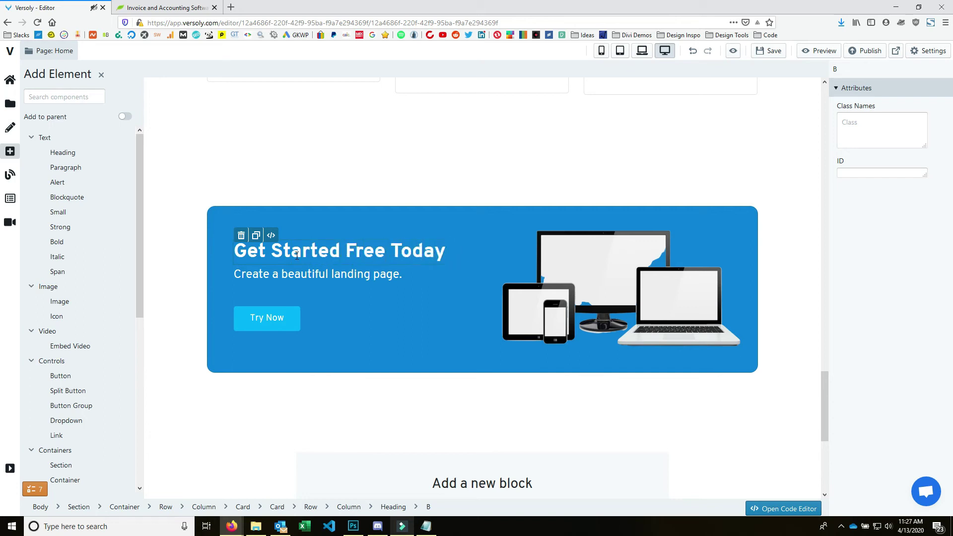
# Replace the call-to-action block's subtitle with "No credit card required. Cancel anytime." copied from the FreshBooks homepage.
pyautogui.click(166, 8)
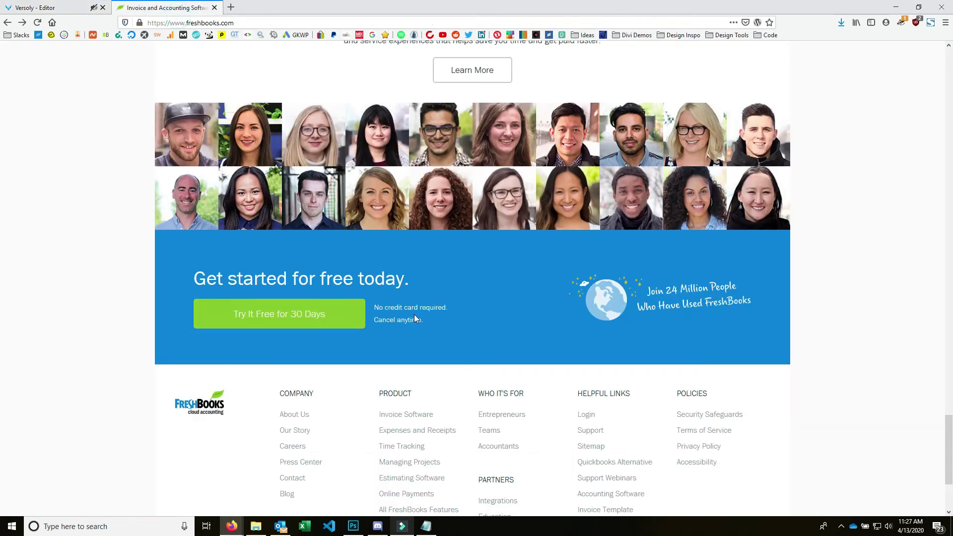
pyautogui.click(35, 7)
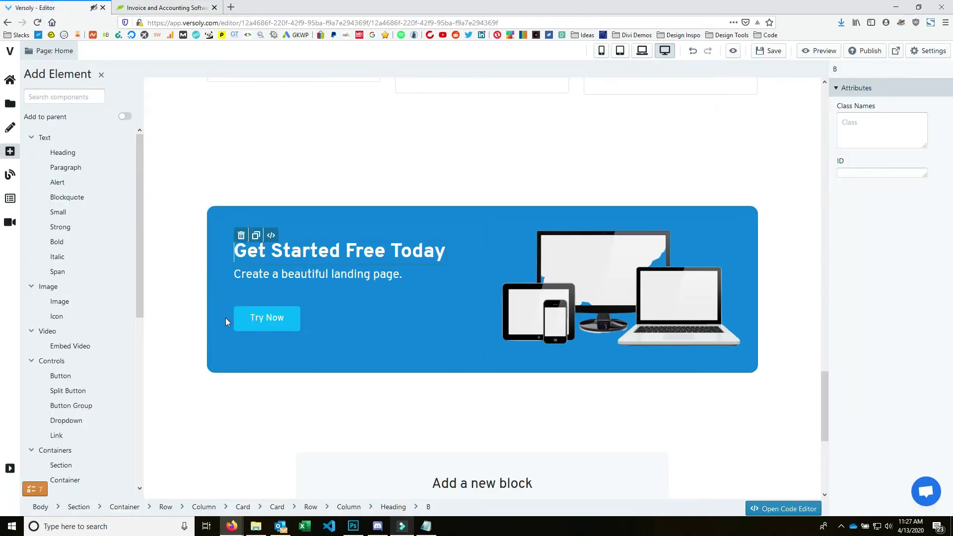
pyautogui.moveTo(420, 274); pyautogui.dragTo(215, 276)
pyautogui.scroll(-5, 215, 275)
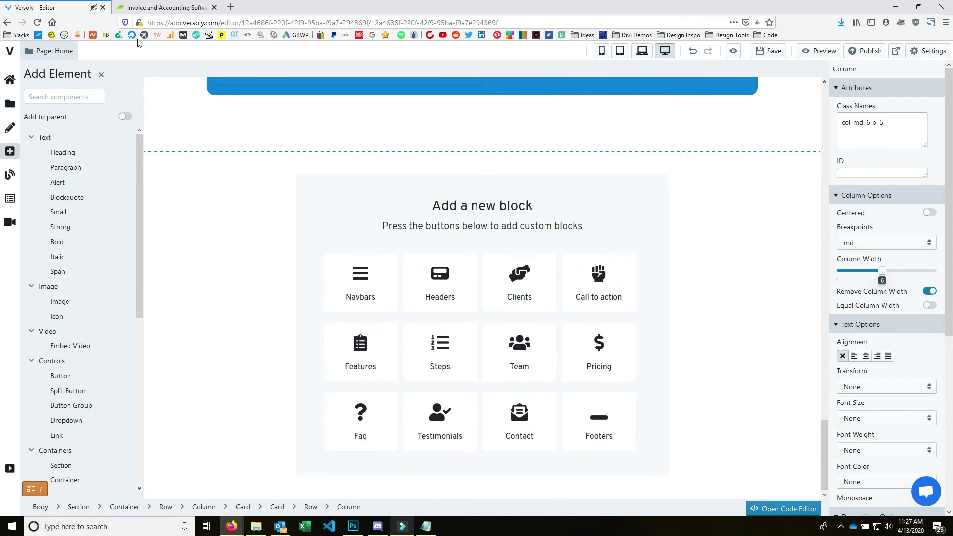
pyautogui.click(166, 7)
pyautogui.moveTo(427, 320); pyautogui.dragTo(390, 311)
pyautogui.rightClick(390, 311)
pyautogui.click(416, 318)
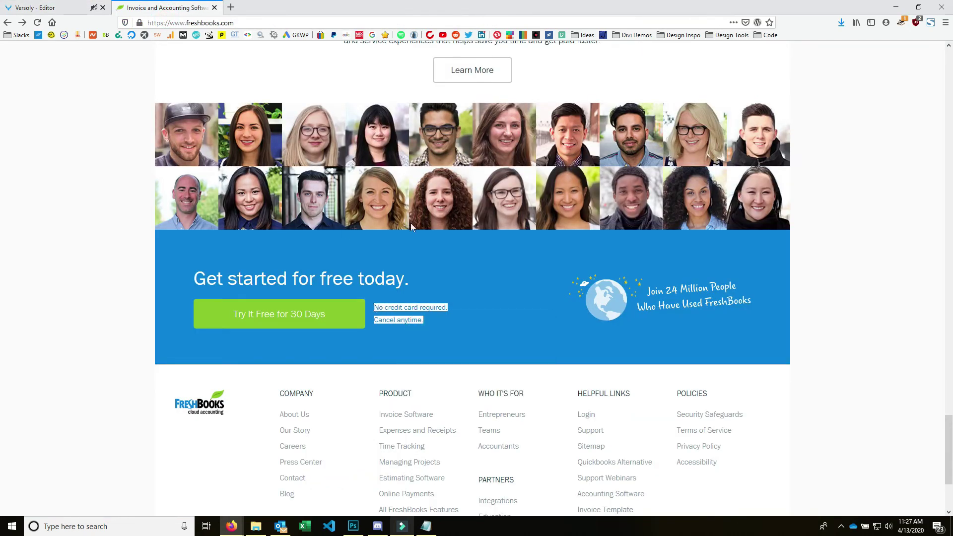
pyautogui.click(85, 6)
pyautogui.click(389, 259)
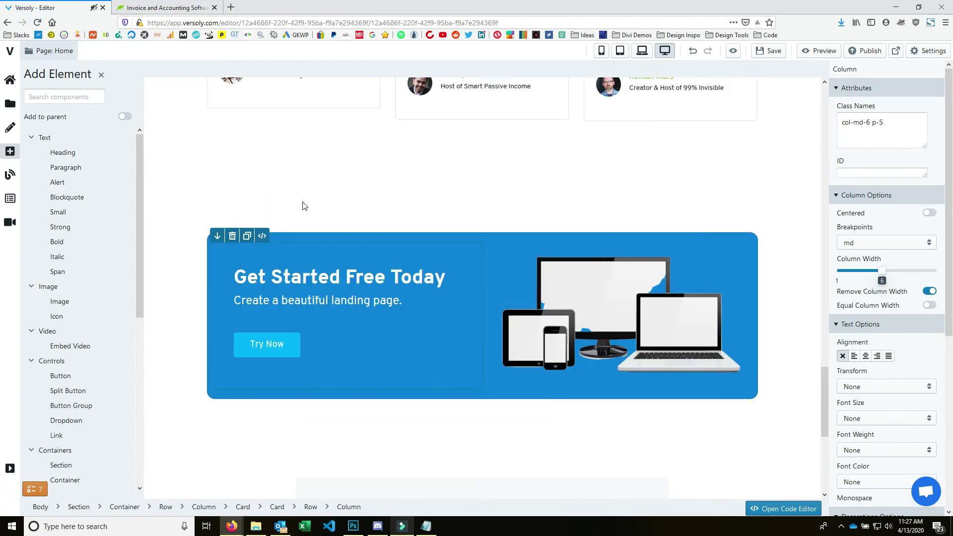
pyautogui.tripleClick(316, 300)
pyautogui.hotkey('ctrl', 'v')
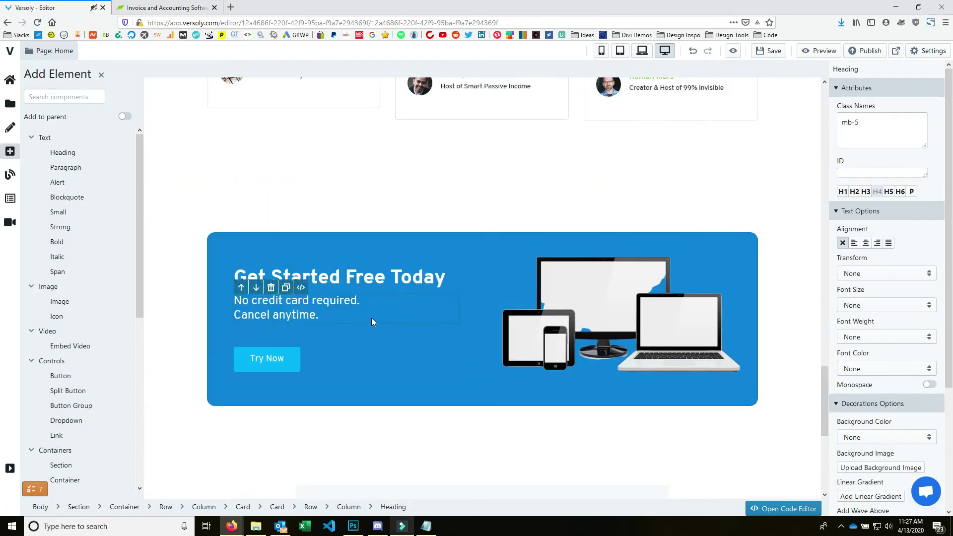
# Set the background color of the call-to-action block's "Try Now" button to bg-primary.
pyautogui.click(292, 356)
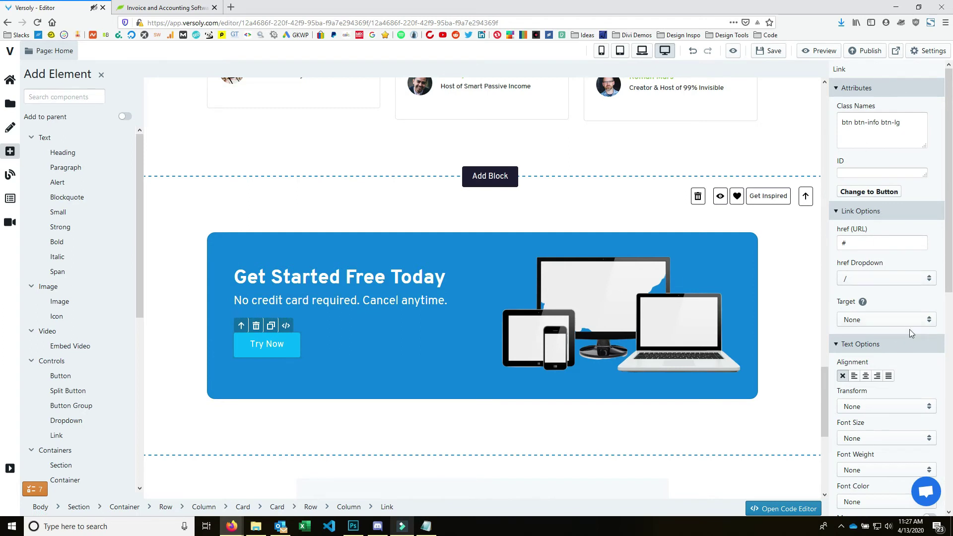
pyautogui.scroll(-5, 875, 229)
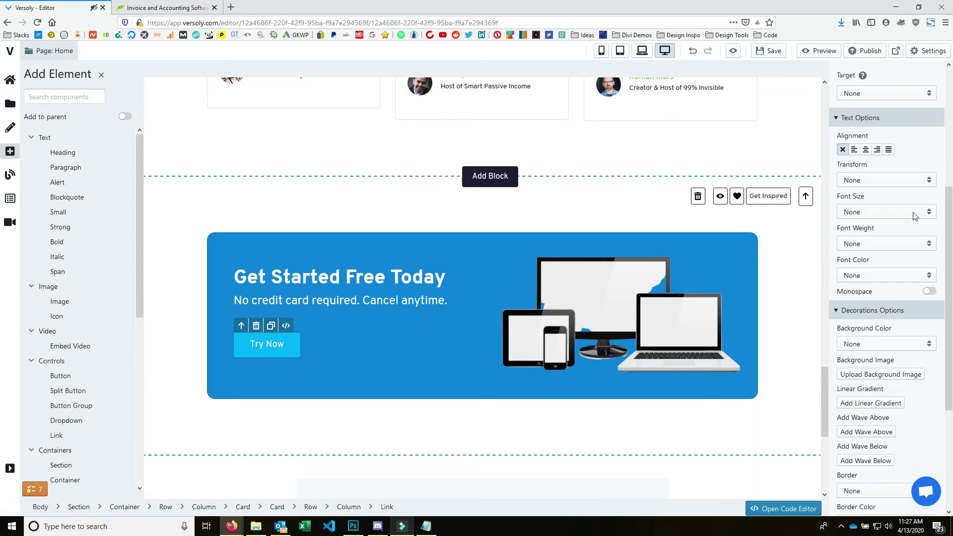
pyautogui.scroll(5, 908, 326)
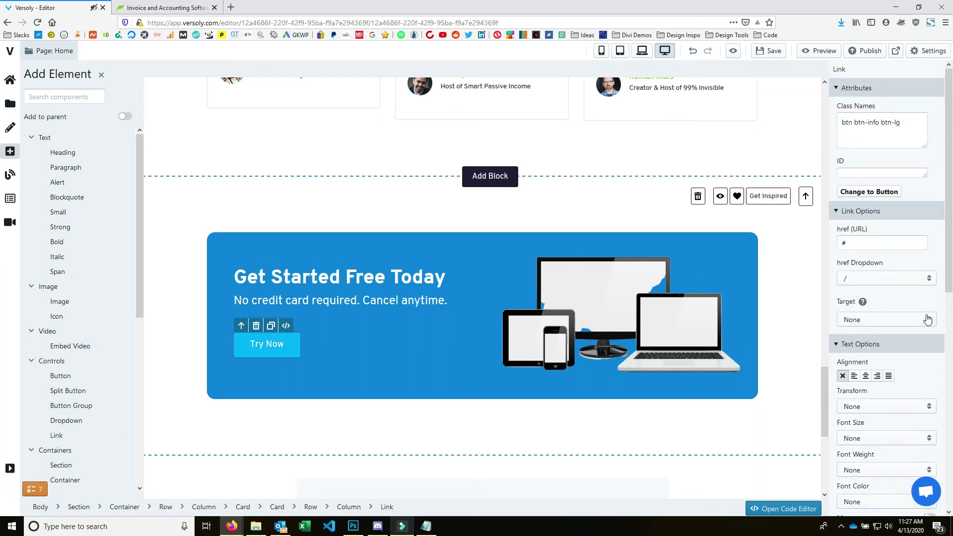
pyautogui.scroll(-3, 899, 272)
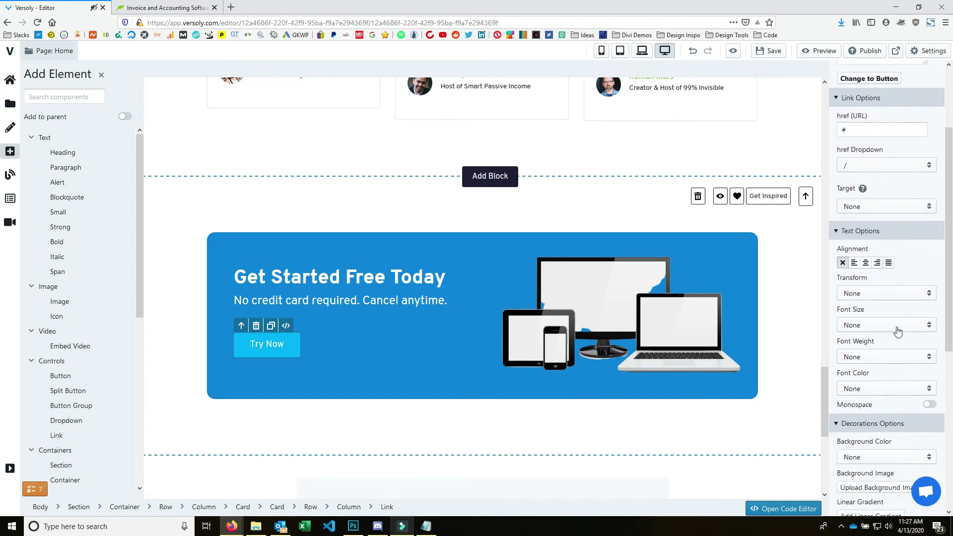
pyautogui.scroll(-3, 887, 369)
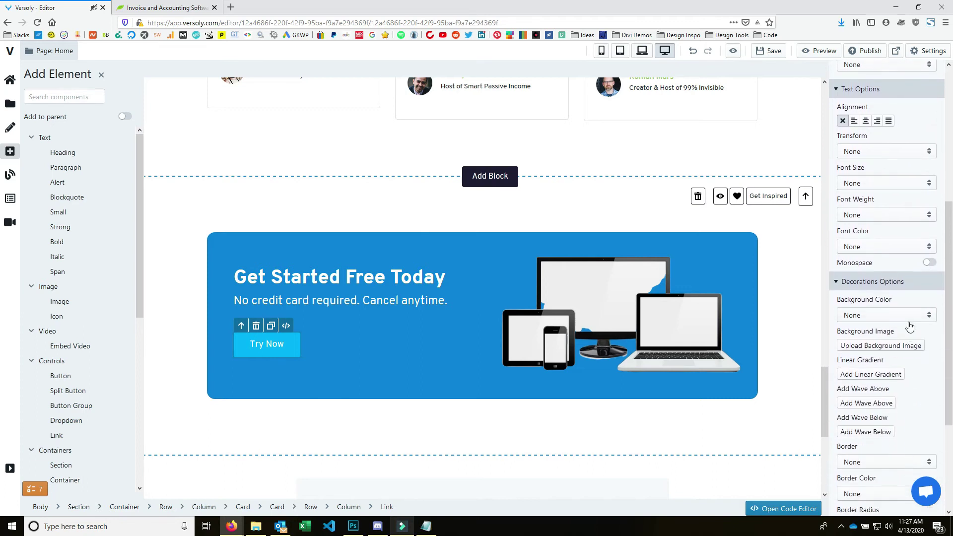
pyautogui.click(917, 292)
pyautogui.click(889, 313)
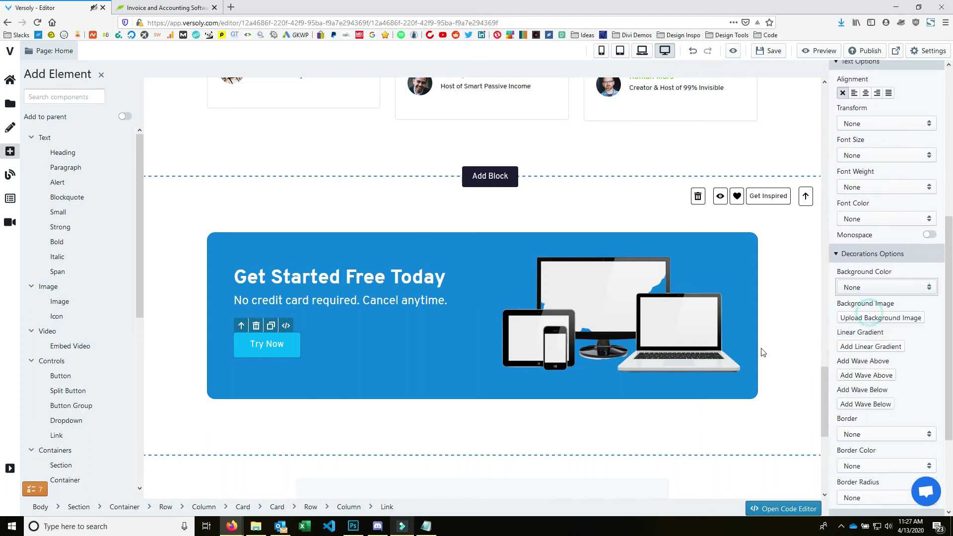
# Check the FreshBooks button wording and relabel the call-to-action button "Try It Free for 30 Days".
pyautogui.click(164, 8)
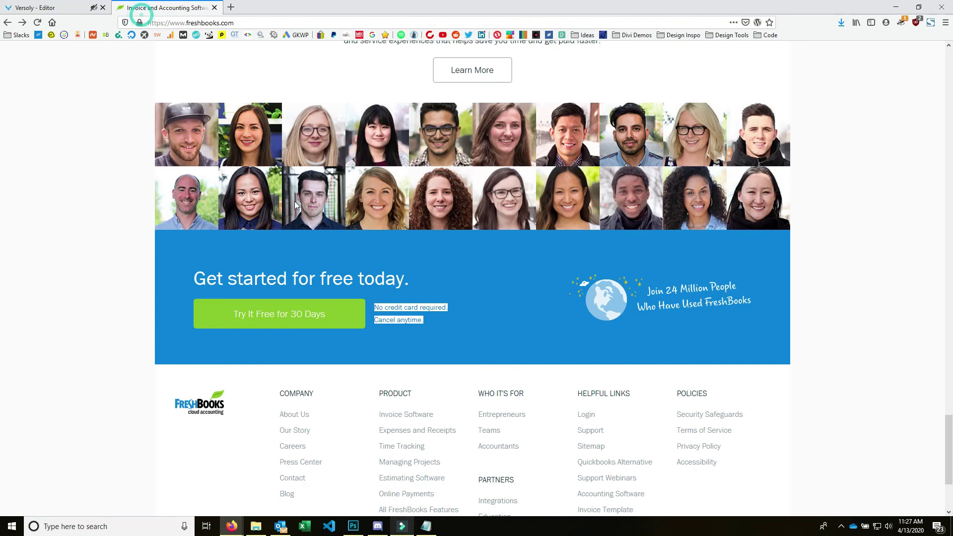
pyautogui.click(92, 5)
pyautogui.click(278, 352)
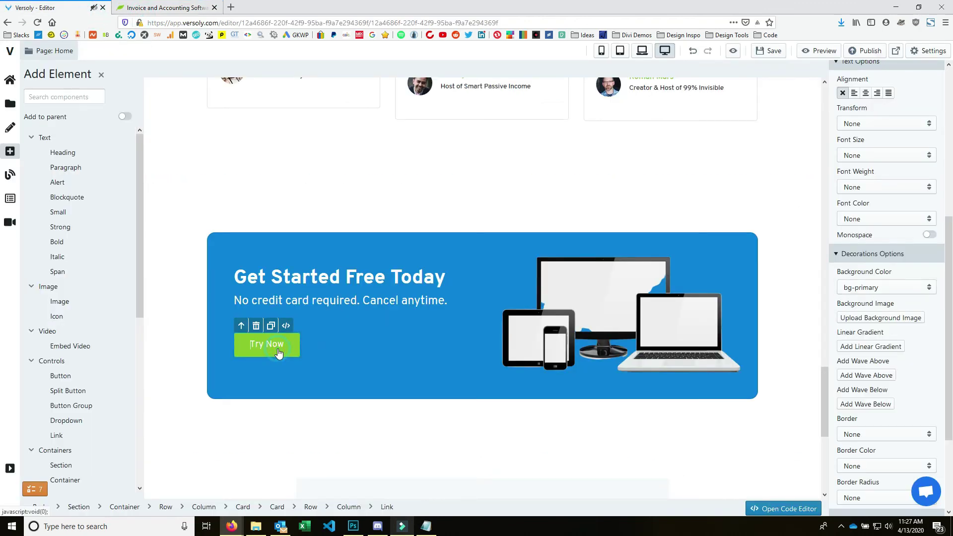
pyautogui.hotkey('ctrl', 'a')
pyautogui.write('Try It Free for 3')
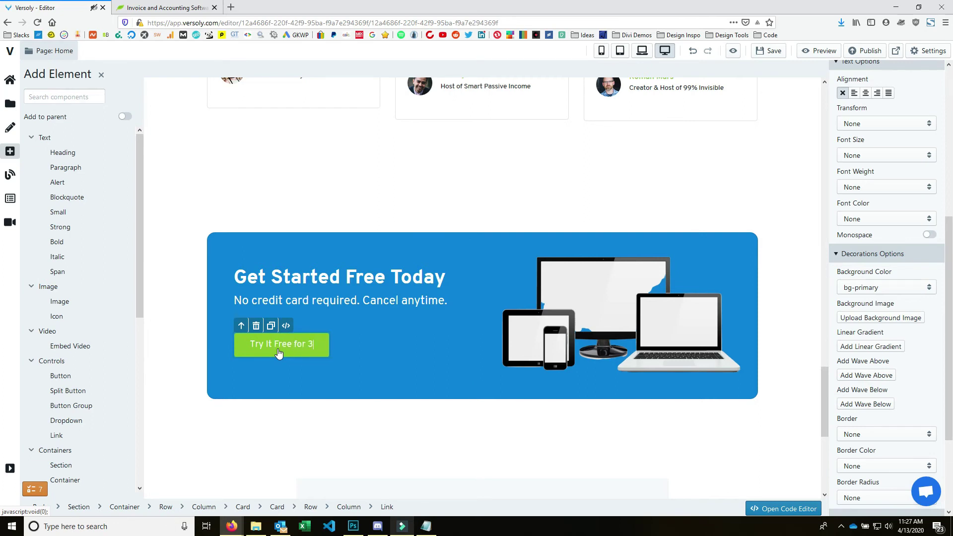
pyautogui.write('0 Days')
# Save the "Join 24 Million People" globe graphic from the FreshBooks homepage as join-10-million (SVG) in the freshbooks folder.
pyautogui.click(587, 318)
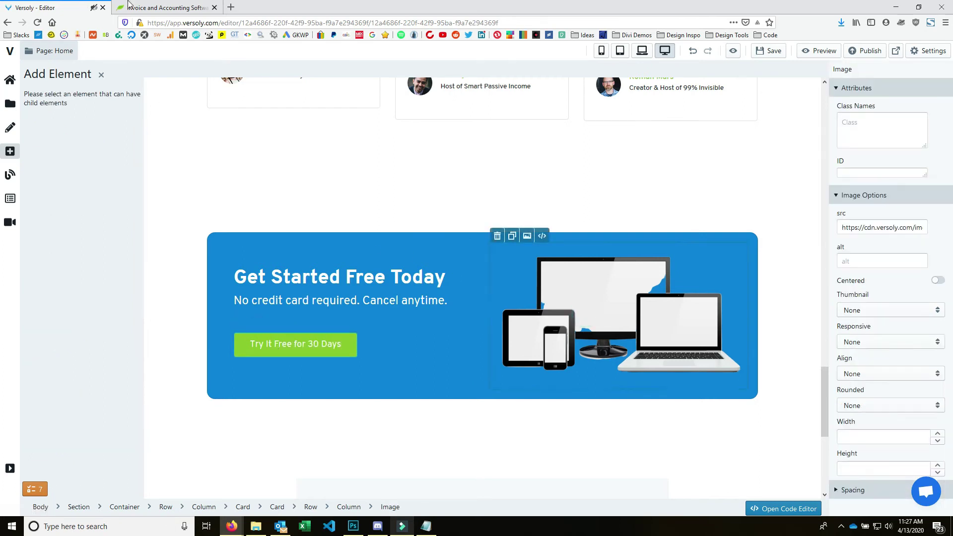
pyautogui.click(150, 11)
pyautogui.rightClick(687, 304)
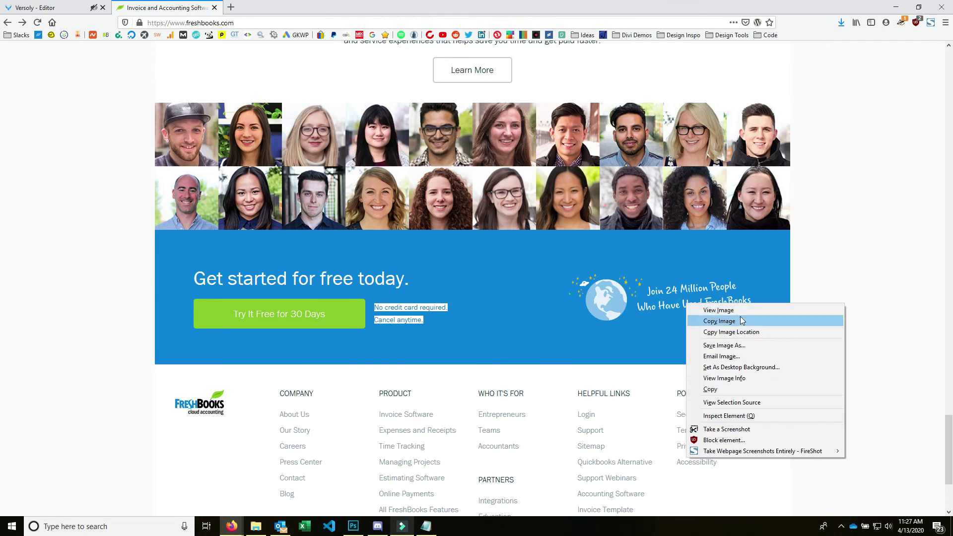
pyautogui.click(742, 346)
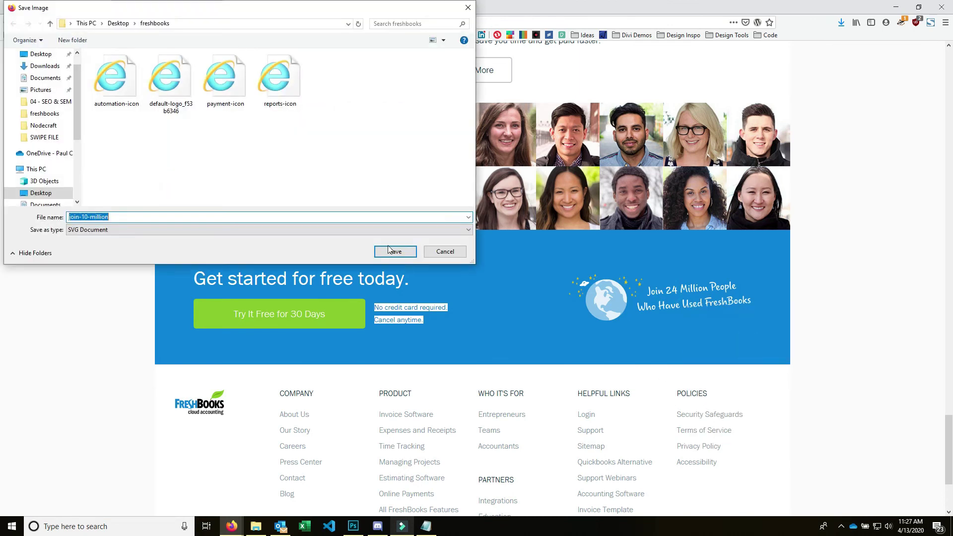
pyautogui.click(395, 251)
pyautogui.hotkey('ctrl', 'Tab')
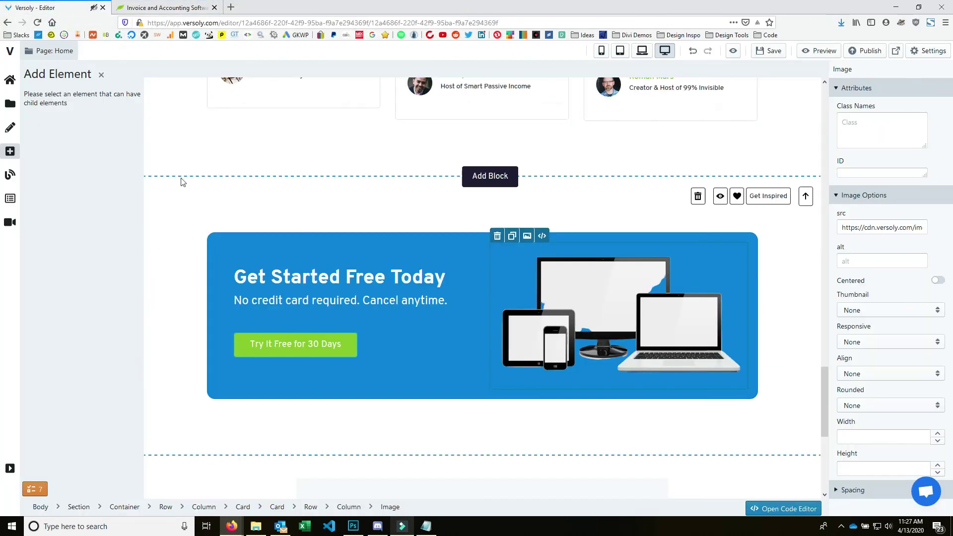
# Upload the saved globe graphic to the Freshbooks (Demo) folder and switch the call-to-action block's devices image to it.
pyautogui.click(527, 236)
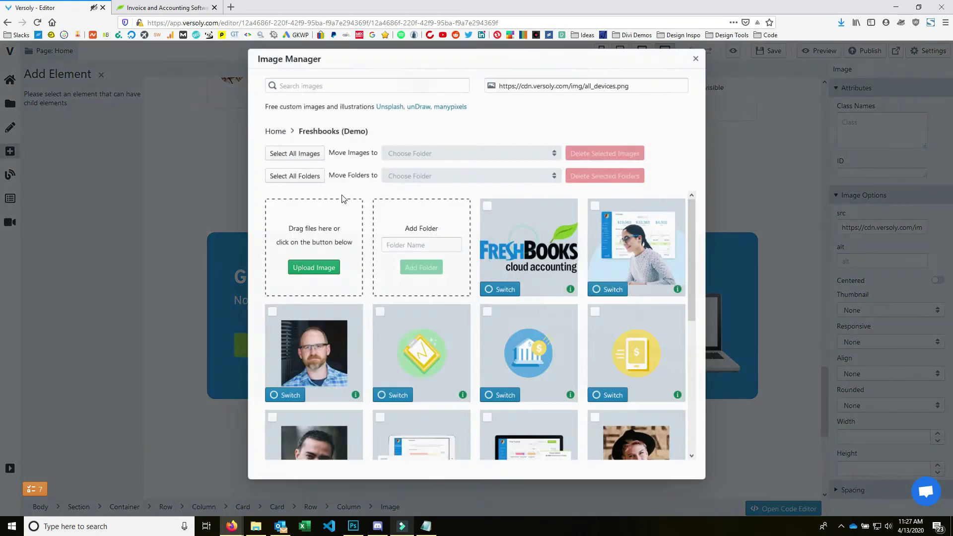
pyautogui.click(312, 268)
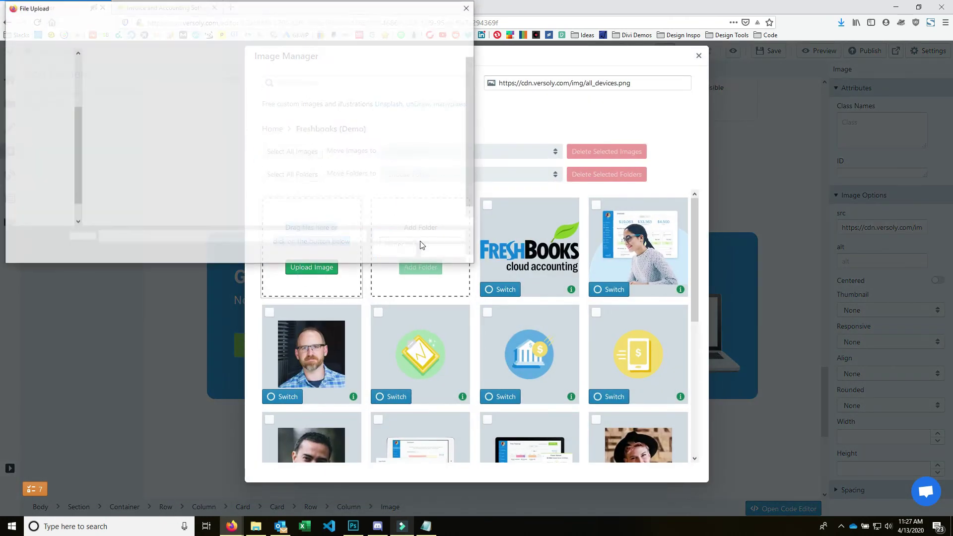
pyautogui.click(316, 151)
pyautogui.doubleClick(316, 151)
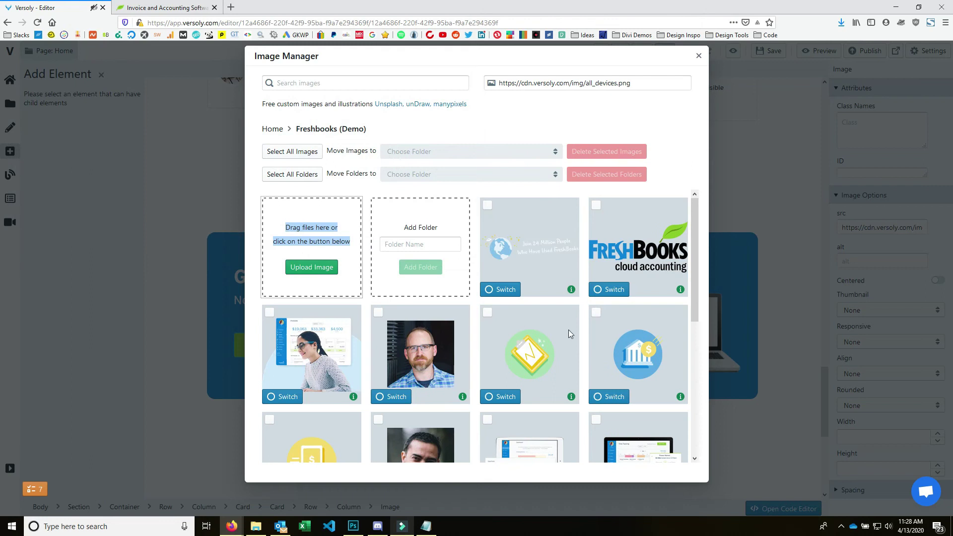
pyautogui.click(506, 289)
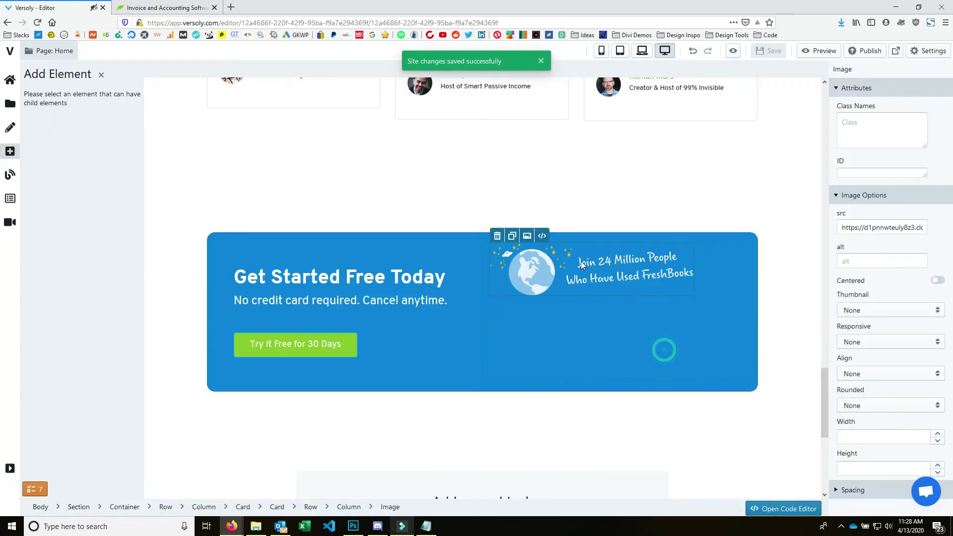
# Examine the HTML of the globe image and its enclosing column, run the code, and close the code editor.
pyautogui.click(635, 350)
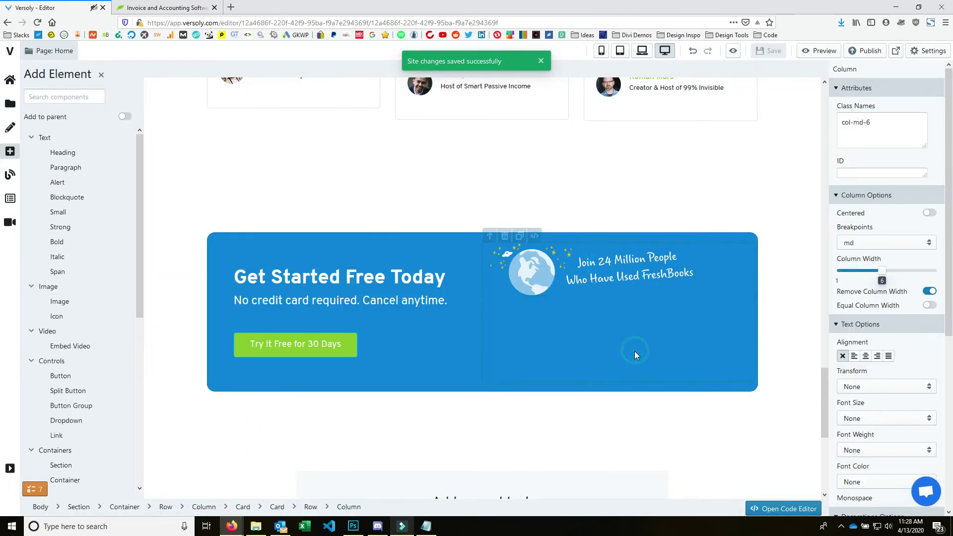
pyautogui.click(551, 266)
pyautogui.click(559, 352)
pyautogui.click(547, 264)
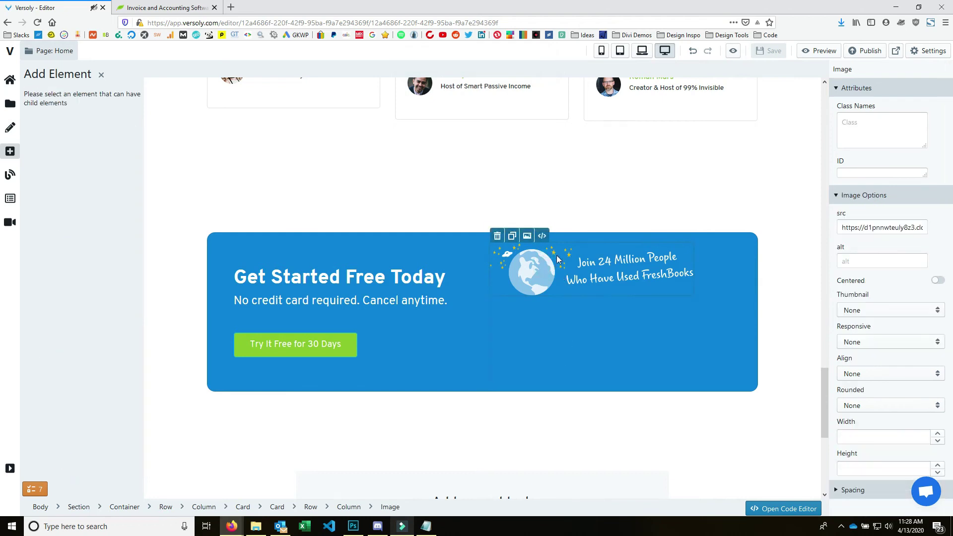
pyautogui.click(542, 236)
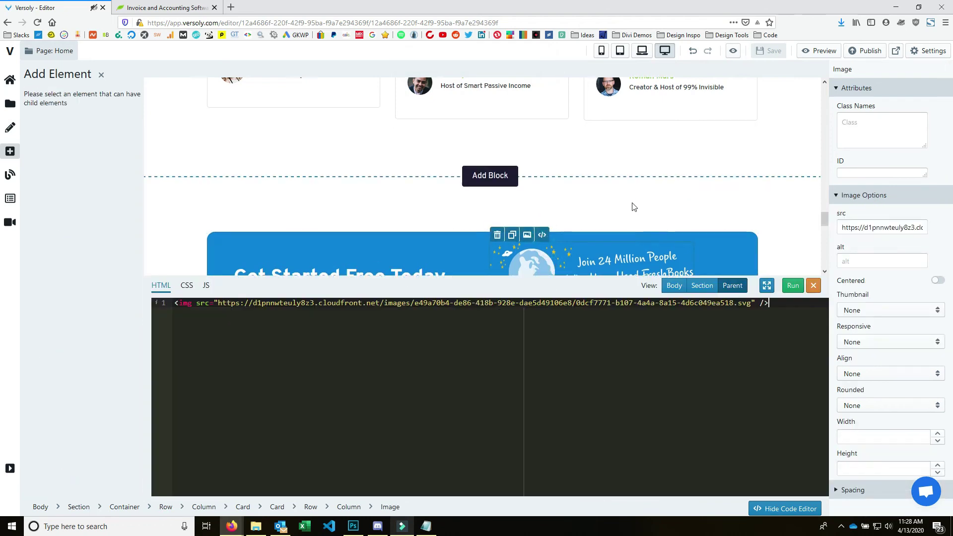
pyautogui.scroll(-2, 645, 211)
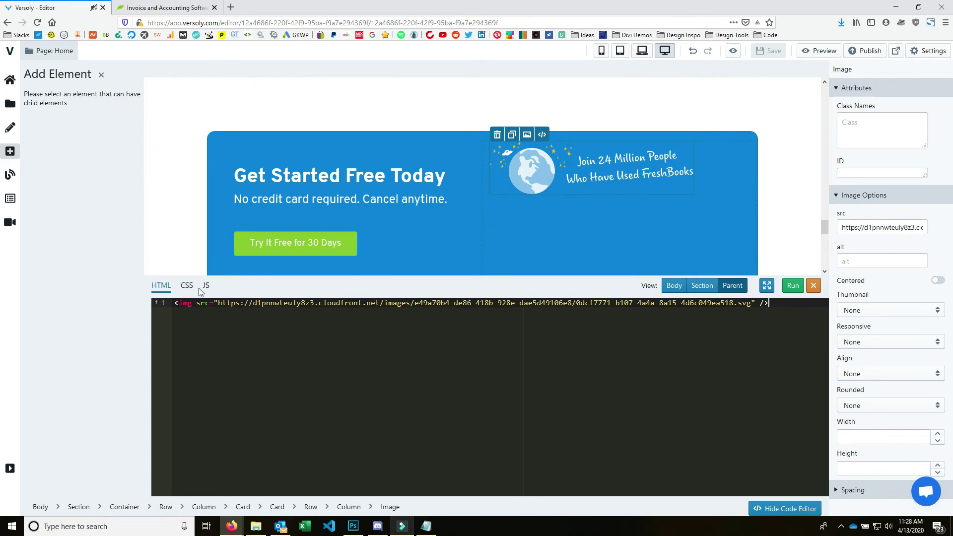
pyautogui.click(480, 190)
pyautogui.click(496, 213)
pyautogui.click(275, 379)
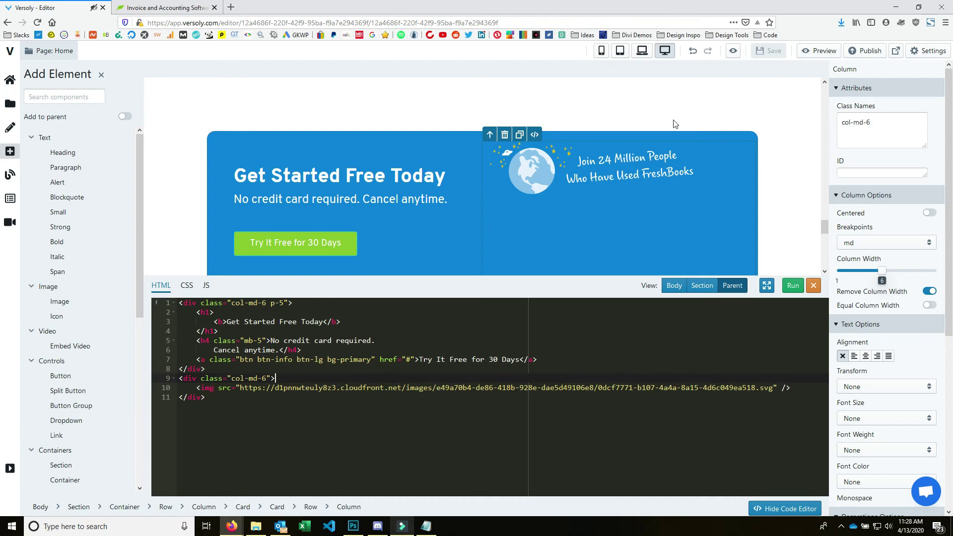
pyautogui.click(793, 285)
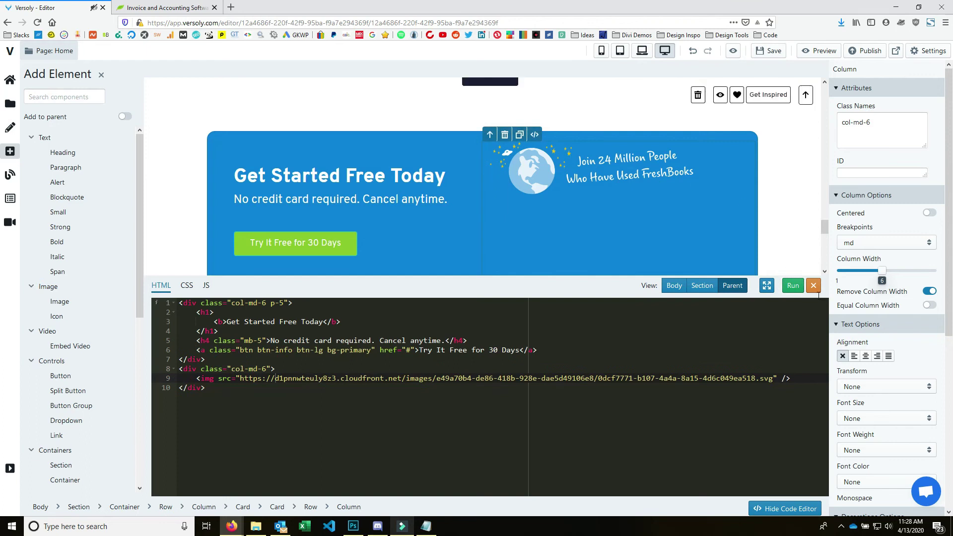
pyautogui.click(813, 286)
# Set the top padding of the call-to-action section to 0.
pyautogui.scroll(-2, 649, 306)
pyautogui.scroll(5, 425, 264)
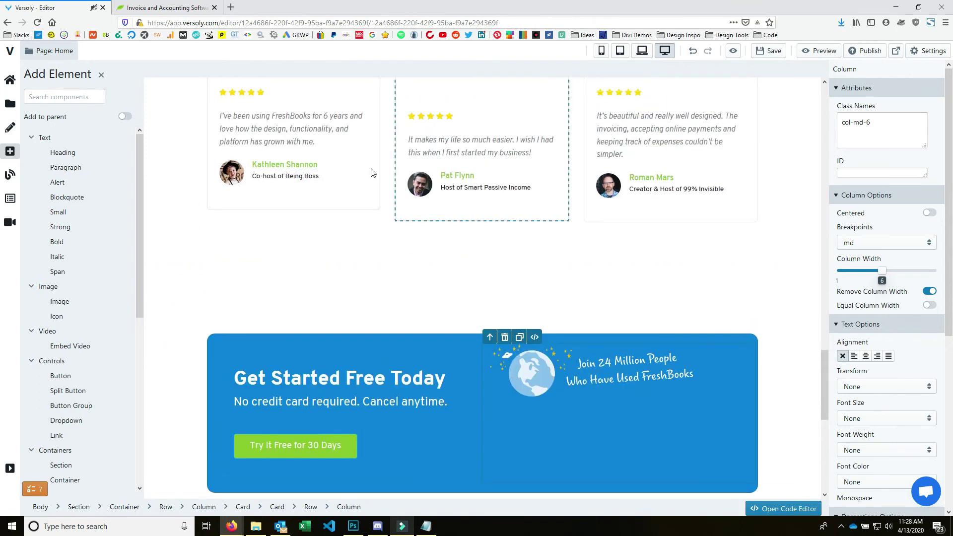
pyautogui.click(436, 292)
pyautogui.scroll(-4, 889, 437)
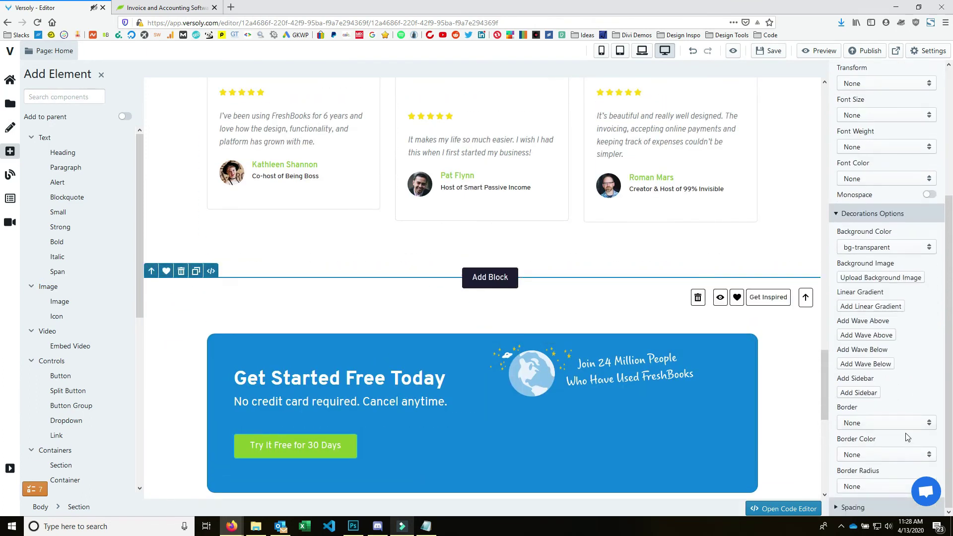
pyautogui.click(855, 508)
pyautogui.scroll(-3, 892, 412)
pyautogui.click(896, 393)
pyautogui.click(924, 405)
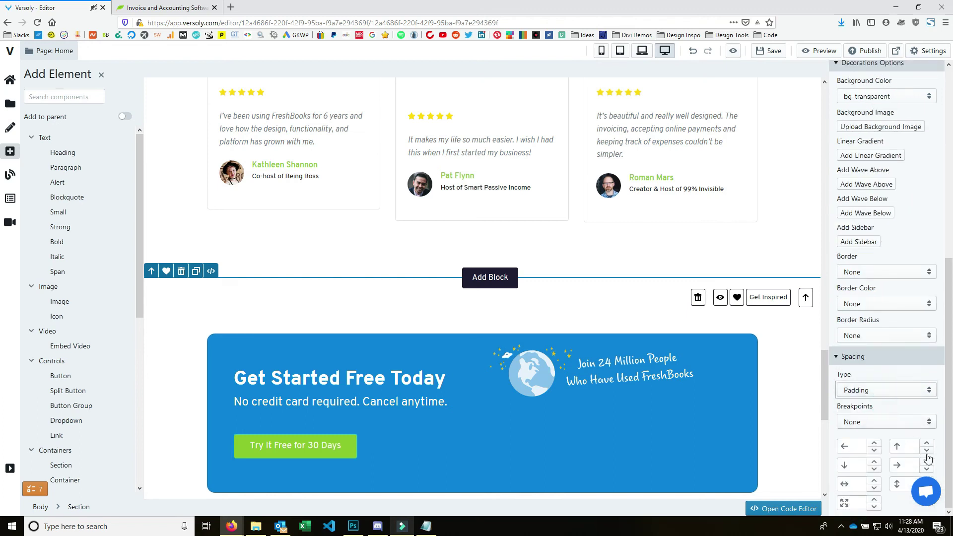
pyautogui.click(927, 451)
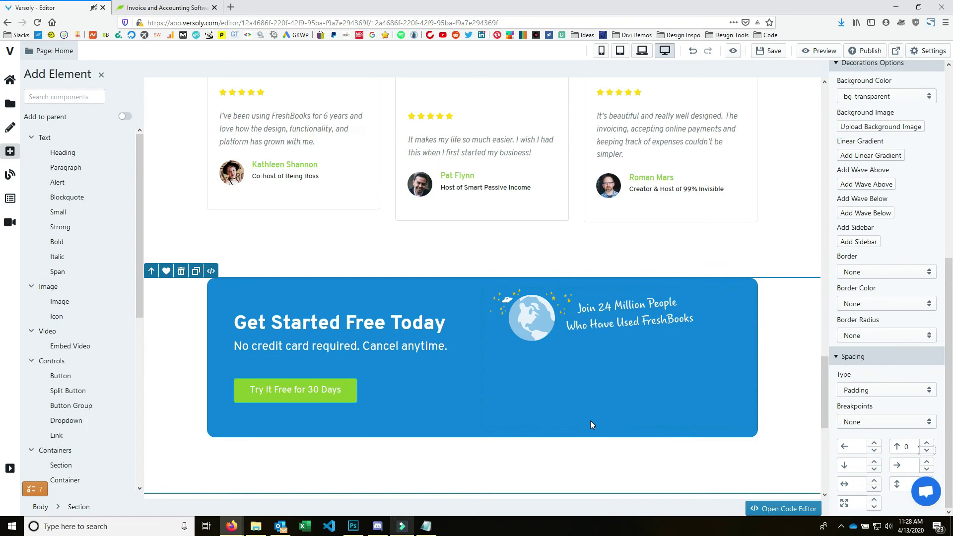
# Set both the top and bottom padding of the "Get Started Free Today" call-to-action section to 1.
pyautogui.scroll(-3, 593, 419)
pyautogui.click(168, 7)
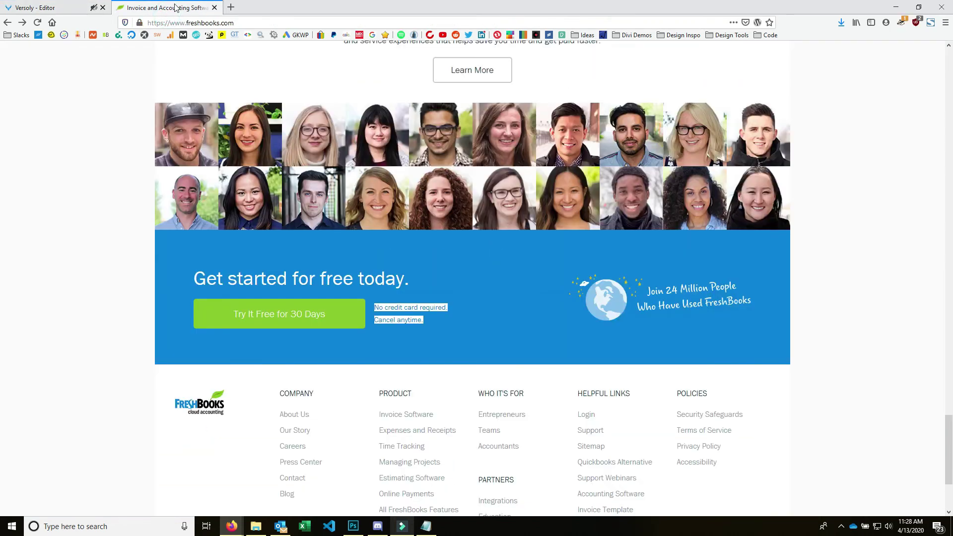
pyautogui.click(30, 7)
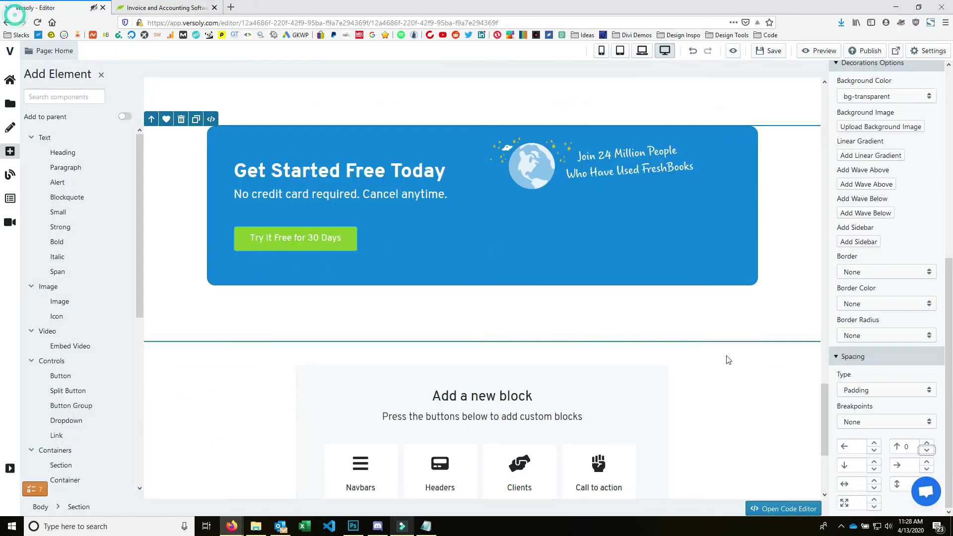
pyautogui.click(876, 467)
pyautogui.click(876, 470)
pyautogui.click(876, 471)
pyautogui.click(876, 472)
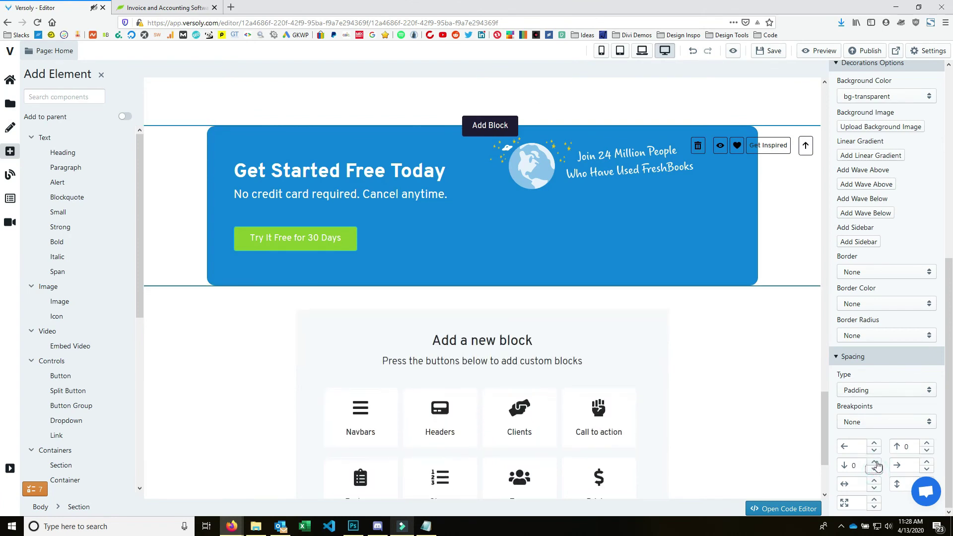
pyautogui.click(875, 463)
pyautogui.click(927, 445)
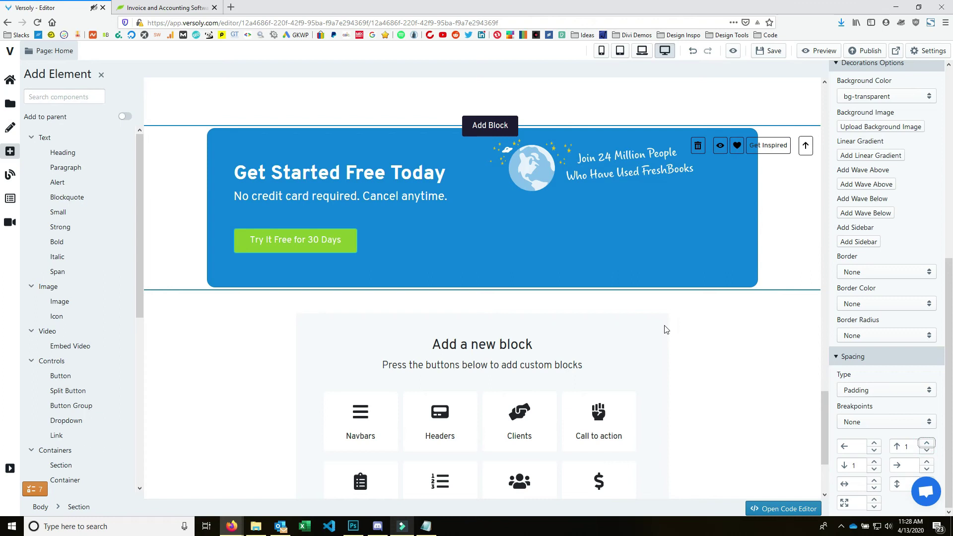
pyautogui.click(742, 356)
# Add the Footers 3 block below the call-to-action section, using the FreshBooks homepage footer as reference, and select the new footer.
pyautogui.scroll(7, 684, 413)
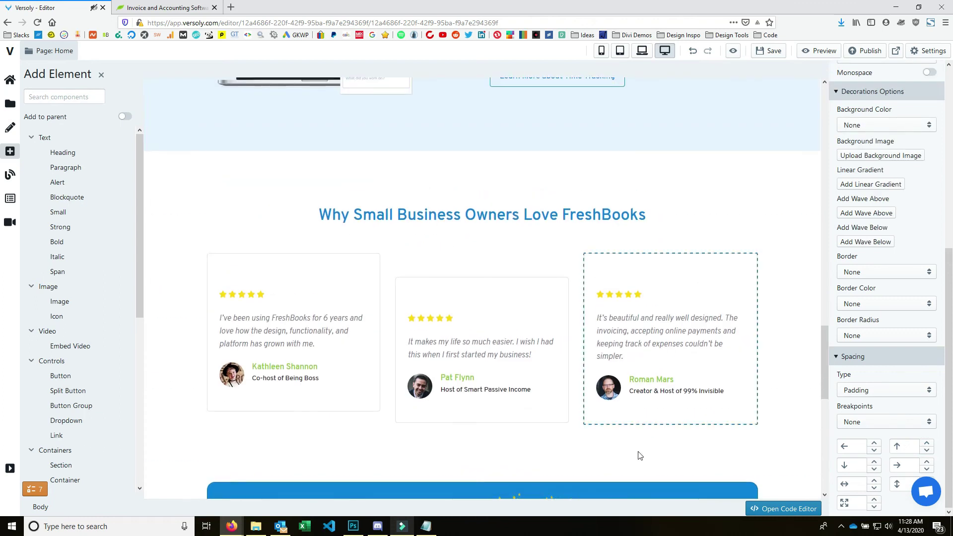
pyautogui.scroll(-7, 630, 437)
pyautogui.scroll(-3, 546, 402)
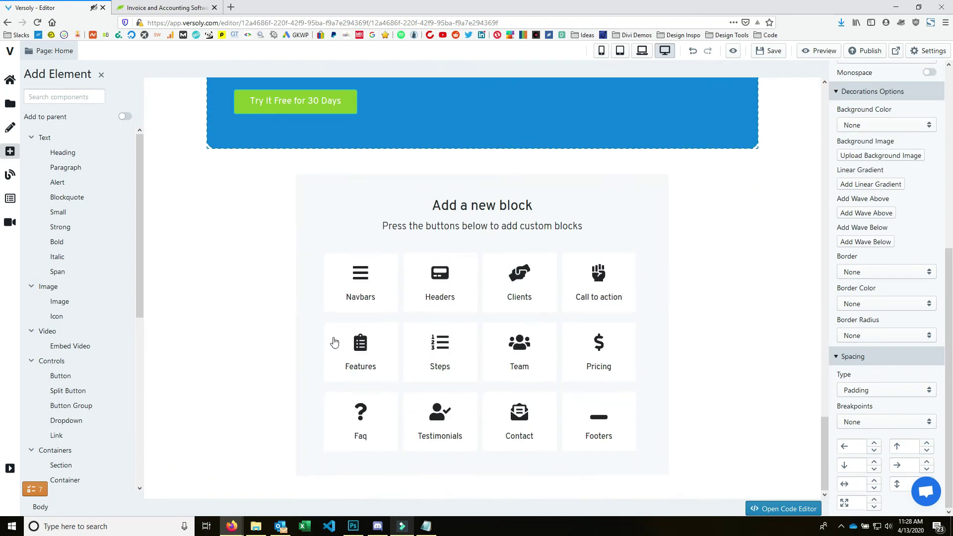
pyautogui.click(613, 437)
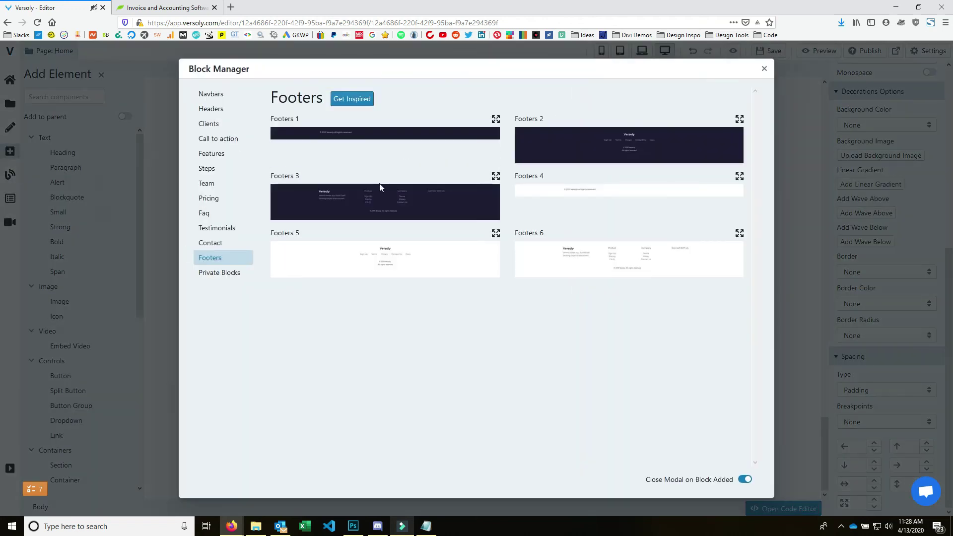
pyautogui.click(164, 7)
pyautogui.scroll(-3, 584, 373)
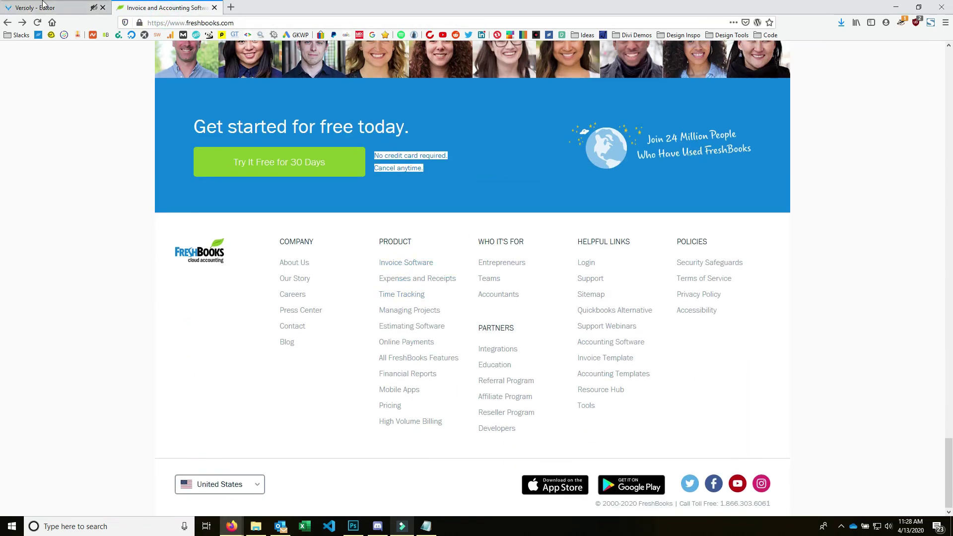
pyautogui.hotkey('ctrl', 'Tab')
pyautogui.click(382, 203)
pyautogui.click(149, 9)
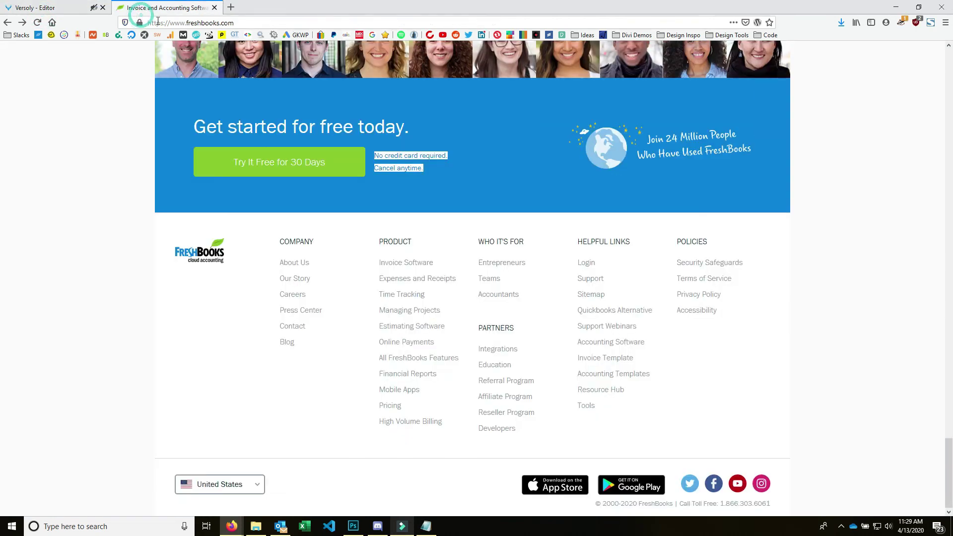
pyautogui.click(35, 8)
pyautogui.click(221, 278)
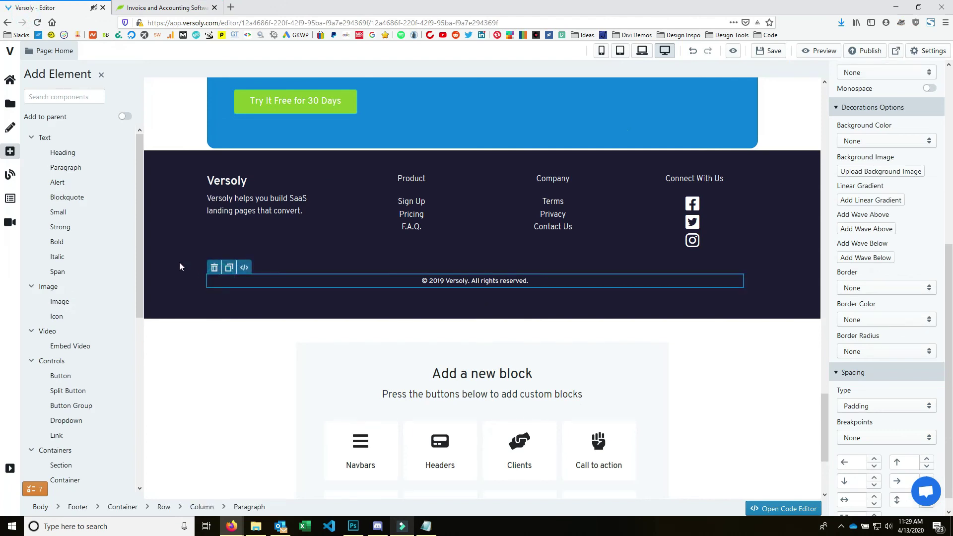
pyautogui.click(169, 259)
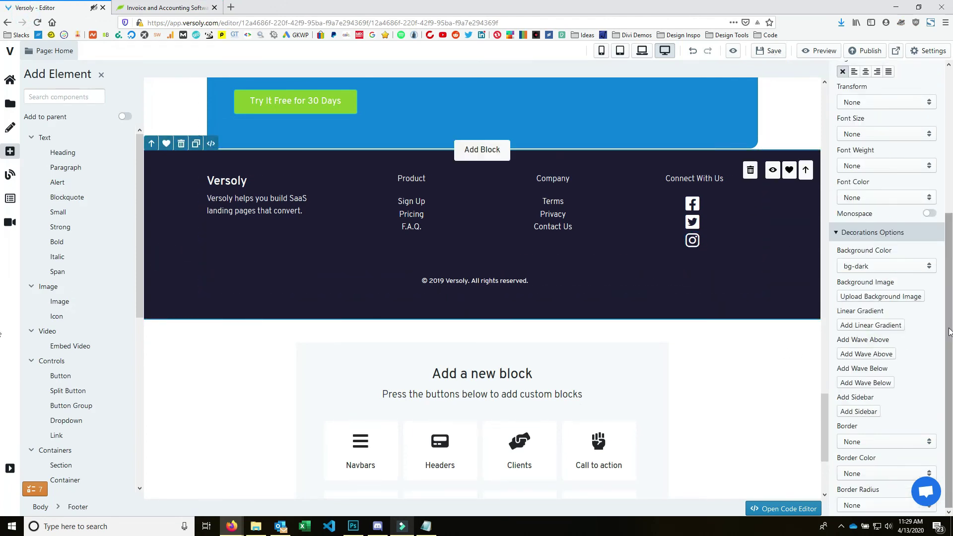
# Set the top padding of the column holding the globe graphic in the call-to-action block to 6.
pyautogui.scroll(5, 620, 158)
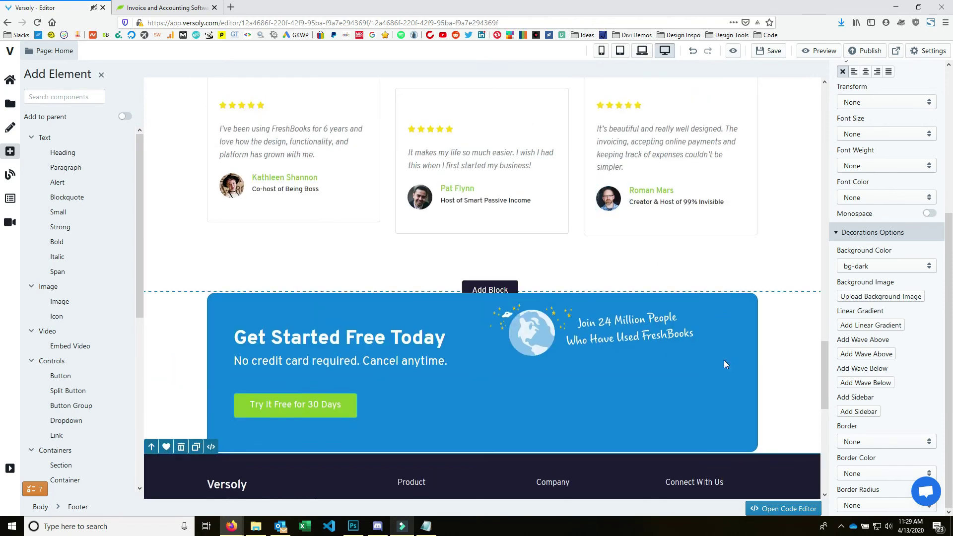
pyautogui.scroll(-2, 716, 329)
pyautogui.click(711, 281)
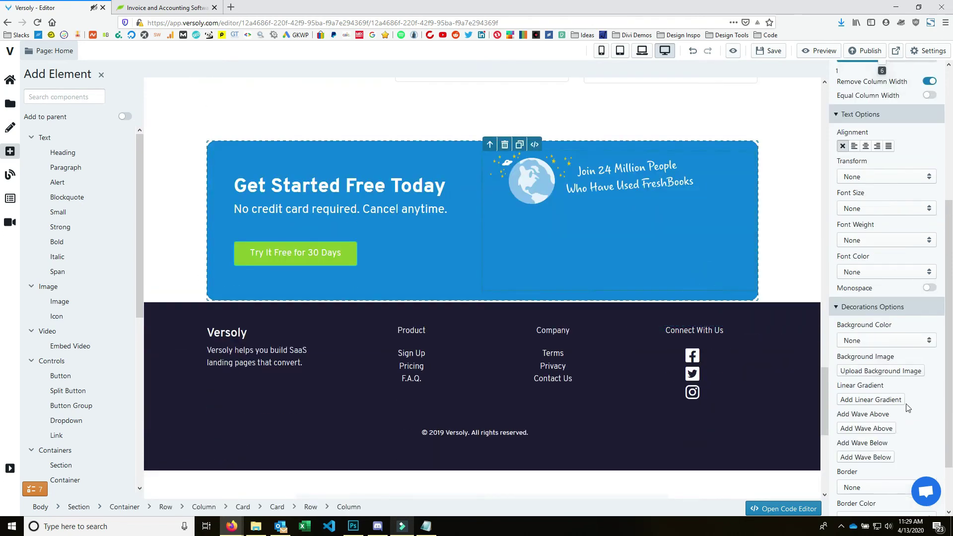
pyautogui.scroll(-1, 904, 440)
pyautogui.scroll(-1, 905, 440)
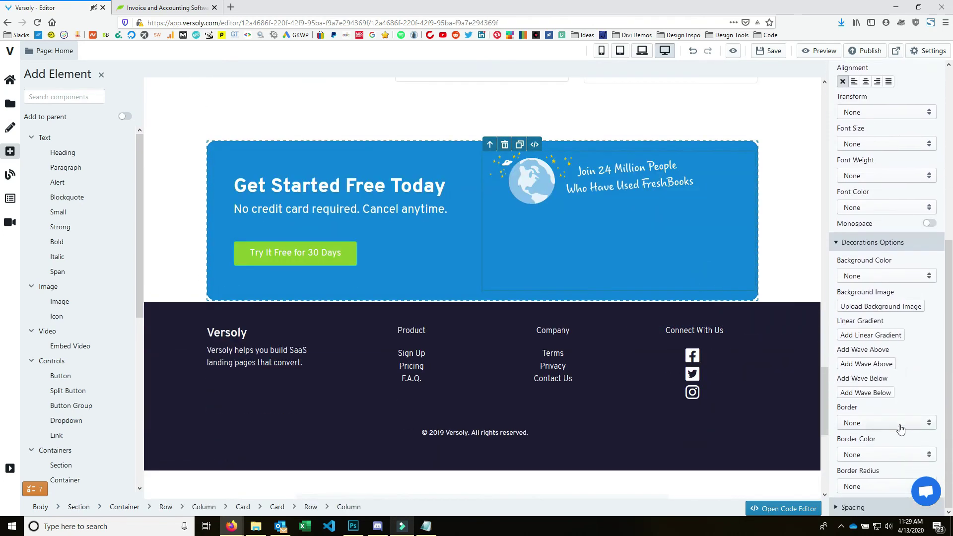
pyautogui.click(854, 507)
pyautogui.scroll(-3, 893, 489)
pyautogui.click(928, 444)
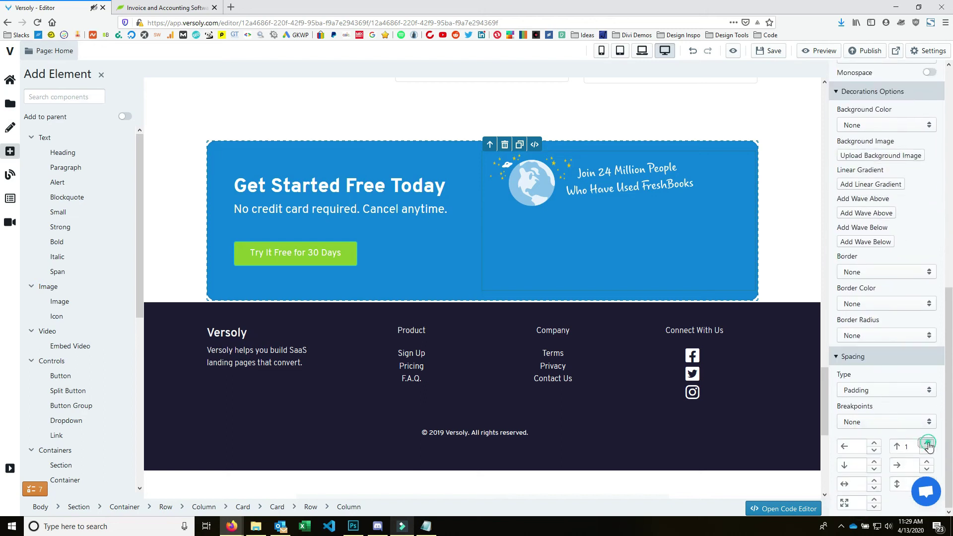
pyautogui.click(928, 445)
pyautogui.click(927, 445)
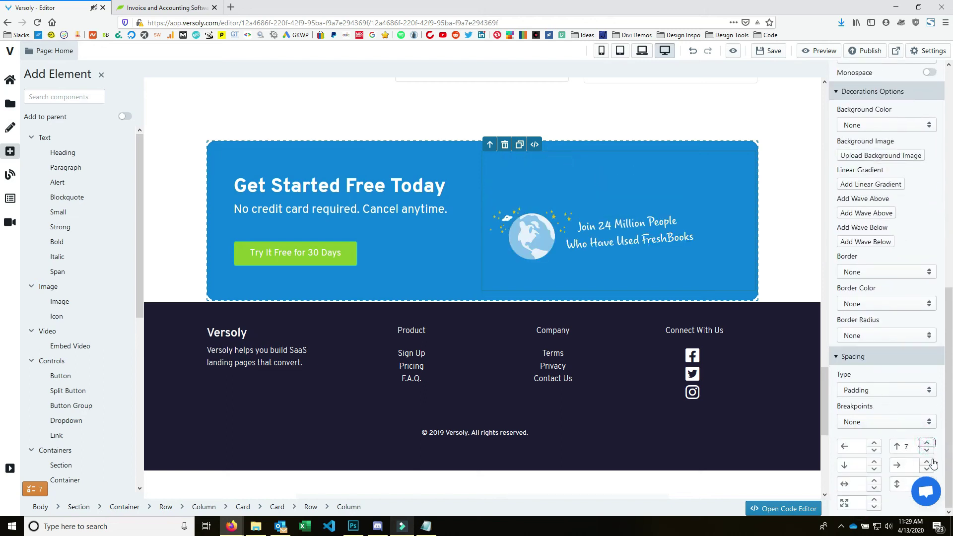
pyautogui.click(927, 445)
pyautogui.click(927, 452)
pyautogui.click(928, 445)
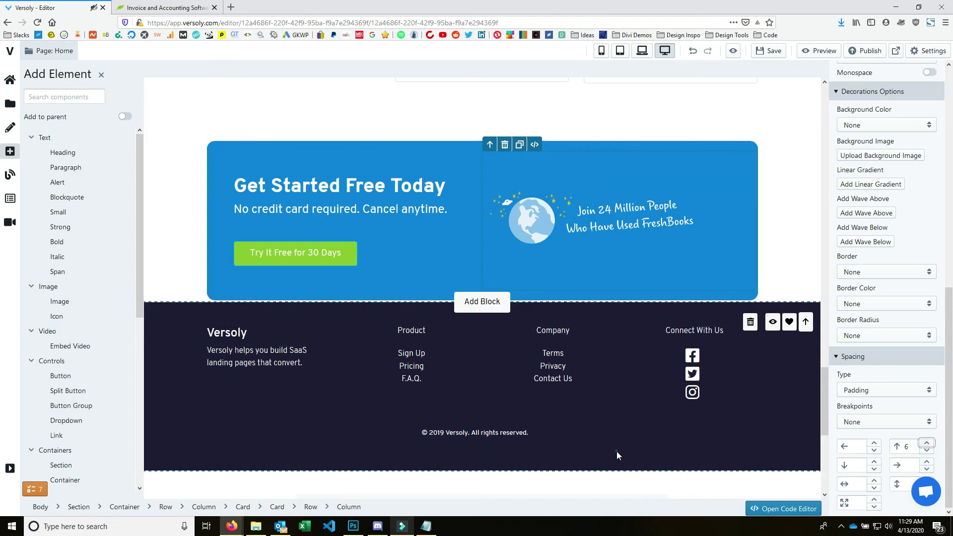
# Check the call-to-action block and footer in the mobile layout, then return to the desktop layout.
pyautogui.click(627, 384)
pyautogui.click(601, 50)
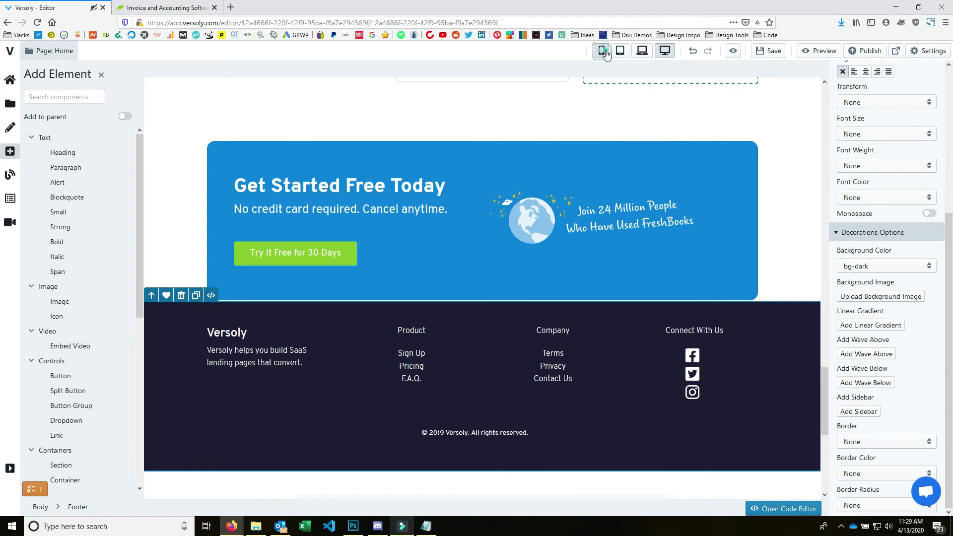
pyautogui.scroll(-15, 546, 238)
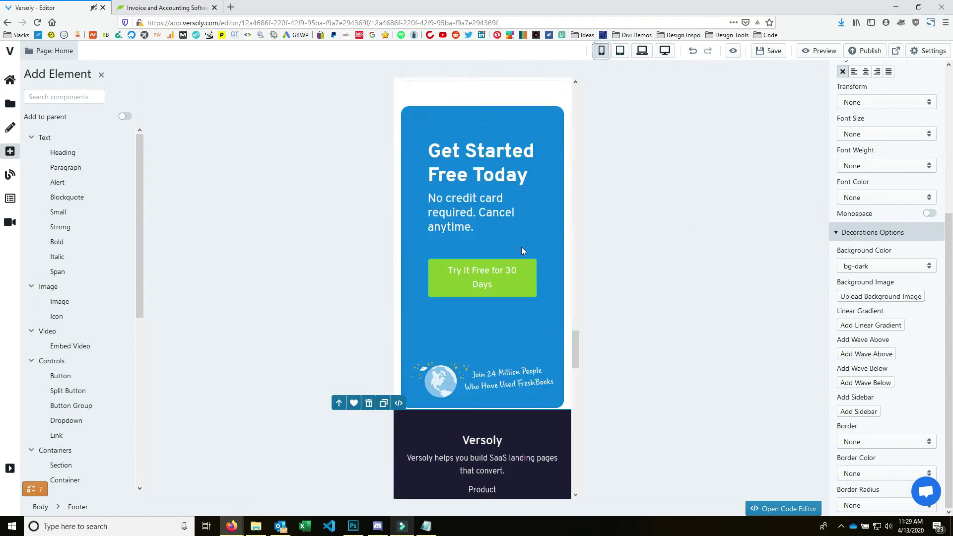
pyautogui.scroll(8, 530, 253)
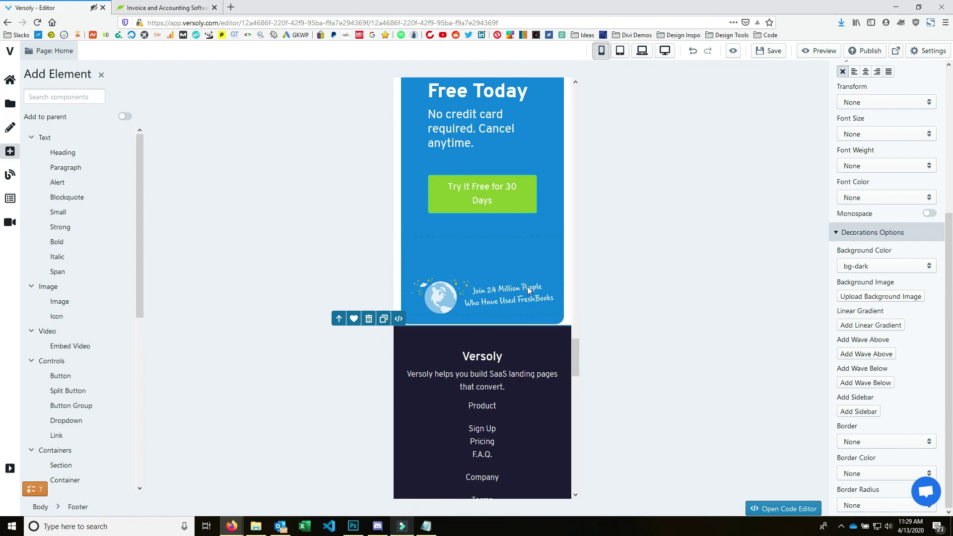
pyautogui.scroll(-6, 529, 288)
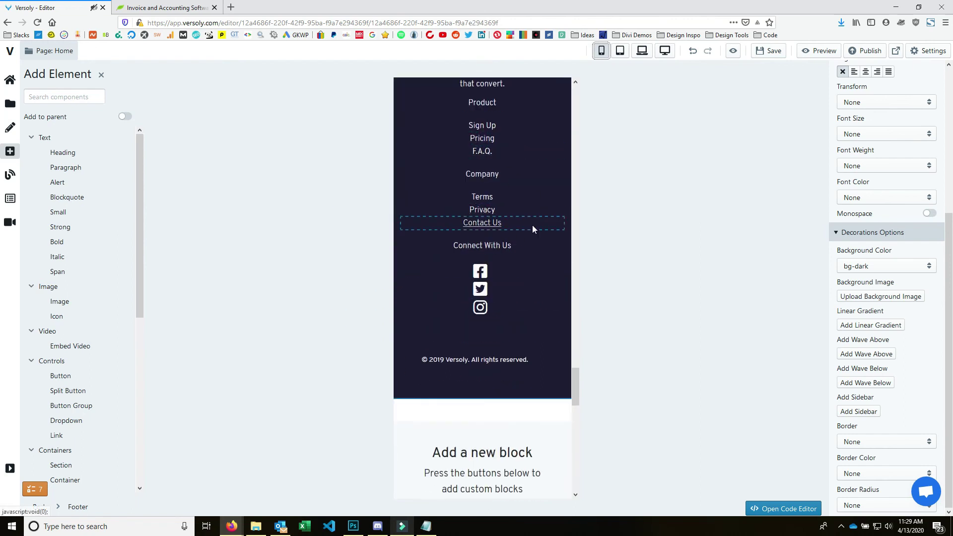
pyautogui.scroll(6, 532, 225)
pyautogui.click(664, 50)
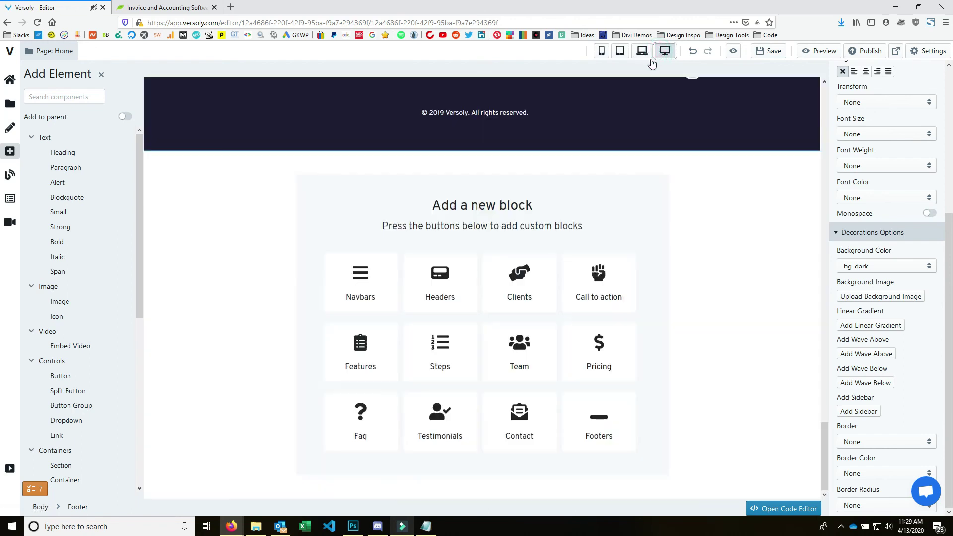
# Set the bottom padding of the call-to-action section to 7, keeping its top padding at 1.
pyautogui.scroll(5, 650, 239)
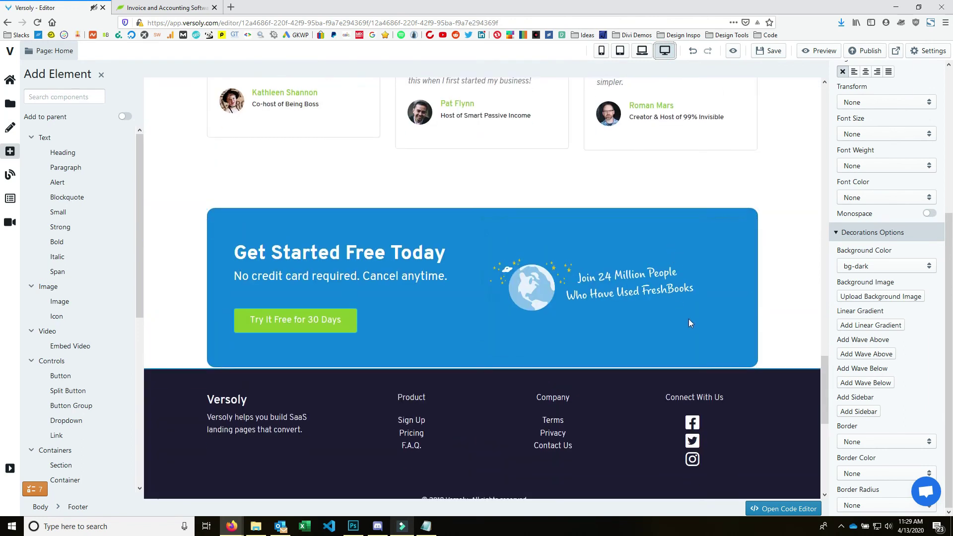
pyautogui.scroll(-2, 689, 323)
pyautogui.click(788, 262)
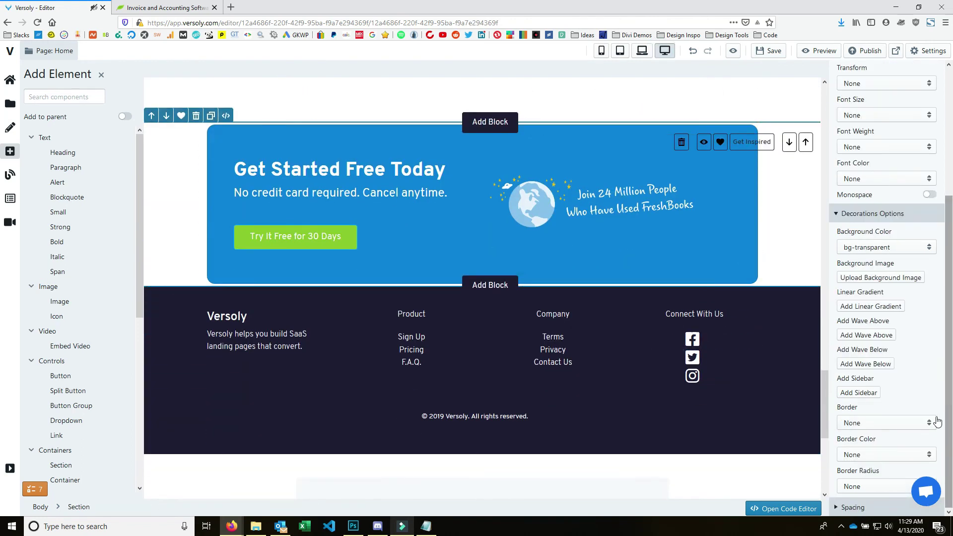
pyautogui.click(859, 508)
pyautogui.scroll(-3, 885, 425)
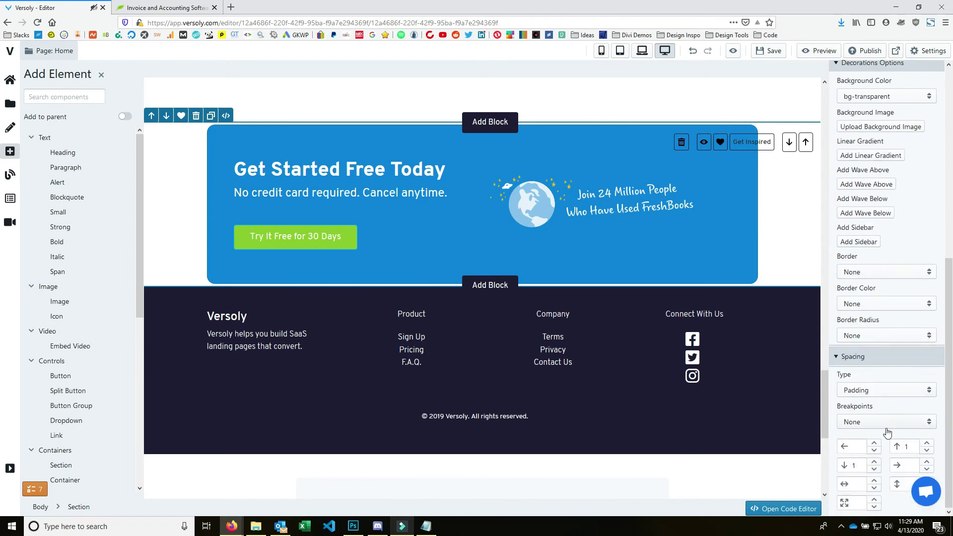
pyautogui.click(926, 449)
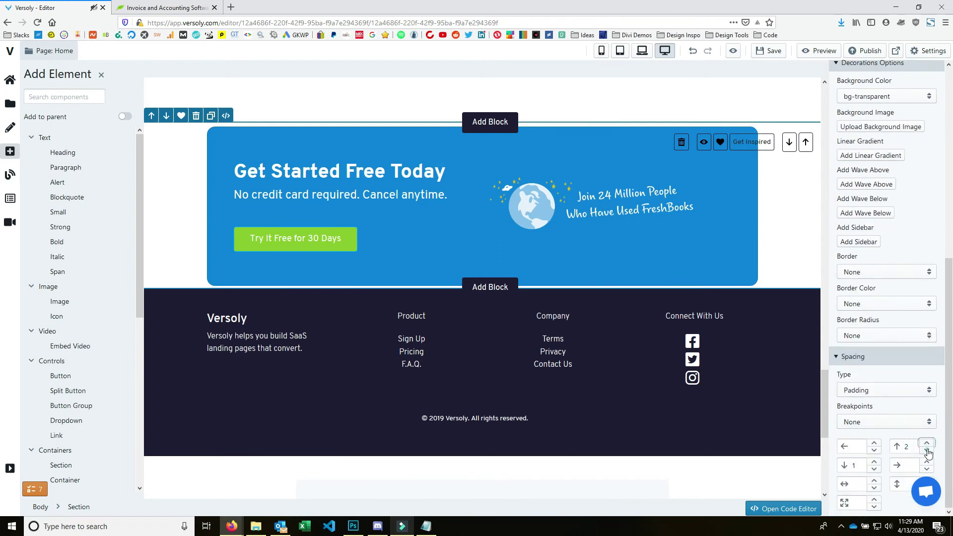
pyautogui.click(874, 462)
pyautogui.click(874, 462)
pyautogui.click(875, 462)
pyautogui.click(874, 462)
pyautogui.click(874, 462)
pyautogui.click(874, 462)
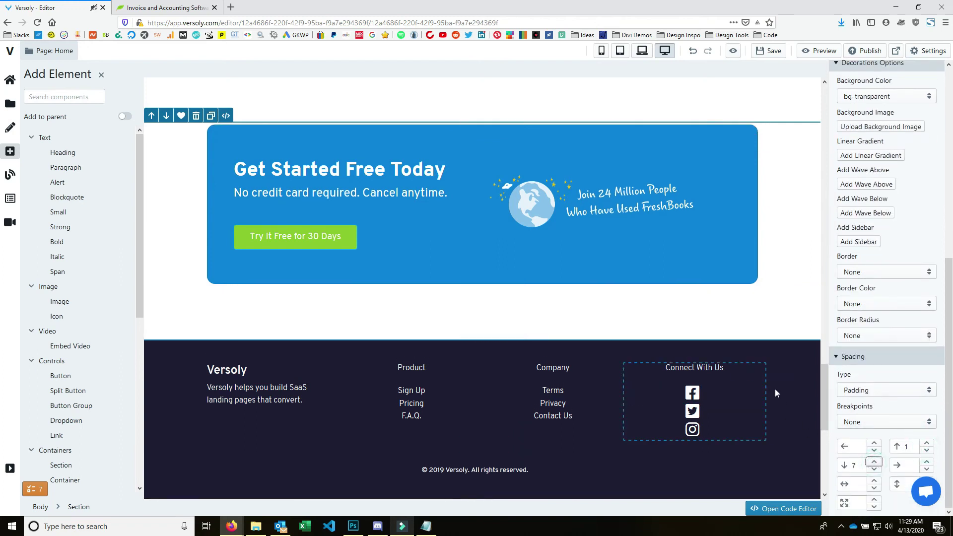
# Publish the site and open the live page in a new tab.
pyautogui.click(866, 50)
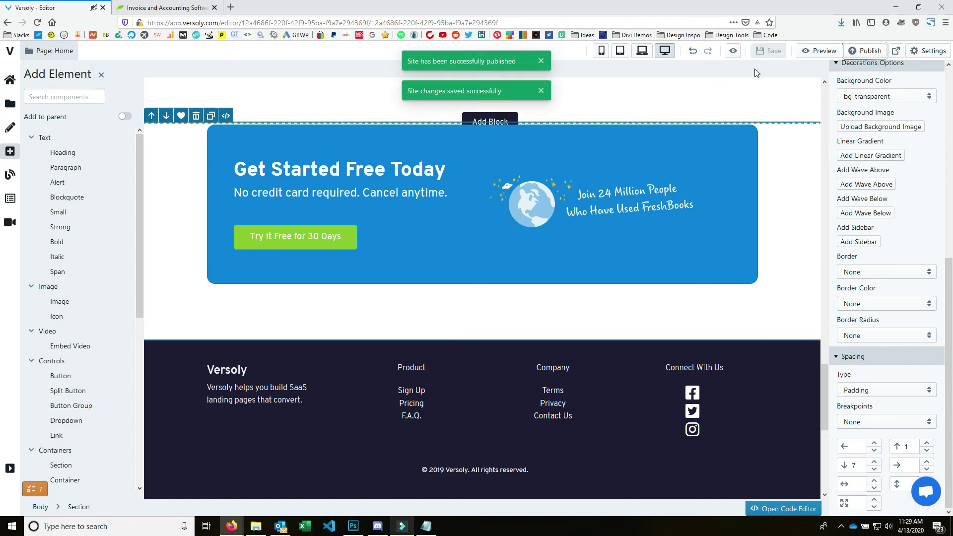
pyautogui.click(898, 52)
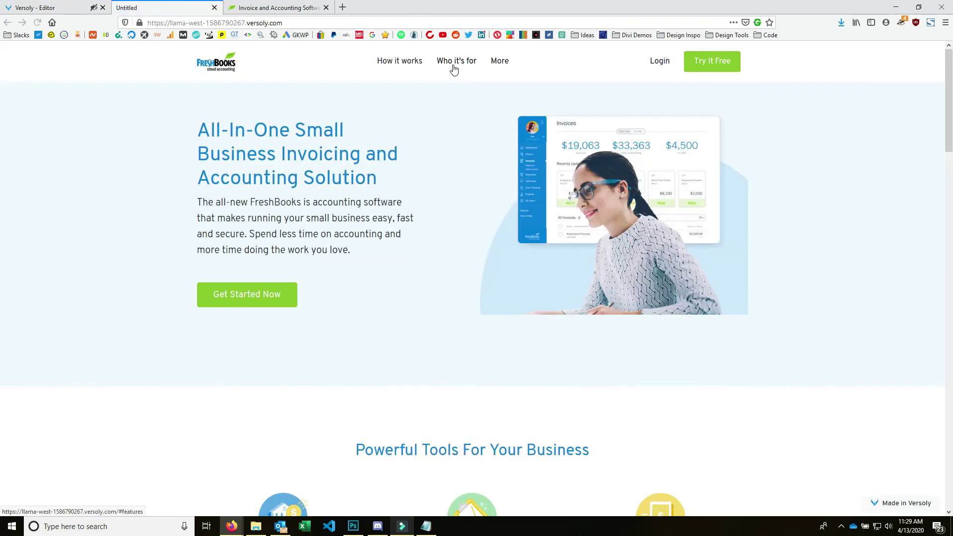
pyautogui.scroll(-3, 631, 181)
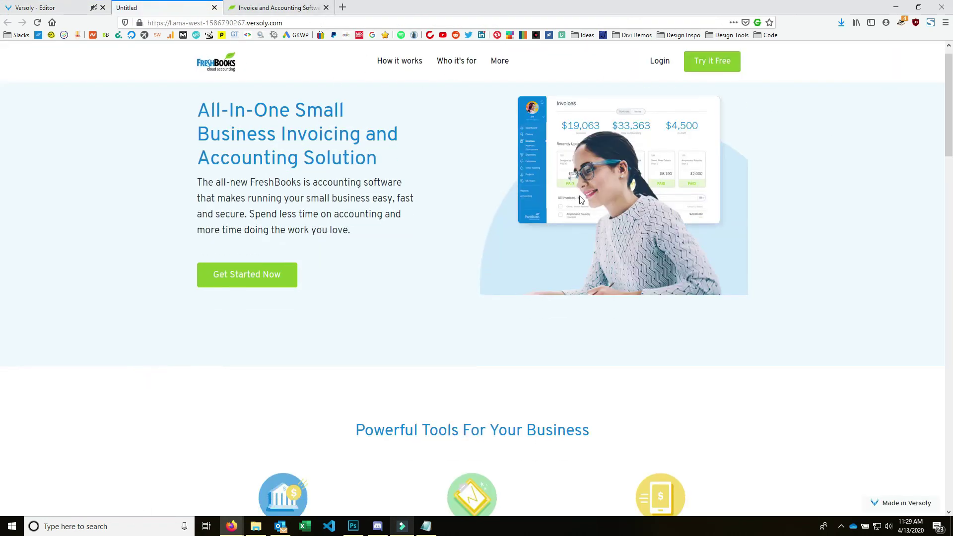
pyautogui.scroll(3, 535, 221)
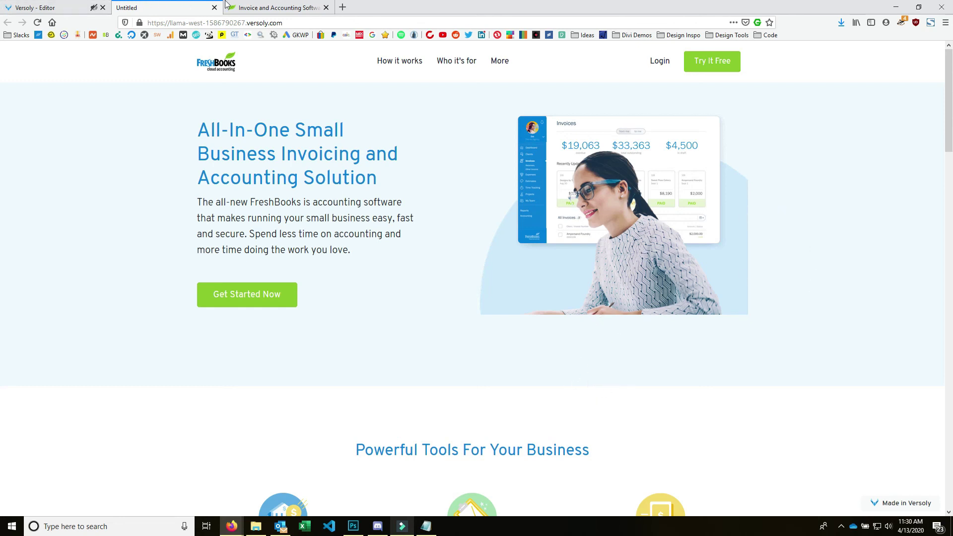
# Compare the hero and "Powerful Tools For Your Business" sections of the published page with the original FreshBooks homepage.
pyautogui.hotkey('ctrl', 'Tab')
pyautogui.scroll(10, 949, 295)
pyautogui.scroll(15, 950, 294)
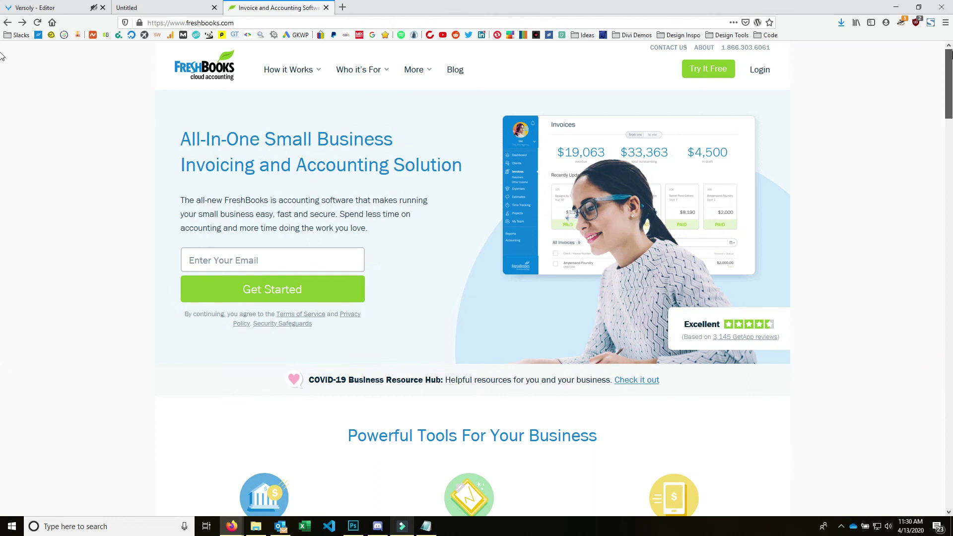
pyautogui.click(112, 6)
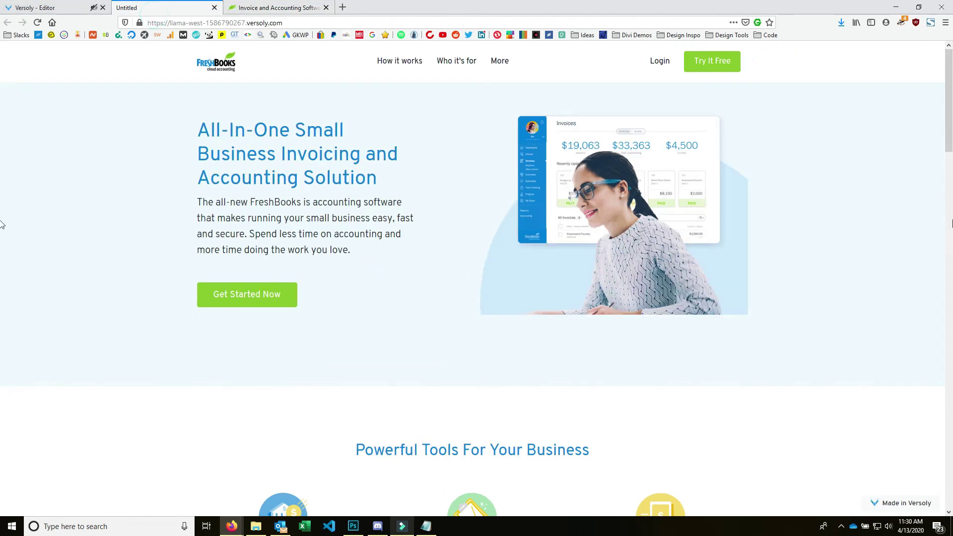
pyautogui.scroll(-4, 655, 238)
pyautogui.scroll(3, 557, 265)
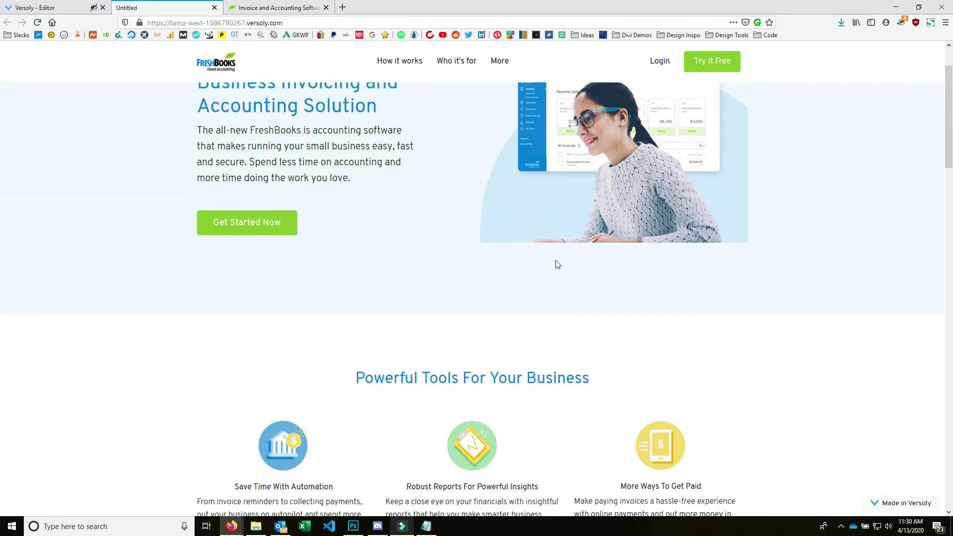
pyautogui.scroll(-5, 497, 209)
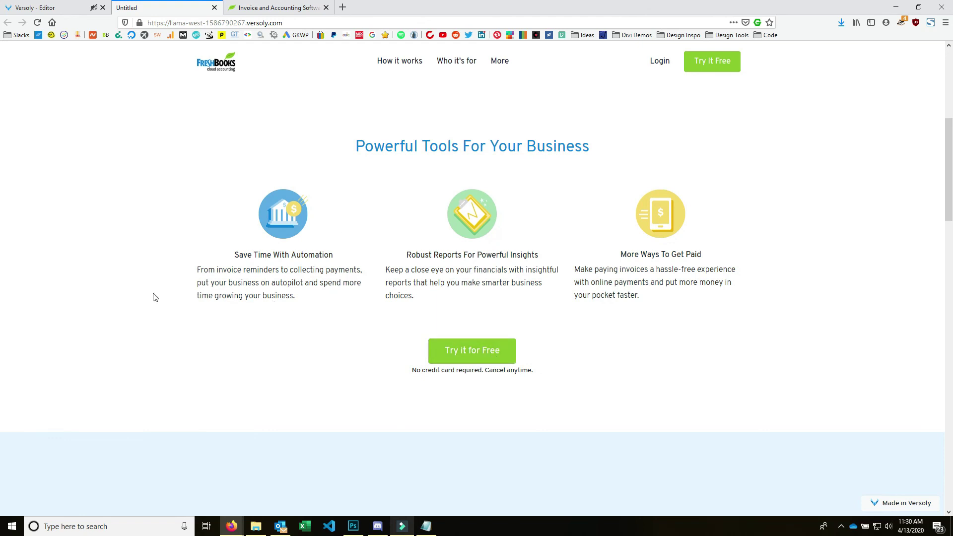
# Review the remaining sections of the published page, from the feature rows to the call-to-action block and footer, and return to its beginning.
pyautogui.scroll(-7, 638, 240)
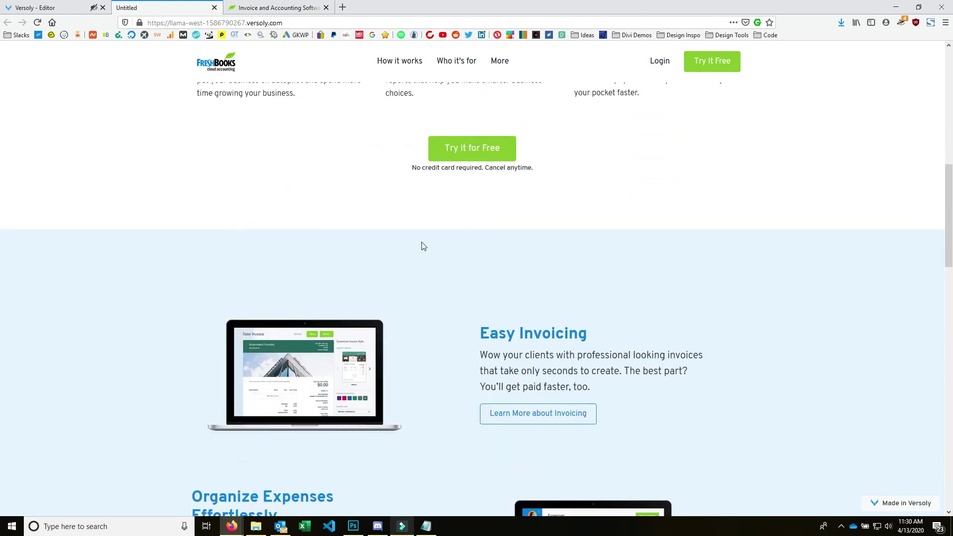
pyautogui.scroll(-10, 495, 373)
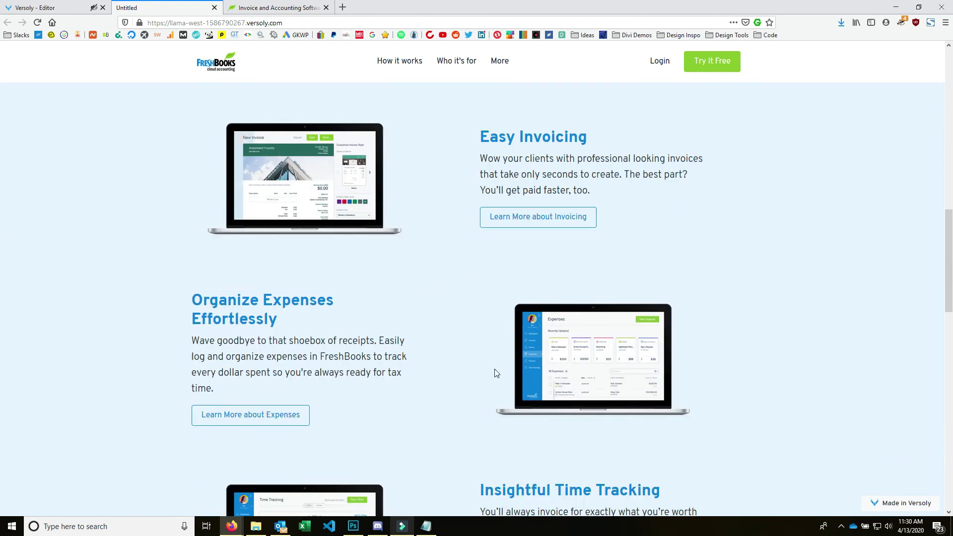
pyautogui.scroll(-6, 506, 304)
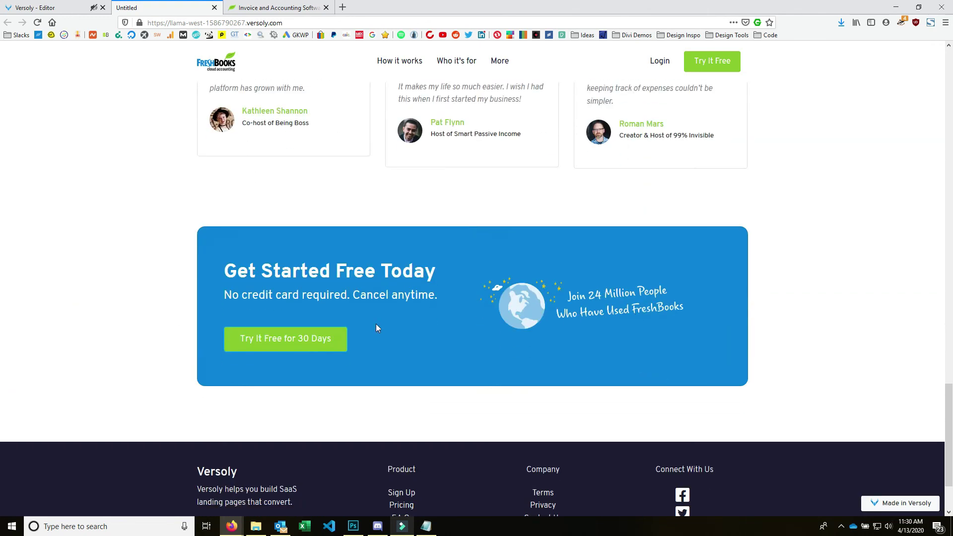
pyautogui.scroll(-1, 525, 381)
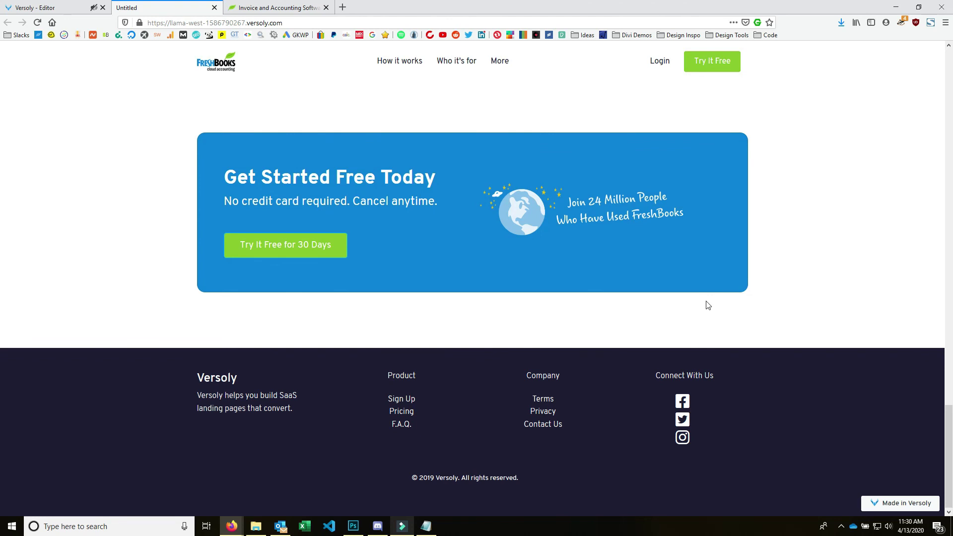
pyautogui.scroll(20, 695, 306)
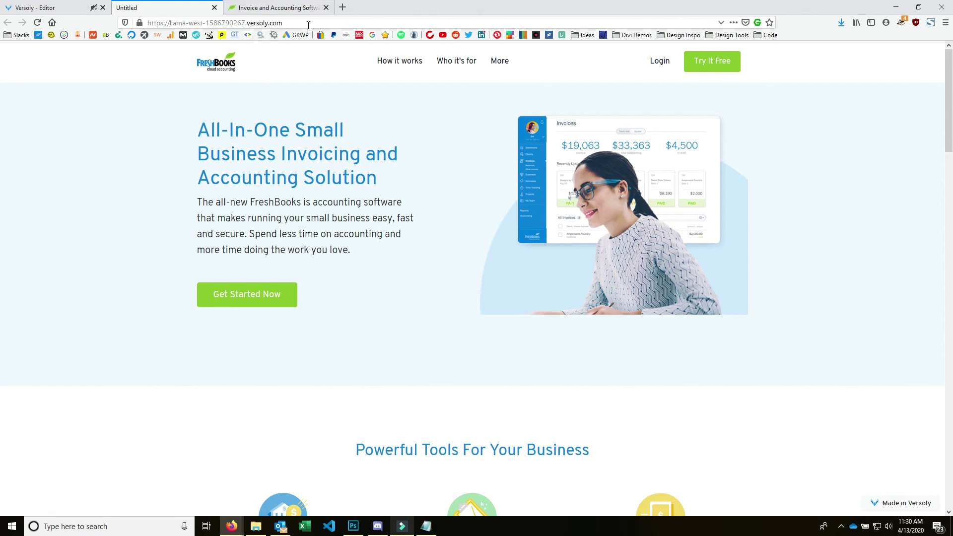
# Open paulcarl.com in a new browser tab and look through its homepage sections from the service cards to the case studies and footer.
pyautogui.click(346, 12)
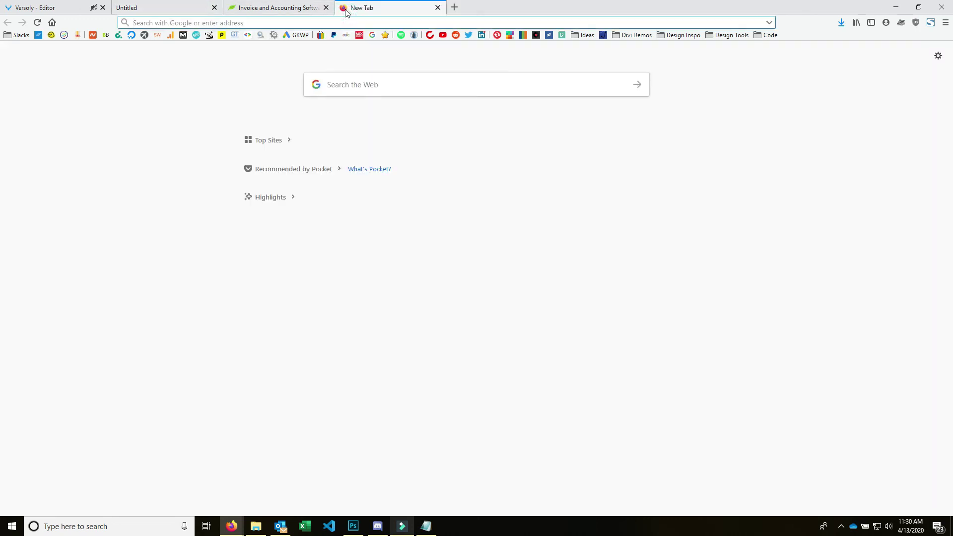
pyautogui.write('paulcarl.com')
pyautogui.press('Return')
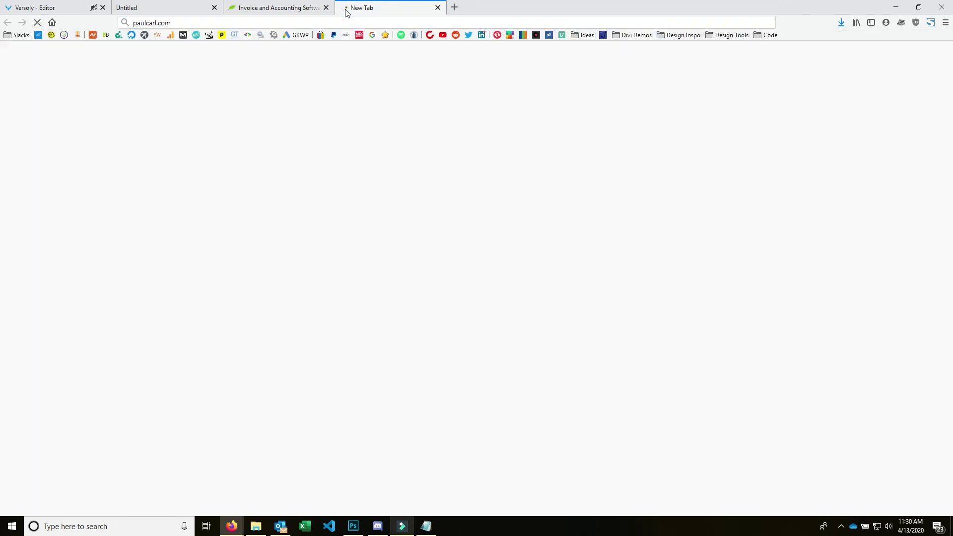
pyautogui.scroll(-5, 484, 327)
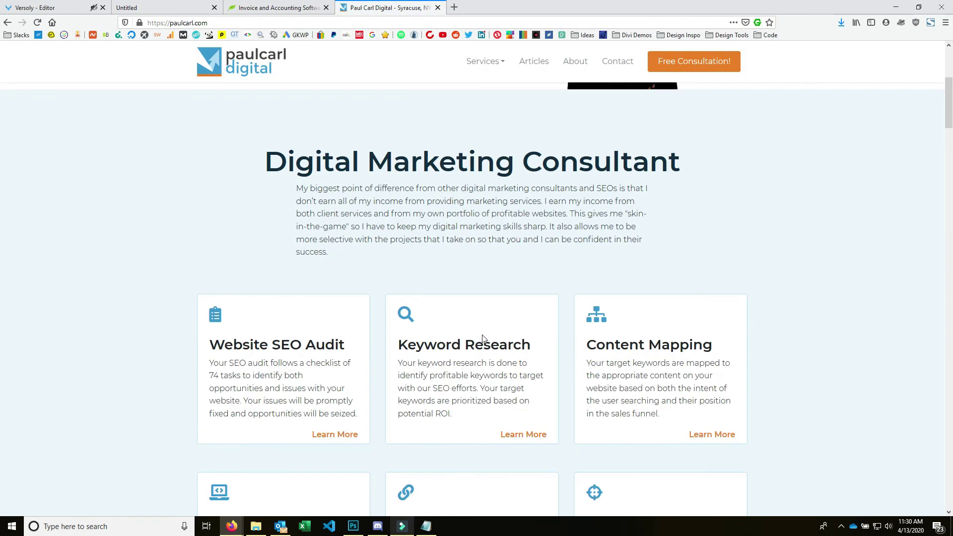
pyautogui.click(368, 297)
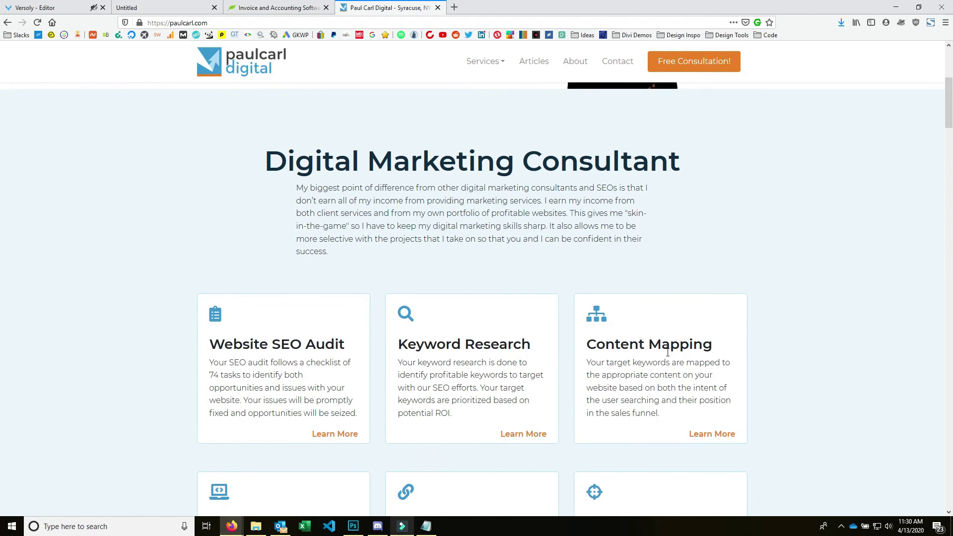
pyautogui.scroll(-4, 571, 300)
pyautogui.scroll(-15, 561, 249)
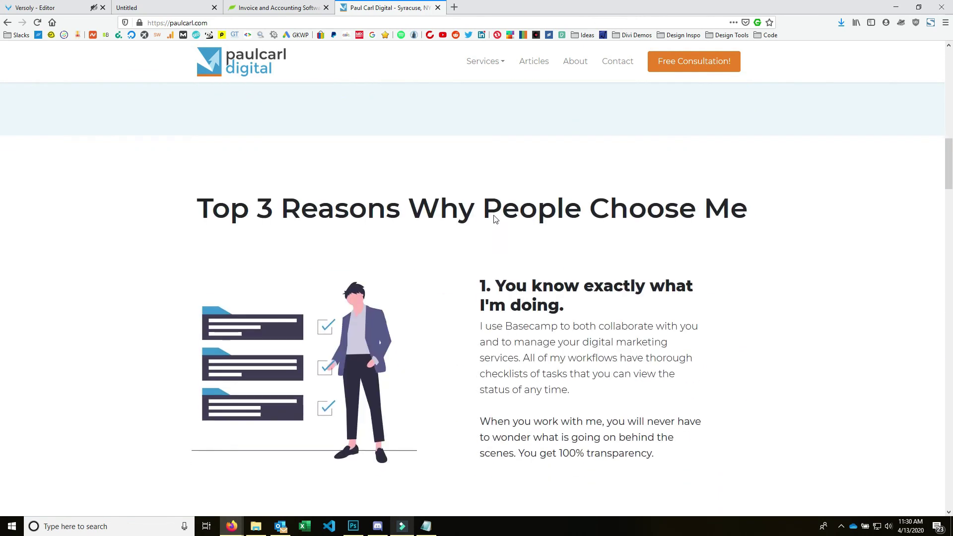
pyautogui.scroll(-15, 804, 227)
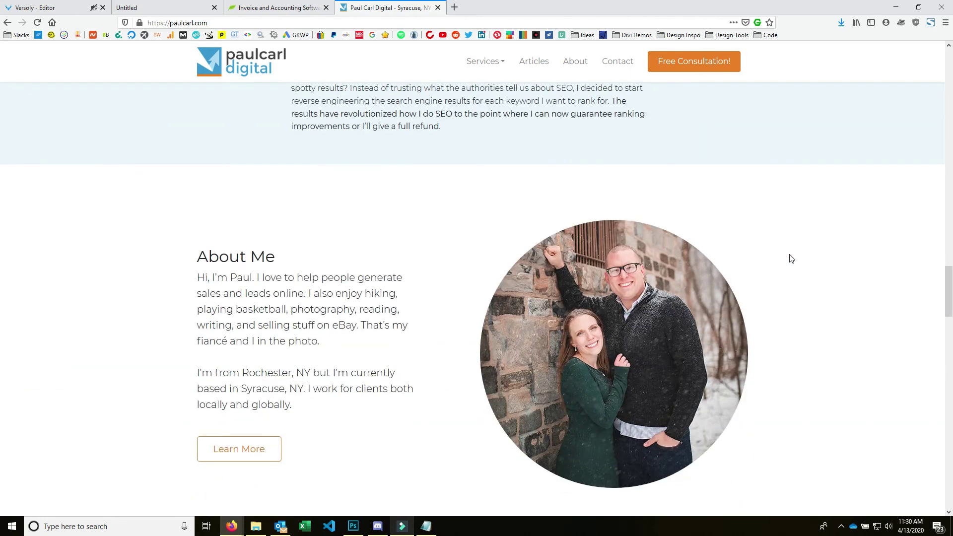
pyautogui.scroll(-15, 782, 255)
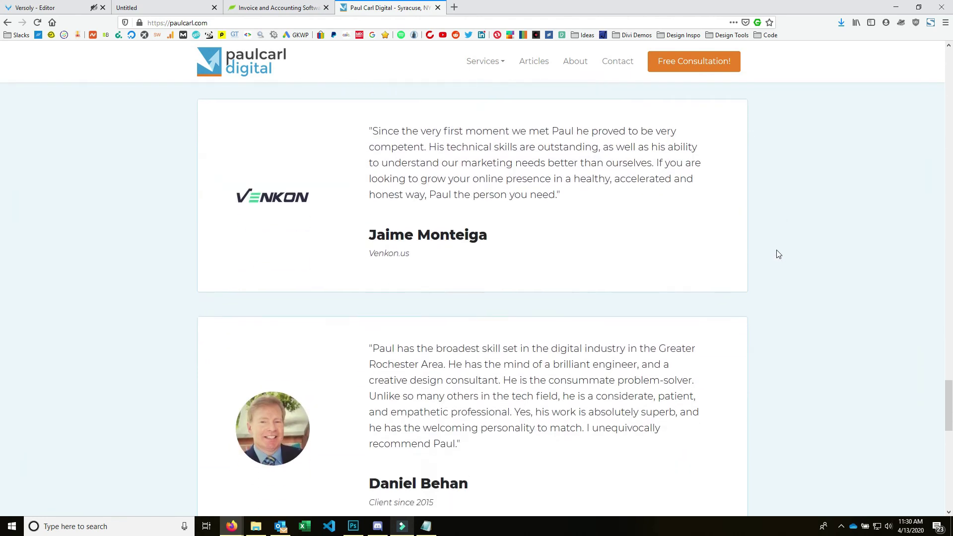
pyautogui.scroll(-3, 730, 283)
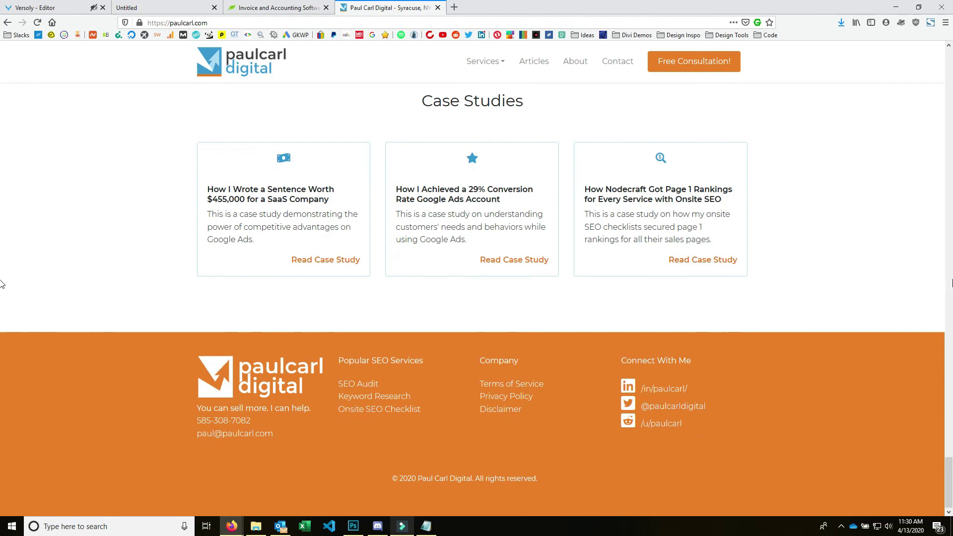
pyautogui.scroll(20, 766, 376)
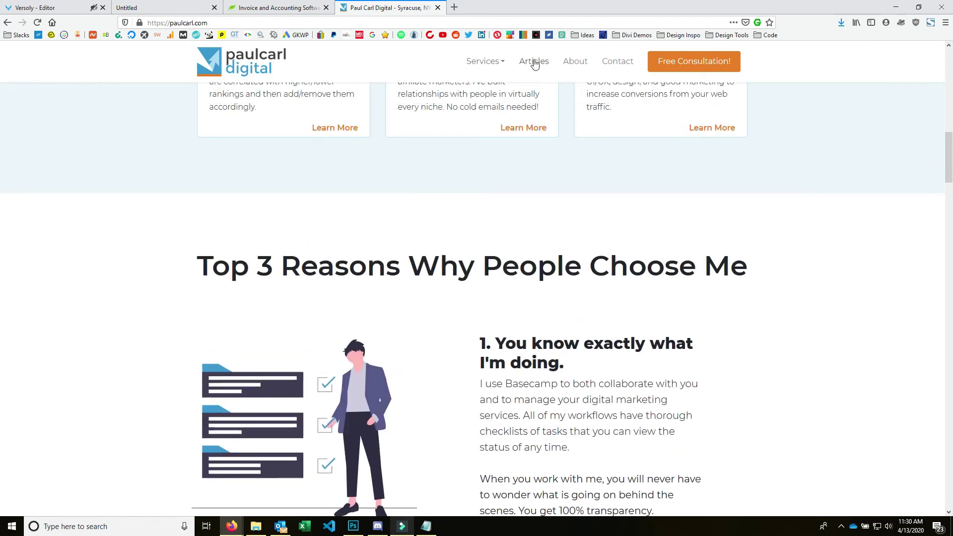
# Open the Onsite SEO Checklist service page and examine its process steps, service description, pricing plans and footer.
pyautogui.click(485, 62)
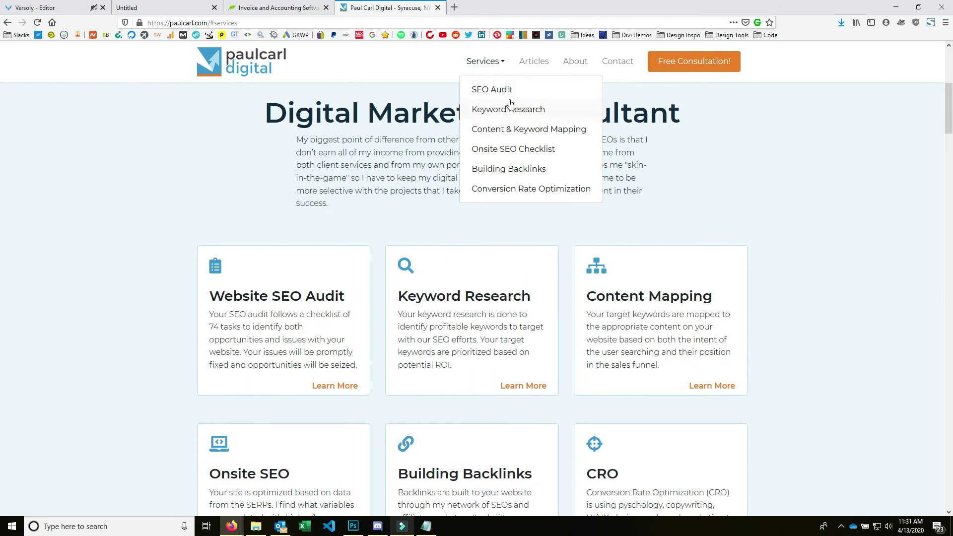
pyautogui.click(546, 152)
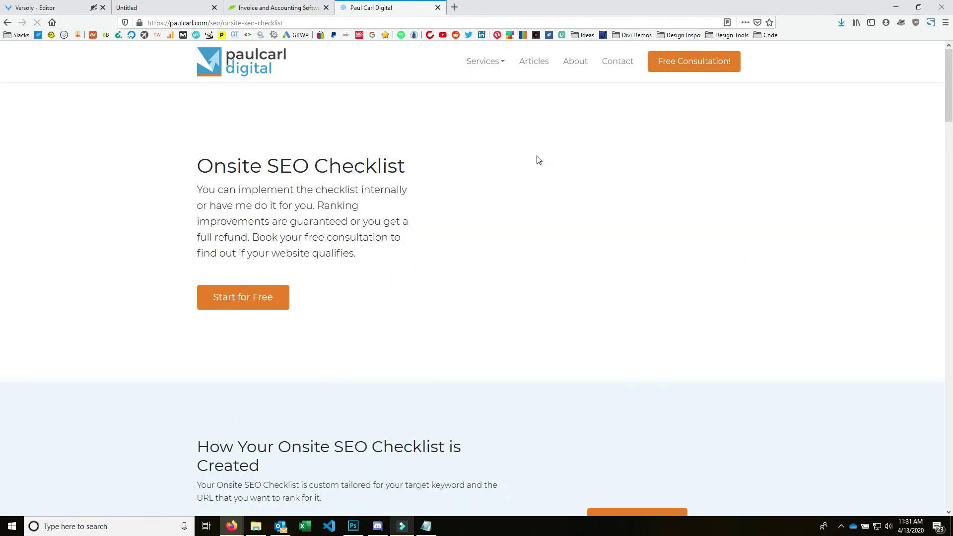
pyautogui.scroll(-7, 684, 256)
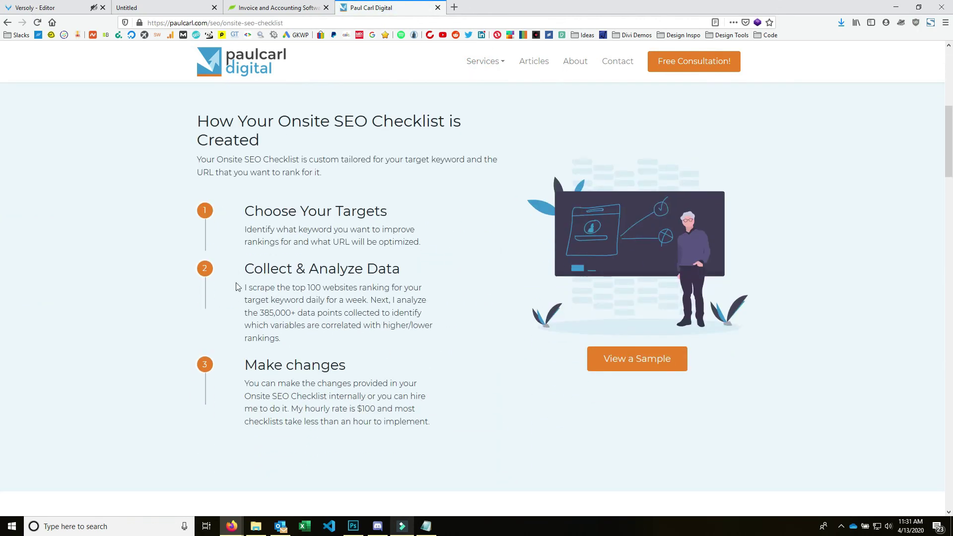
pyautogui.scroll(-18, 812, 312)
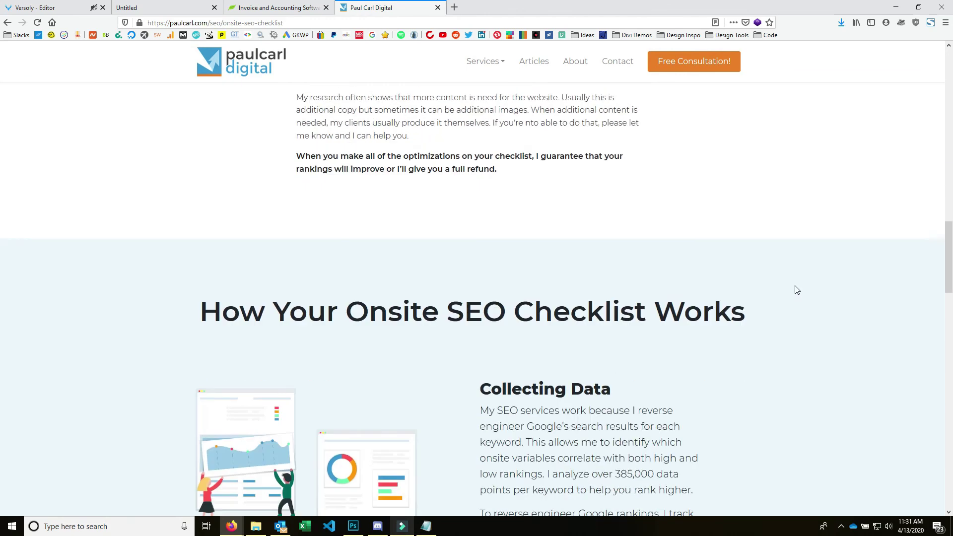
pyautogui.scroll(-3, 704, 272)
pyautogui.scroll(15, 577, 254)
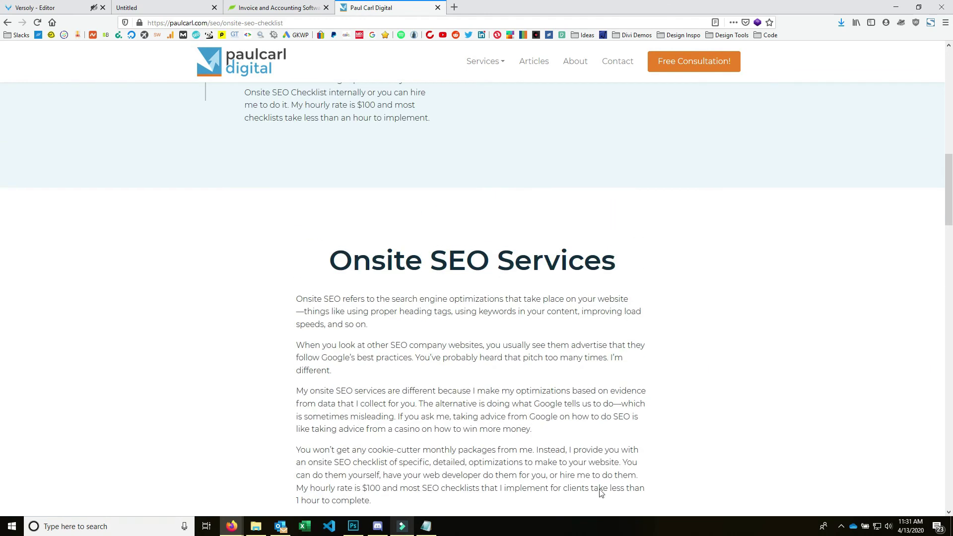
pyautogui.scroll(-3, 529, 311)
pyautogui.scroll(-6, 795, 325)
pyautogui.scroll(7, 774, 338)
pyautogui.scroll(-12, 596, 317)
pyautogui.scroll(-15, 432, 310)
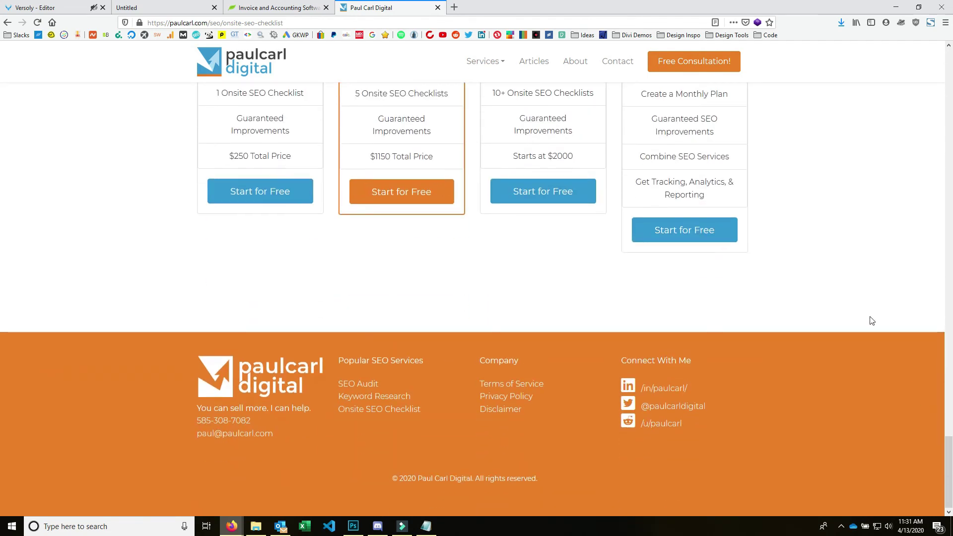
# Look through the posts on the Articles page and switch back to the published FreshBooks recreation.
pyautogui.scroll(10, 867, 319)
pyautogui.click(538, 62)
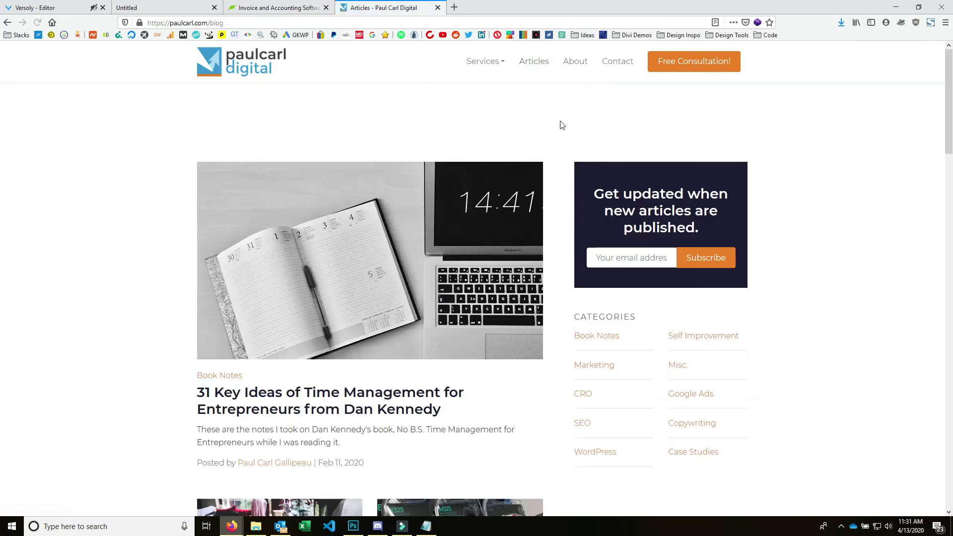
pyautogui.scroll(-9, 583, 332)
pyautogui.scroll(-15, 901, 406)
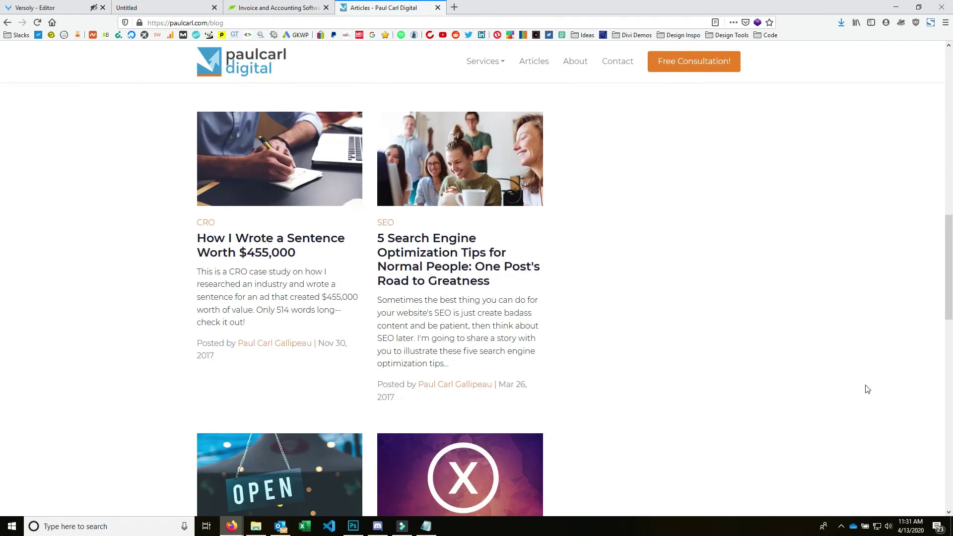
pyautogui.scroll(18, 857, 336)
pyautogui.scroll(5, 839, 360)
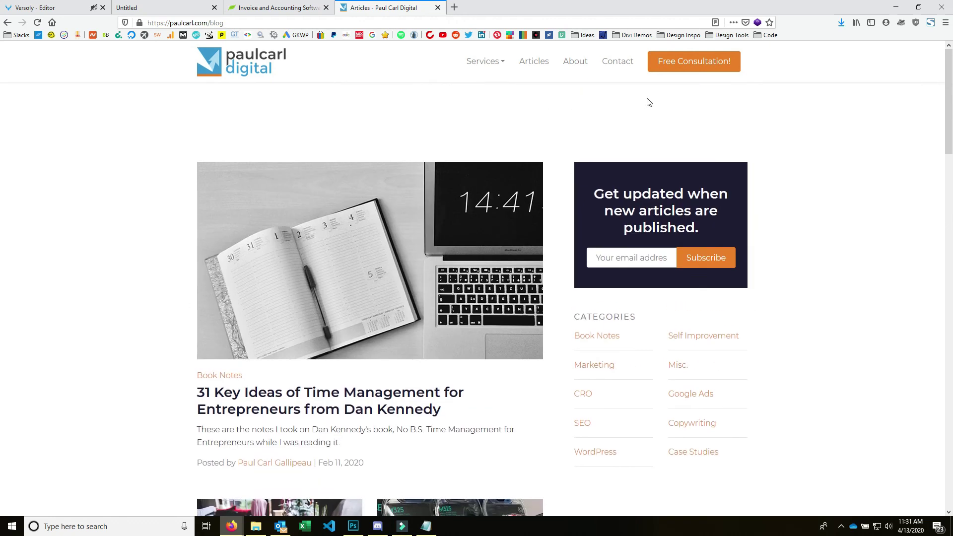
pyautogui.click(247, 56)
pyautogui.click(175, 9)
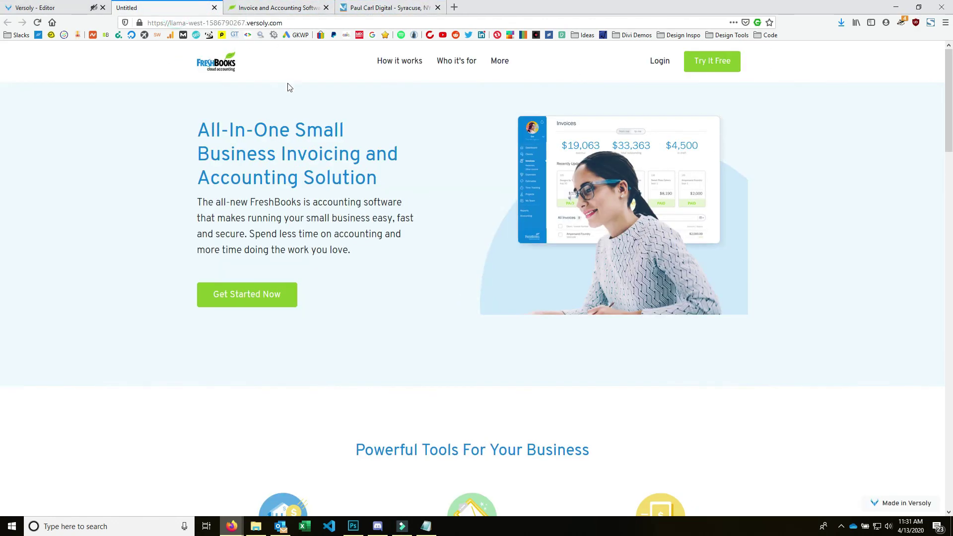